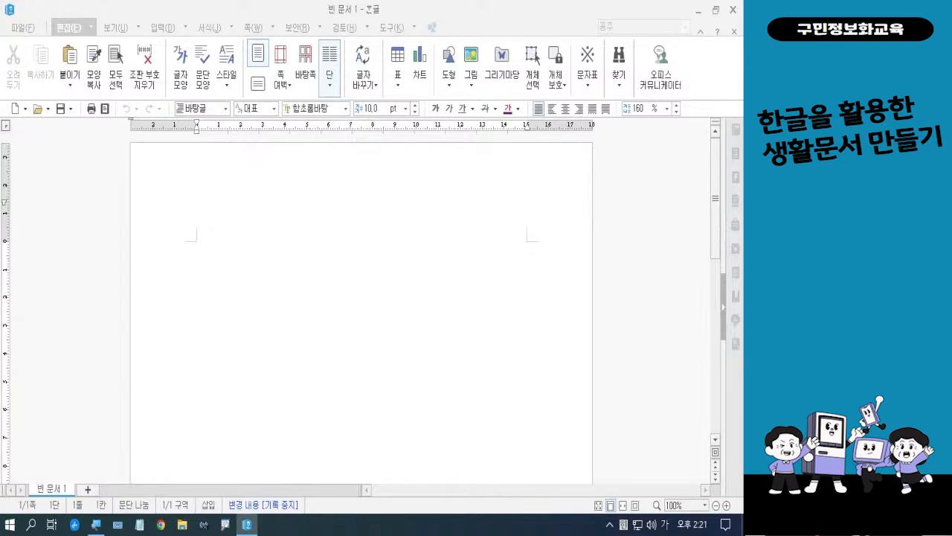
In the page setup of the blank A4 document, set the top, left and right margins to 5 mm.
key(Hangul)
click(409, 348)
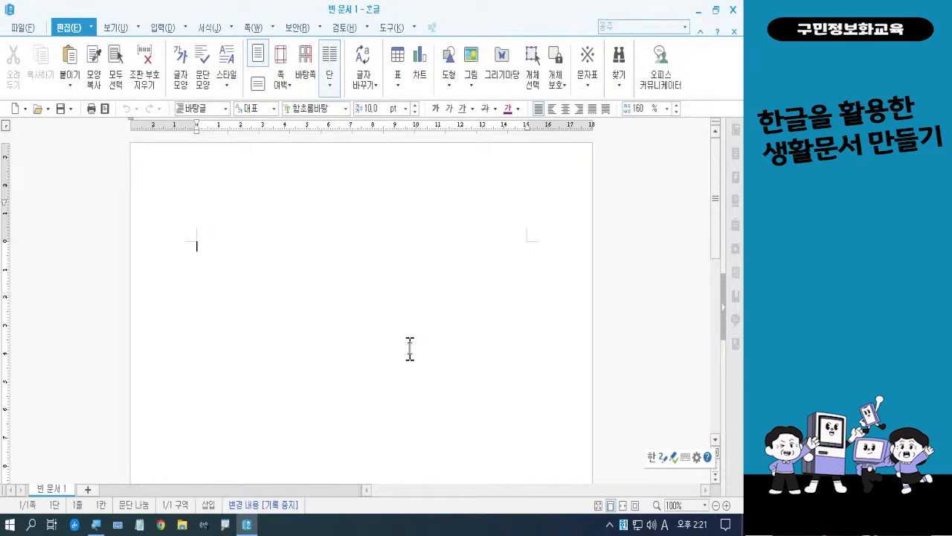
key(F7)
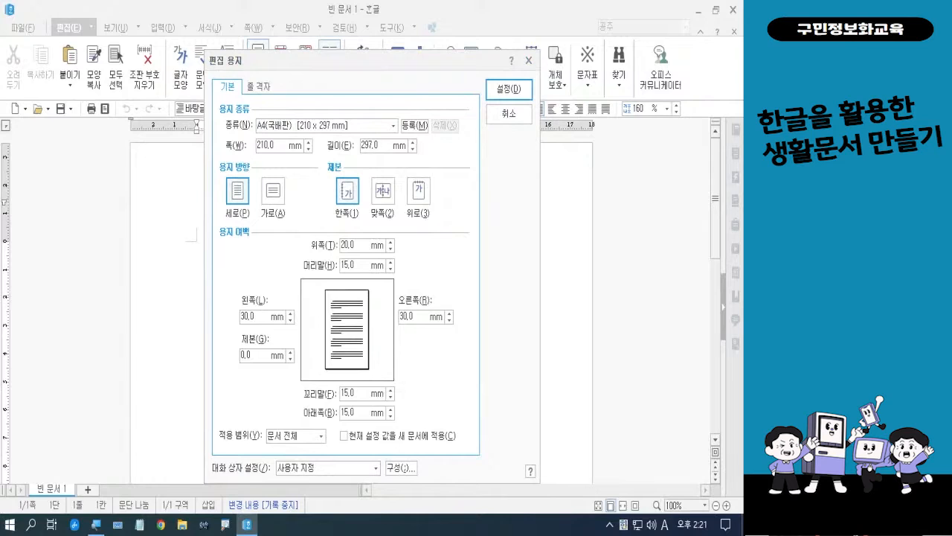
key(Hangul)
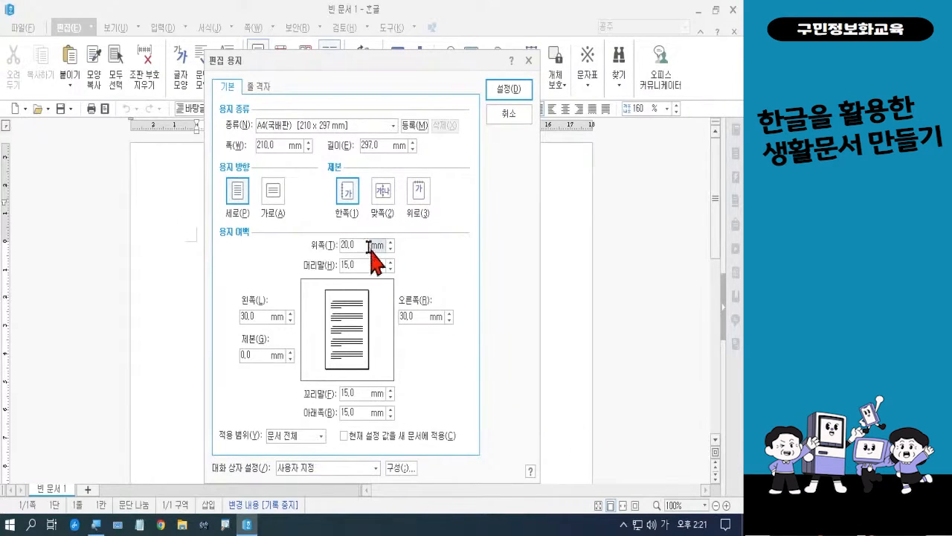
click(328, 244)
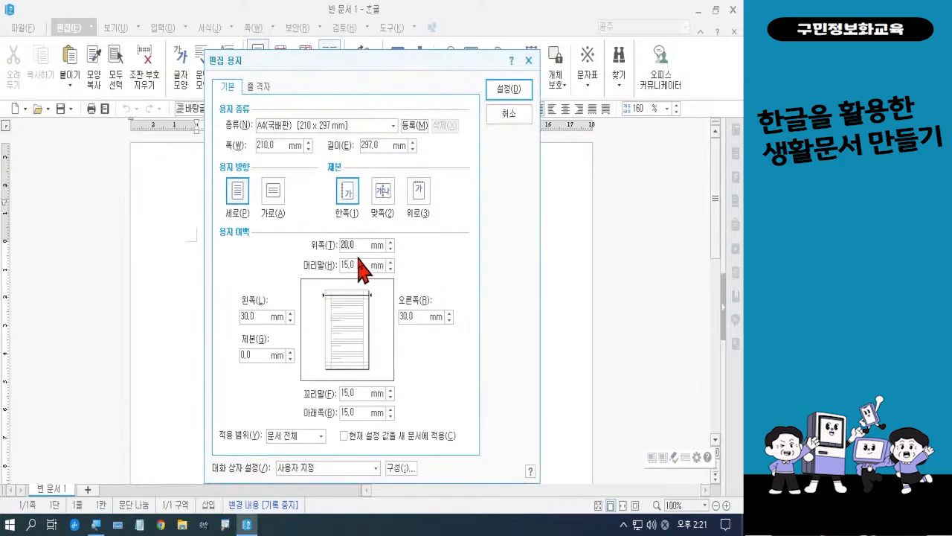
text(5)
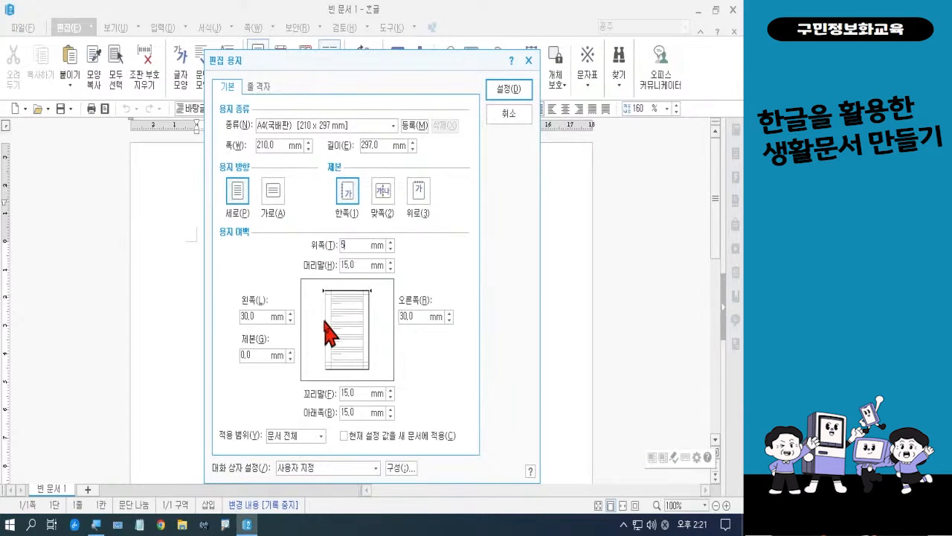
click(243, 317)
text(5)
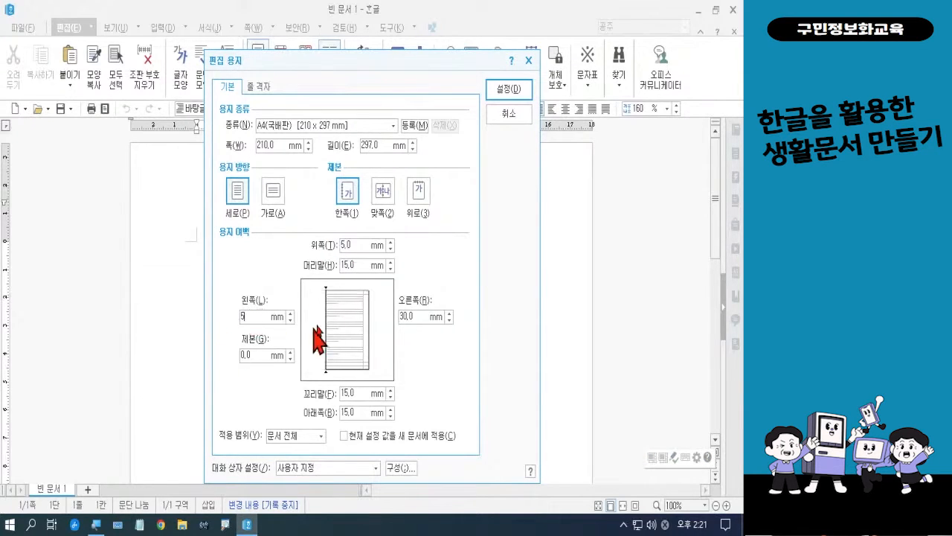
click(420, 316)
text(5)
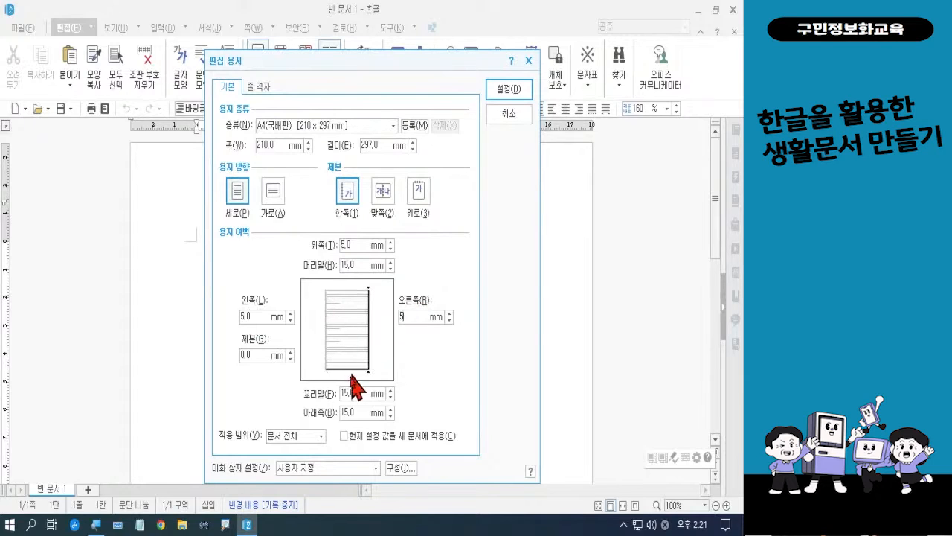
Set the bottom margin, header and footer to 5 mm and apply the page setup.
click(344, 412)
text(5)
click(351, 265)
text(5)
click(354, 394)
text(5)
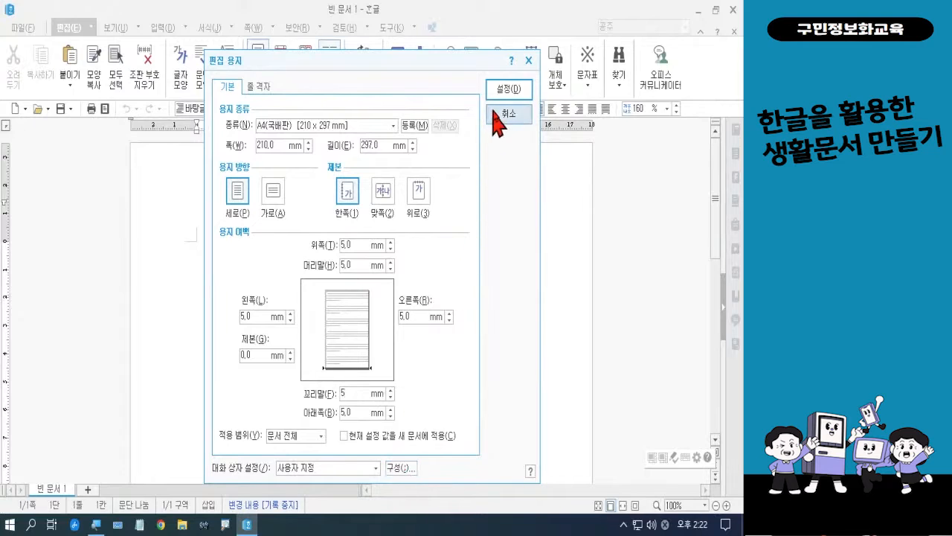
click(509, 90)
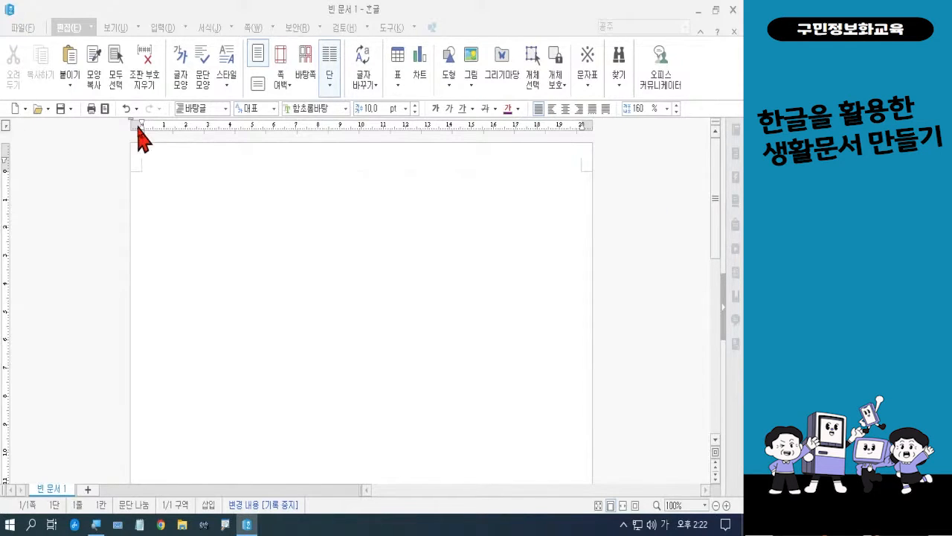
In the grid settings, turn on the grid display with horizontal and vertical lines (가로/세로선) and choose the grid magnet effect (격자 자석 효과).
click(112, 30)
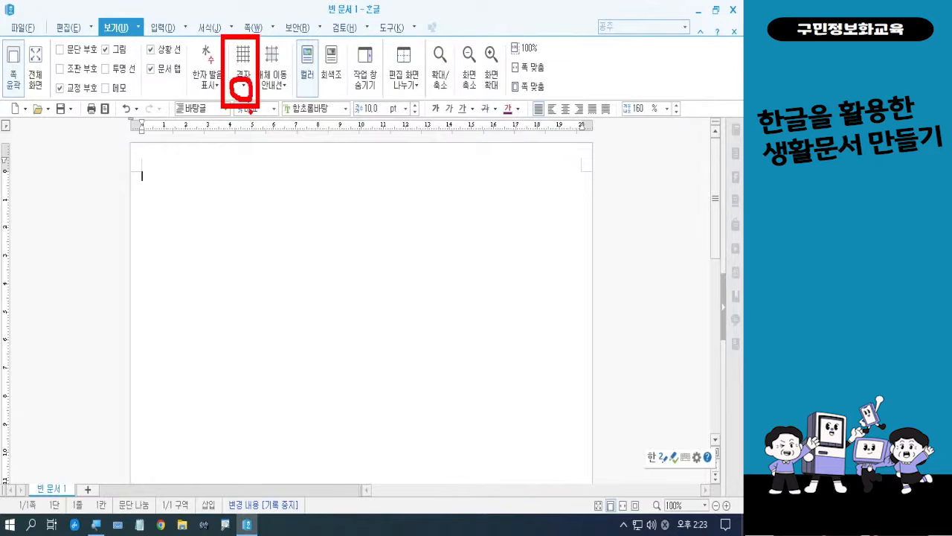
click(243, 88)
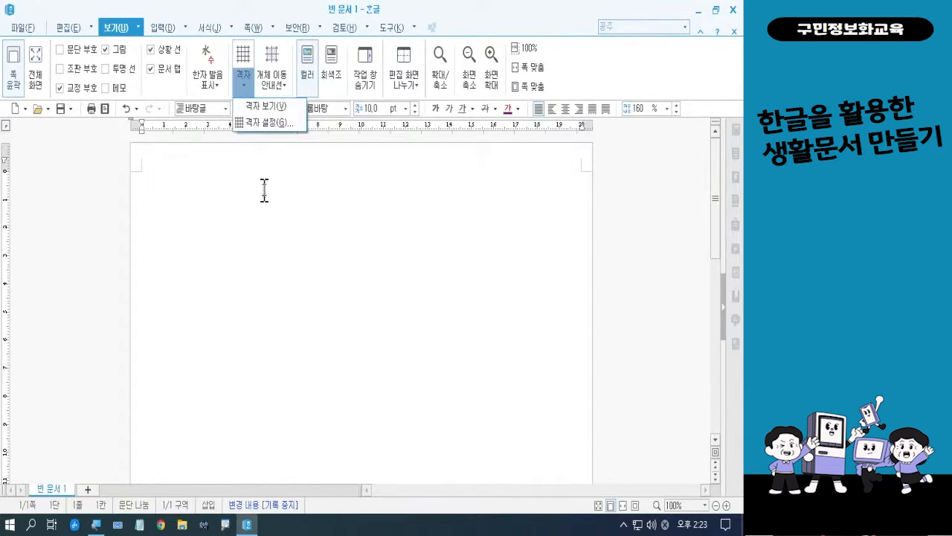
click(264, 122)
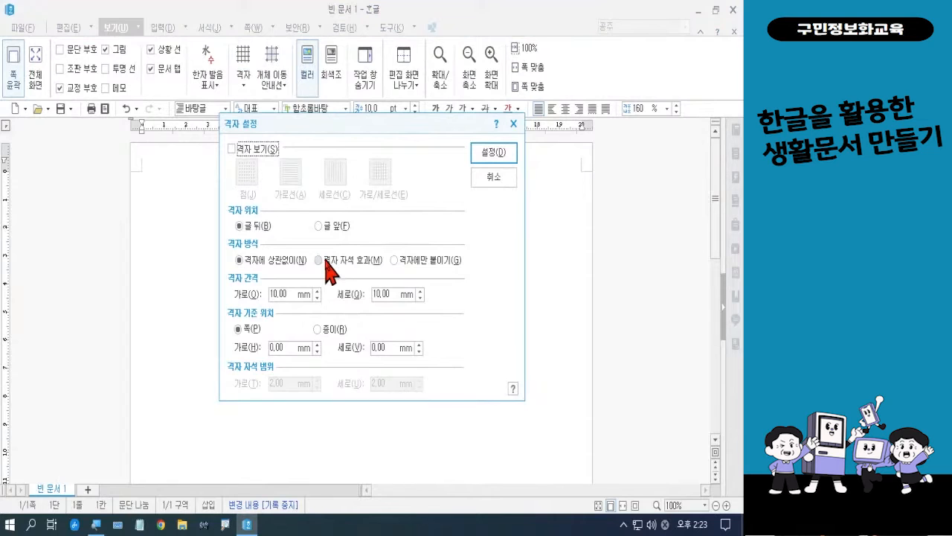
click(232, 149)
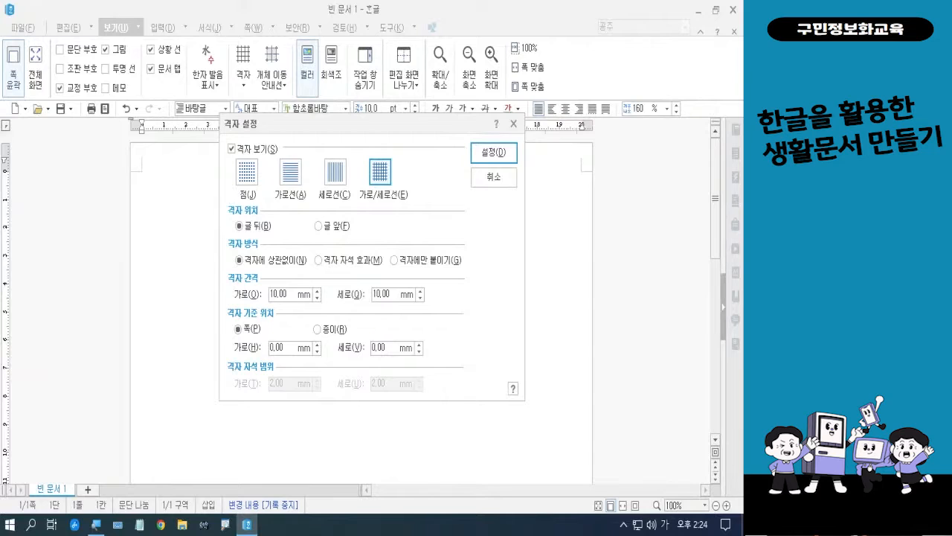
click(353, 260)
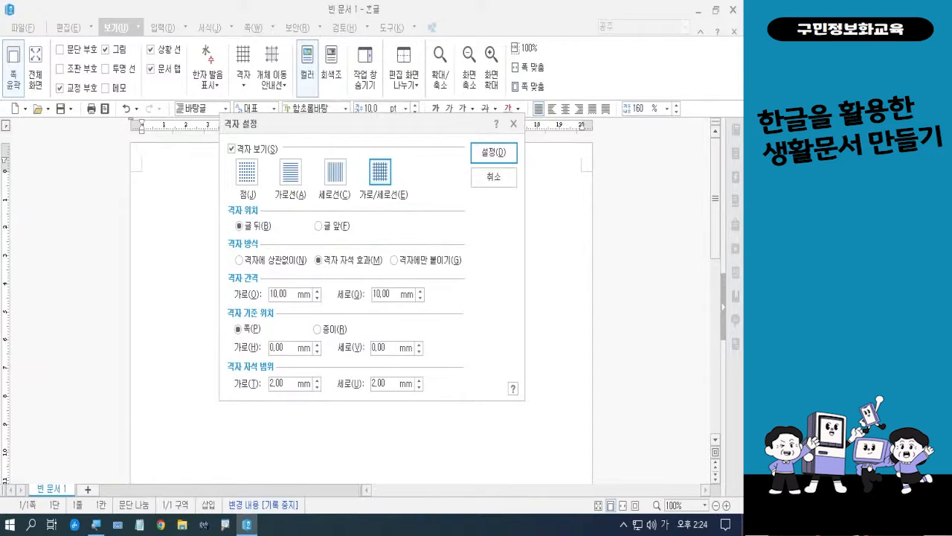
Set the grid's horizontal and vertical spacing to 5 mm each and apply the grid settings.
key(Hangul)
key(Hangul)
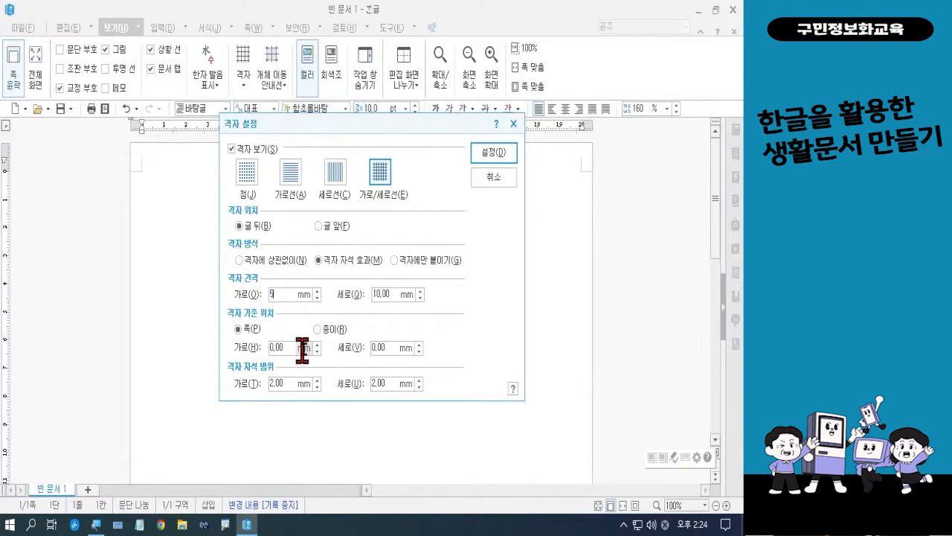
text(5)
key(Tab)
text(5)
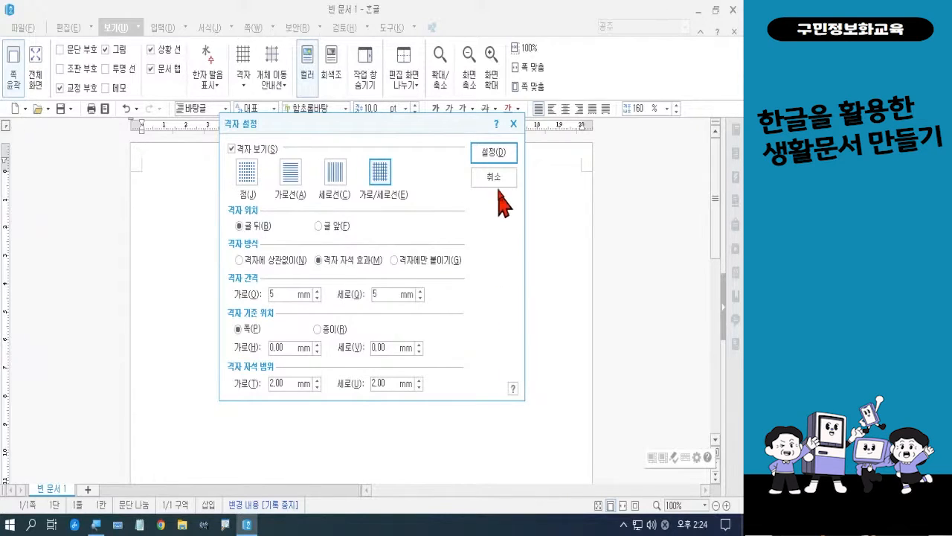
click(494, 153)
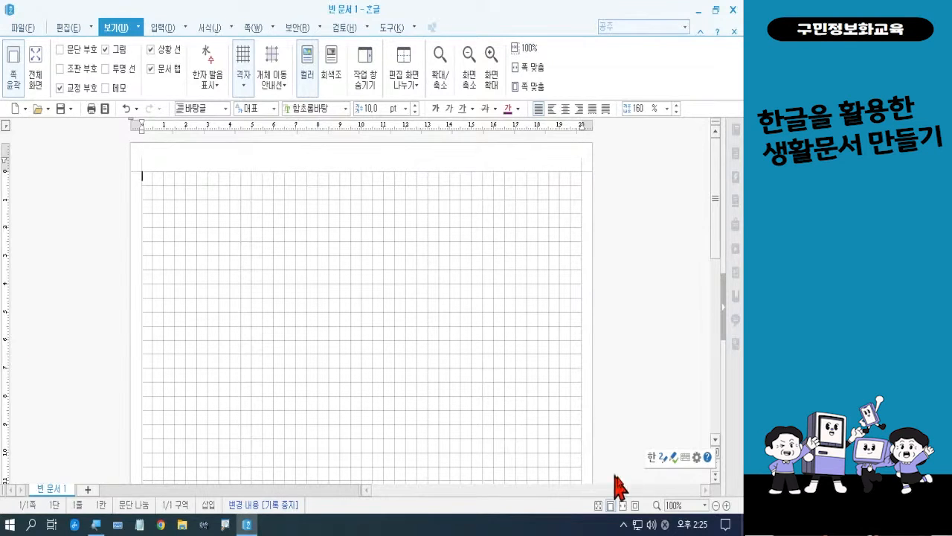
Reduce the page zoom to 70%.
click(715, 506)
click(715, 505)
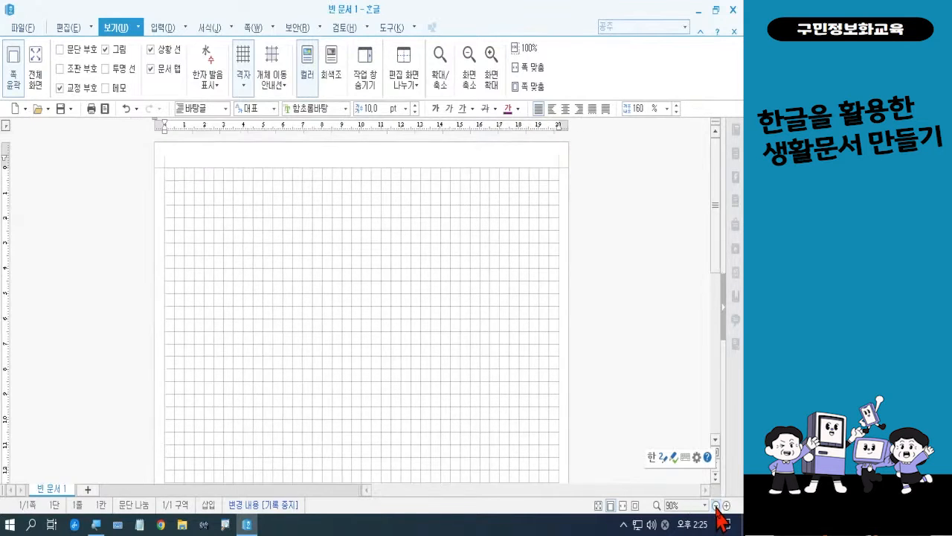
click(716, 505)
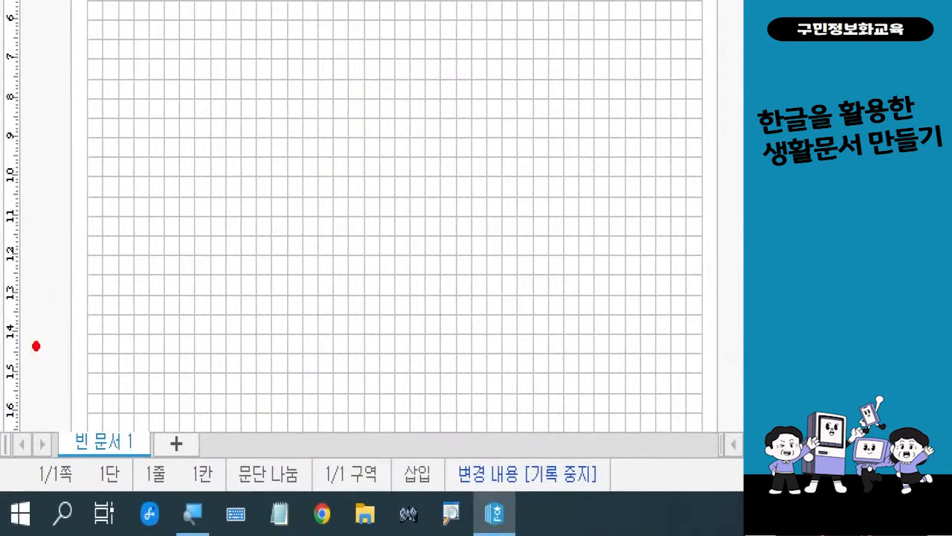
mouse_move(35, 346)
mouse_down()
mouse_move(0, 344)
mouse_move(0, 327)
mouse_move(0, 359)
mouse_move(20, 386)
mouse_move(0, 387)
mouse_up()
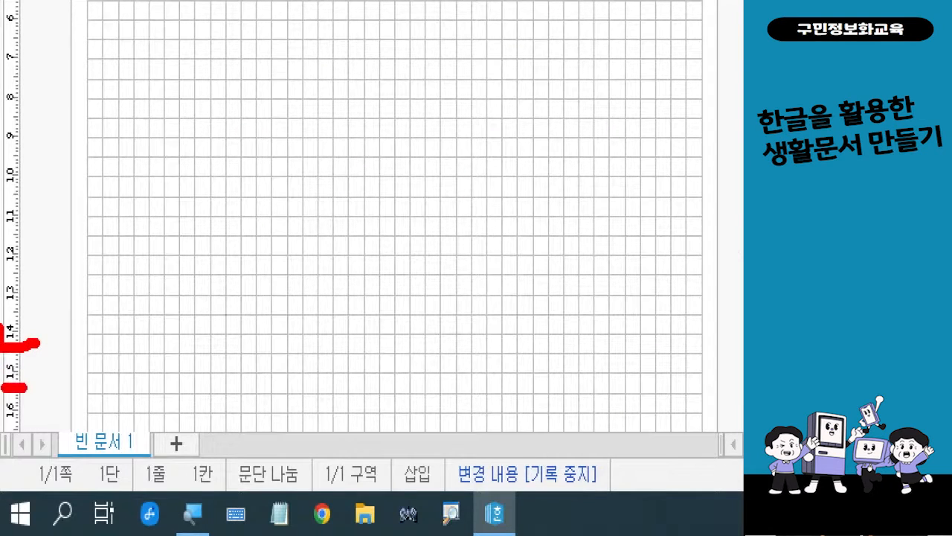
drag(40, 414, 0, 425)
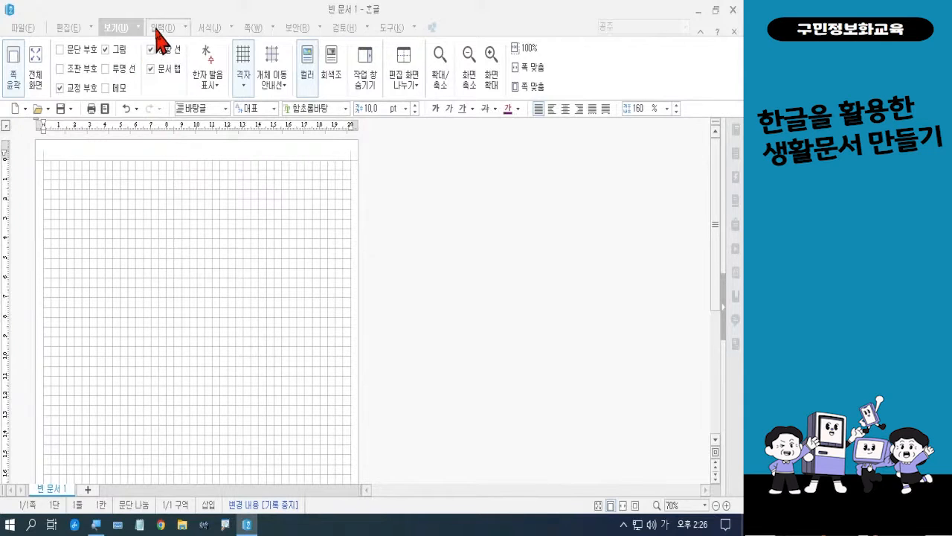
click(156, 30)
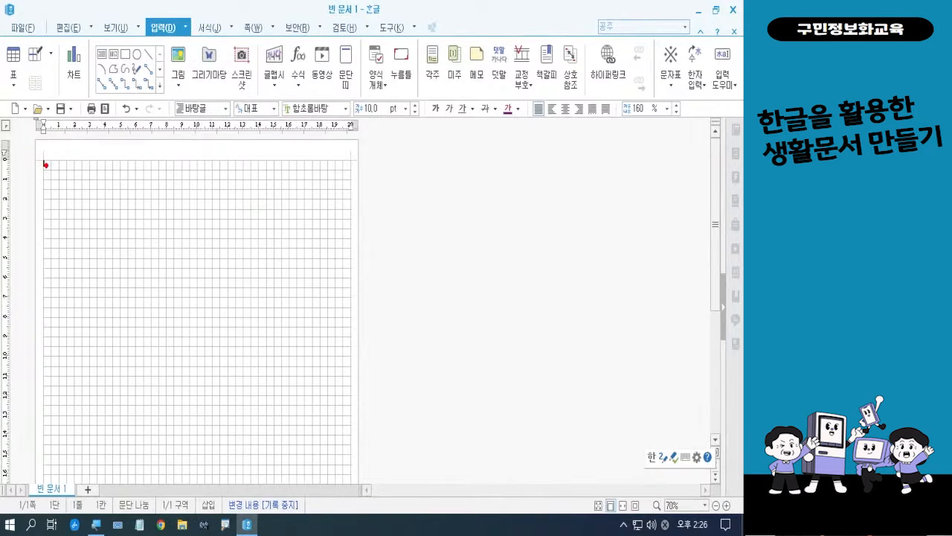
mouse_move(45, 164)
mouse_down()
mouse_move(35, 167)
mouse_move(42, 152)
mouse_move(44, 161)
mouse_up()
mouse_move(356, 165)
mouse_down()
mouse_move(340, 168)
mouse_move(348, 149)
mouse_move(360, 158)
mouse_move(354, 167)
mouse_up()
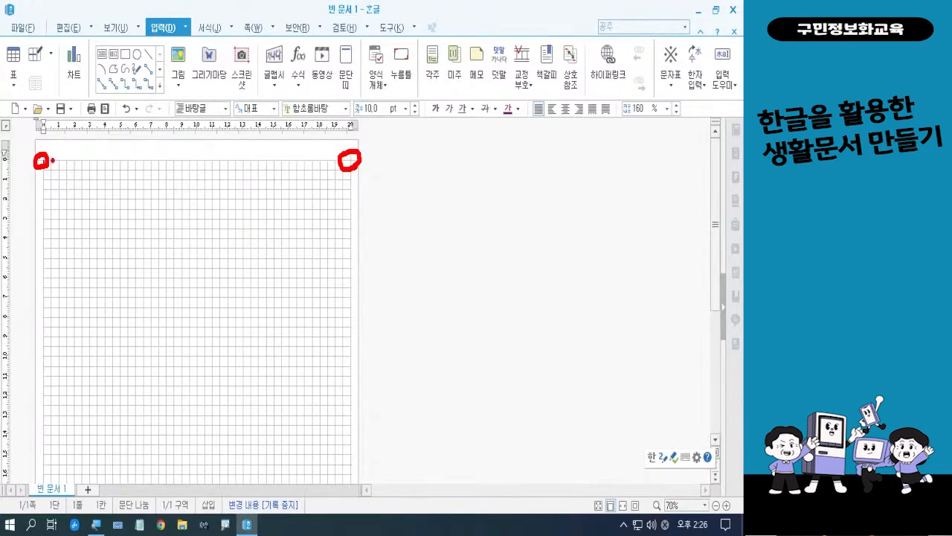
mouse_move(51, 159)
mouse_down()
mouse_move(351, 165)
mouse_move(349, 384)
mouse_move(233, 404)
mouse_move(136, 459)
mouse_up()
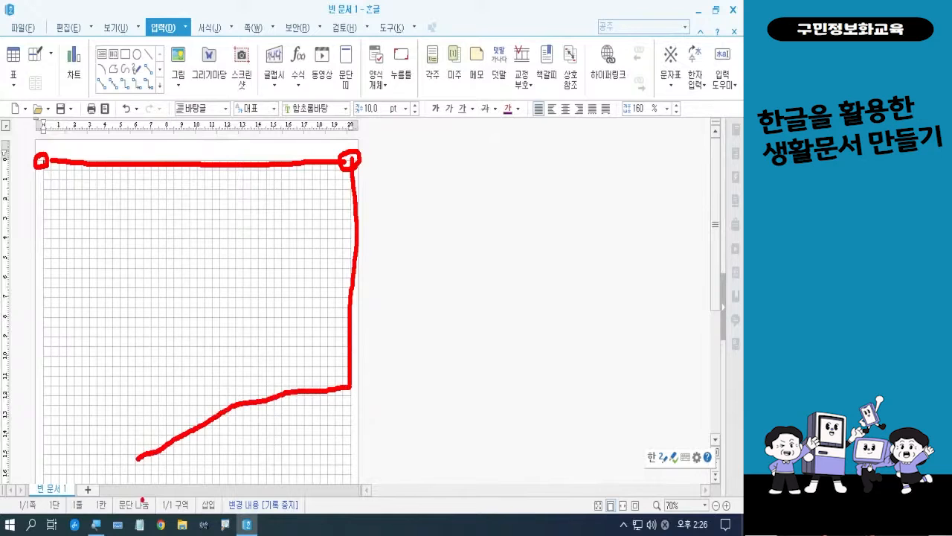
mouse_move(138, 459)
mouse_down()
mouse_move(44, 390)
mouse_move(54, 161)
mouse_move(57, 171)
mouse_up()
drag(40, 147, 49, 164)
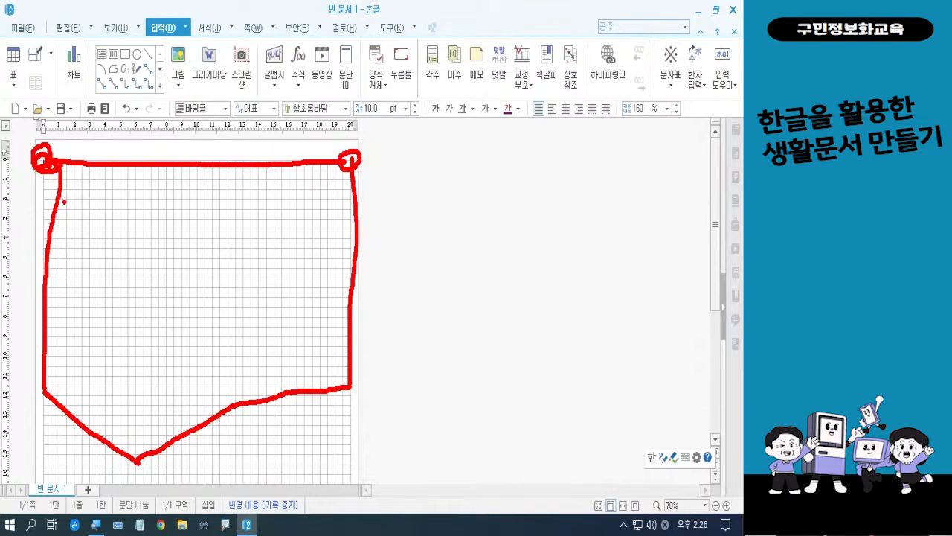
key(e)
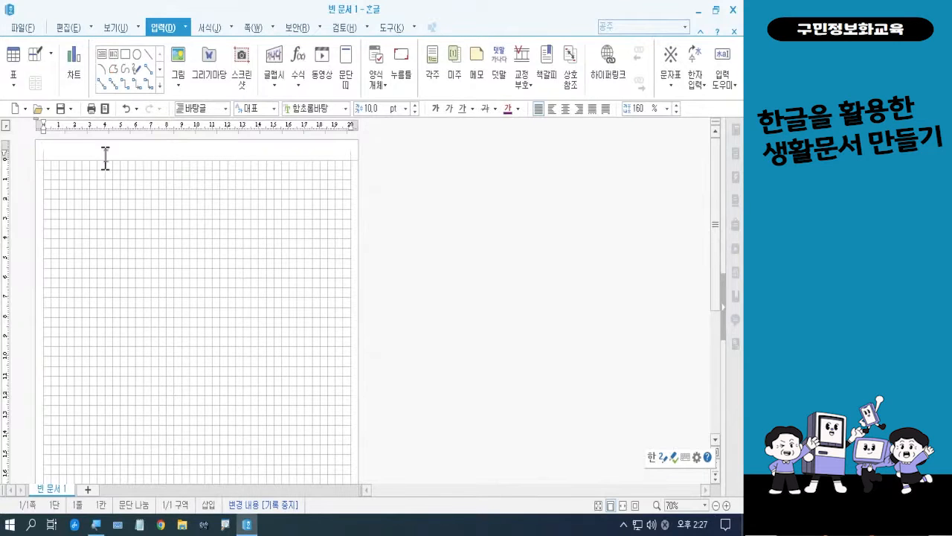
Draw a closed five-sided polygon about 200 mm wide and 165 mm high from the top margin corners to a lower point left of centre.
click(103, 86)
drag(43, 159, 350, 160)
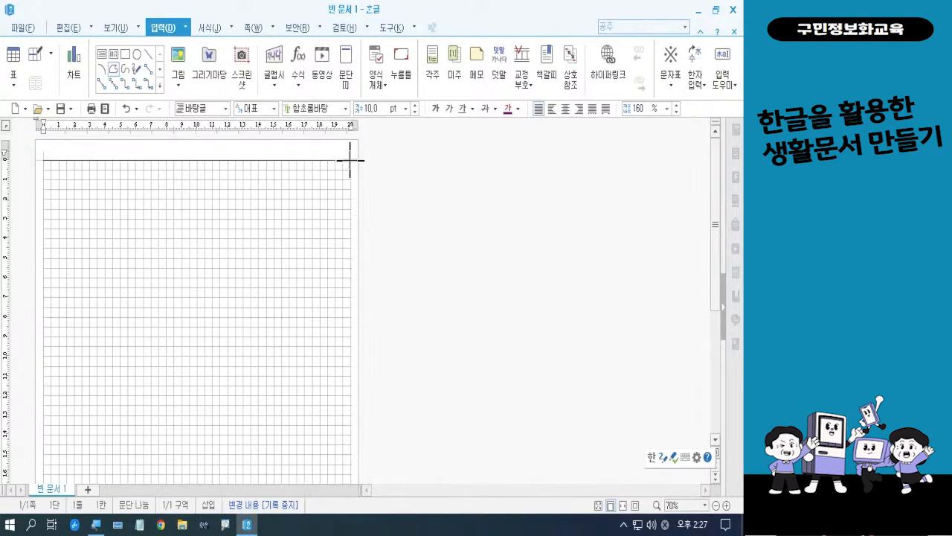
click(351, 160)
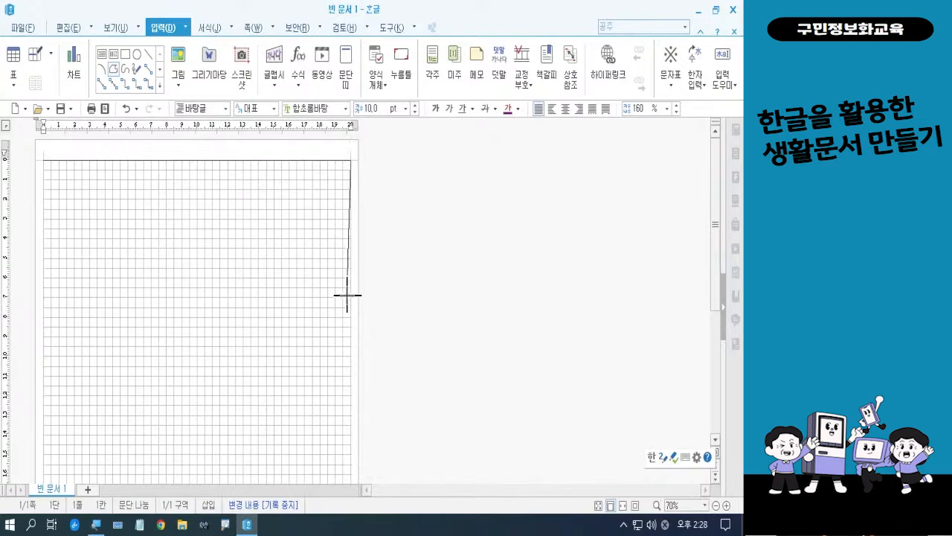
click(349, 415)
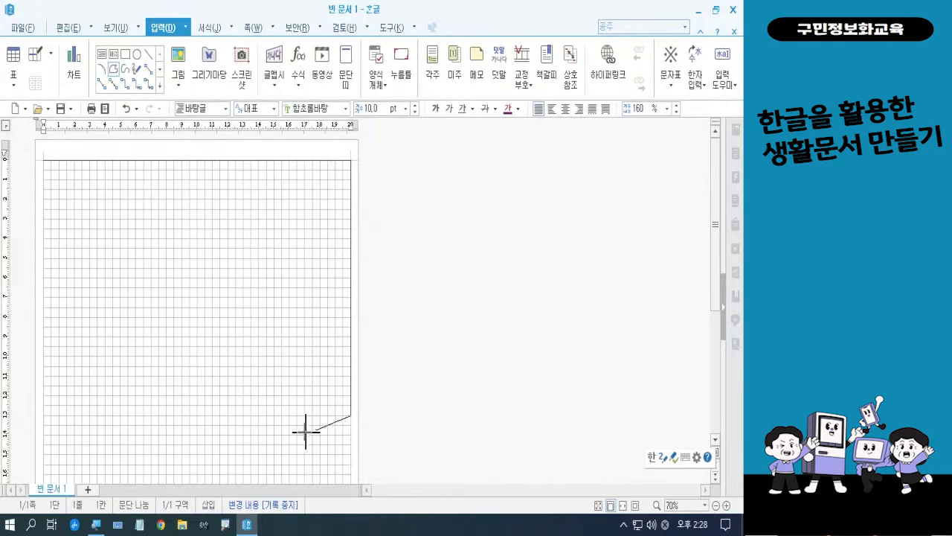
click(153, 482)
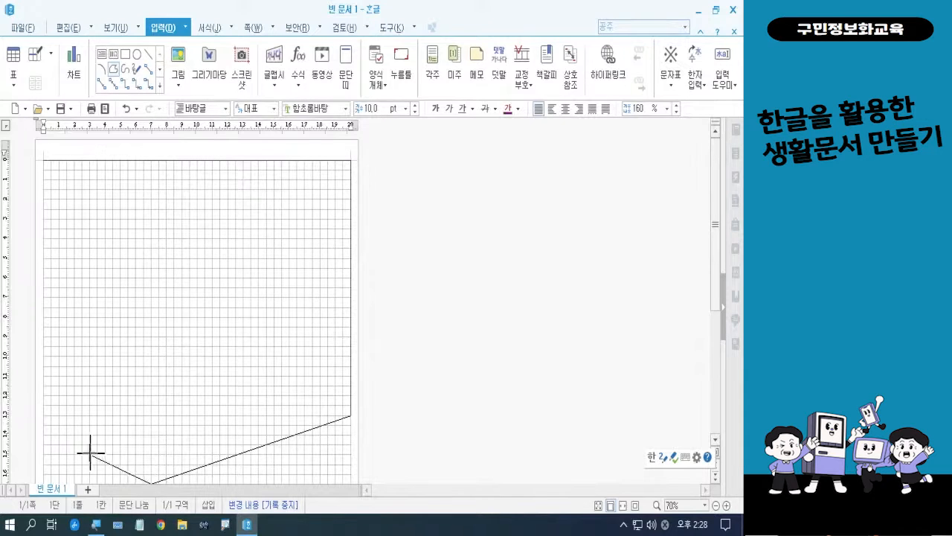
click(41, 434)
click(42, 434)
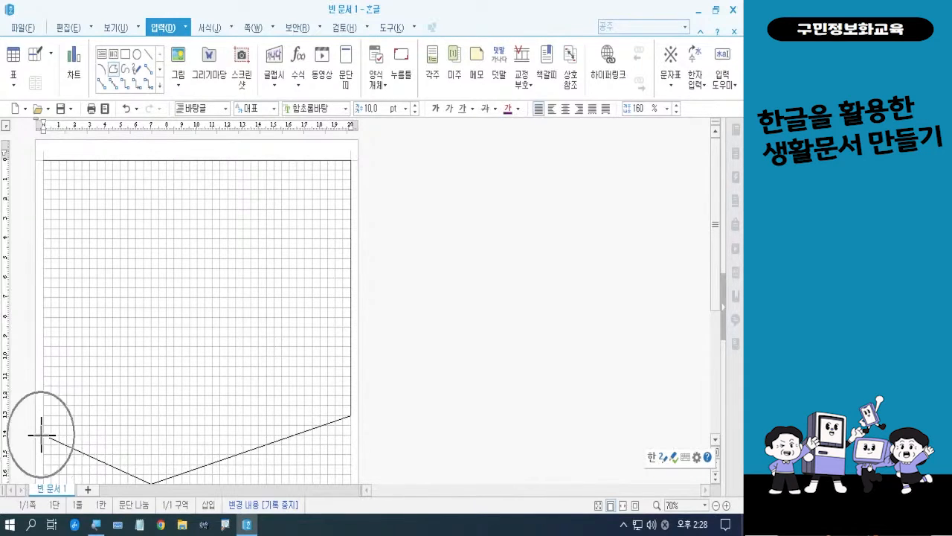
click(41, 435)
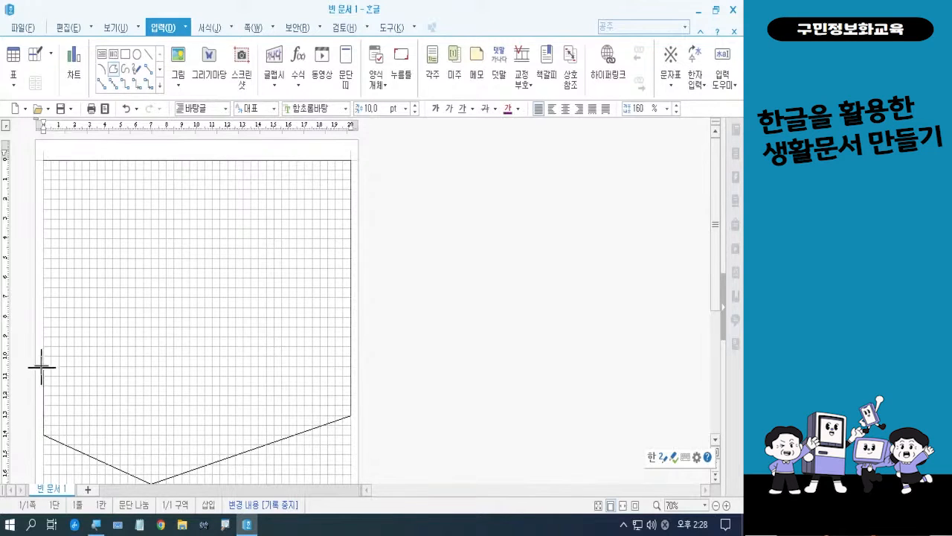
click(44, 160)
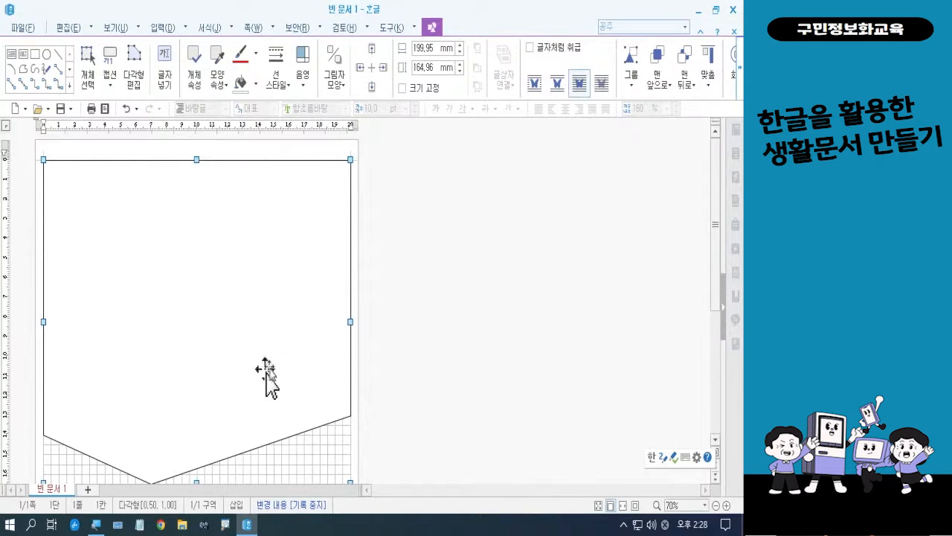
scroll(718, 249, down, 1)
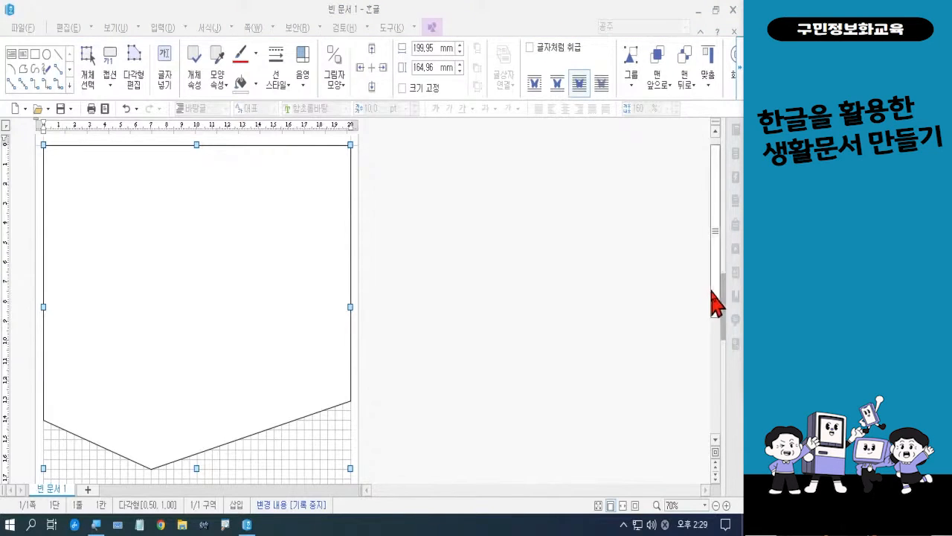
drag(715, 301, 720, 404)
click(513, 350)
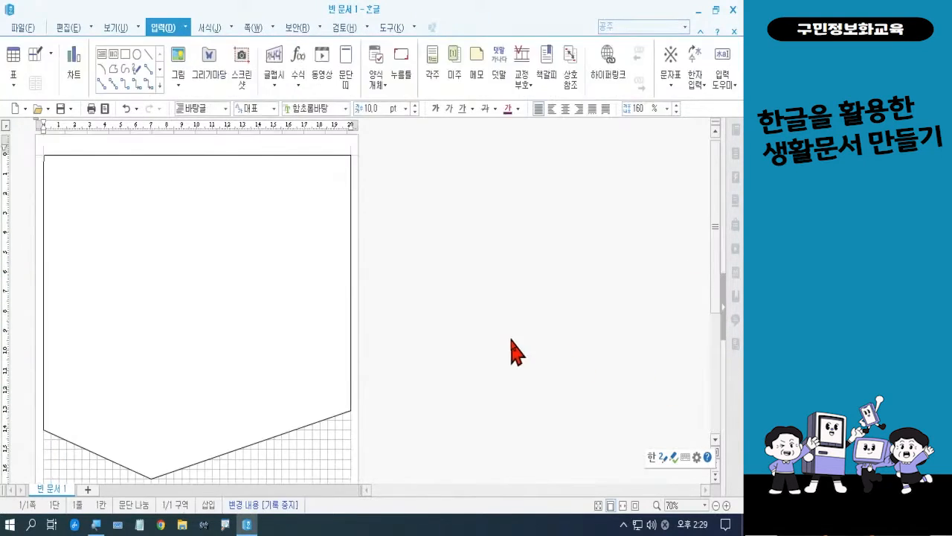
scroll(484, 313, down, 2)
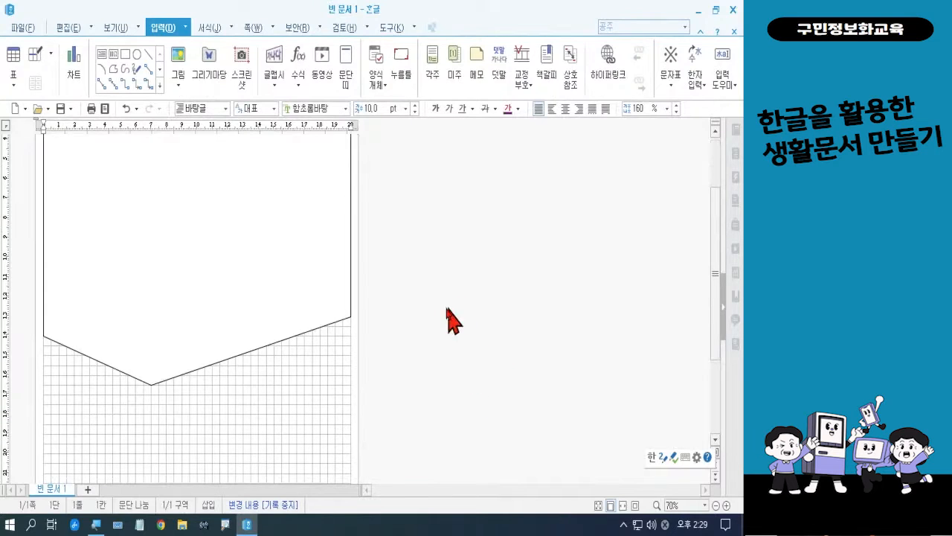
scroll(427, 296, down, 2)
scroll(432, 297, down, 1)
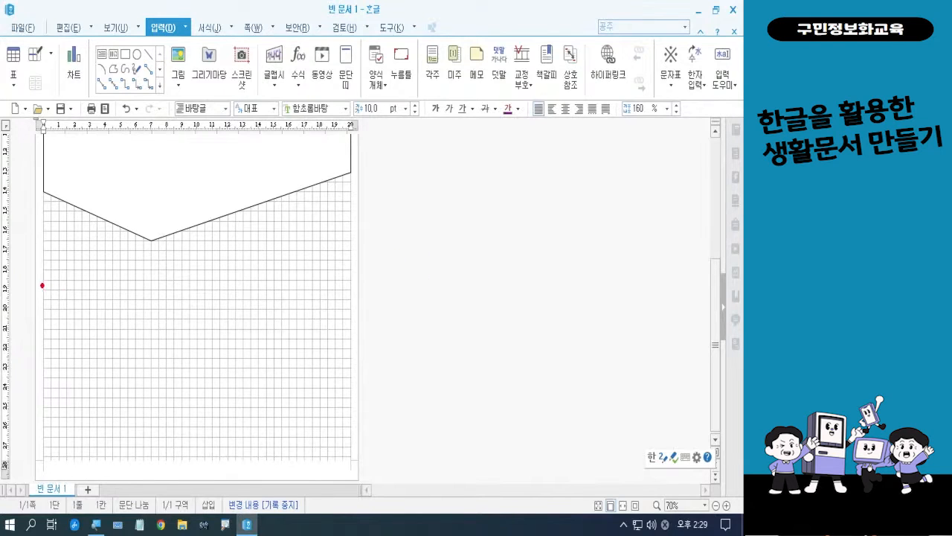
mouse_move(45, 295)
mouse_down()
mouse_move(351, 216)
mouse_move(354, 459)
mouse_move(144, 441)
mouse_move(42, 451)
mouse_move(40, 289)
mouse_up()
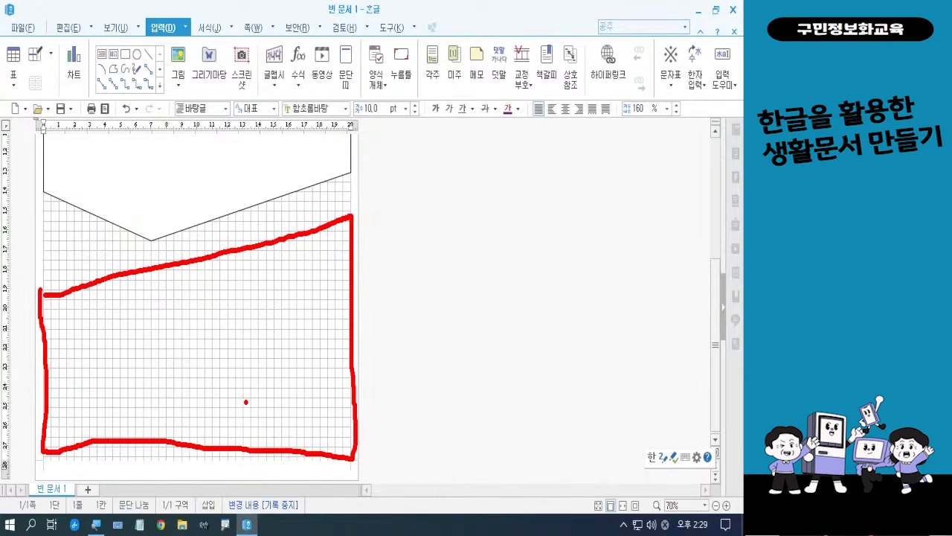
mouse_move(265, 229)
mouse_down()
mouse_move(250, 233)
mouse_move(270, 208)
mouse_move(262, 228)
mouse_up()
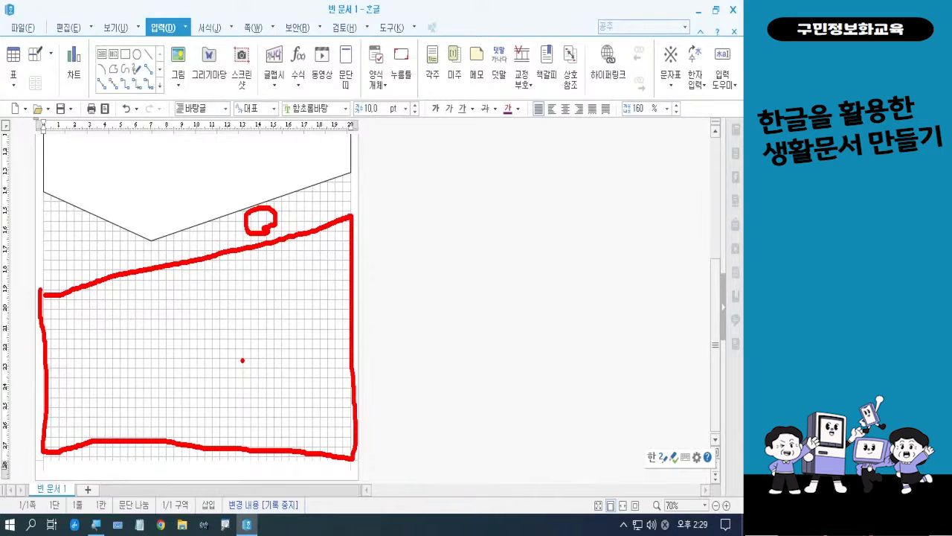
key(Escape)
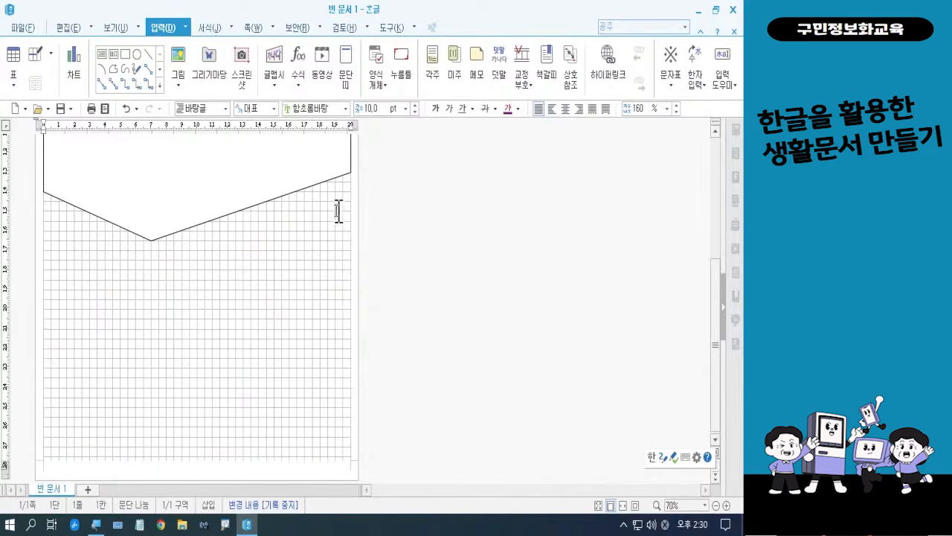
Shorten the pointed polygon to a height of about 148 mm by raising its lower edge, keeping its width.
scroll(287, 209, up, 5)
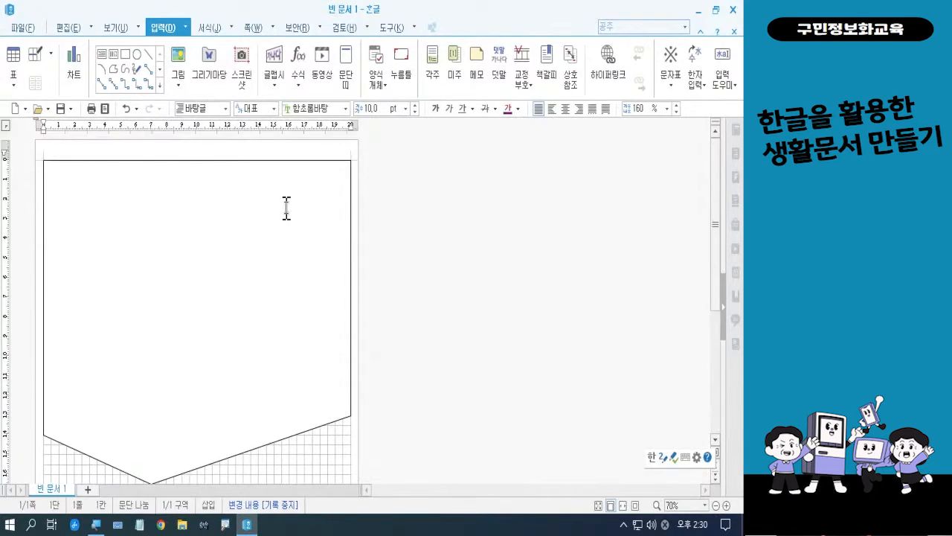
scroll(286, 208, down, 2)
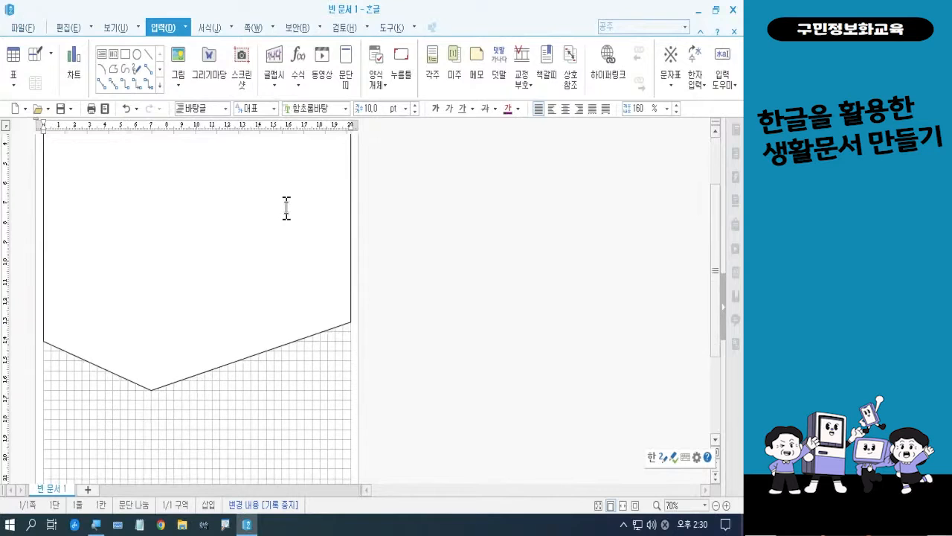
click(206, 369)
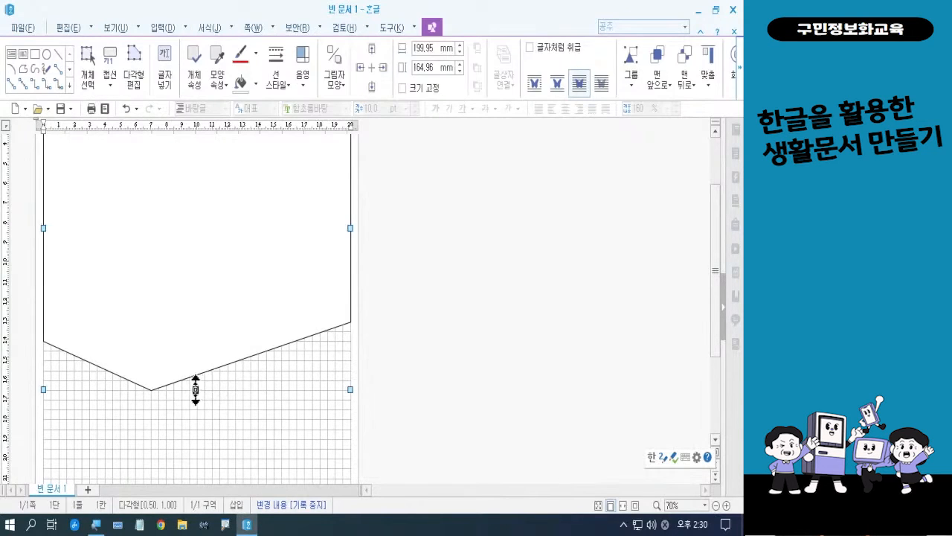
drag(196, 389, 195, 357)
scroll(212, 432, up, 2)
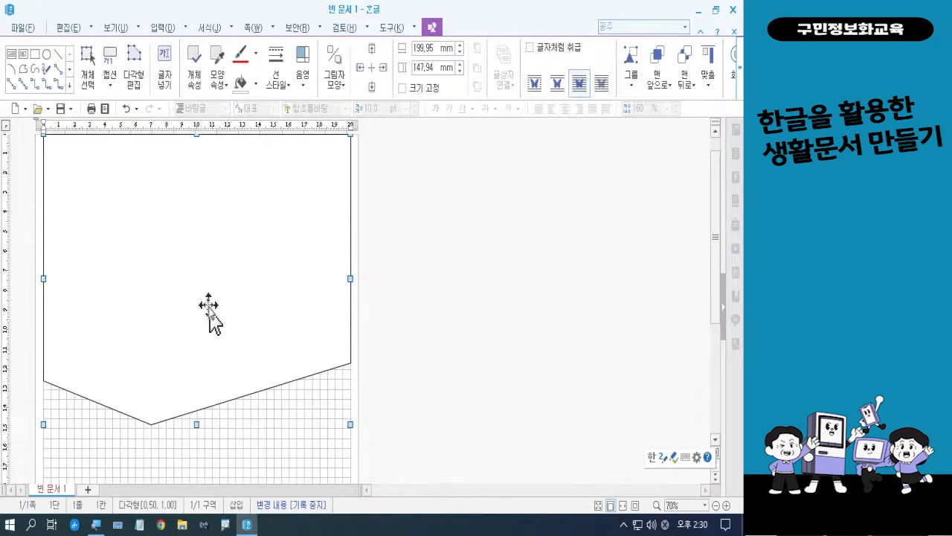
click(407, 327)
Draw a closed four-sided polygon about 200 mm wide and 125 mm high down to the bottom margin, its upper edge rising from left to right.
drag(714, 270, 710, 381)
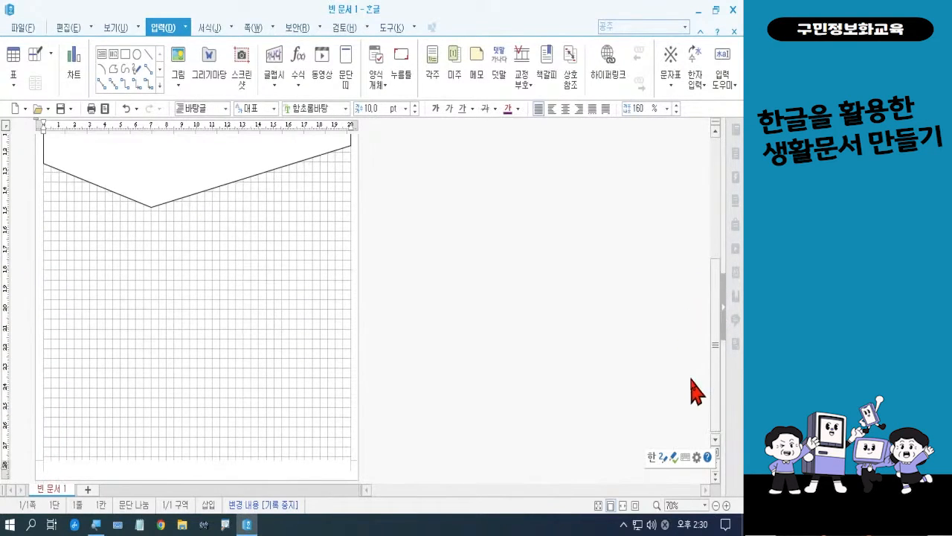
click(112, 68)
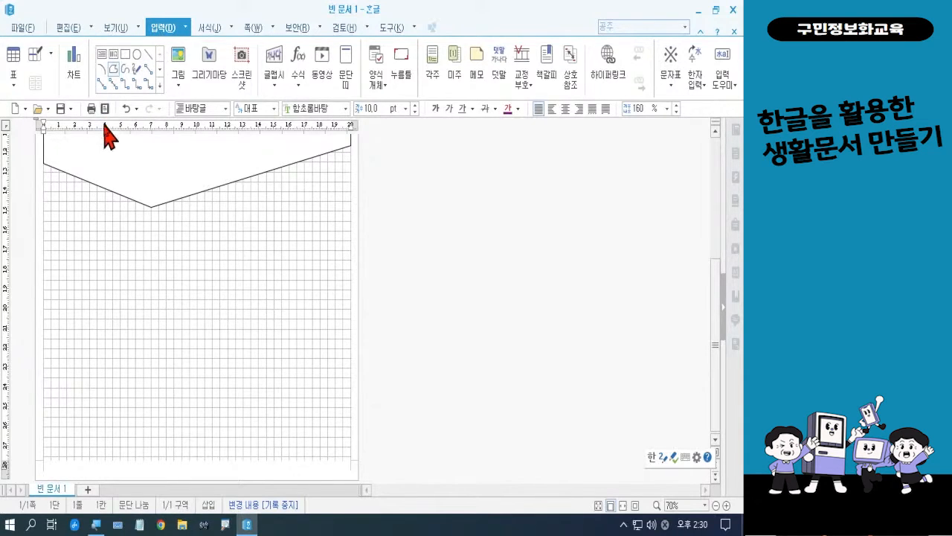
click(350, 211)
click(350, 211)
click(351, 211)
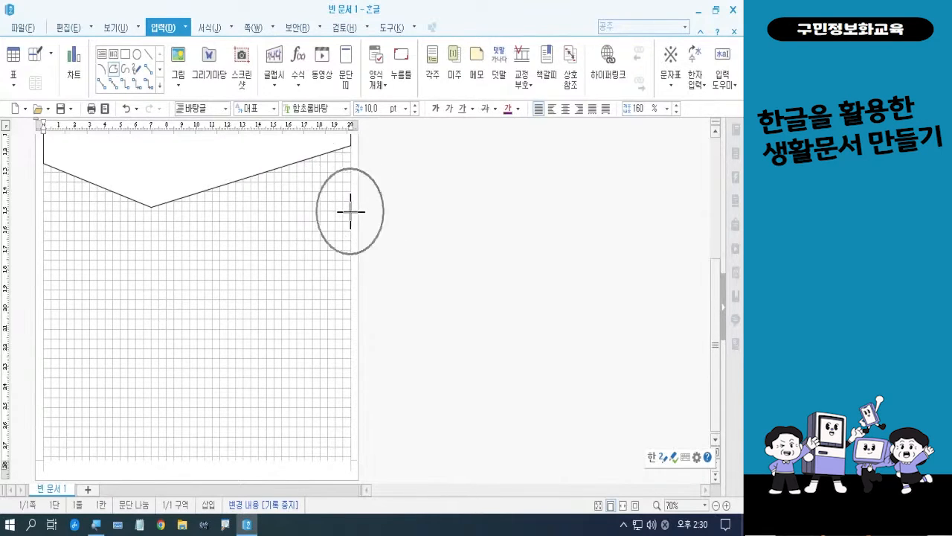
click(350, 212)
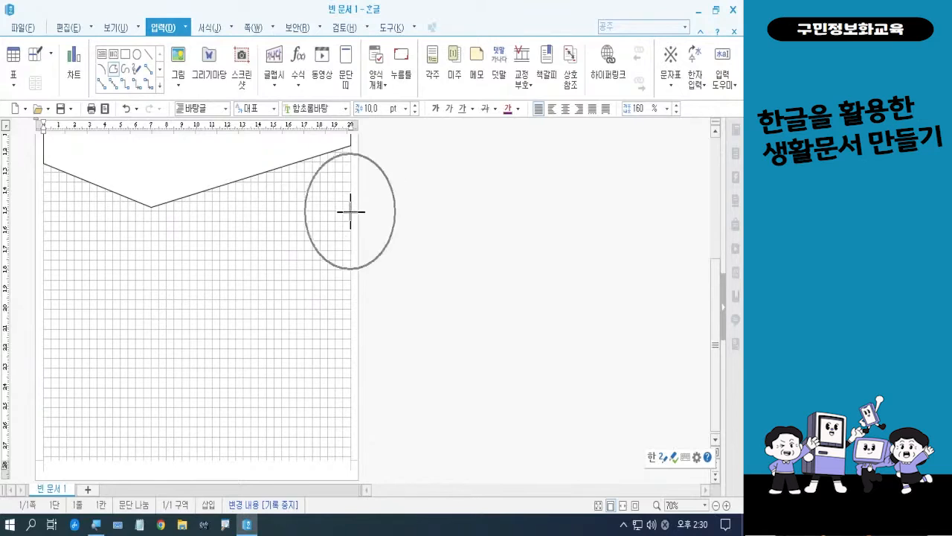
click(350, 211)
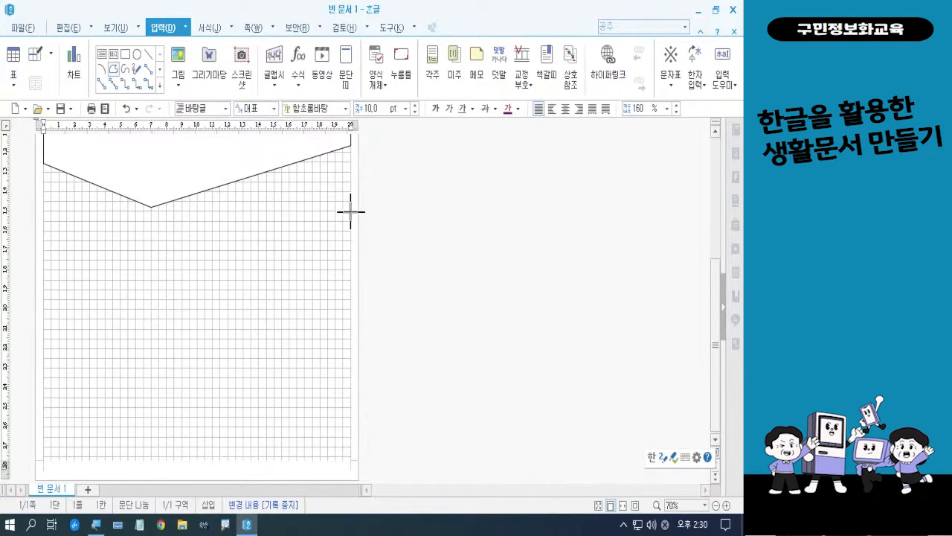
drag(350, 212, 40, 289)
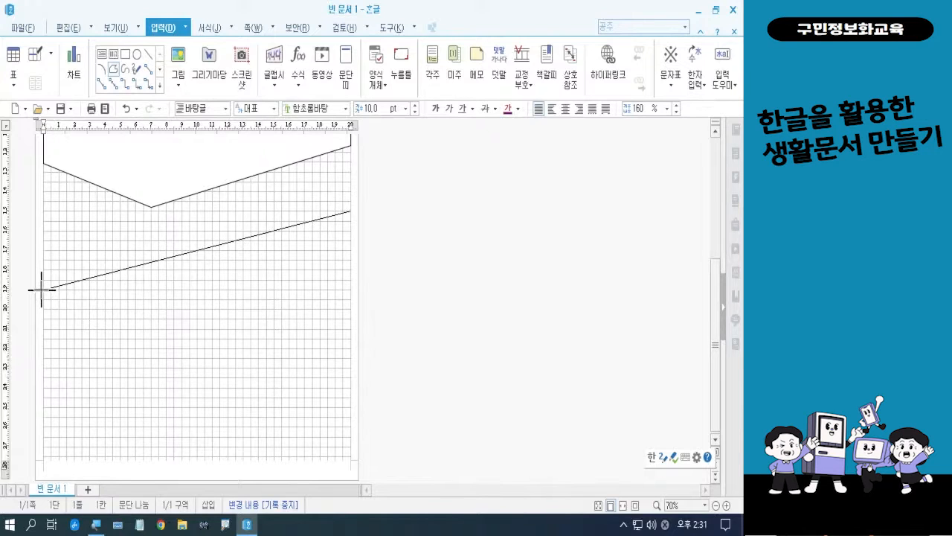
click(42, 289)
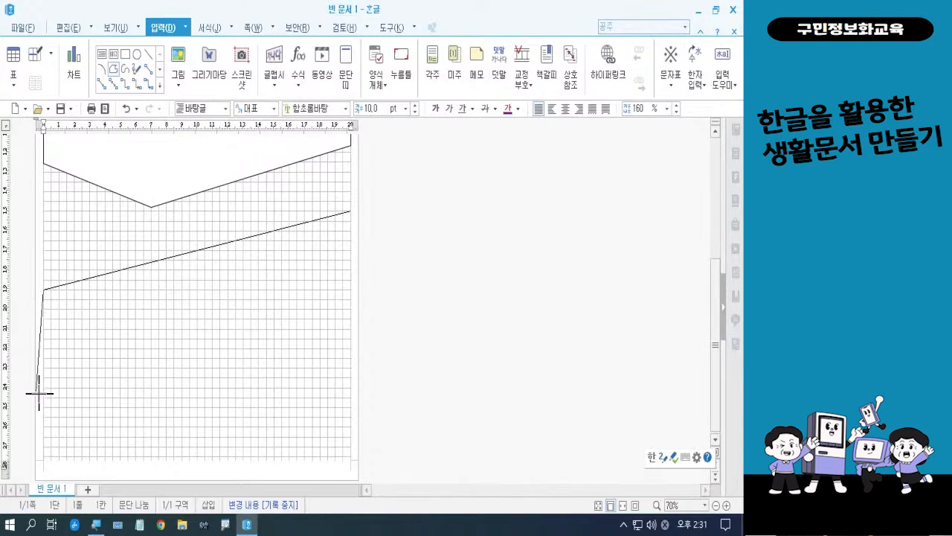
click(43, 457)
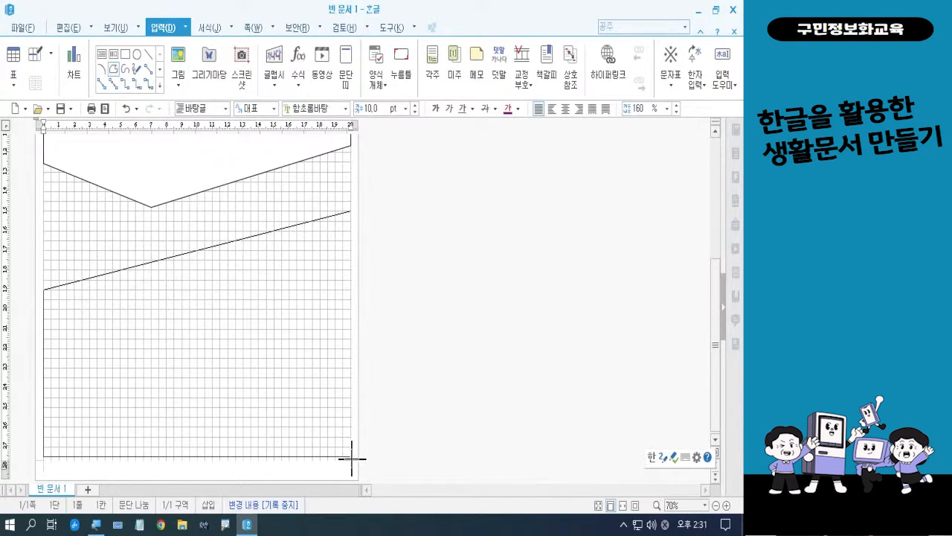
click(351, 457)
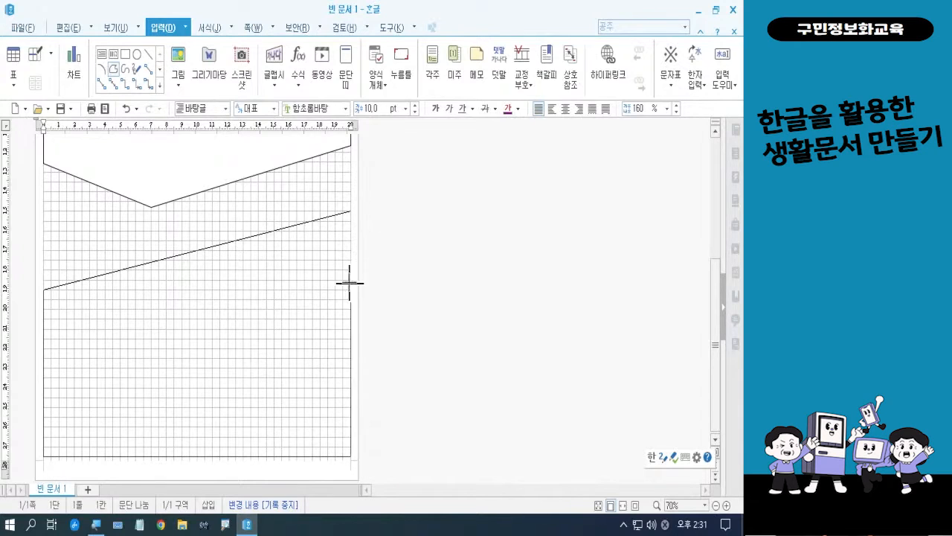
click(351, 212)
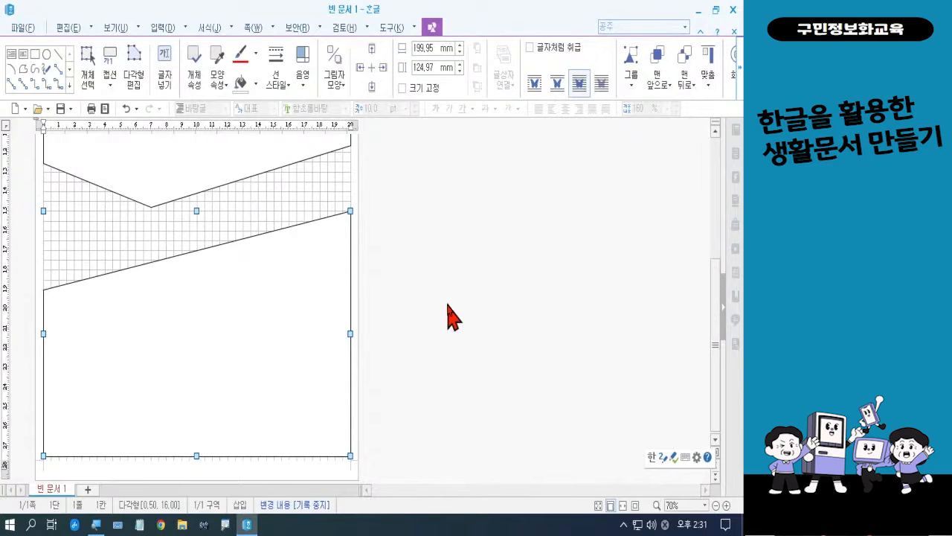
key(Escape)
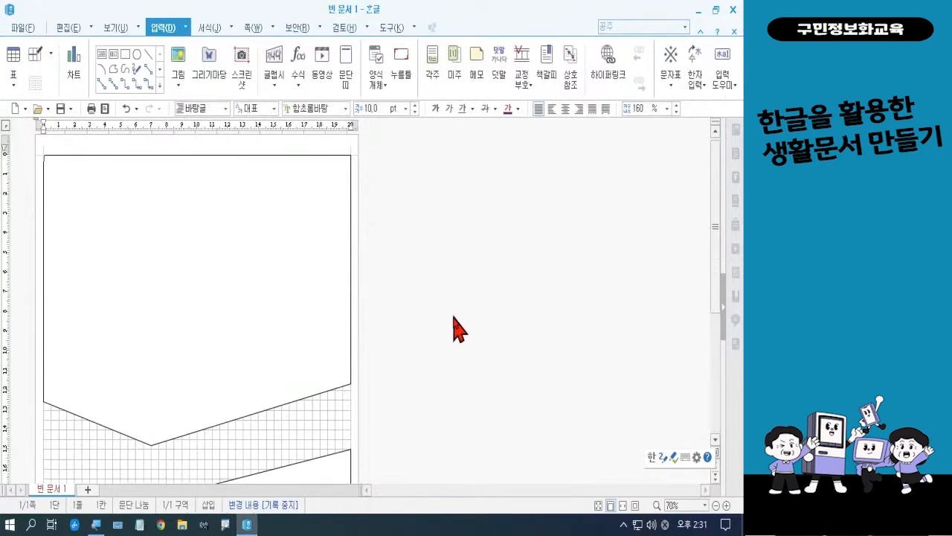
In the upper polygon's object properties, set the line type to no line (선 없음).
scroll(223, 268, down, 8)
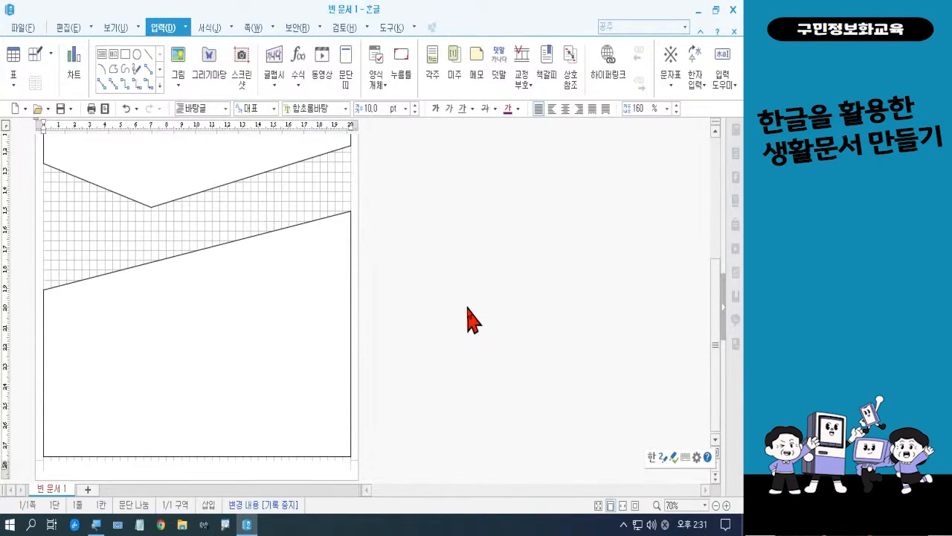
scroll(470, 320, up, 8)
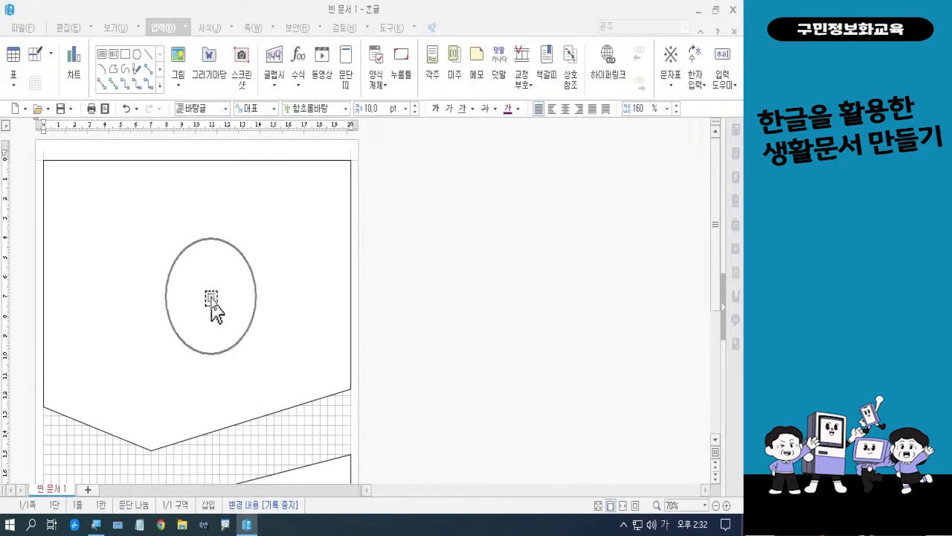
double_click(212, 307)
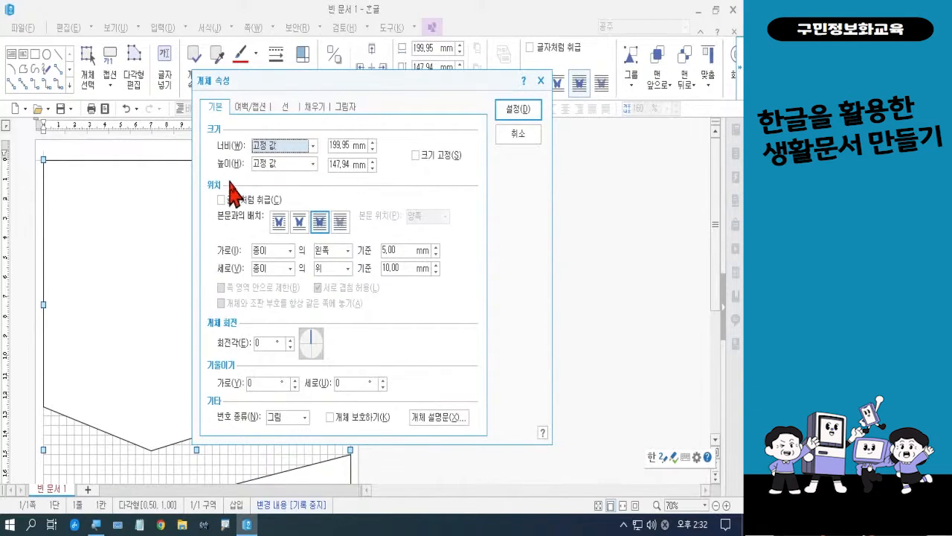
click(284, 109)
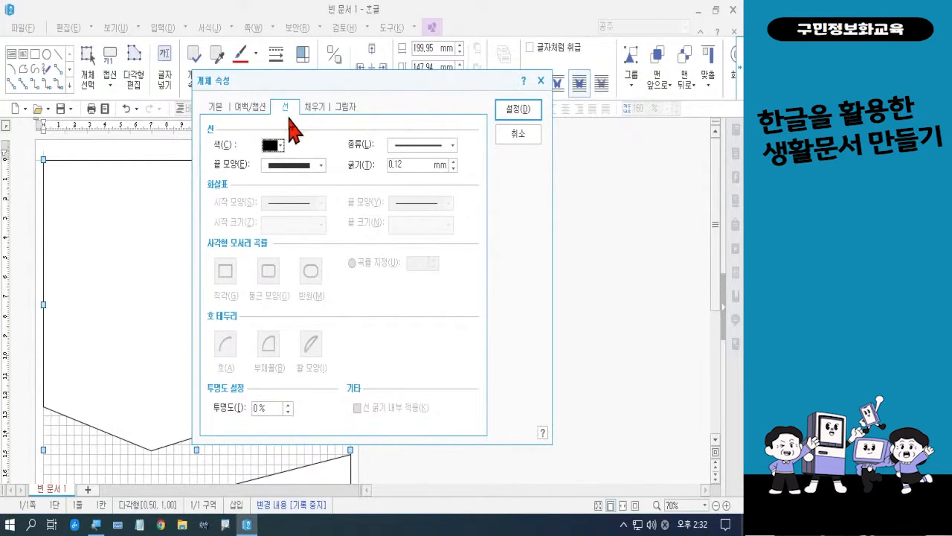
click(400, 146)
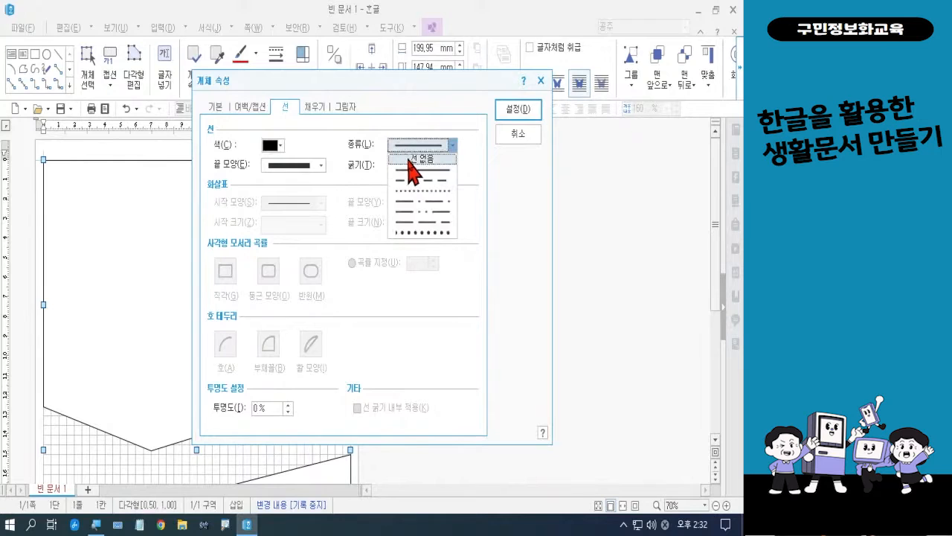
click(414, 160)
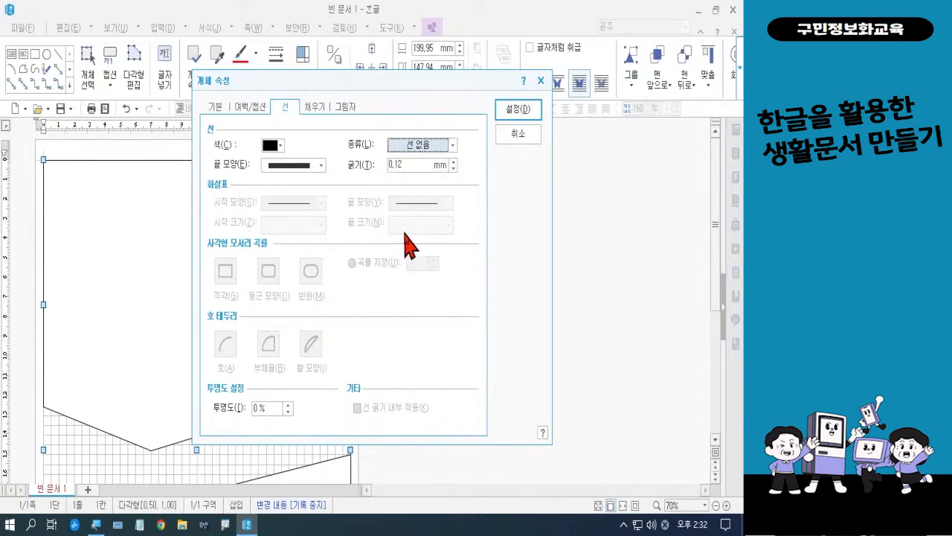
Fill the upper polygon with the picture 비상1.jpg from the desktop folder 폼나는 문서 > 폼나는 문서 3회차 and apply the properties.
click(315, 109)
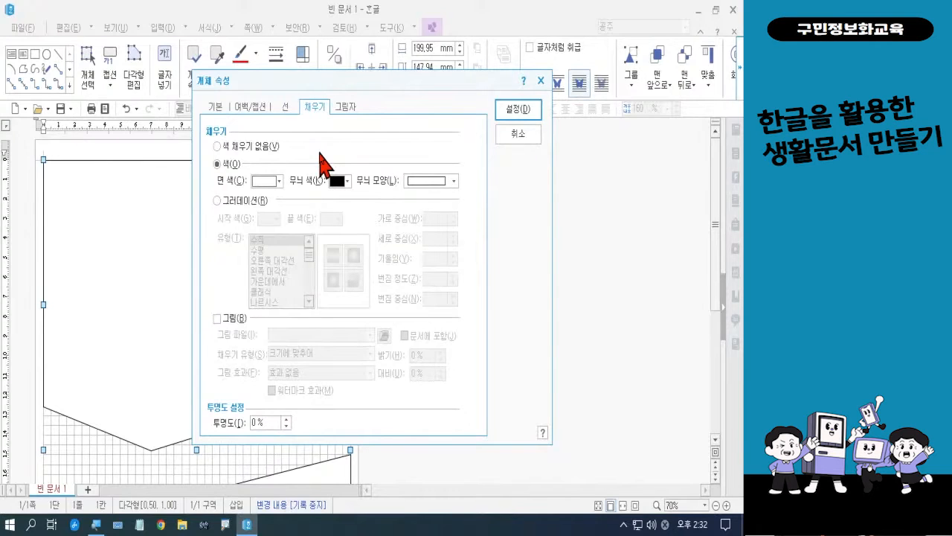
click(230, 320)
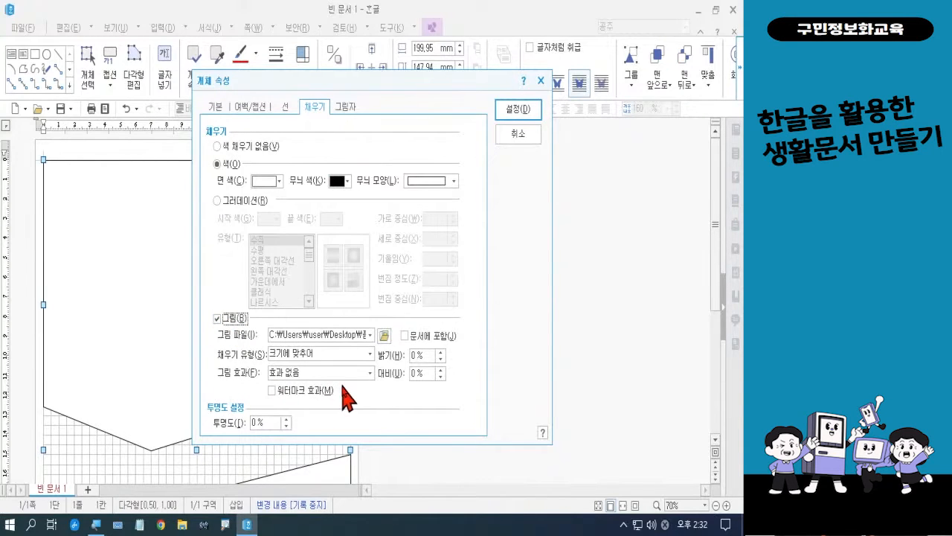
click(384, 335)
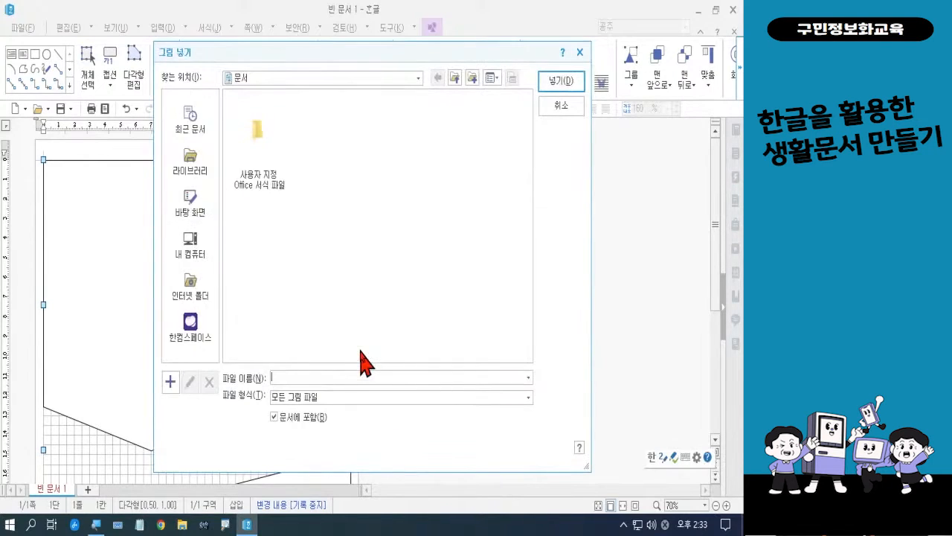
click(199, 213)
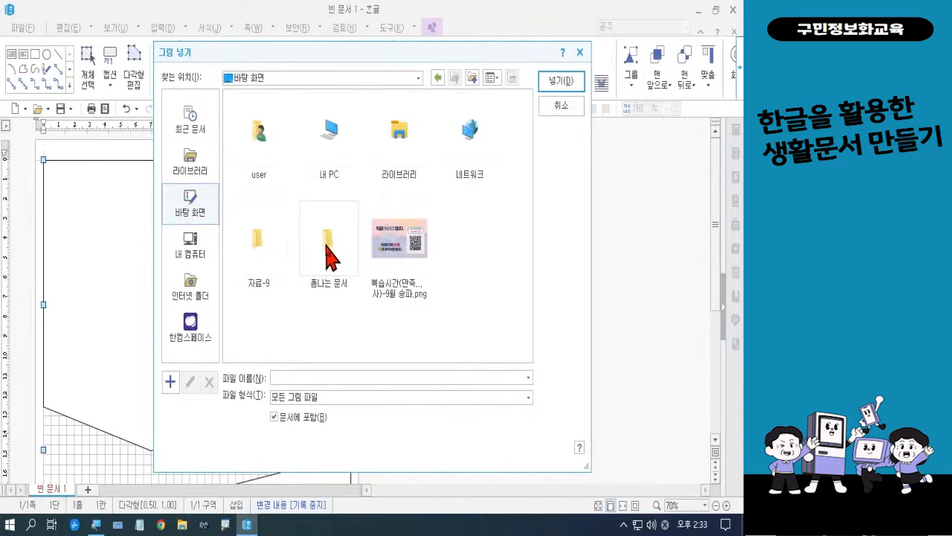
double_click(327, 250)
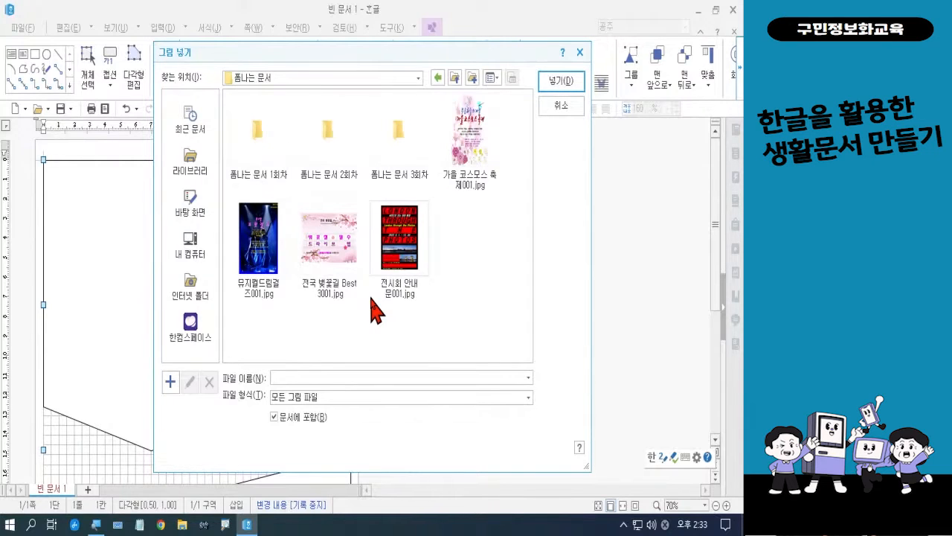
double_click(389, 155)
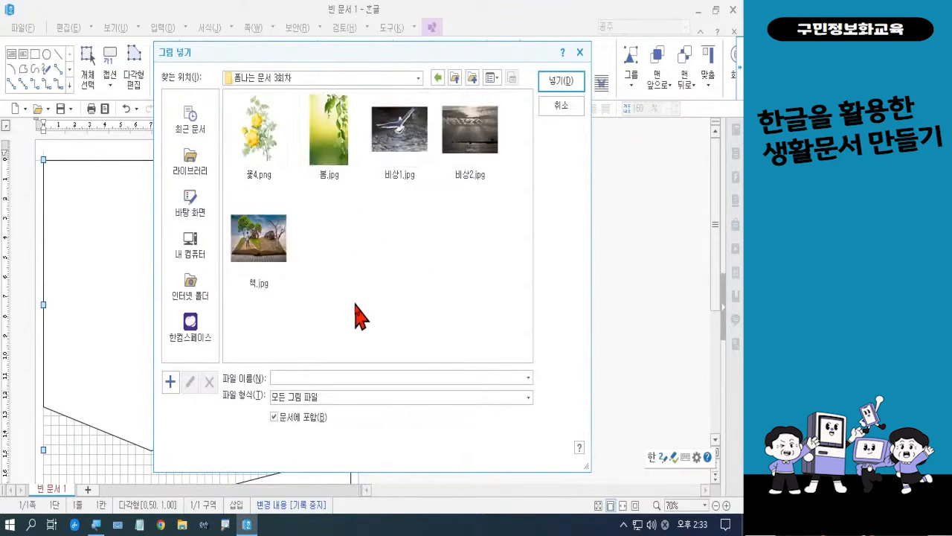
click(388, 161)
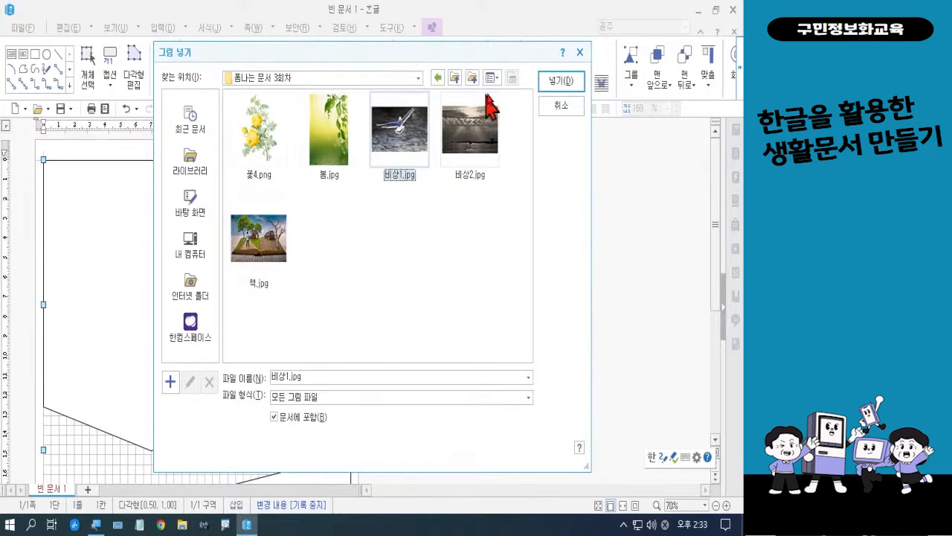
click(558, 82)
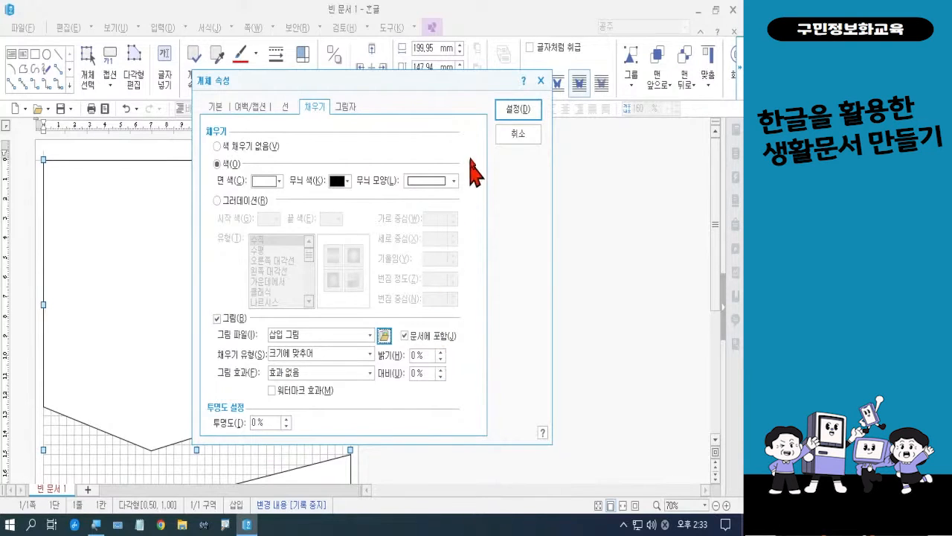
click(513, 111)
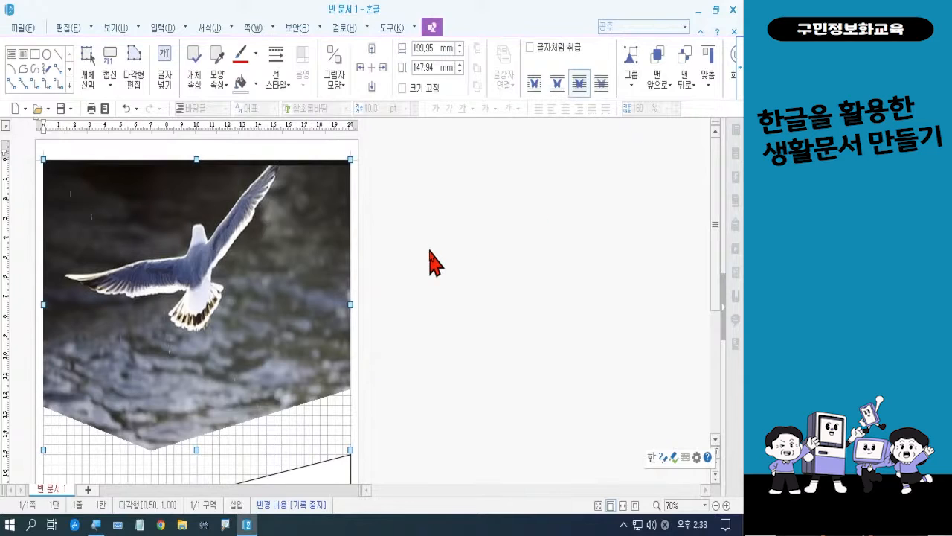
In the lower four-sided polygon's object properties, set the line type to no line (선 없음).
scroll(431, 262, down, 7)
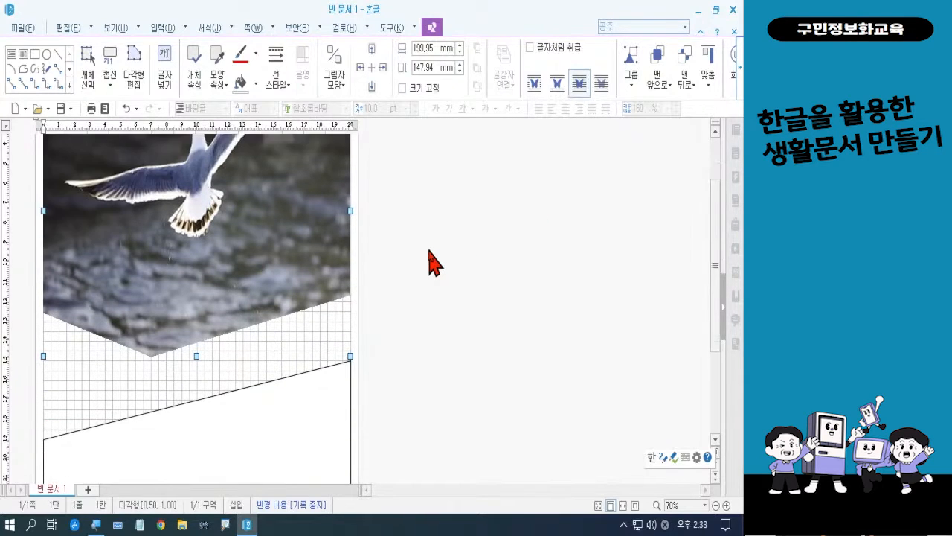
scroll(435, 262, down, 1)
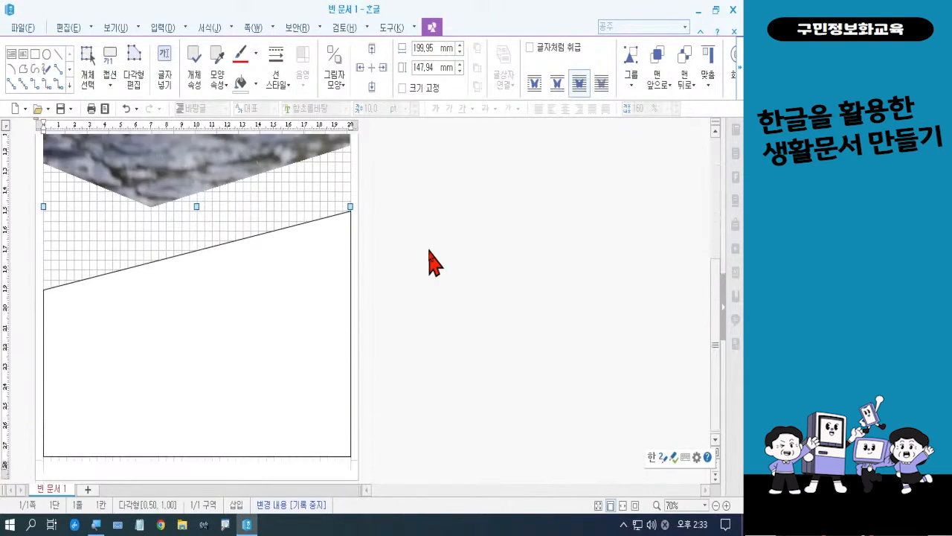
click(261, 364)
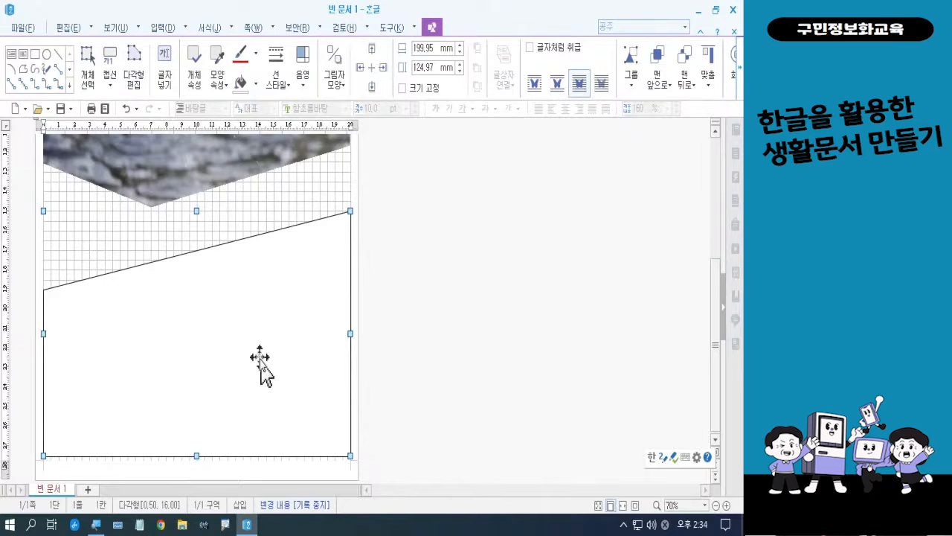
double_click(260, 363)
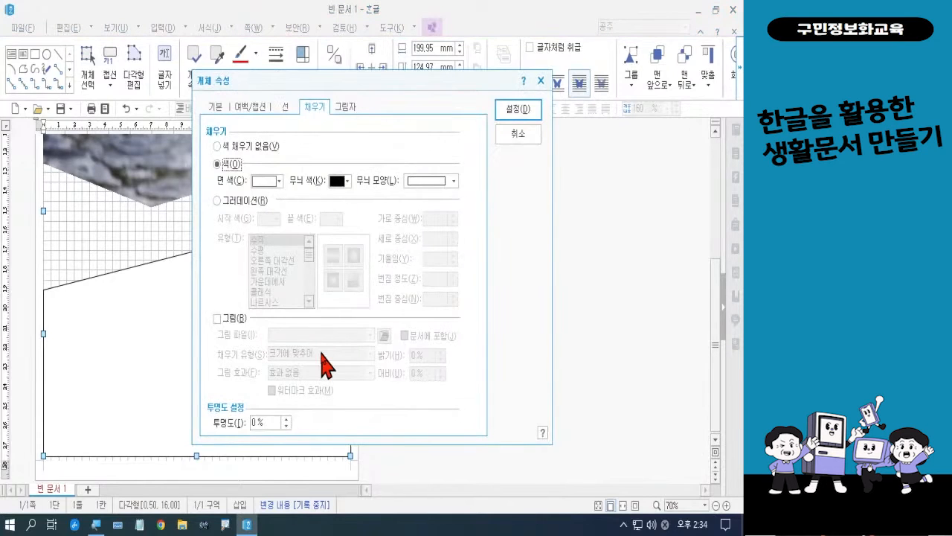
click(287, 108)
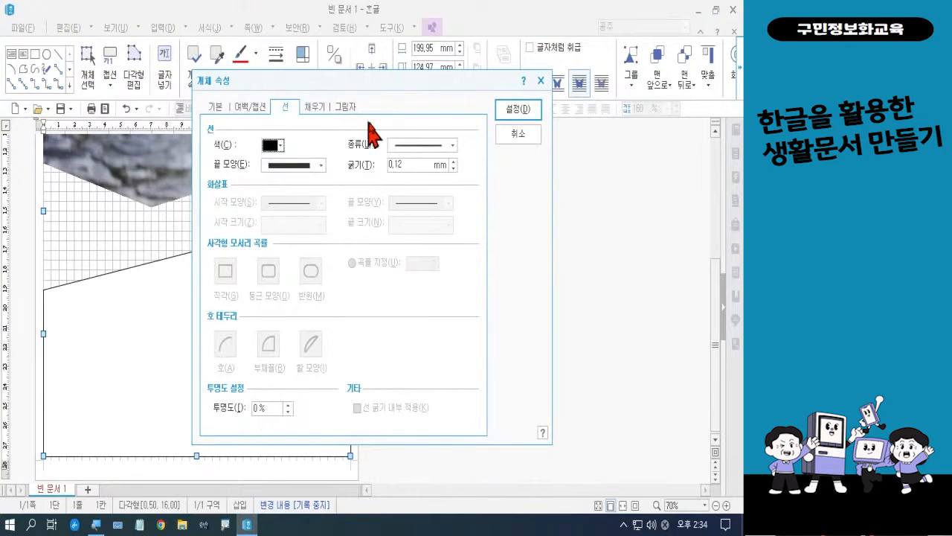
click(405, 145)
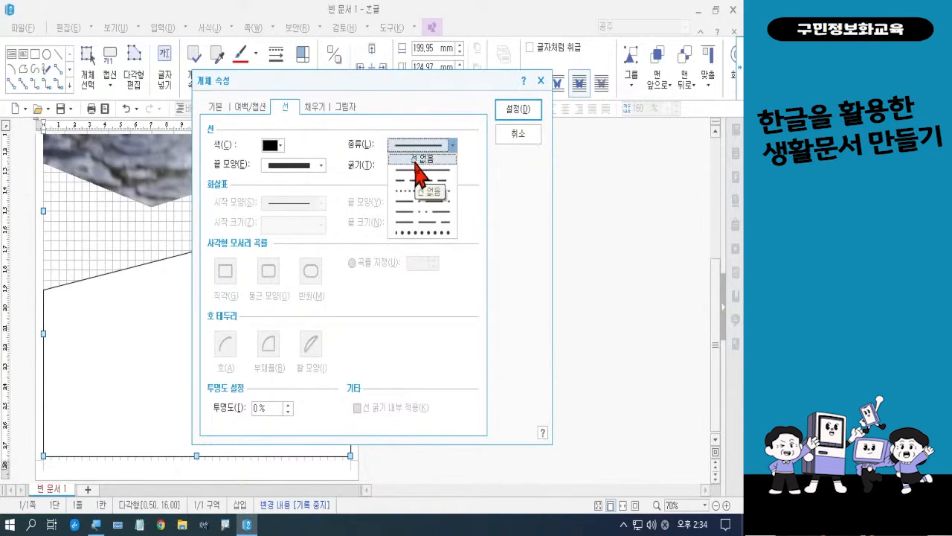
click(415, 160)
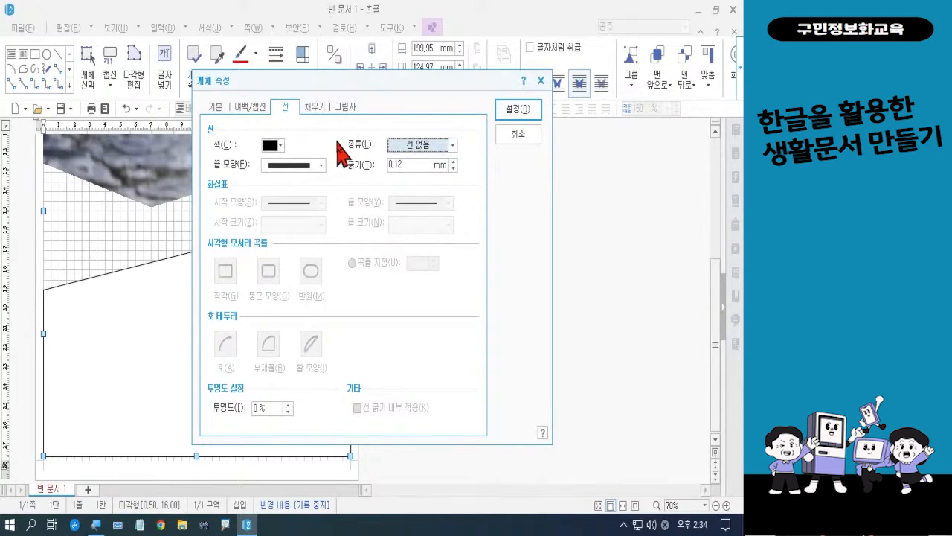
Fill the lower polygon with the picture 비상2.jpg from the folder 폼나는 문서 3회차, apply the properties and deselect it.
click(318, 110)
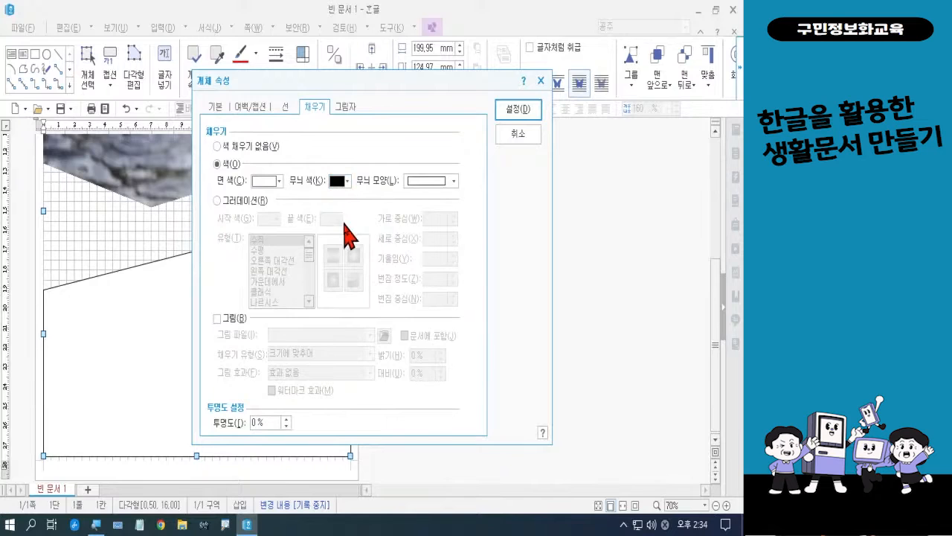
click(234, 320)
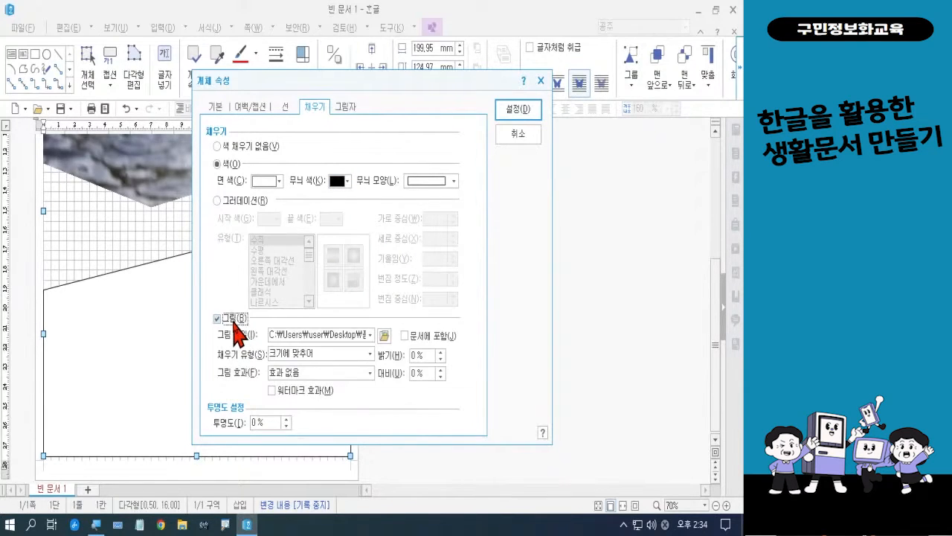
click(385, 335)
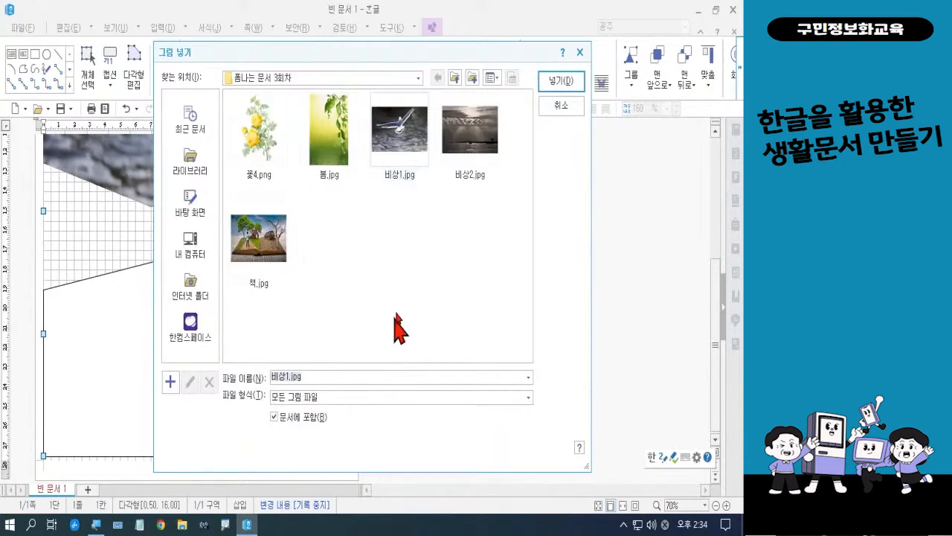
click(466, 158)
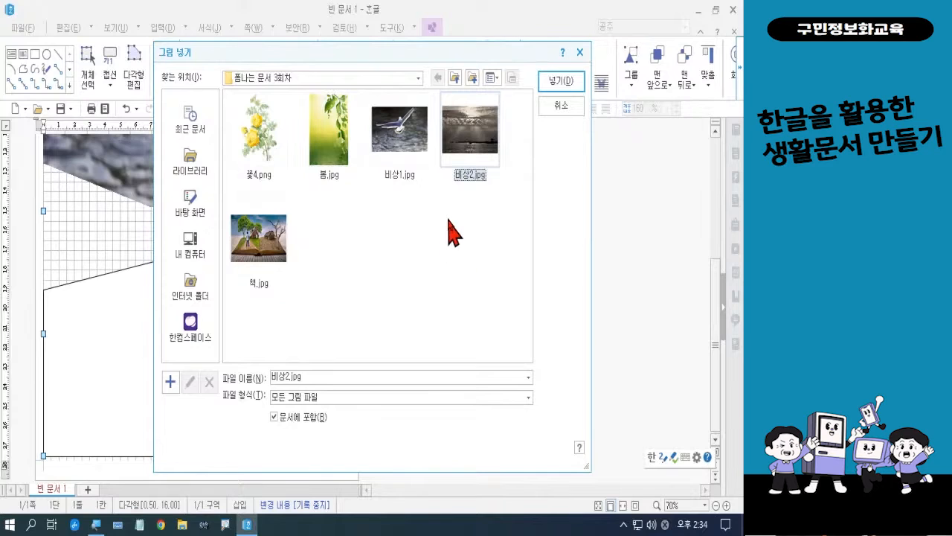
click(554, 84)
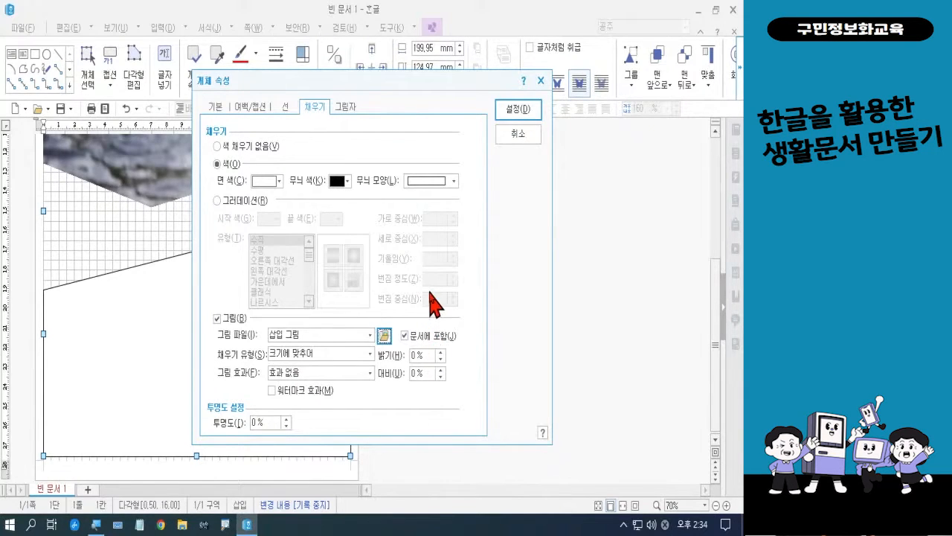
click(514, 110)
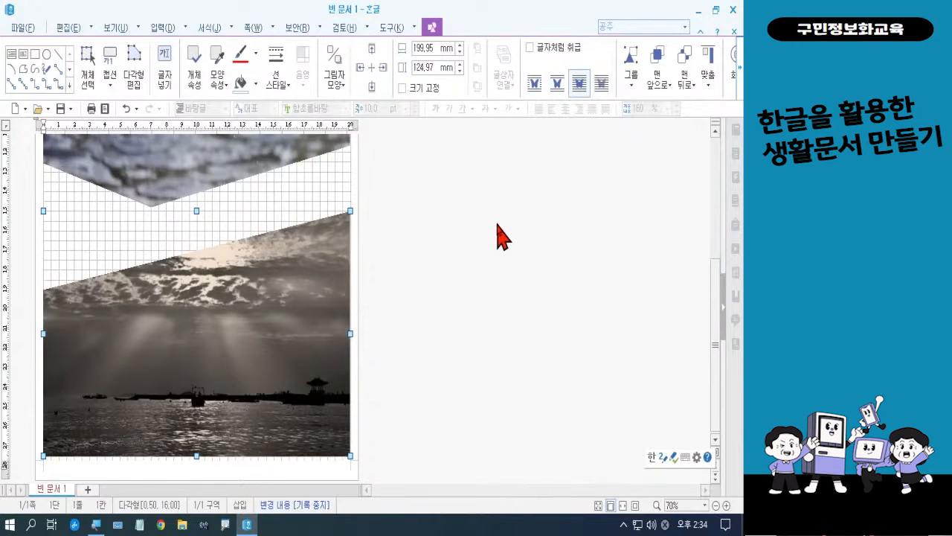
key(Escape)
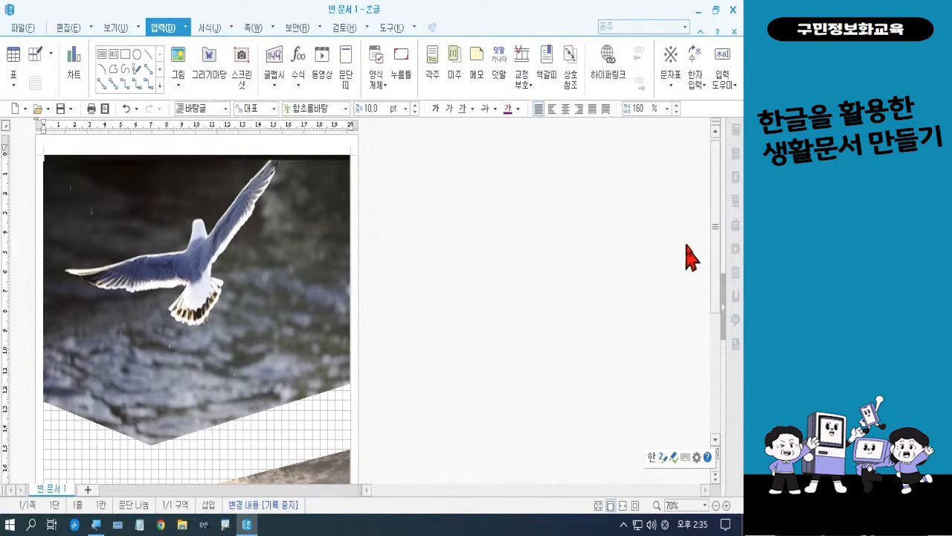
drag(716, 248, 720, 307)
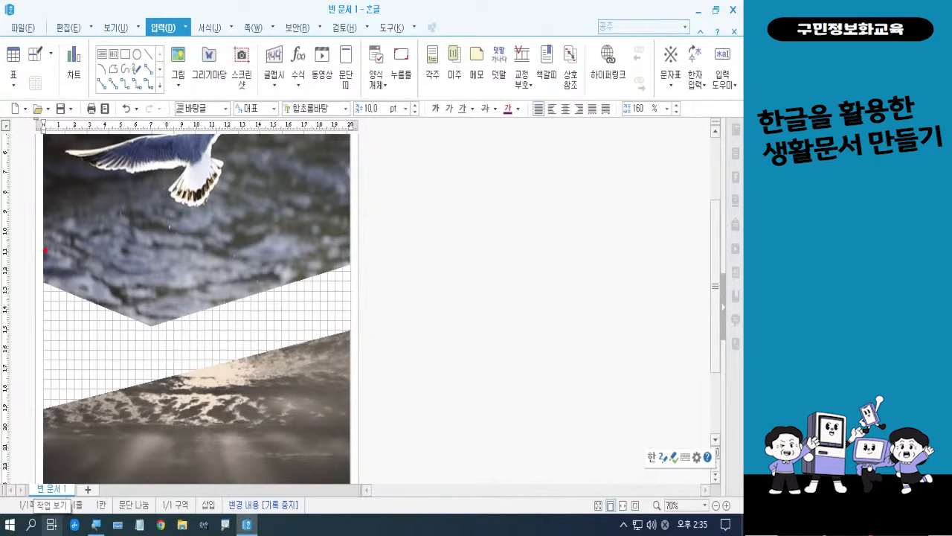
drag(45, 250, 162, 452)
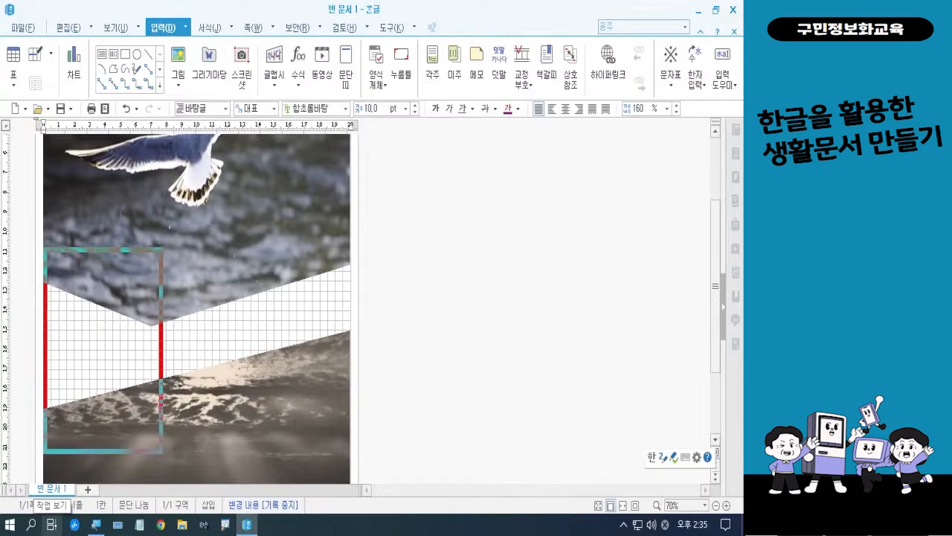
drag(162, 452, 162, 452)
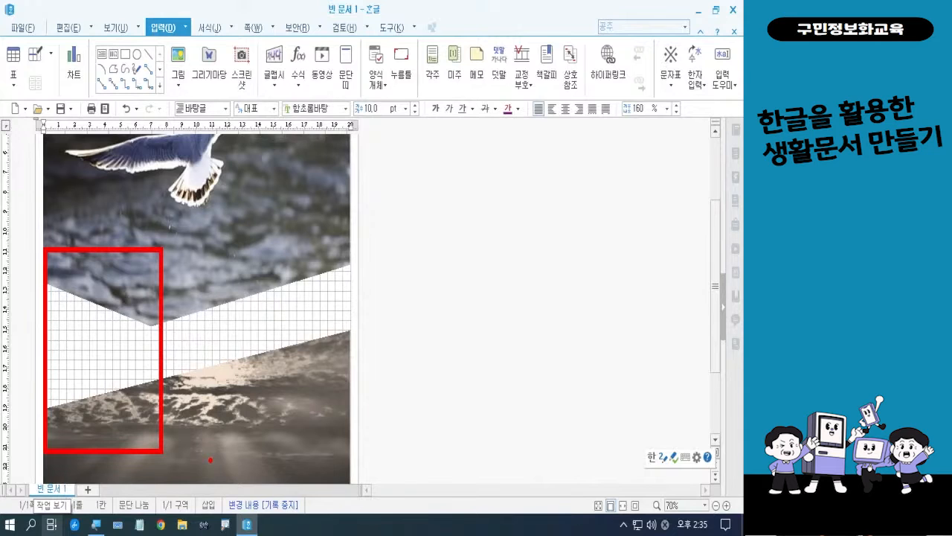
key(ctrl+z)
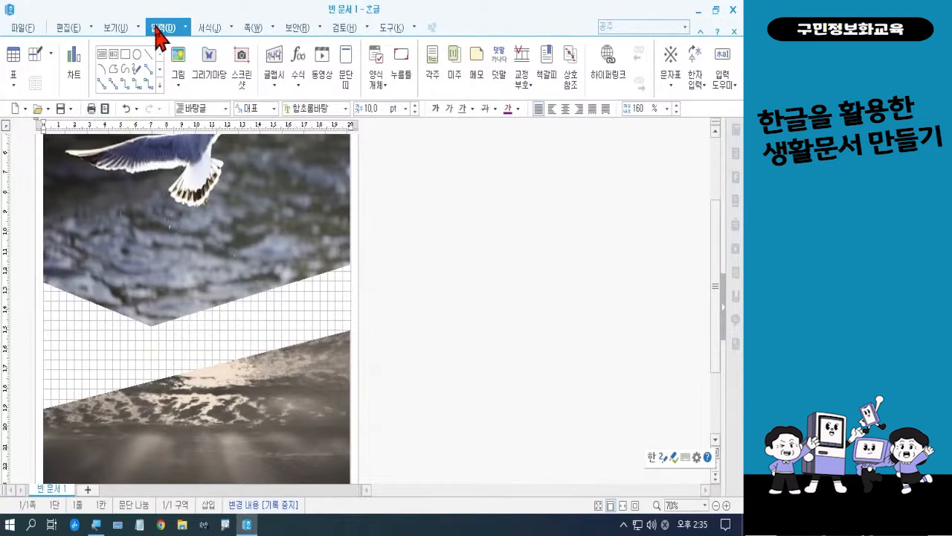
Draw a horizontal text box about 75 mm wide and 108 mm high at the left margin, overlapping both picture-filled polygons.
click(102, 55)
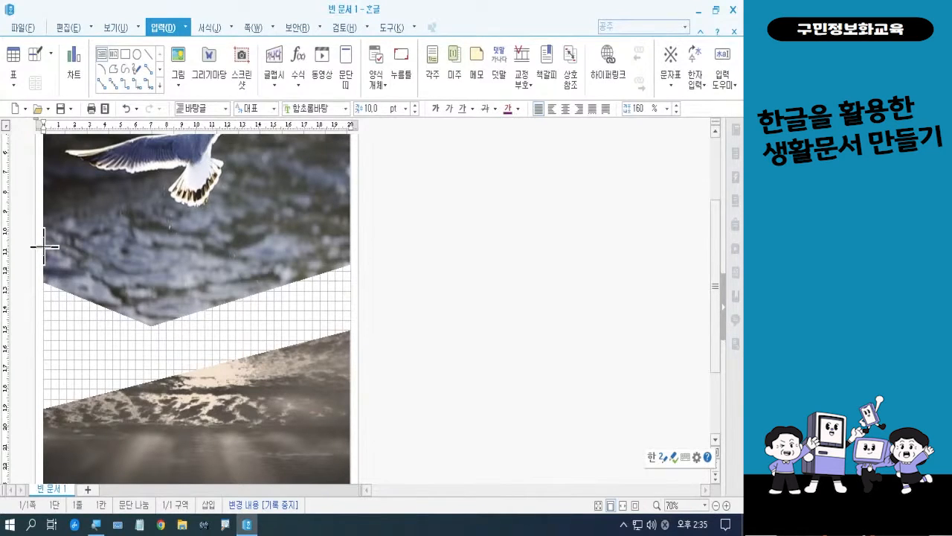
drag(44, 246, 159, 447)
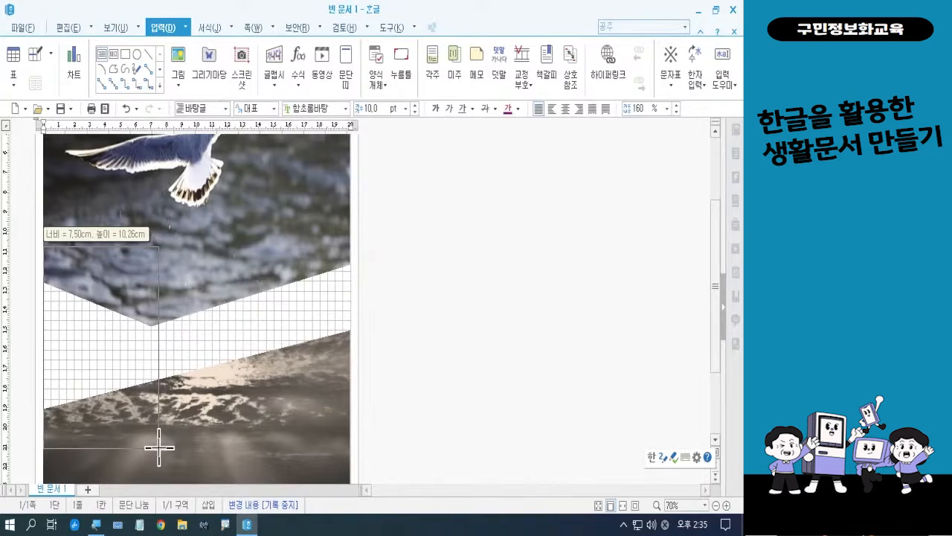
drag(158, 447, 158, 458)
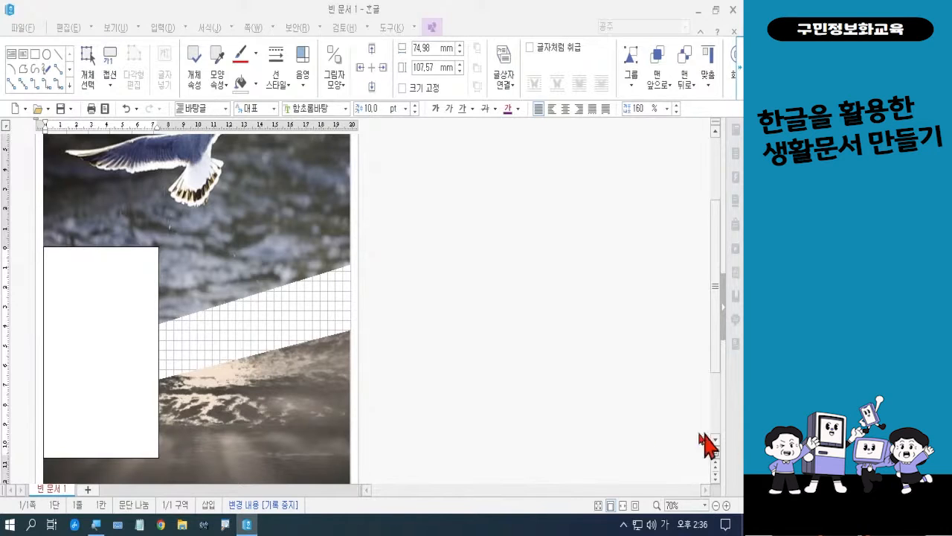
click(134, 389)
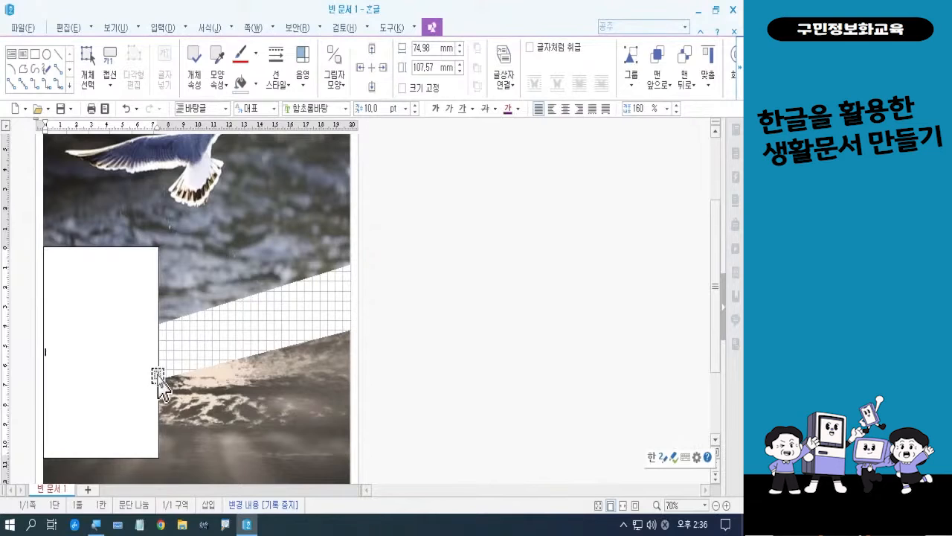
In the text box's object properties, set the outline thickness to 4 mm and its colour to dark grey.
click(159, 375)
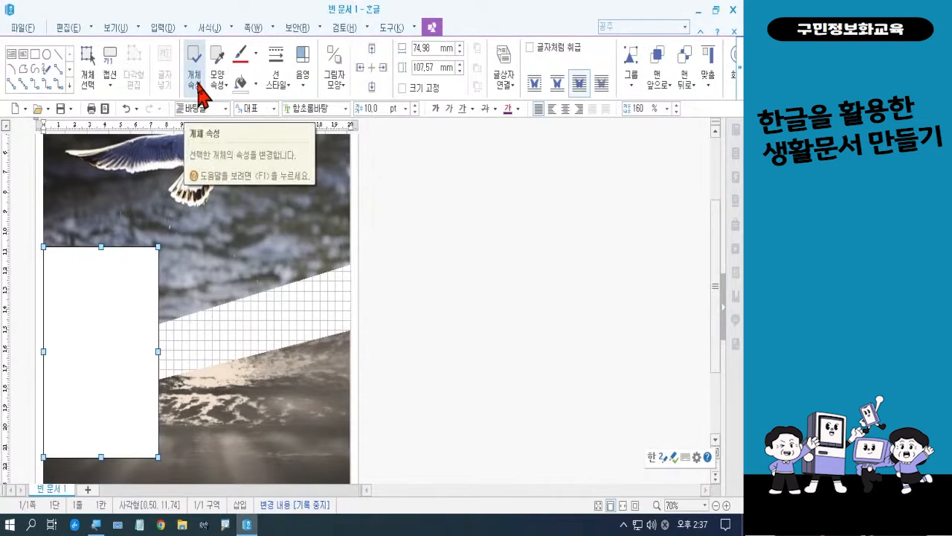
click(200, 94)
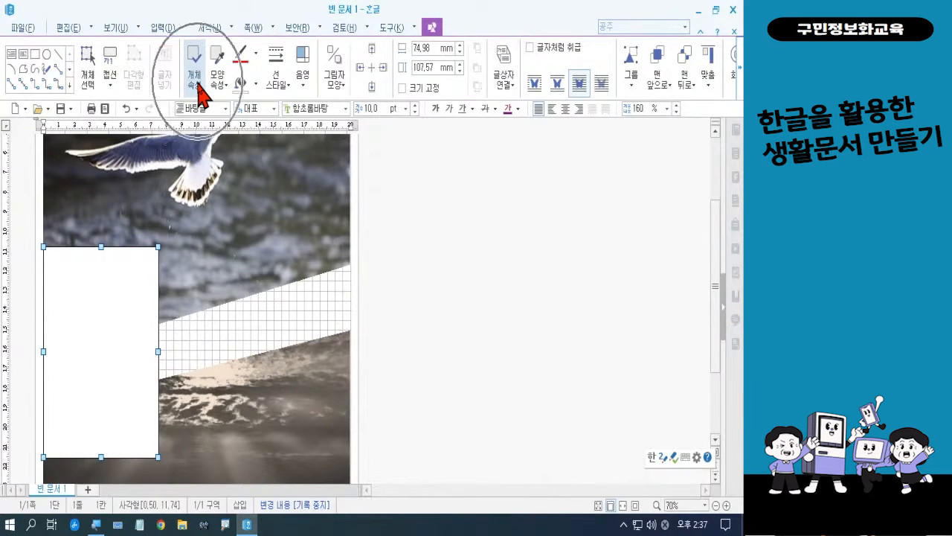
click(197, 82)
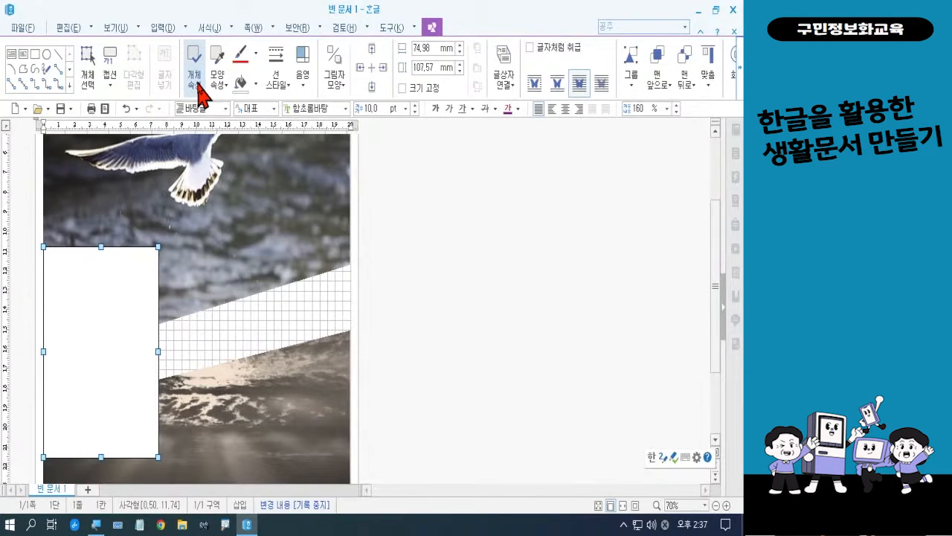
click(198, 82)
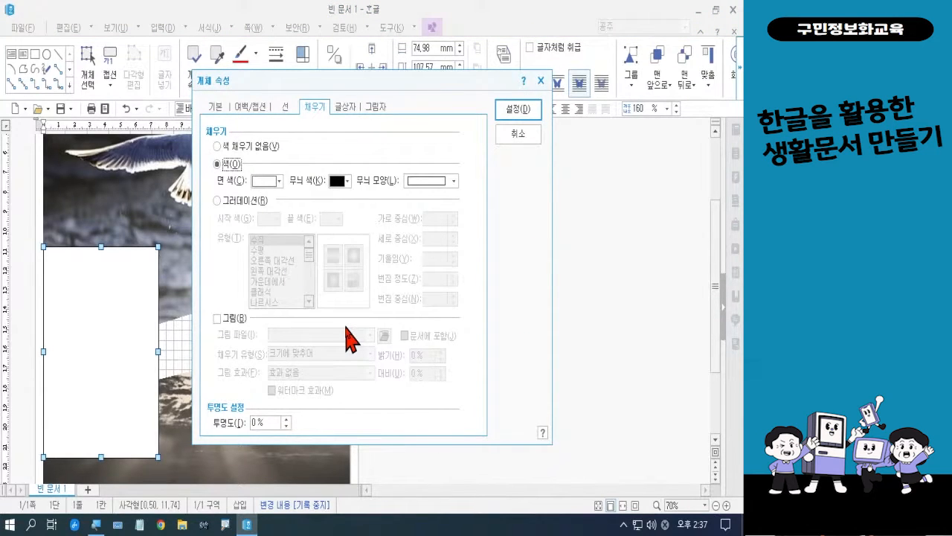
click(292, 120)
click(291, 111)
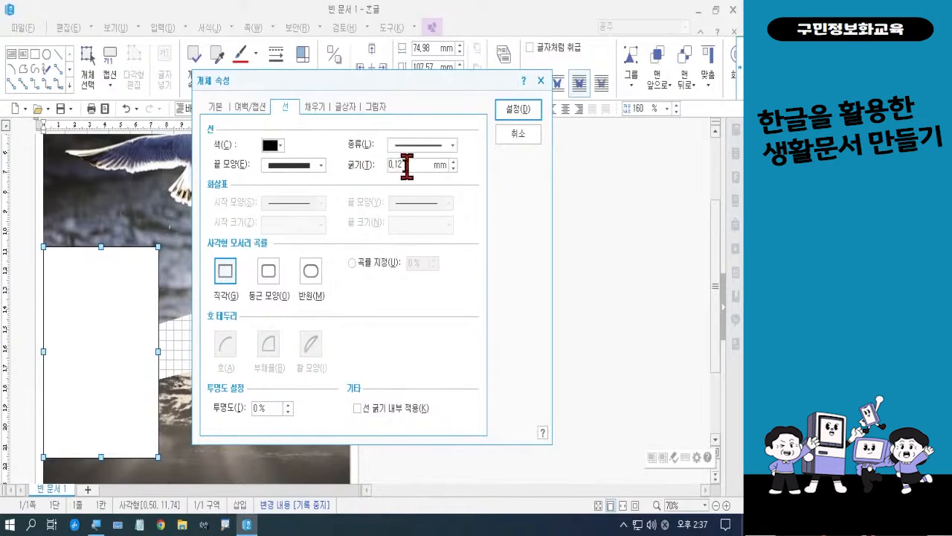
key(BackSpace)
key(BackSpace)
key(BackSpace)
key(BackSpace)
text(4)
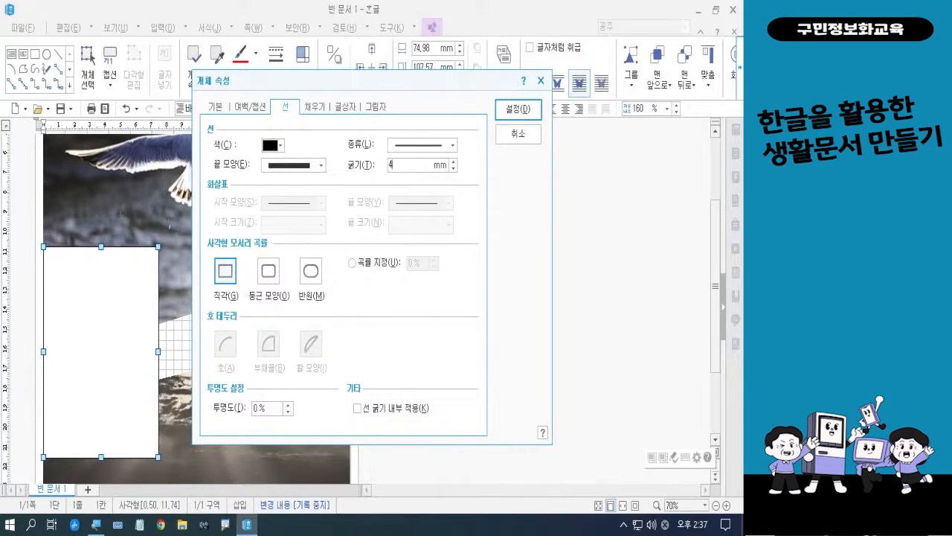
click(279, 146)
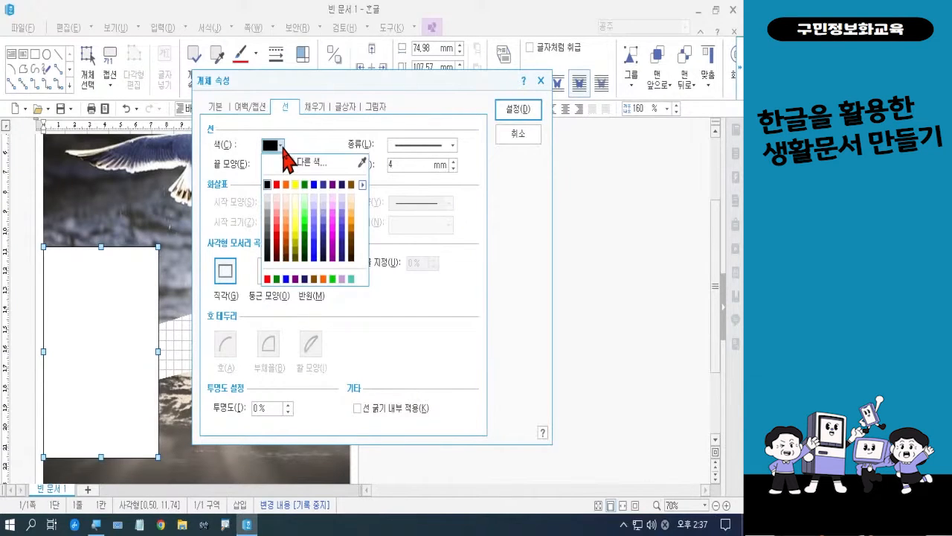
click(267, 227)
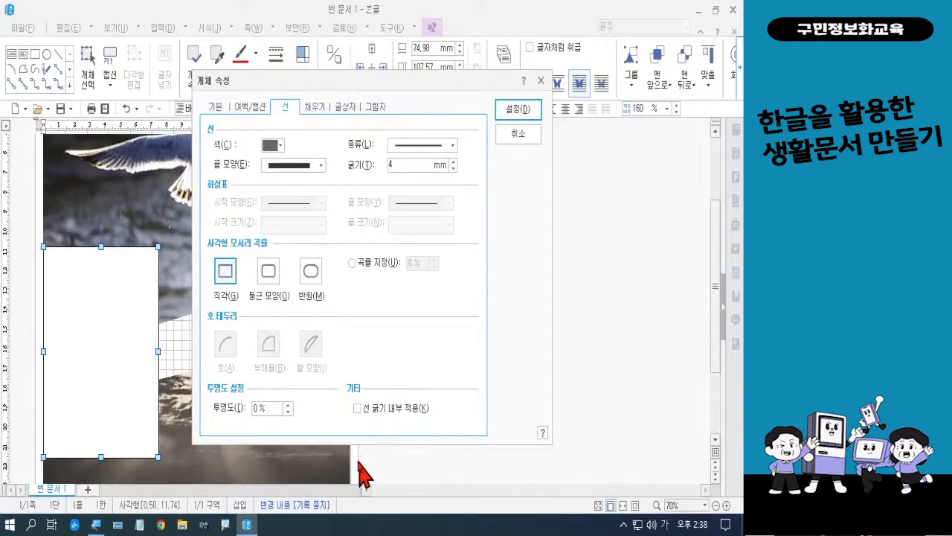
Fill the text box with a horizontal (수평) gradient from light grey to dark grey and apply the object properties.
click(315, 108)
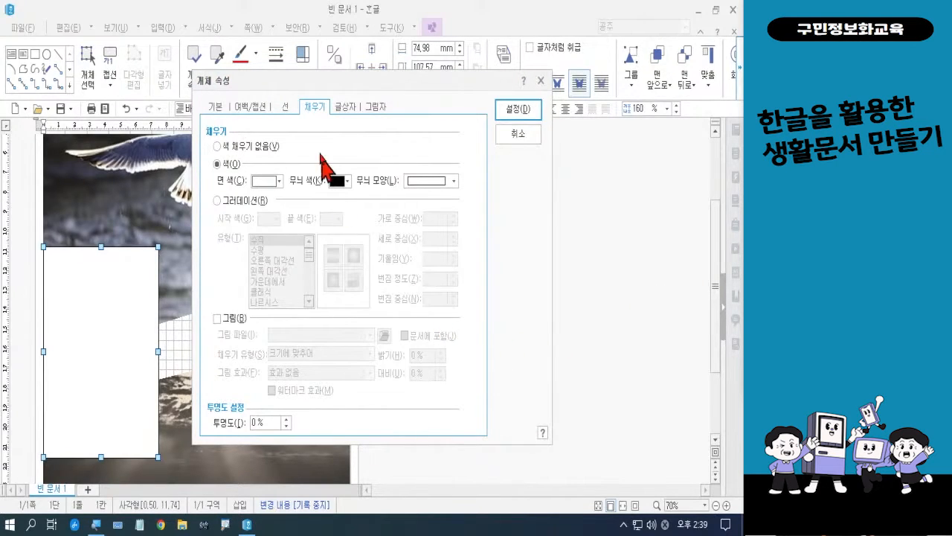
click(253, 206)
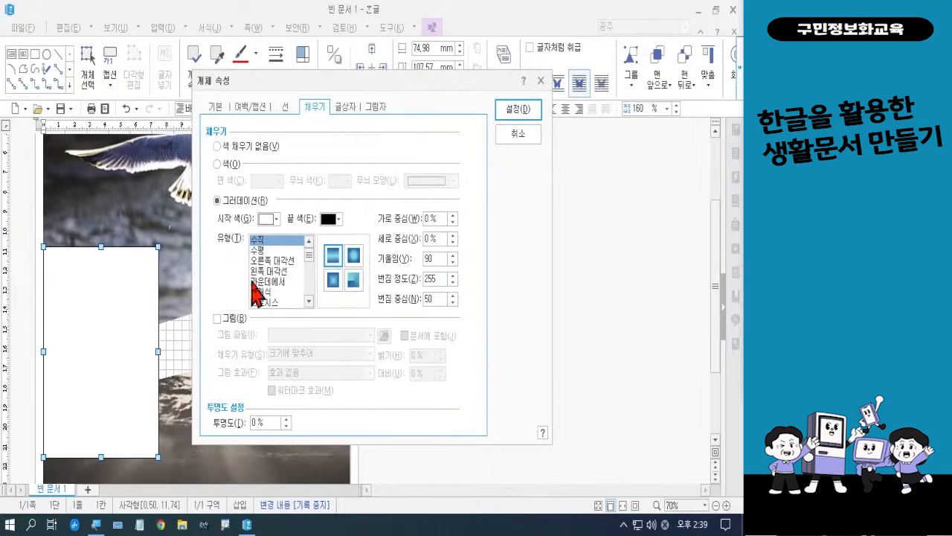
click(276, 219)
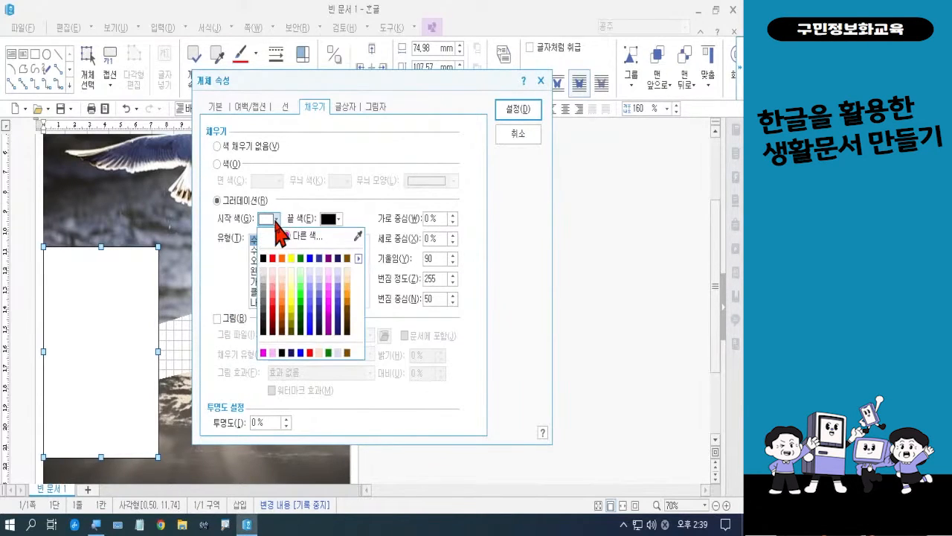
click(265, 276)
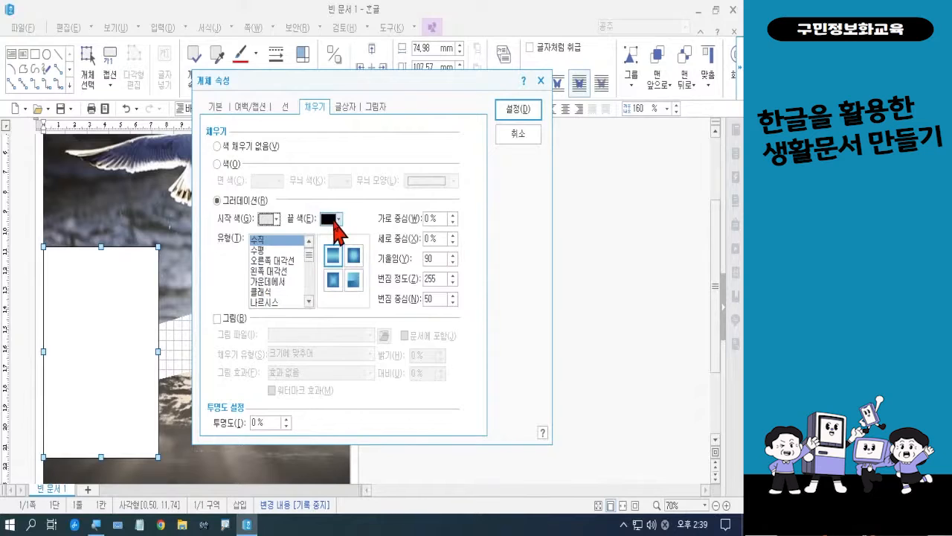
click(334, 220)
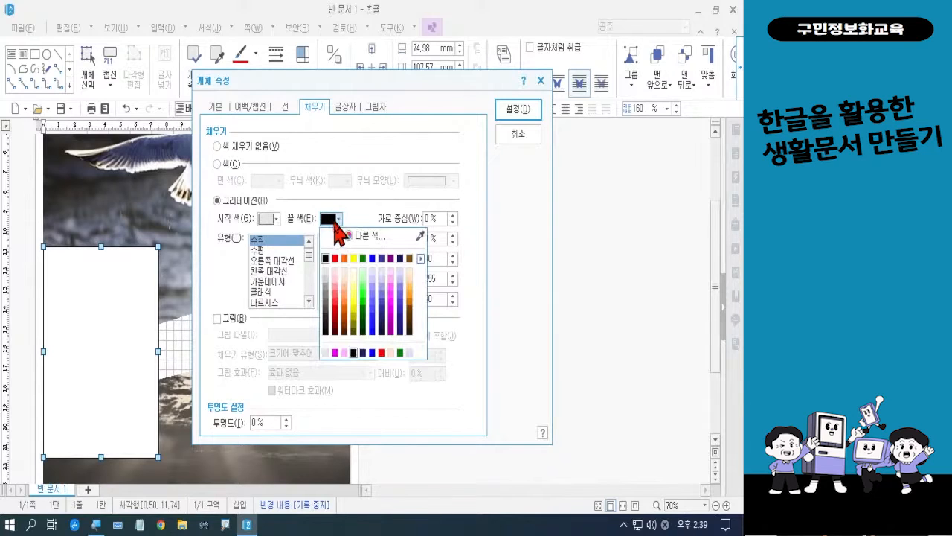
click(326, 303)
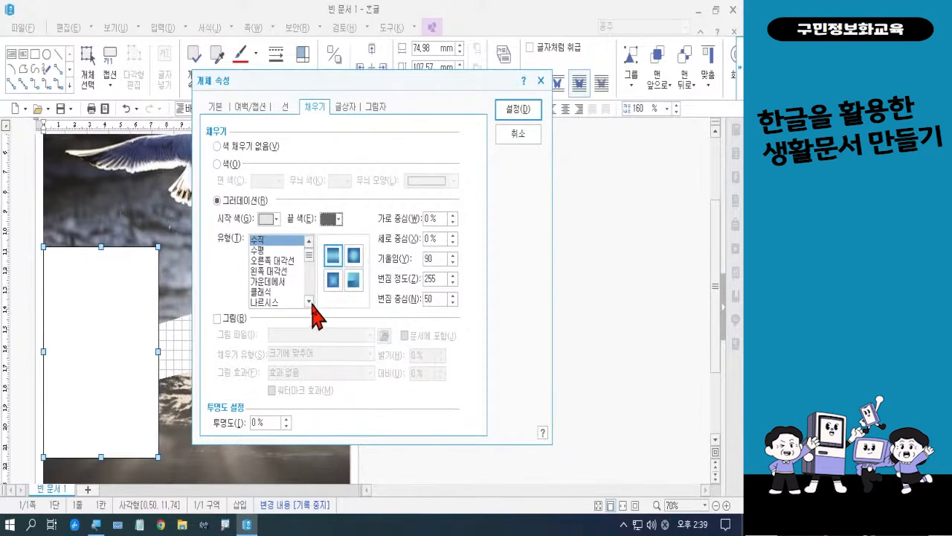
click(260, 250)
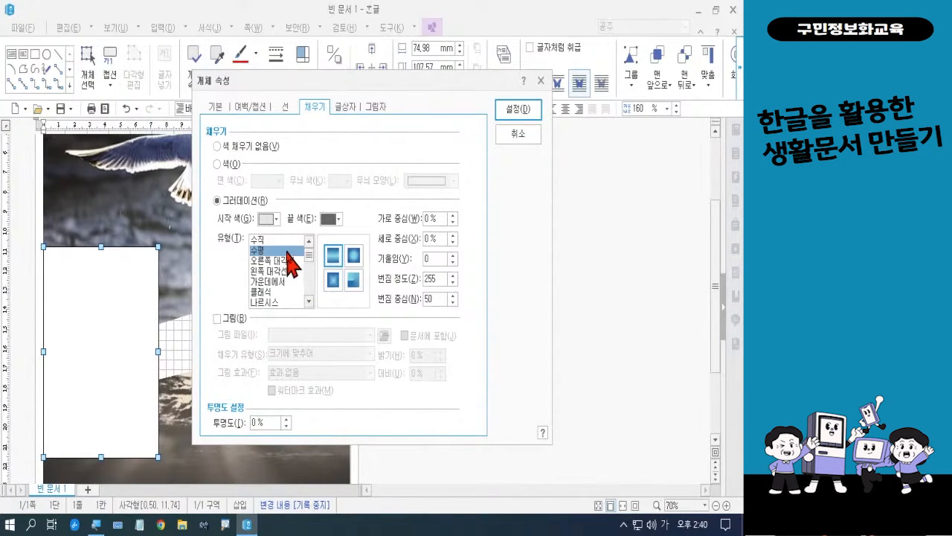
click(507, 111)
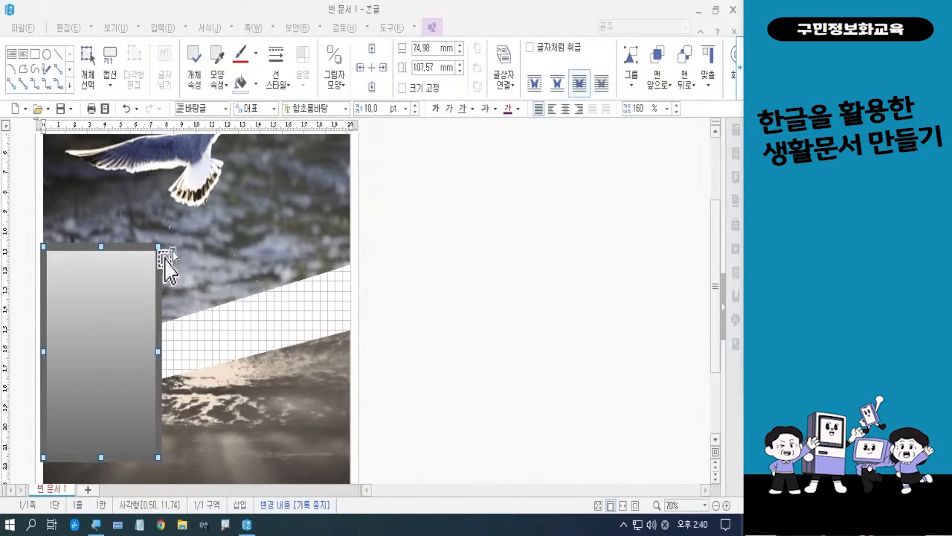
Set the text box's font to 휴먼모음T and its font size to 16 pt.
click(344, 110)
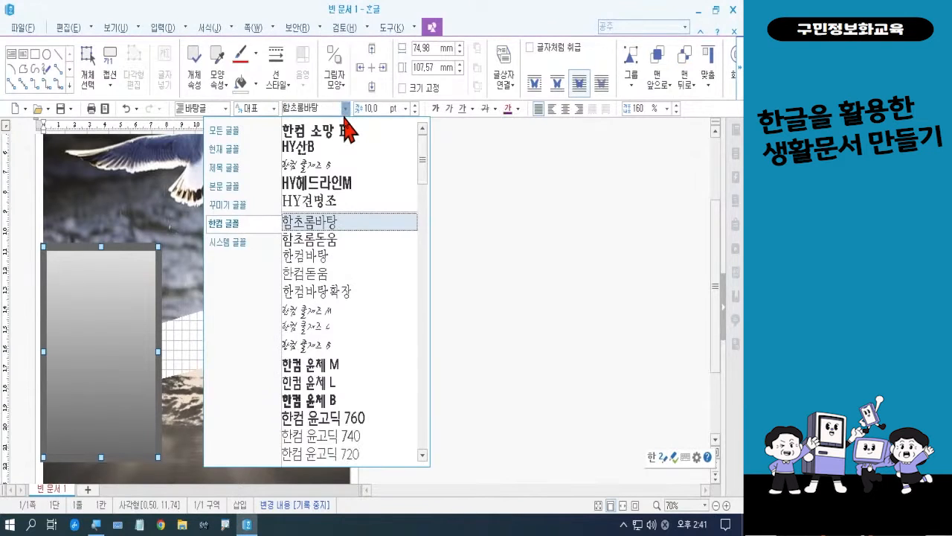
click(257, 134)
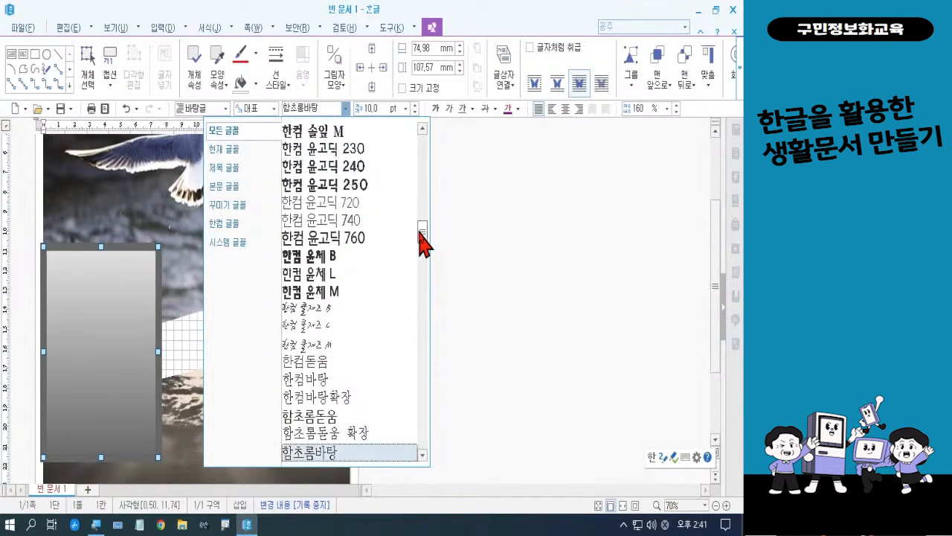
scroll(424, 249, down, 1)
scroll(422, 239, down, 8)
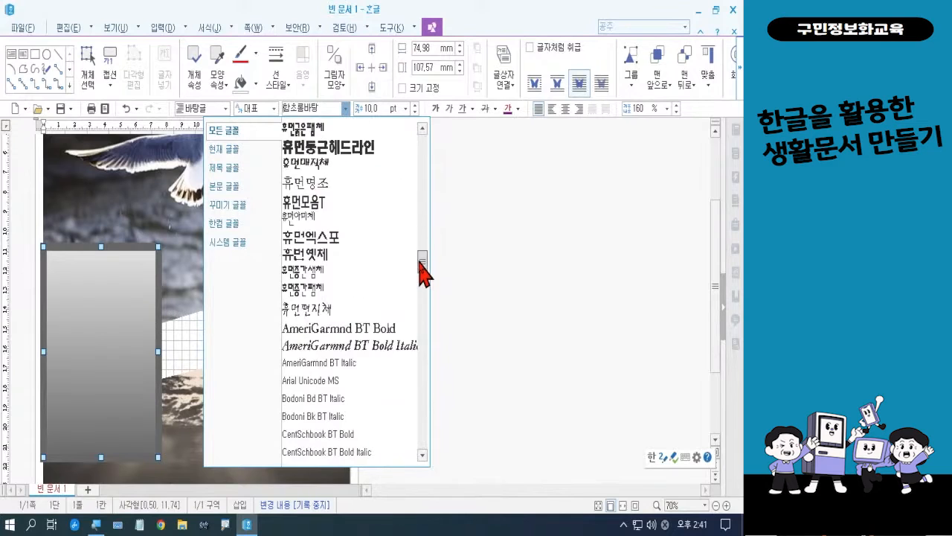
click(331, 203)
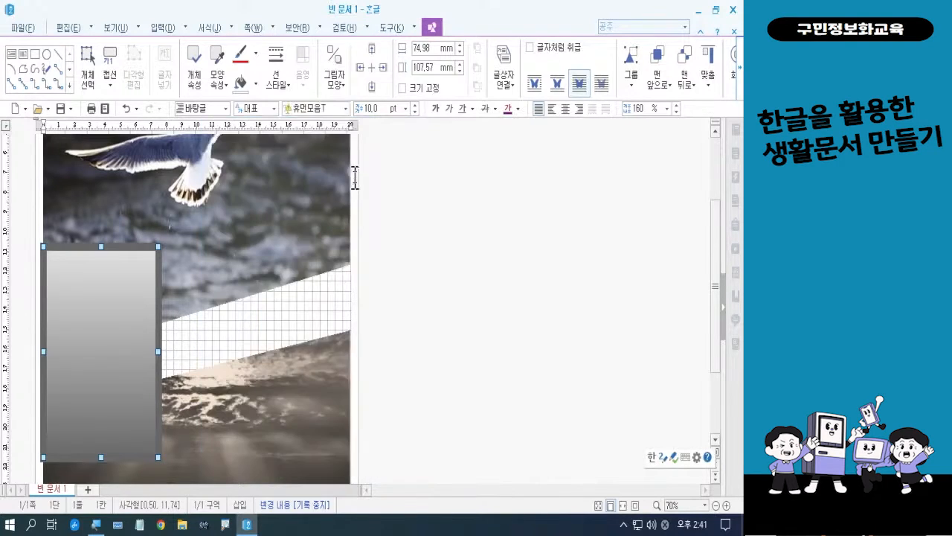
click(406, 109)
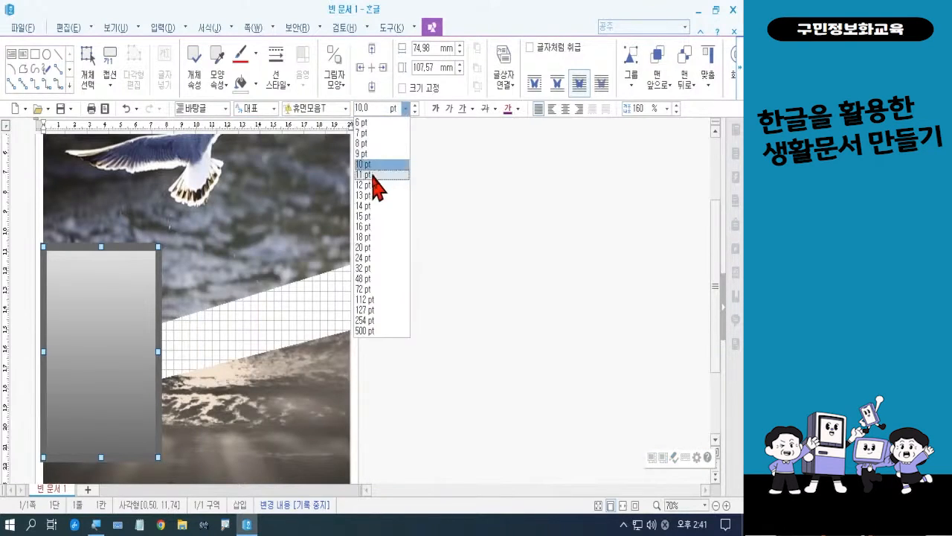
click(372, 226)
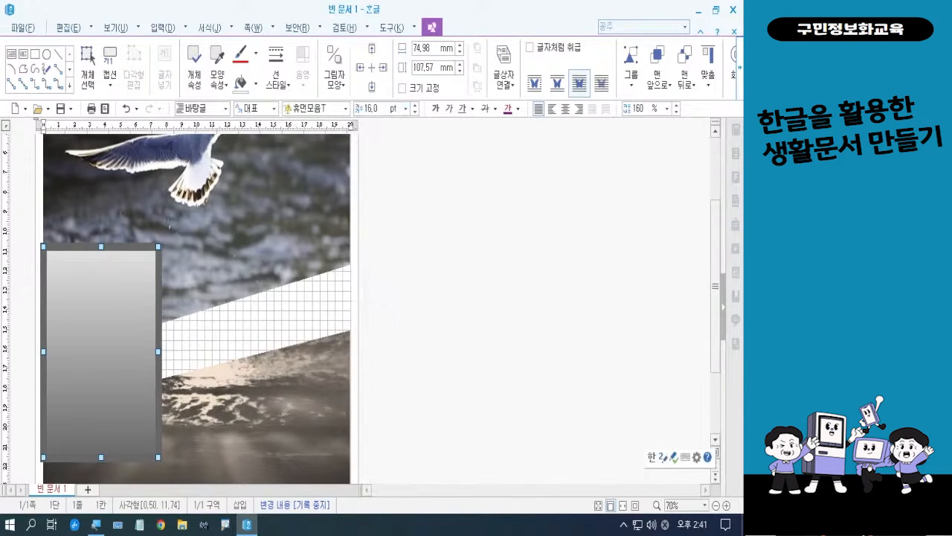
Centre-align the paragraph text of the gradient text box and deselect it.
double_click(159, 297)
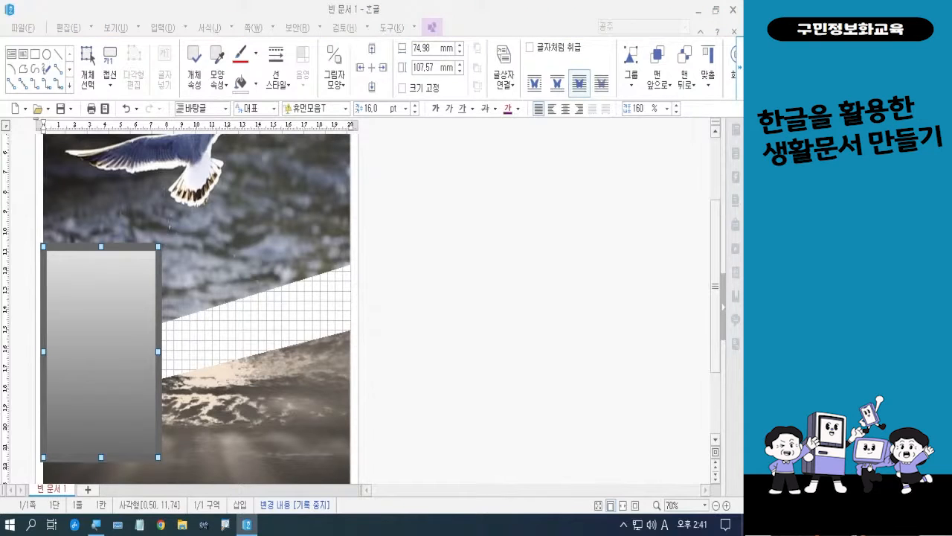
key(Hangul)
click(565, 111)
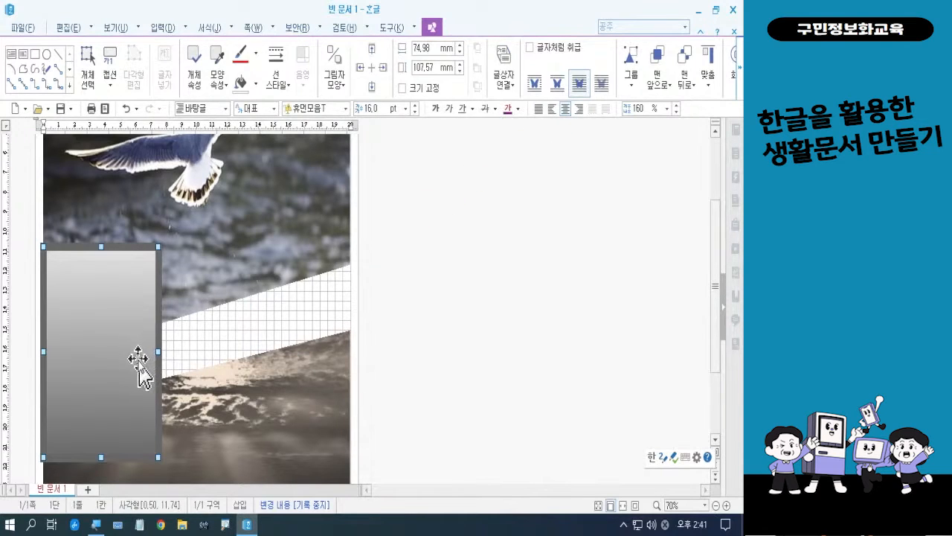
click(411, 325)
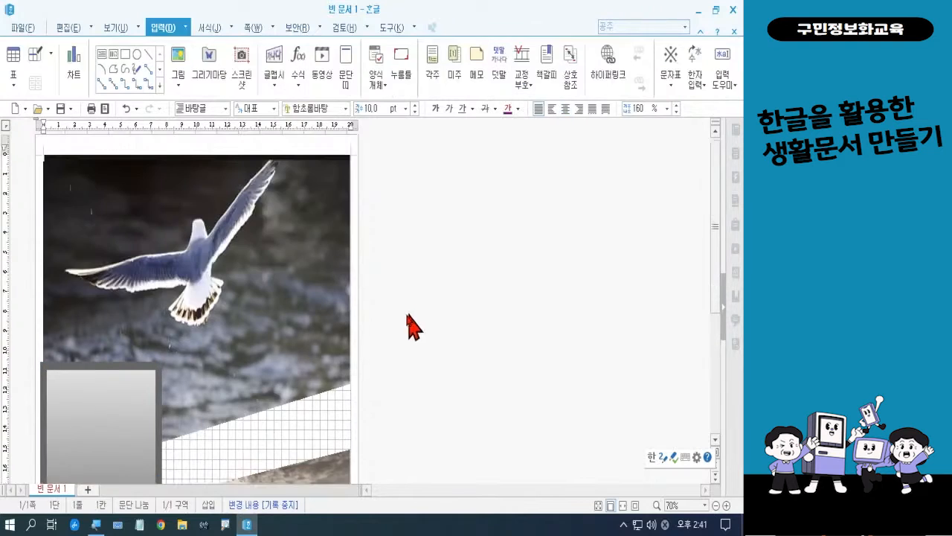
Nudge the text box about 1.6 mm to the right so its thick border lines up with the pictures' left edge, and deselect it.
scroll(149, 314, down, 3)
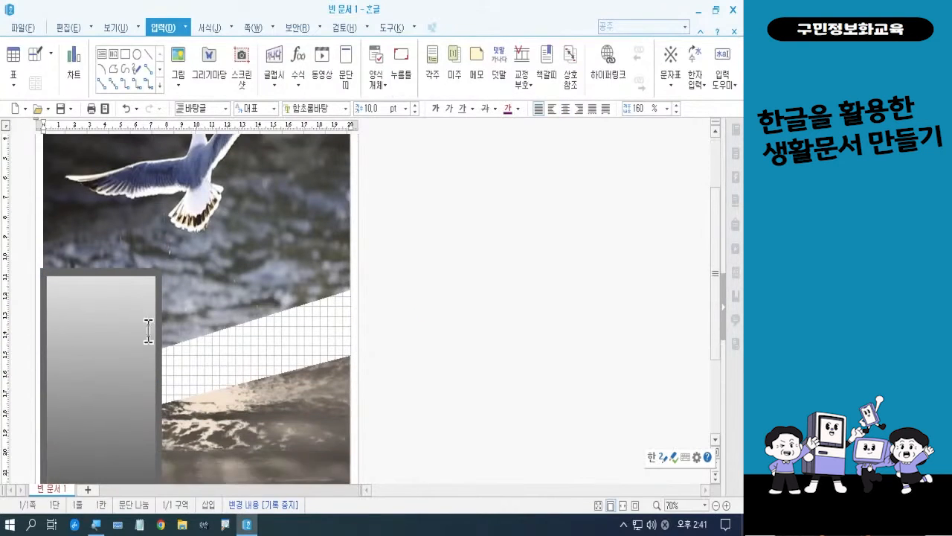
scroll(148, 331, down, 1)
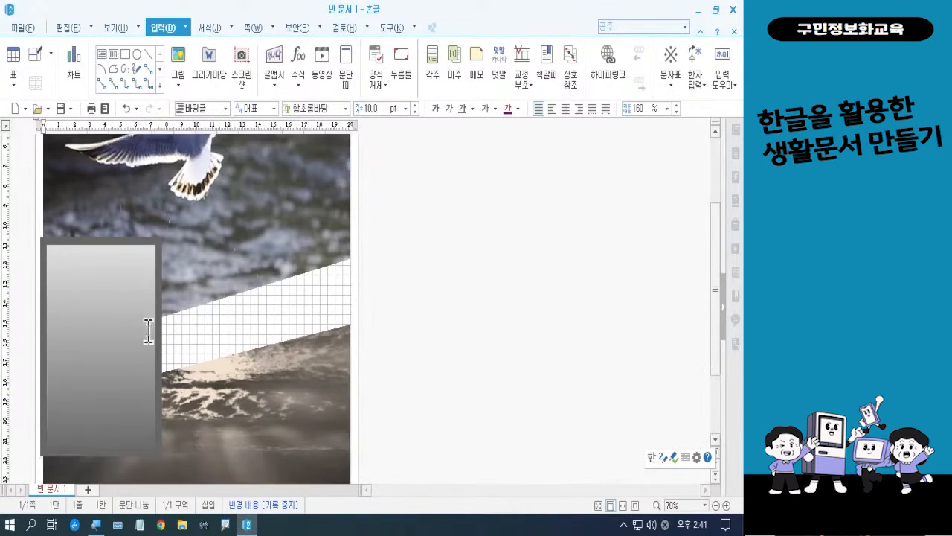
click(726, 505)
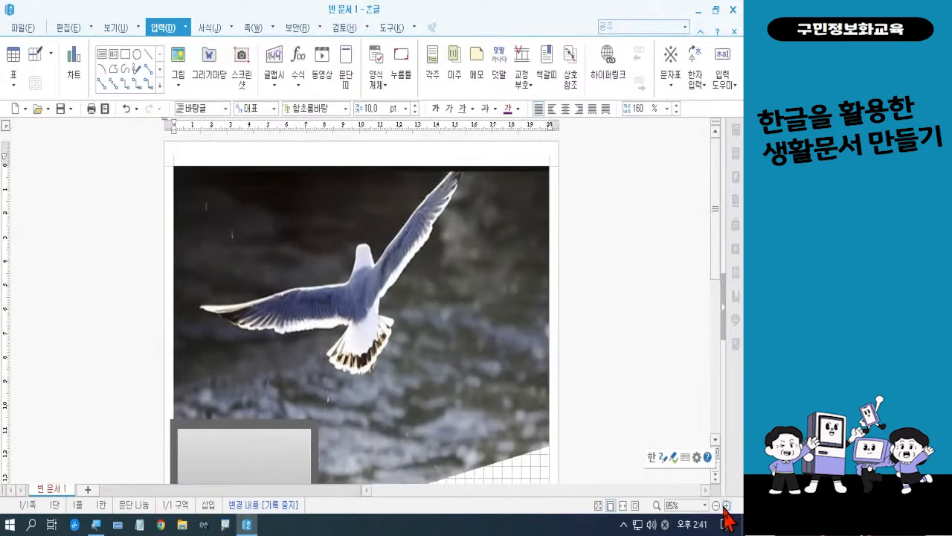
click(726, 505)
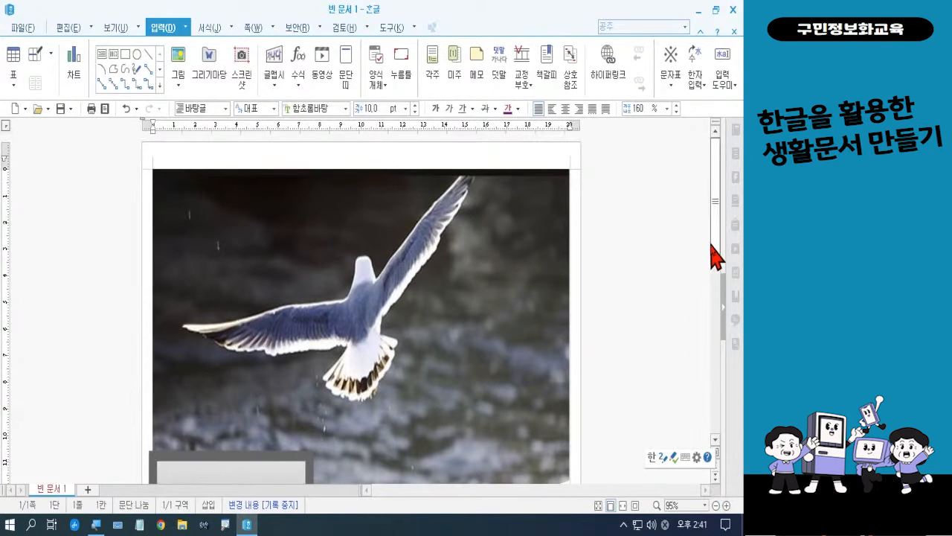
drag(711, 244, 719, 355)
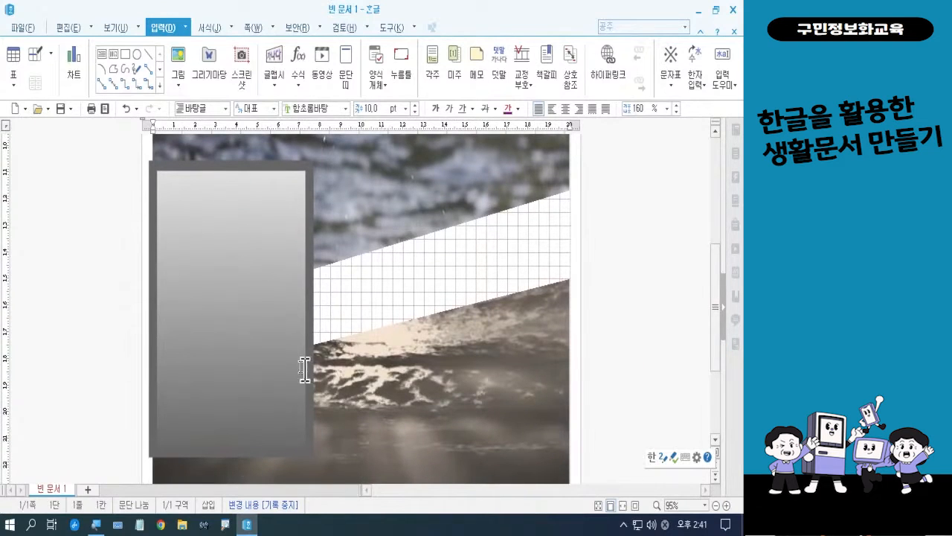
click(249, 326)
click(307, 339)
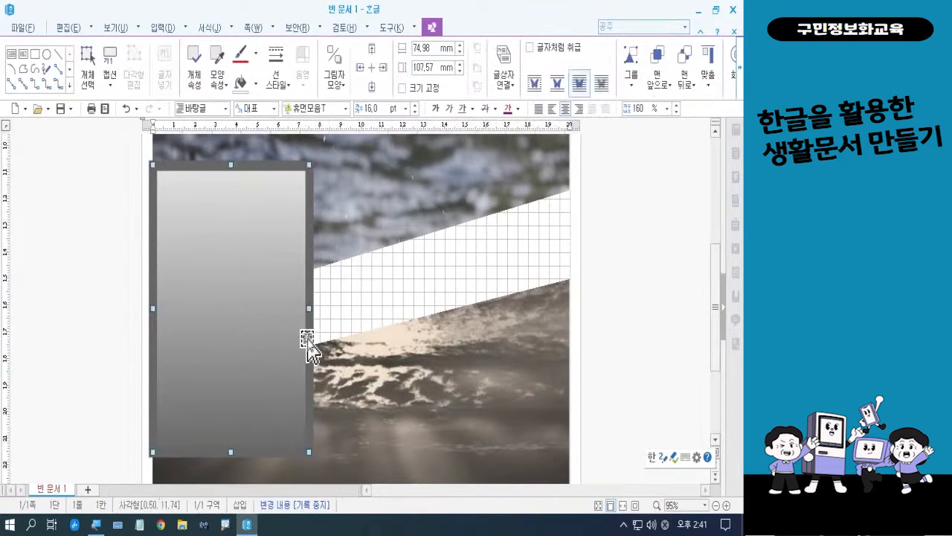
key(Right)
key(Right)
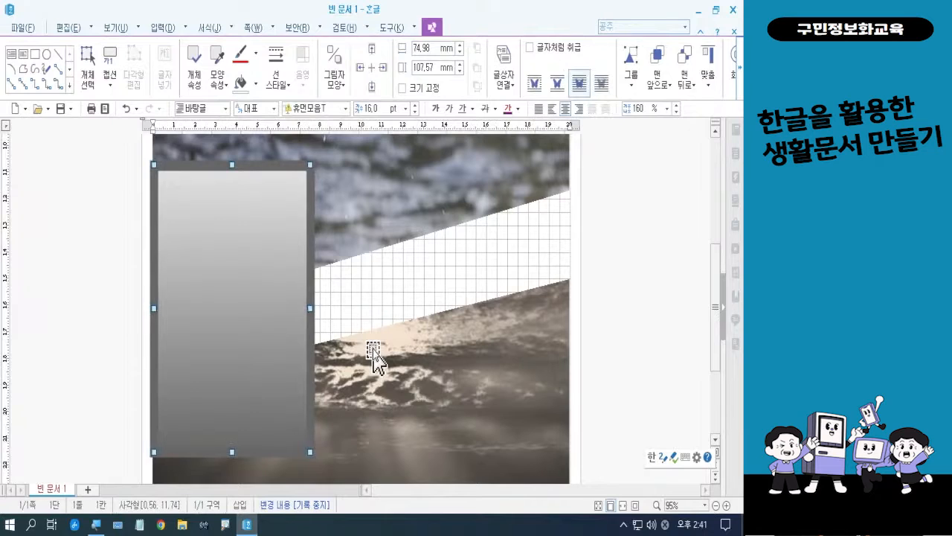
key(Right)
key(Right)
key(Right)
key(Right)
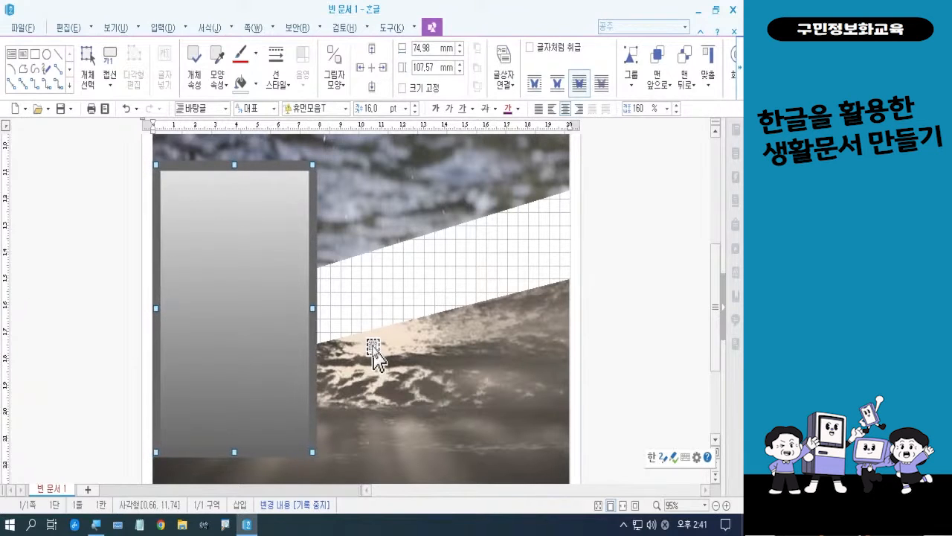
click(663, 316)
Enter "더 멀리 보기 위해서는" as the first line inside the text box and start a new line.
click(273, 297)
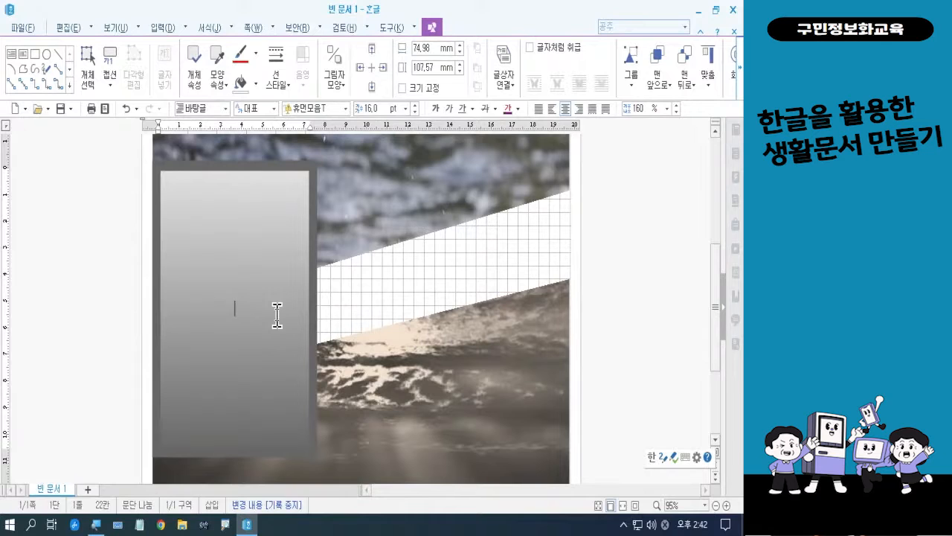
text(더 멀리)
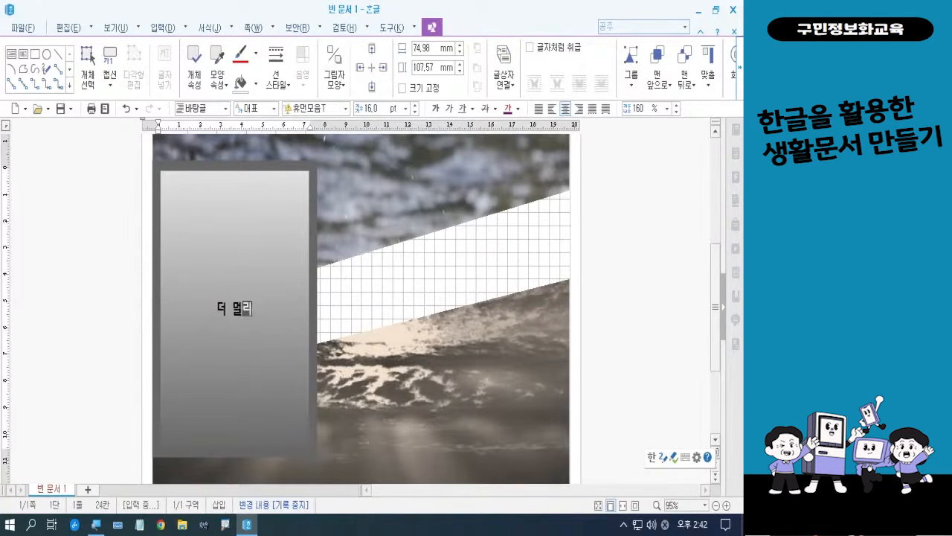
text( 보기)
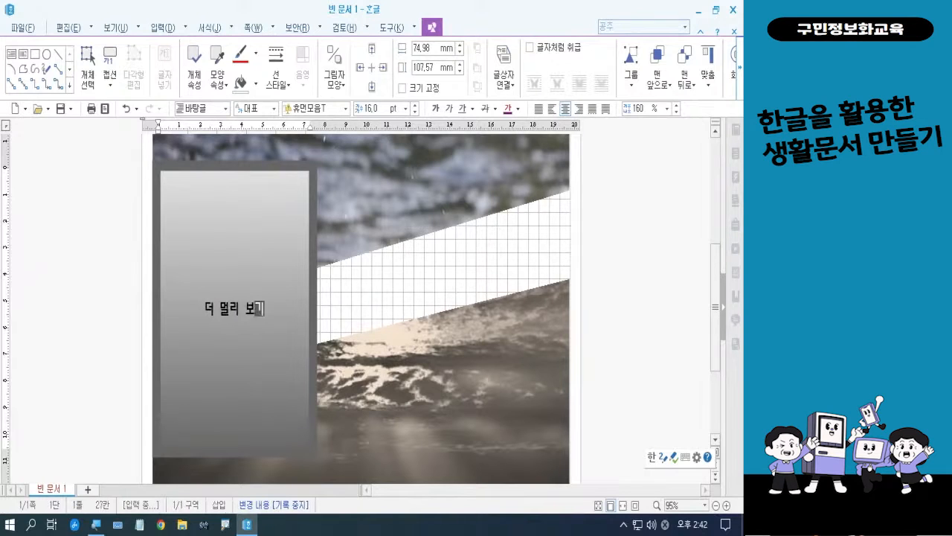
text( 웅해서는)
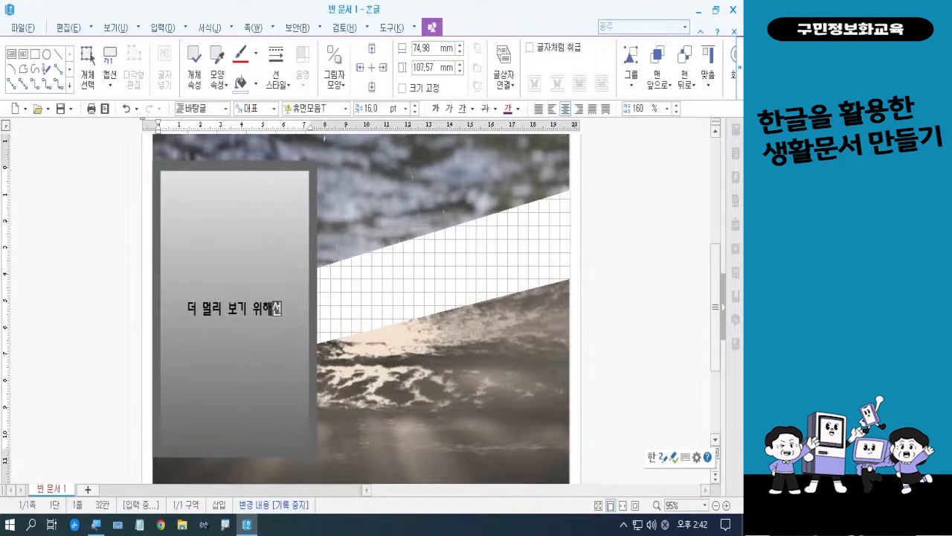
key(Return)
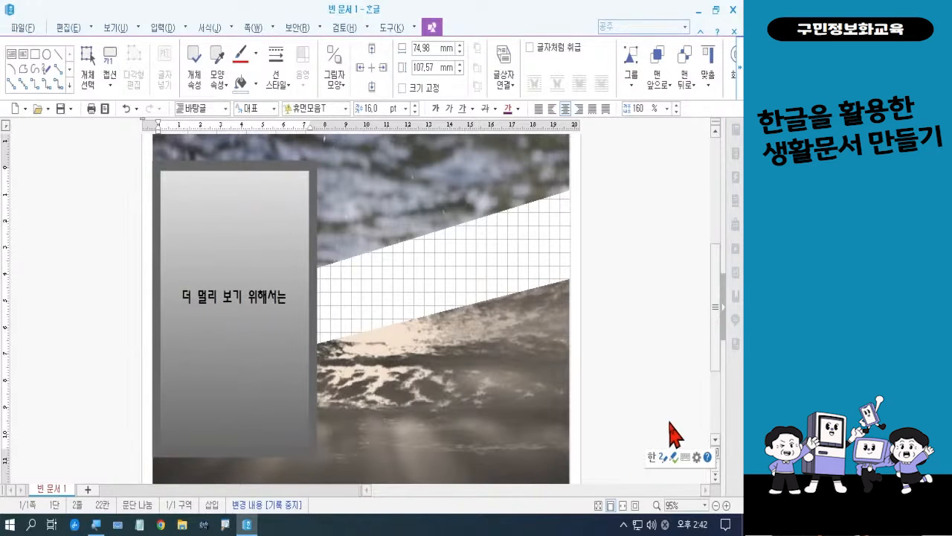
Enter "하늘을 날기가 두려워도" as the text box's second line and start a third line.
text(한)
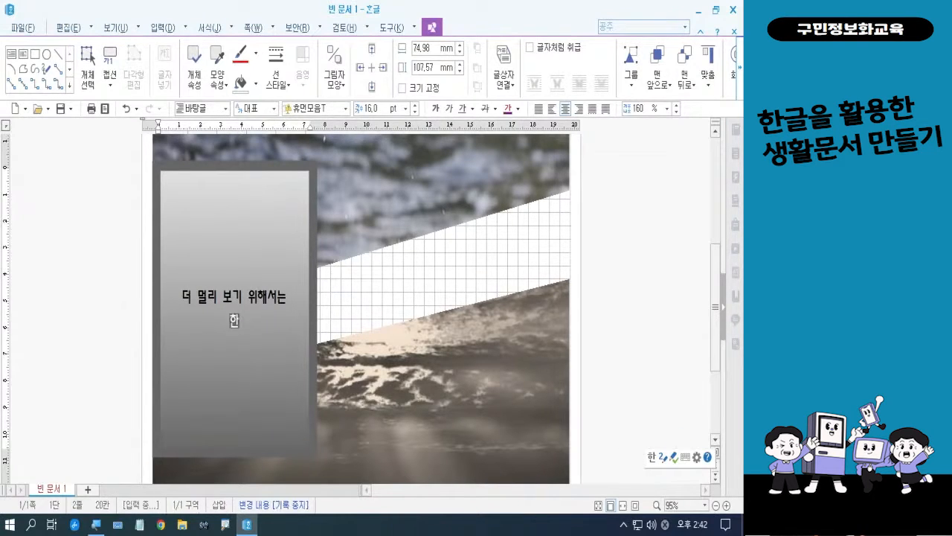
text(늘을 나)
text(ㄹ기가 들)
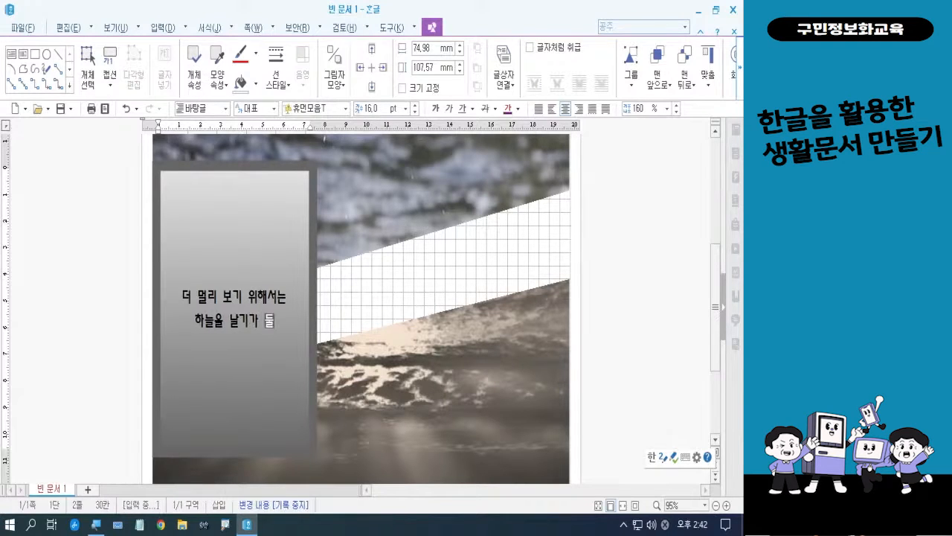
text(려워도)
key(Return)
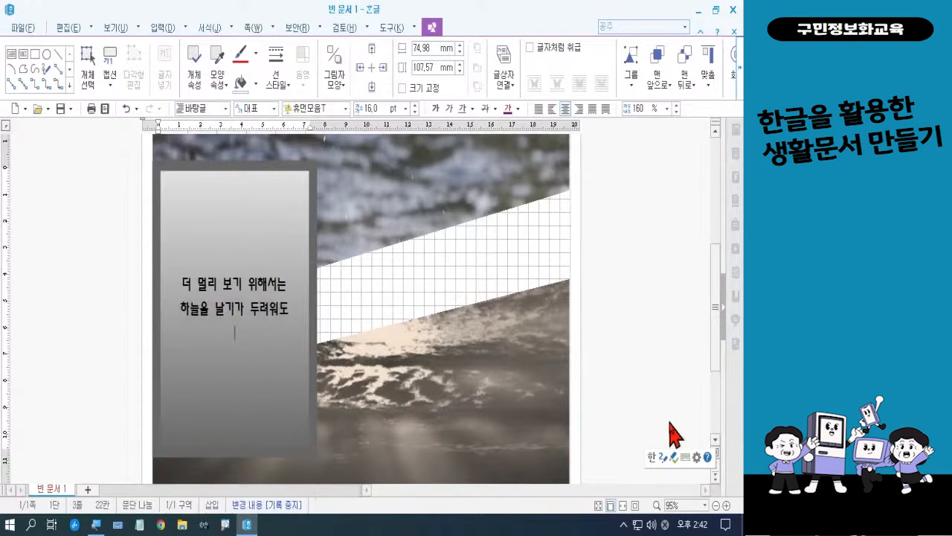
Enter "땅이 익숙해도 날아야합니다." as the text box's third line and start a fourth line.
text(ㄷ)
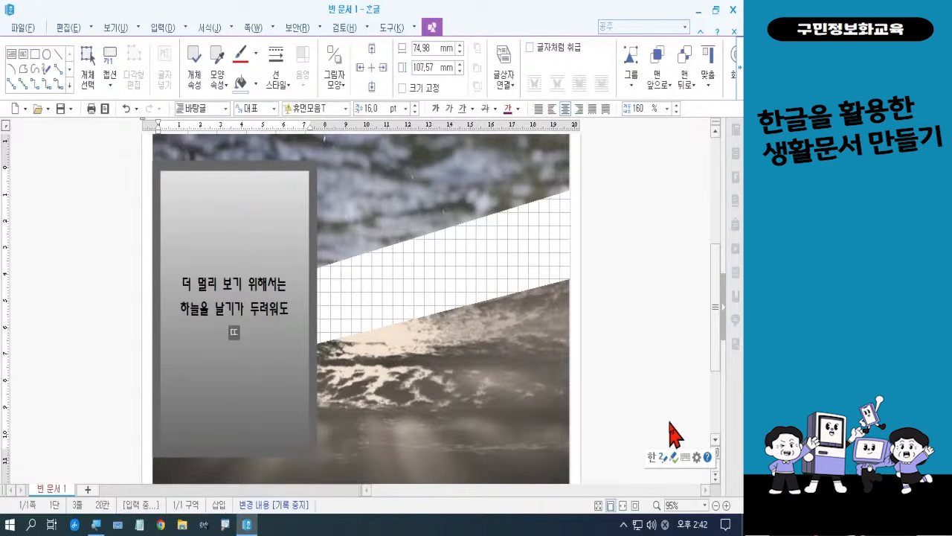
text(땅이 이)
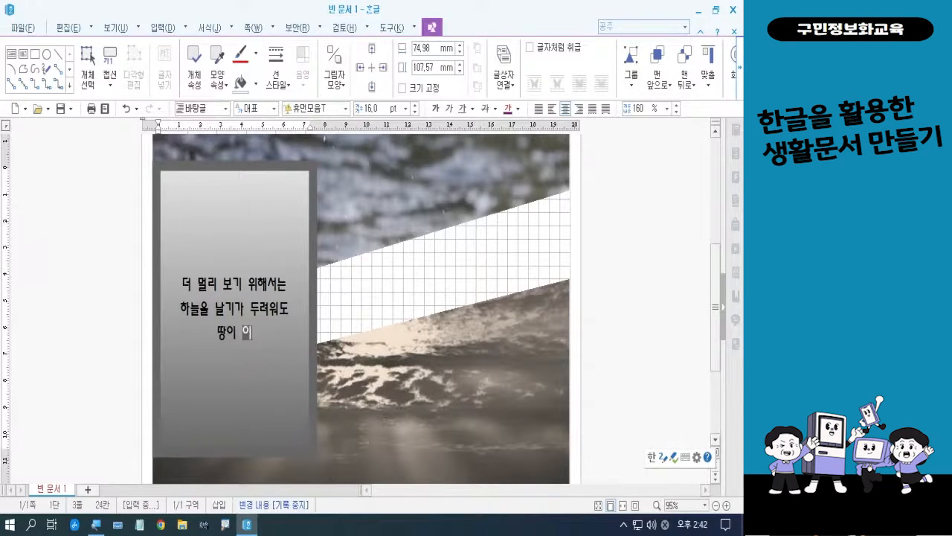
text(익수)
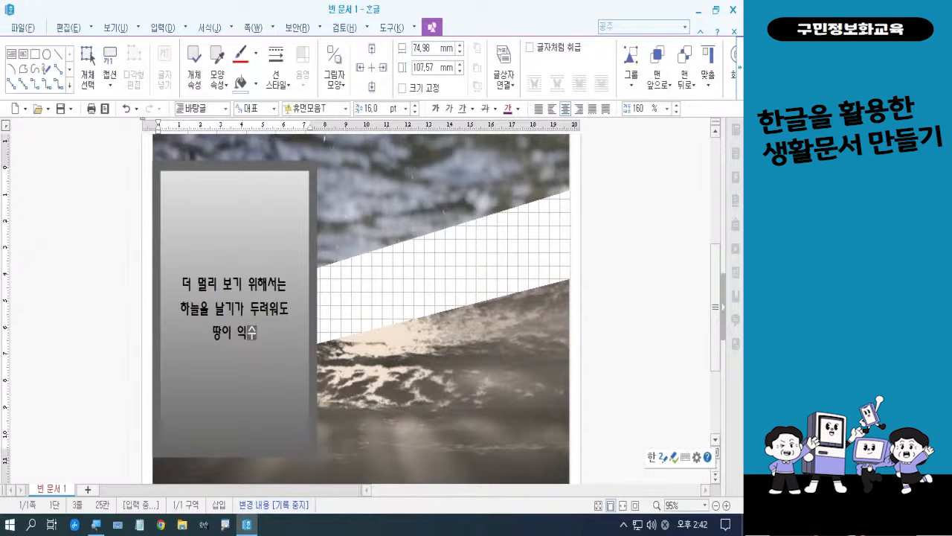
text(숙해도)
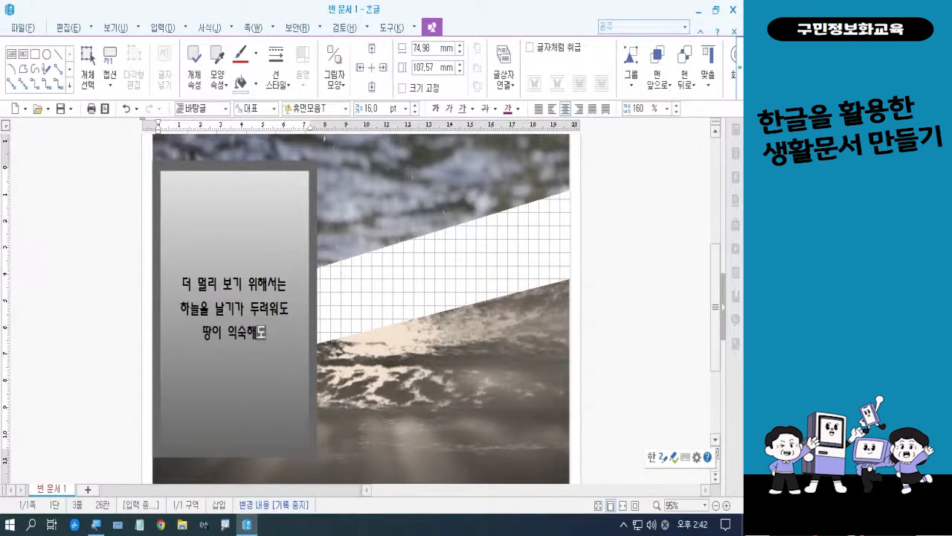
text( 날앙)
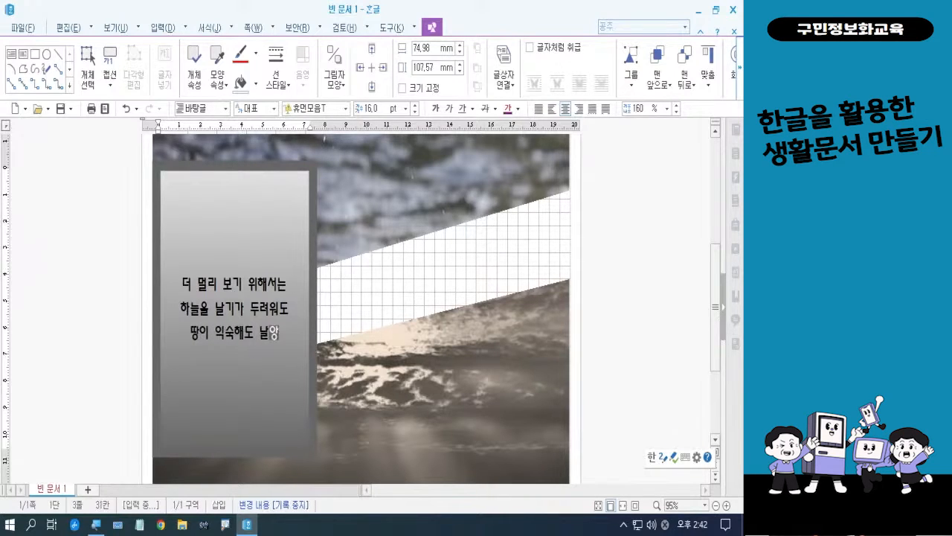
text(야 합니다)
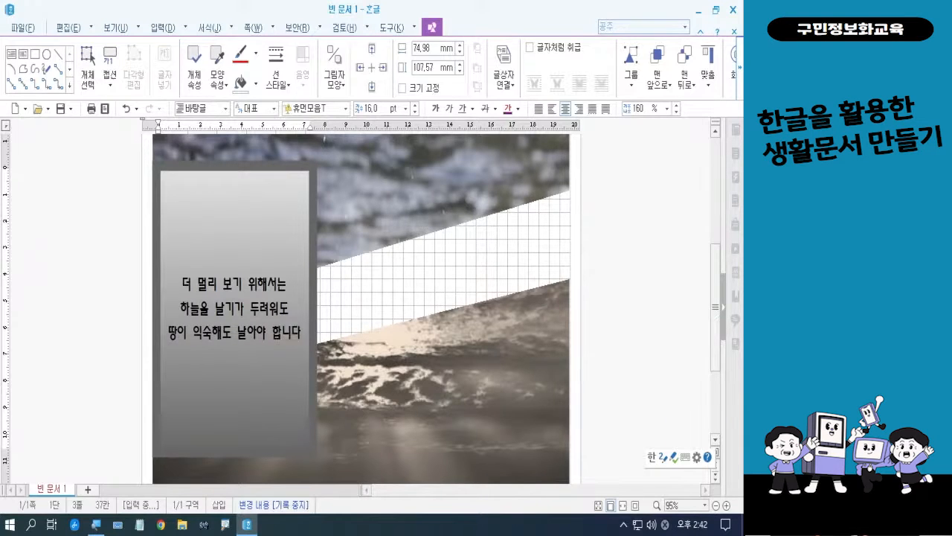
click(275, 333)
key(BackSpace)
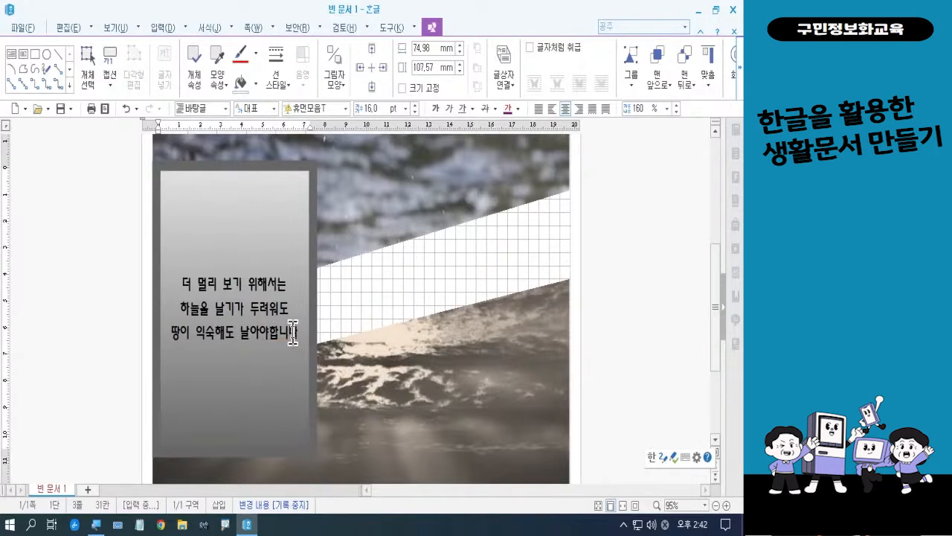
text(.)
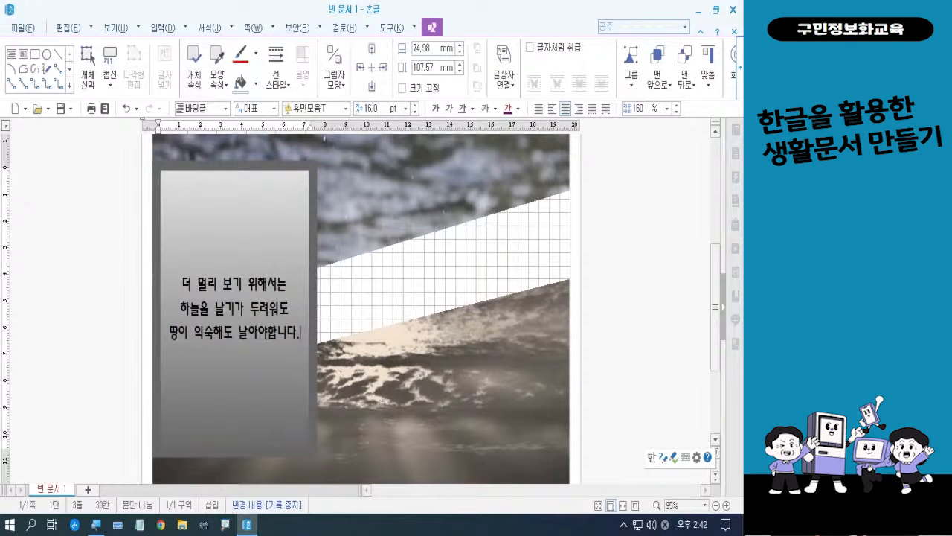
key(Return)
Enter "당신이 만들어 놓은 틀 속에" as the text box's fourth line and start a fifth line.
text(당신)
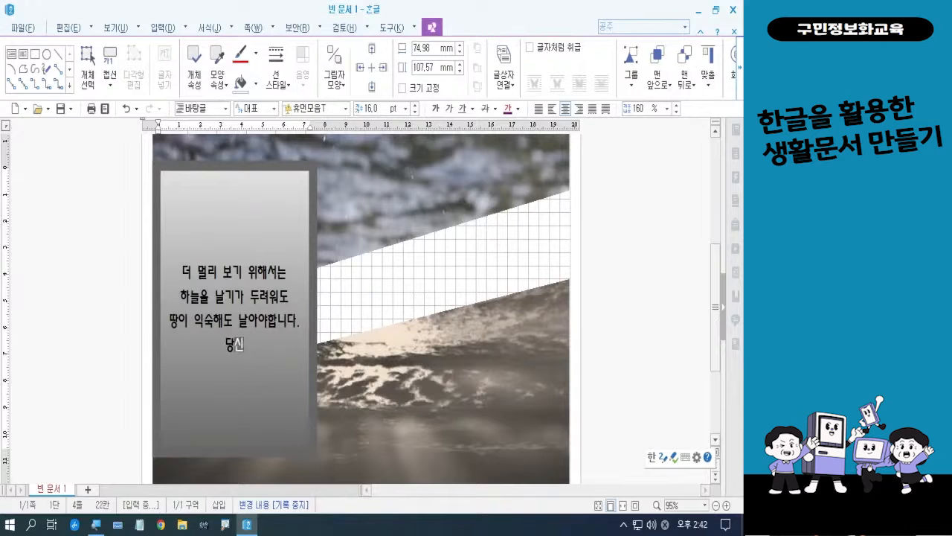
text(이 만)
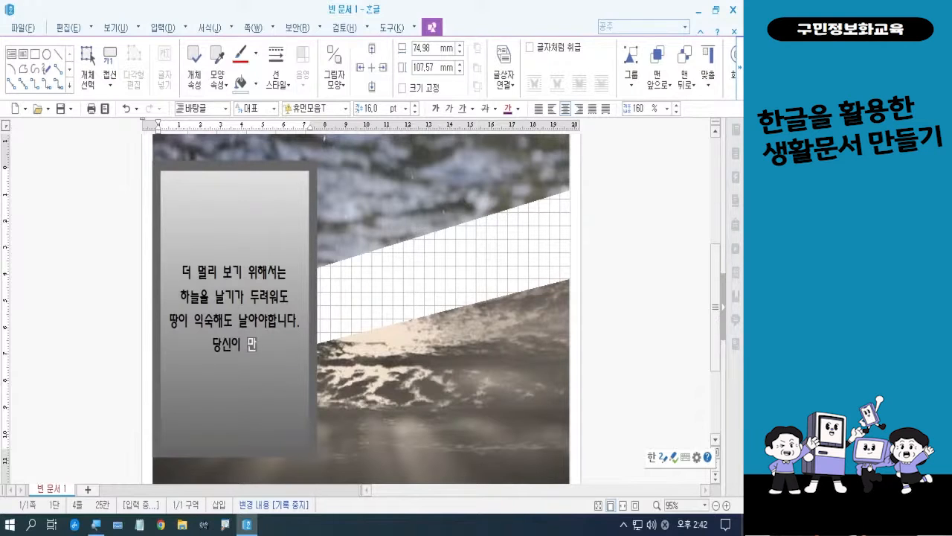
text(들어 놓ㅇ)
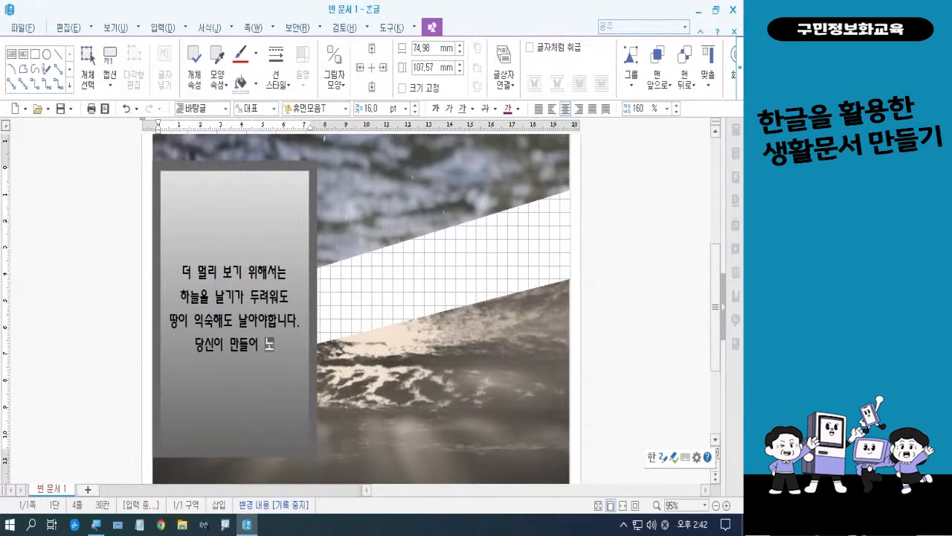
text(은 틀)
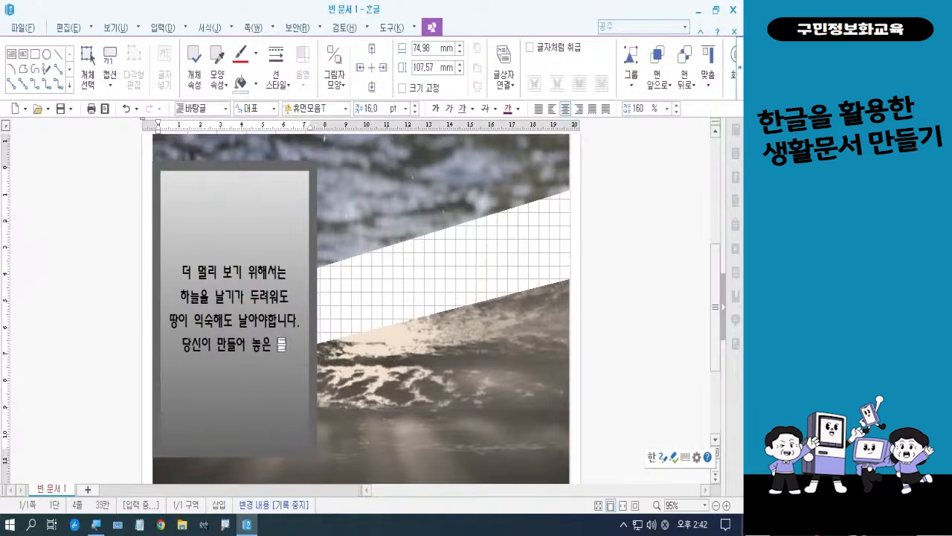
text( 속에)
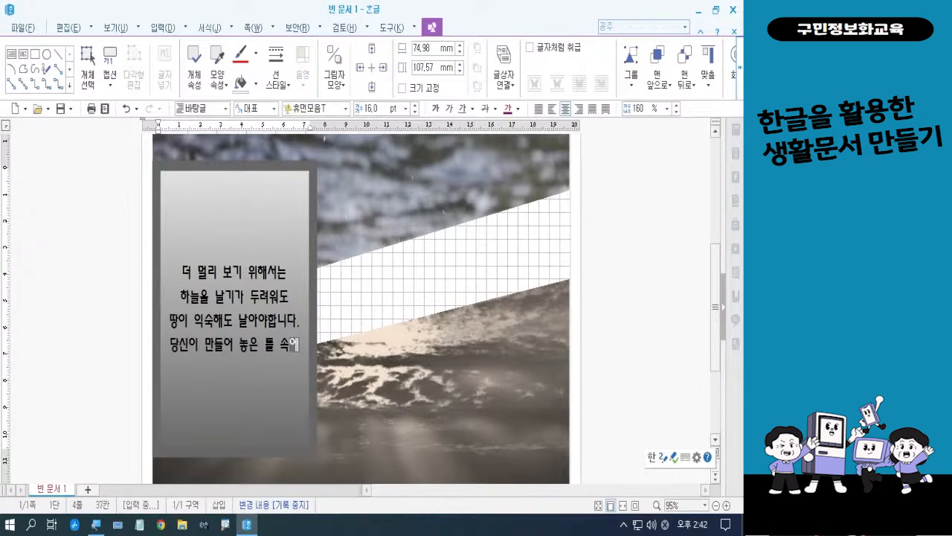
key(Return)
Enter "스스로를 묶어 놓는" as the text box's fifth line and start a sixth line.
text(스스)
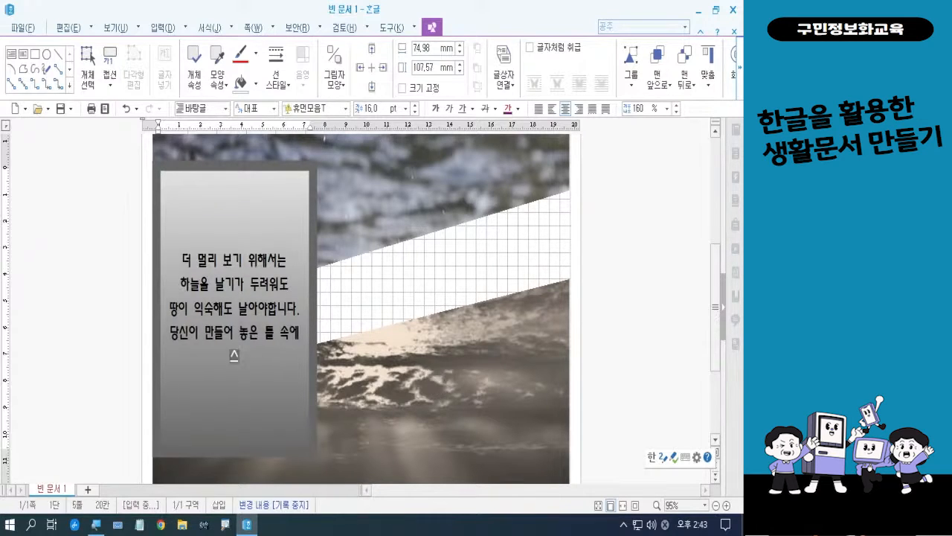
text(로)
text(를 묶ㅇ)
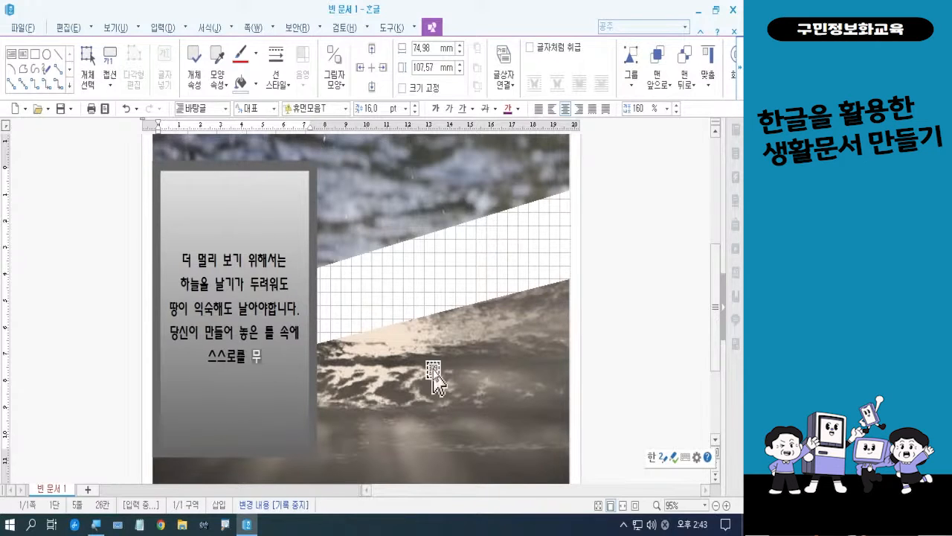
text(ㅓ)
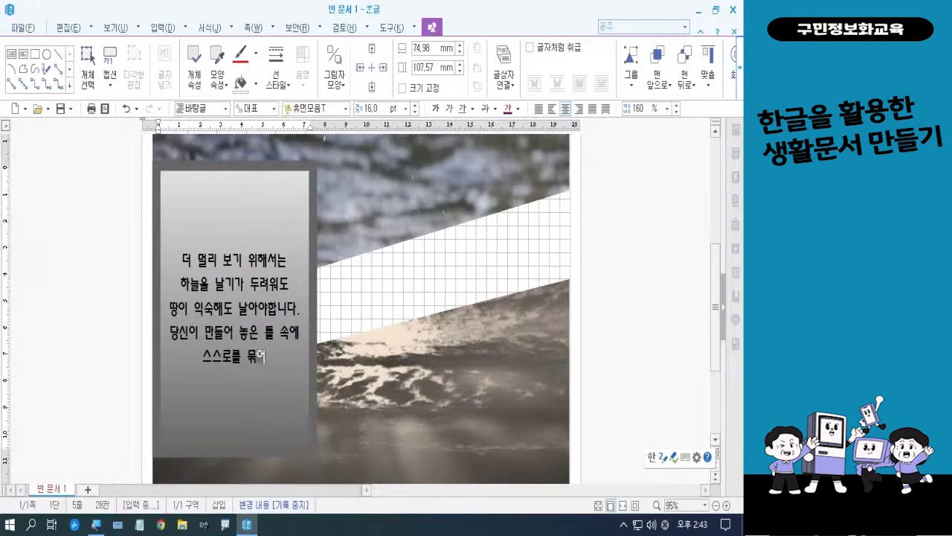
text(ㄴ)
key(BackSpace)
text(놓)
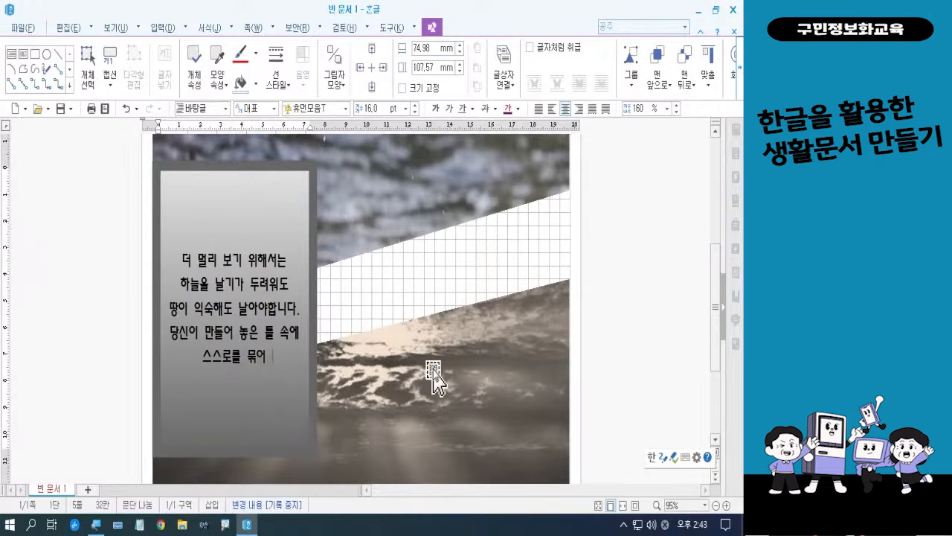
text(으)
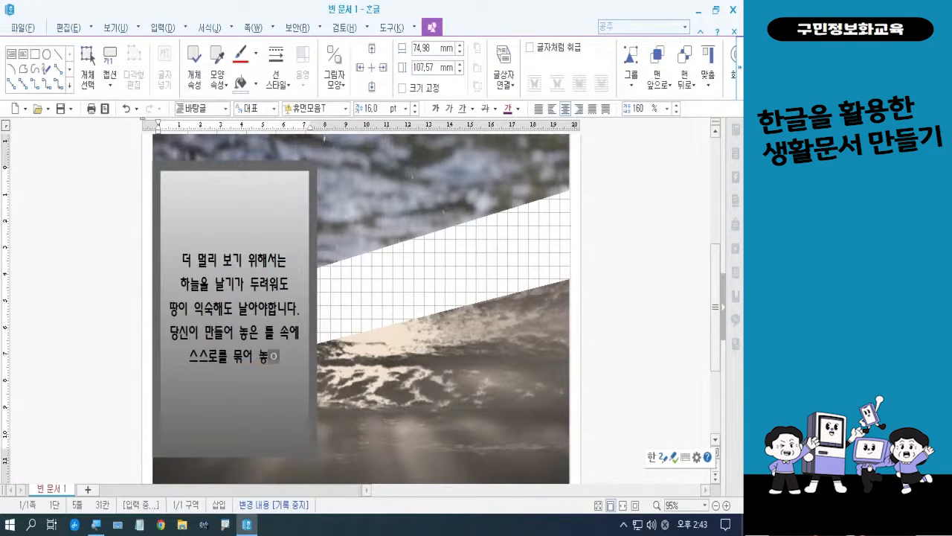
key(BackSpace)
key(BackSpace)
text(는)
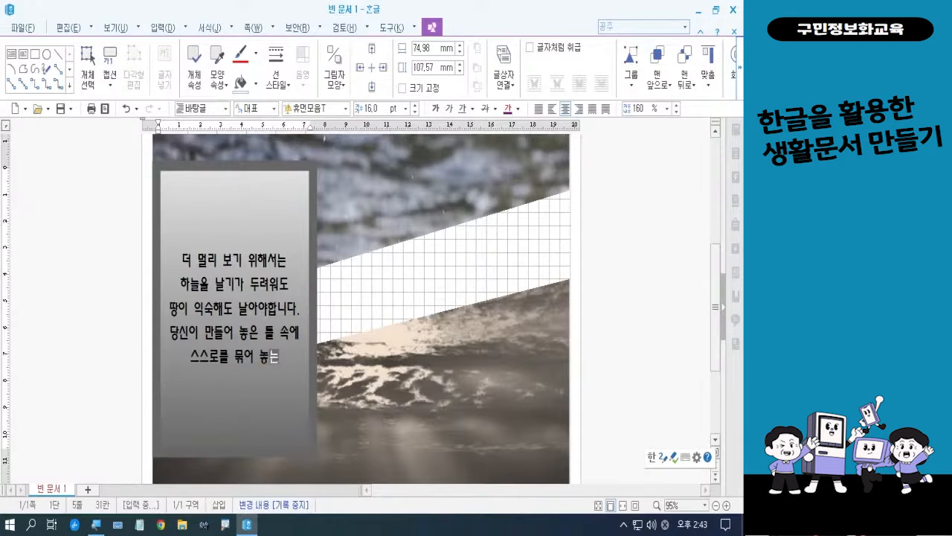
key(Return)
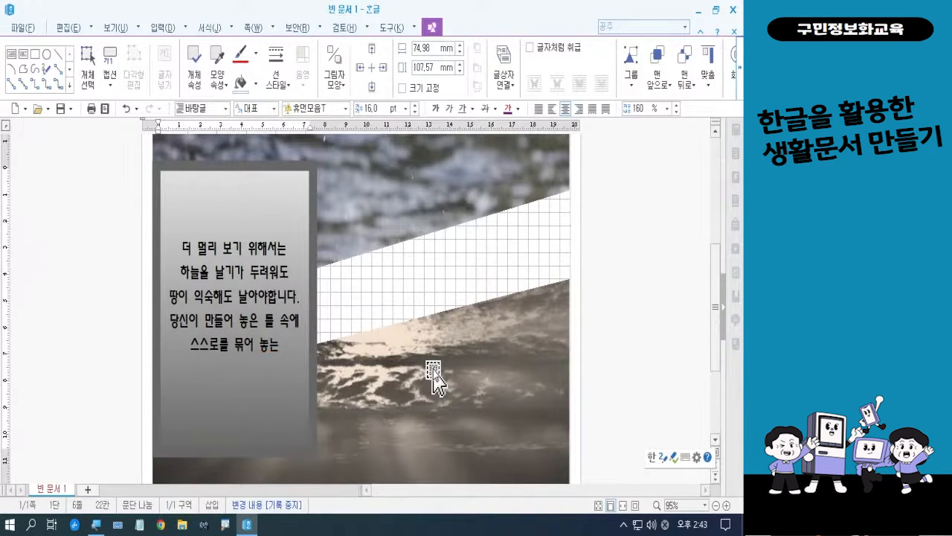
Enter "당신을 위한 강연에" and "초대합니다." as the text box's last two lines, and leave the text box.
text(당)
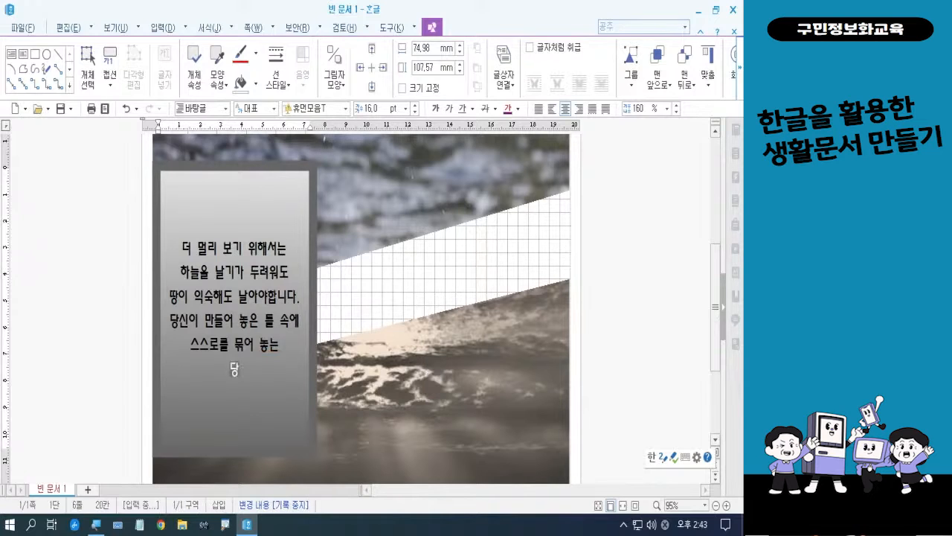
text(신을 위한 )
text(강연에)
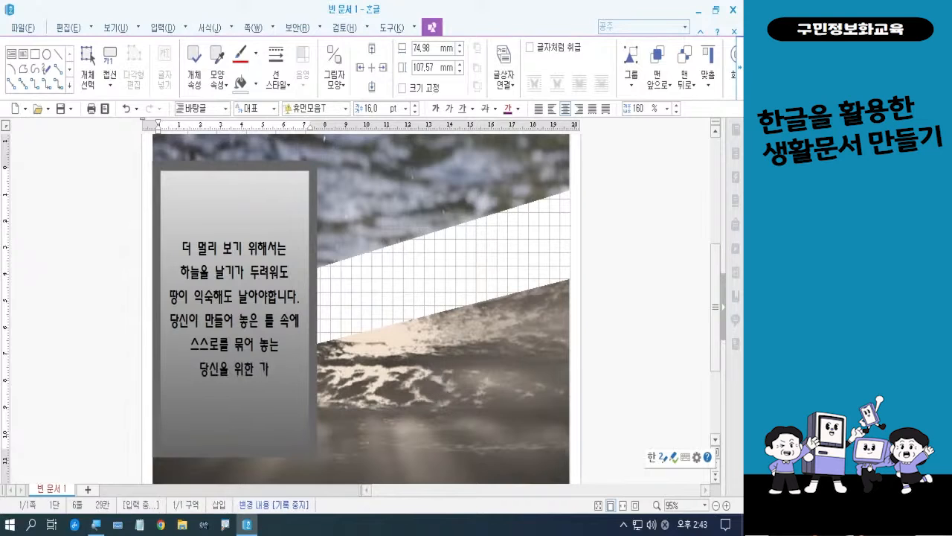
key(Return)
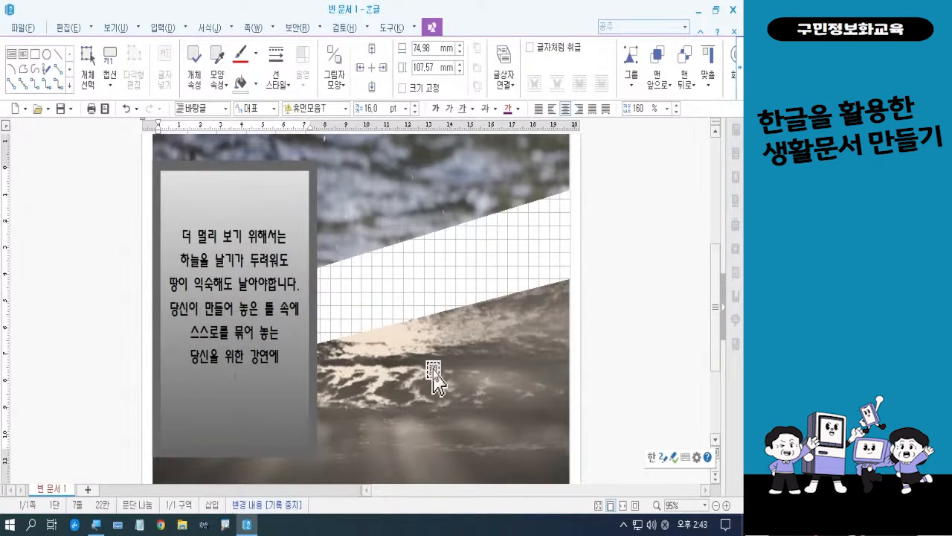
text(초대합니다.)
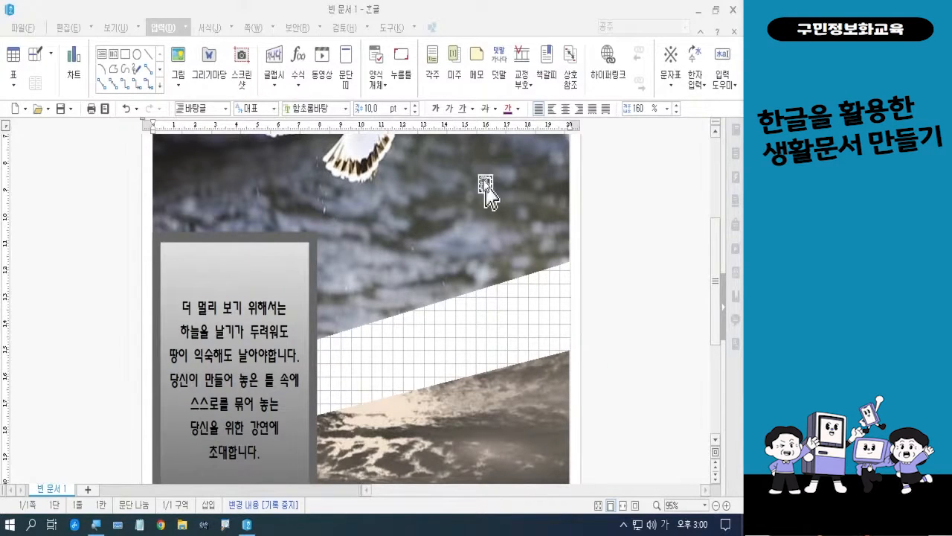
click(599, 246)
Hide the page grid and set the grid method to 격자에 상관없이 so objects ignore the grid.
scroll(599, 245, up, 5)
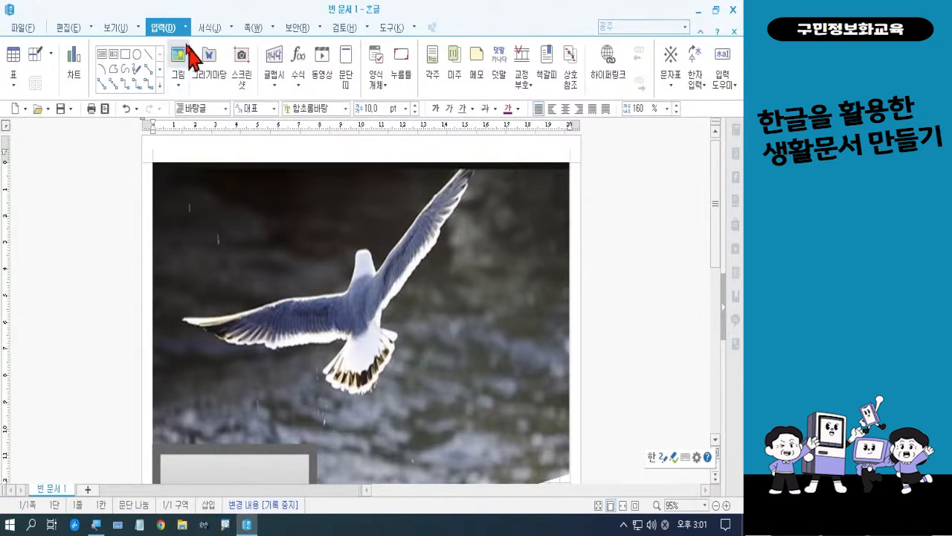
click(119, 30)
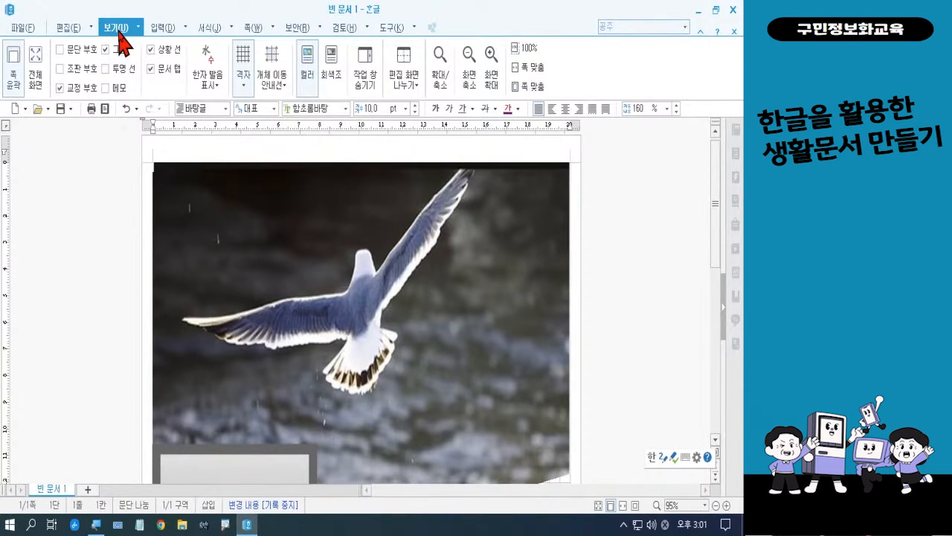
click(243, 87)
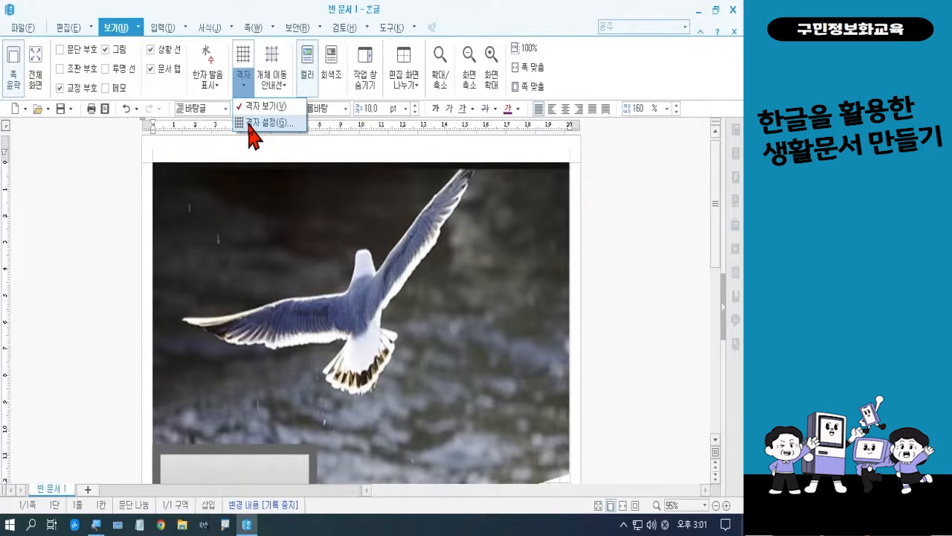
click(252, 122)
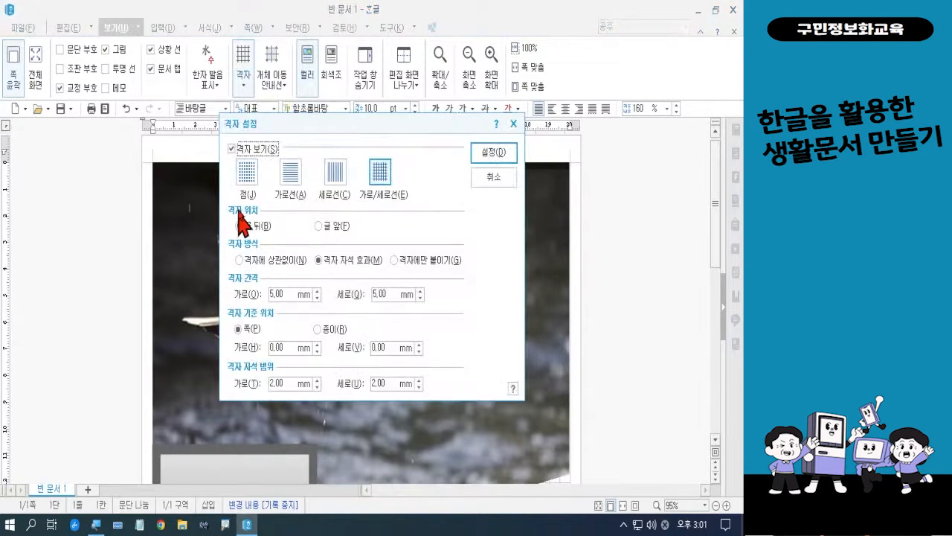
click(232, 148)
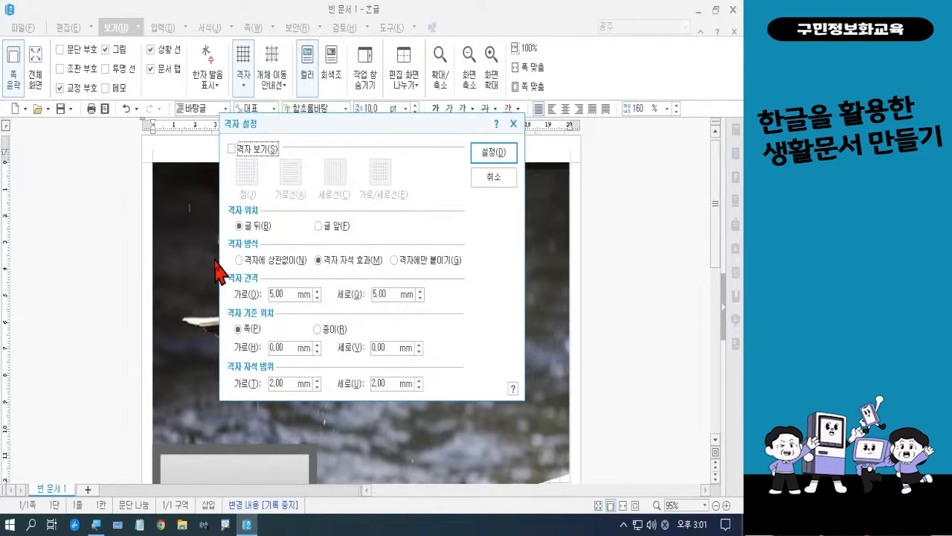
click(268, 262)
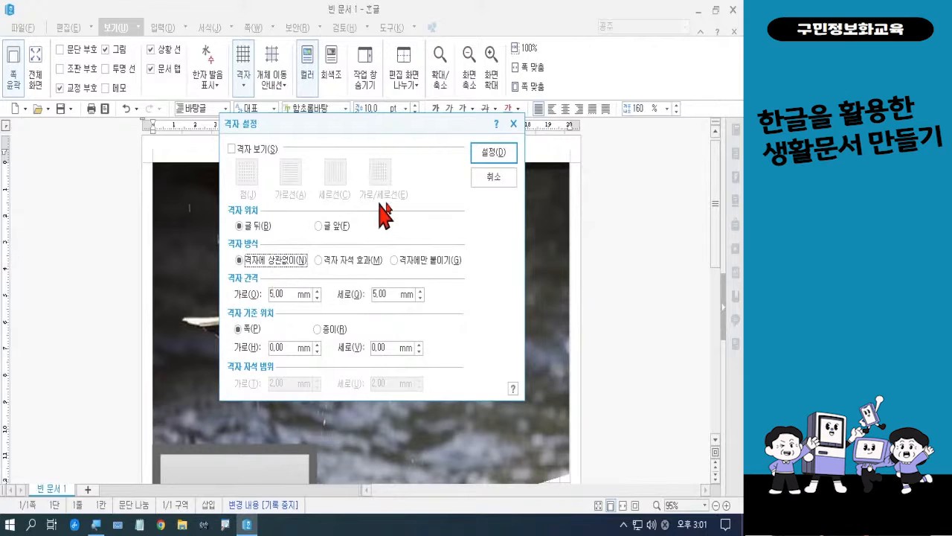
click(495, 152)
Set the page background to a solid dark grey fill and apply it to the document.
scroll(603, 334, down, 4)
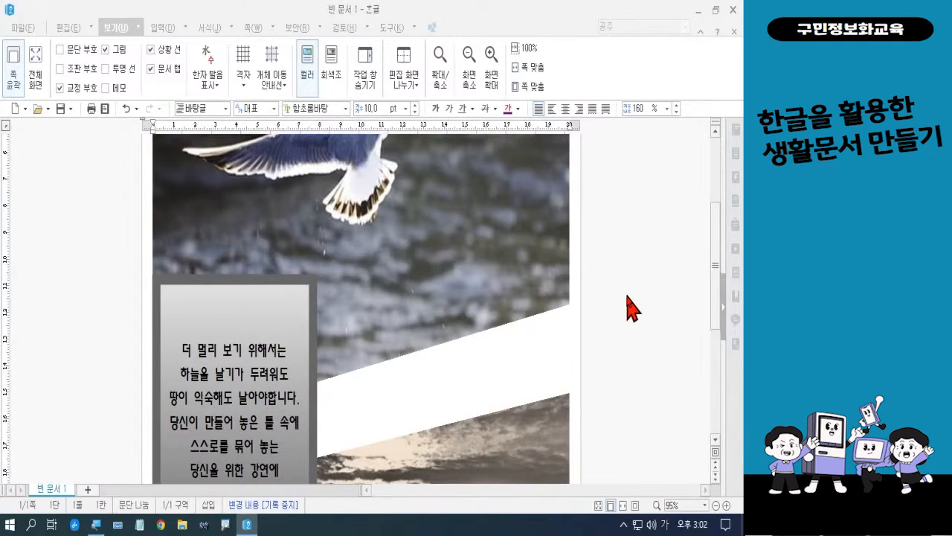
scroll(476, 216, up, 4)
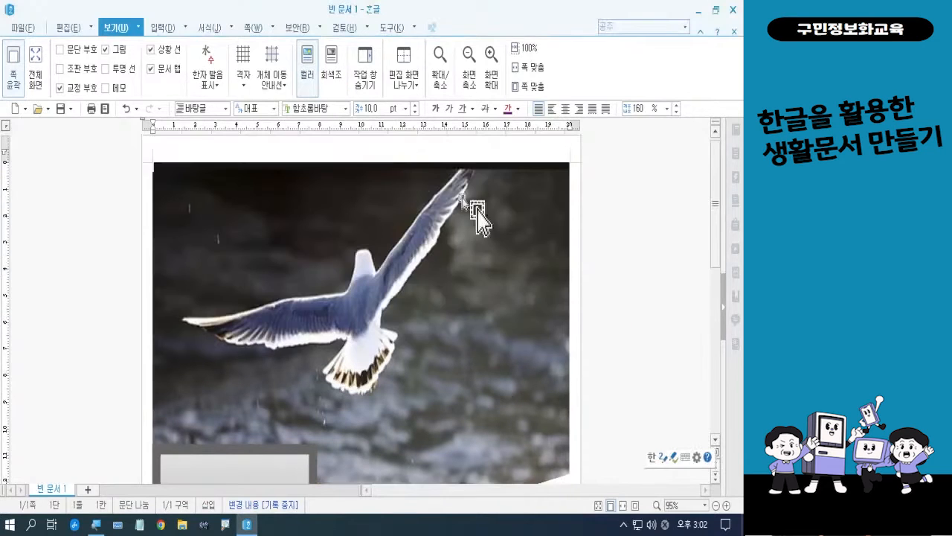
click(245, 32)
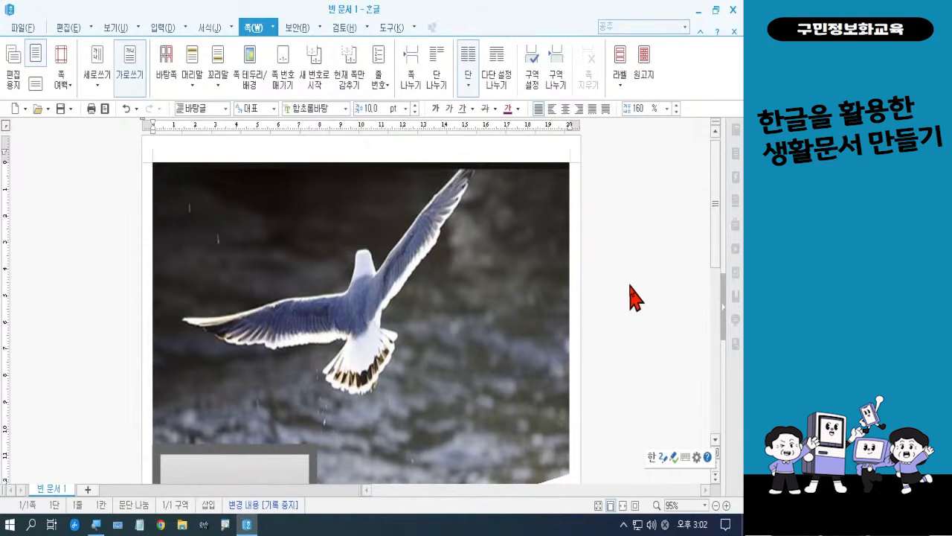
click(254, 91)
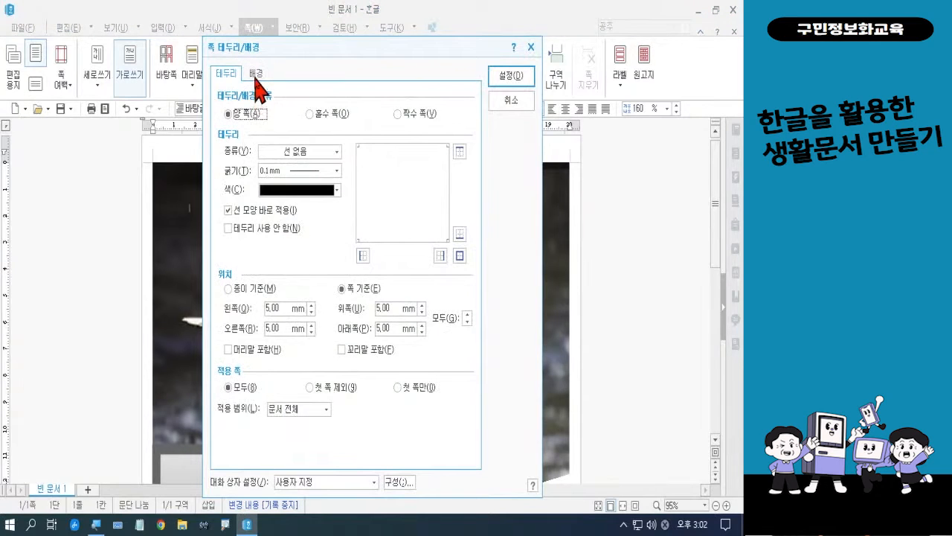
click(256, 74)
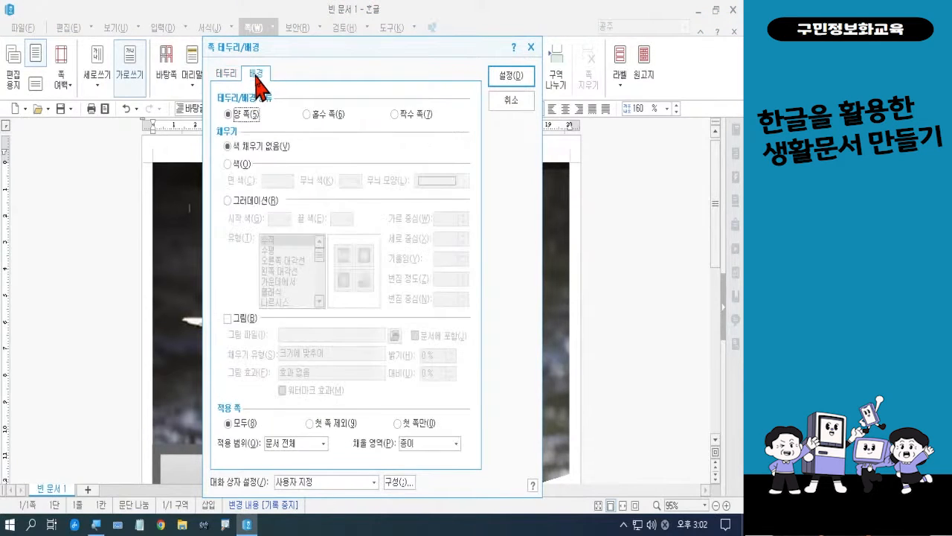
click(228, 164)
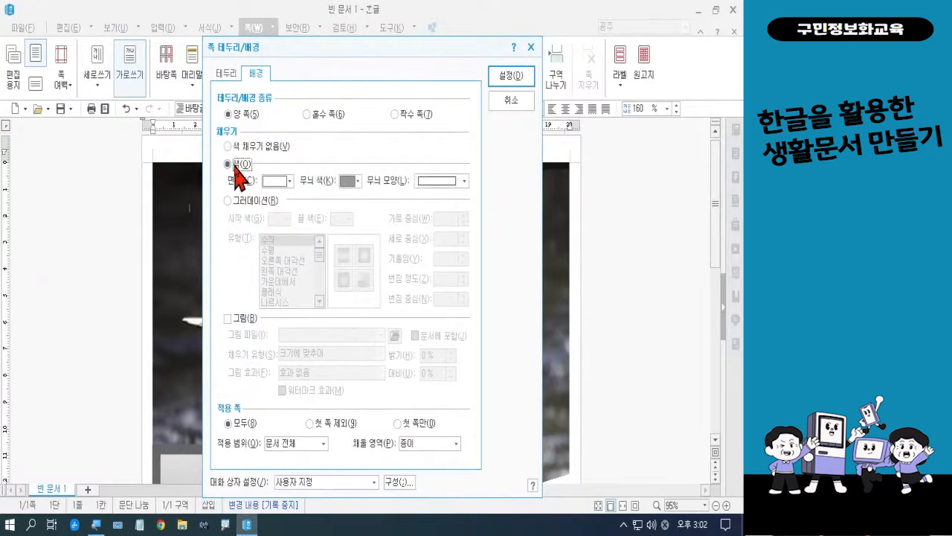
click(287, 183)
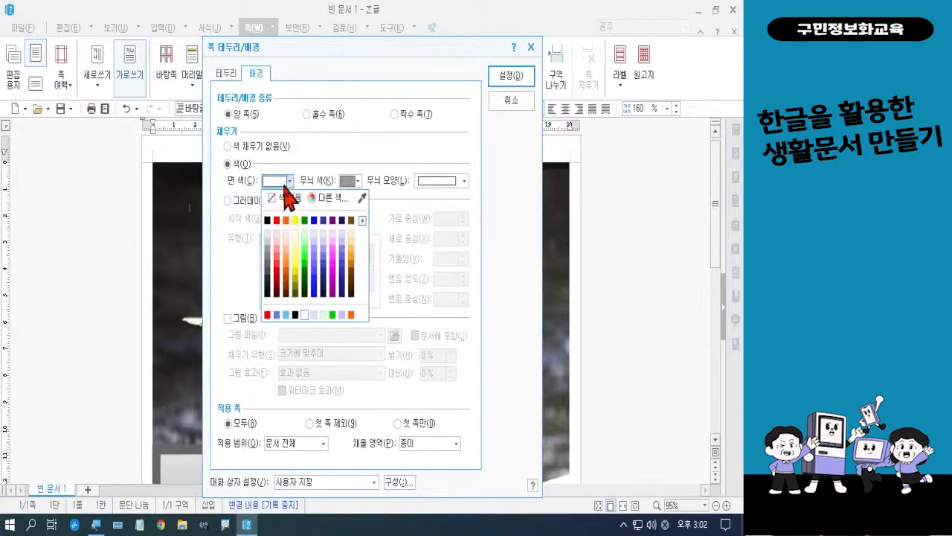
click(268, 264)
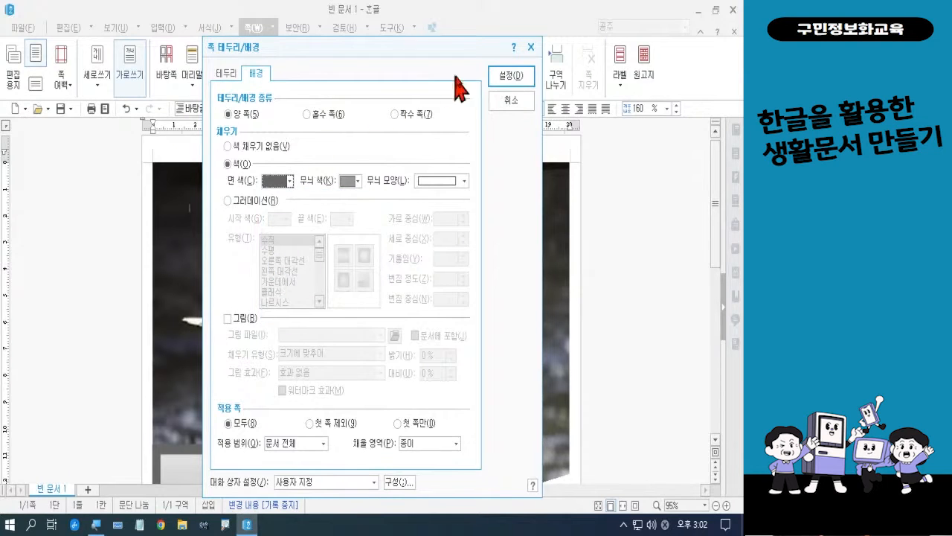
click(511, 75)
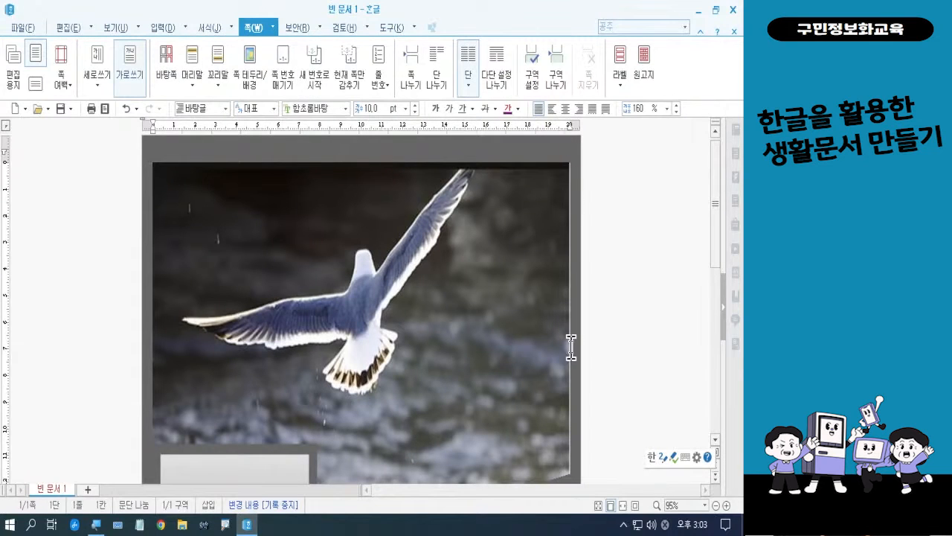
Start a new 글맵시 word-art object and enter "비상" as its content.
scroll(635, 318, down, 10)
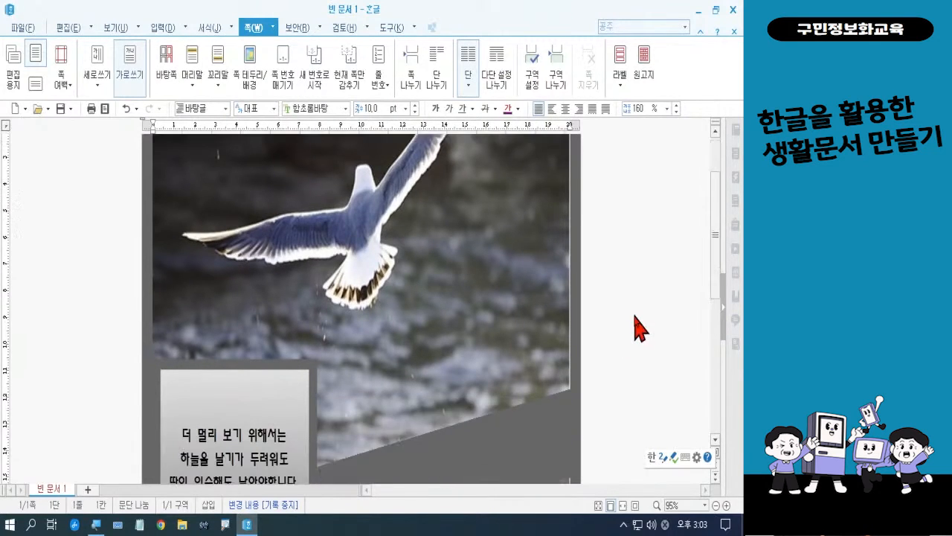
scroll(637, 325, down, 1)
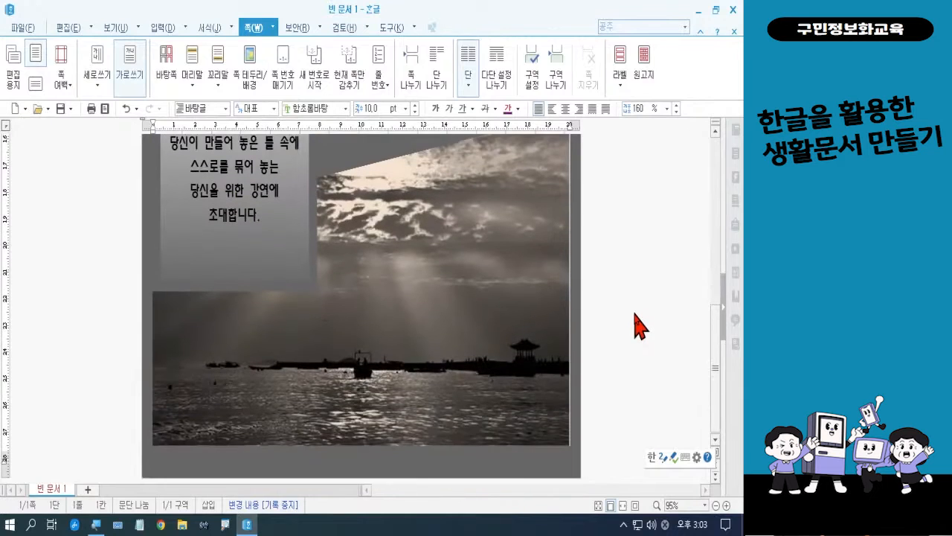
scroll(636, 317, up, 10)
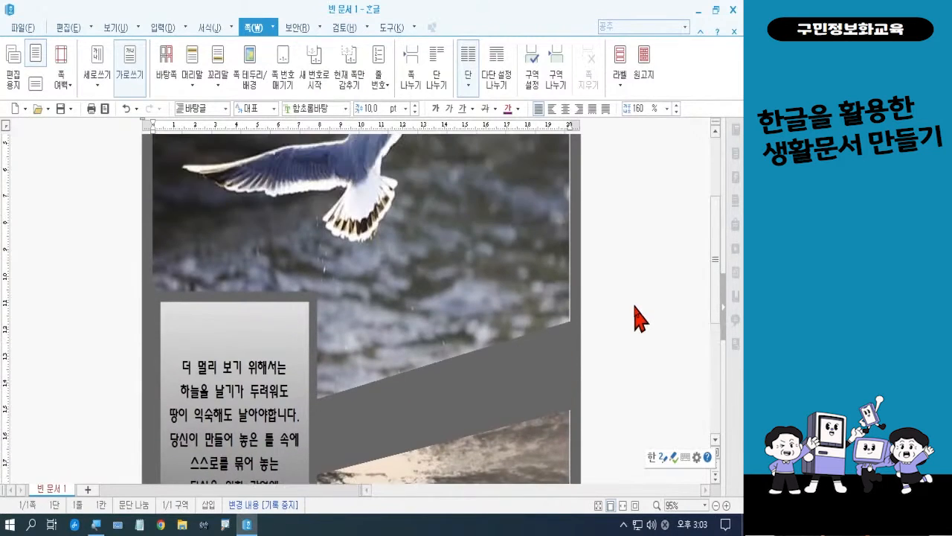
scroll(637, 318, up, 1)
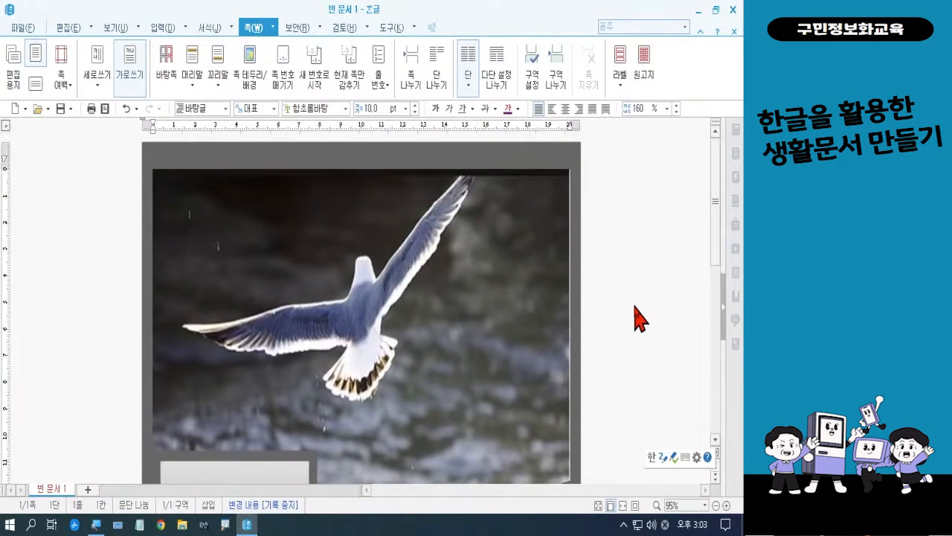
scroll(639, 319, down, 7)
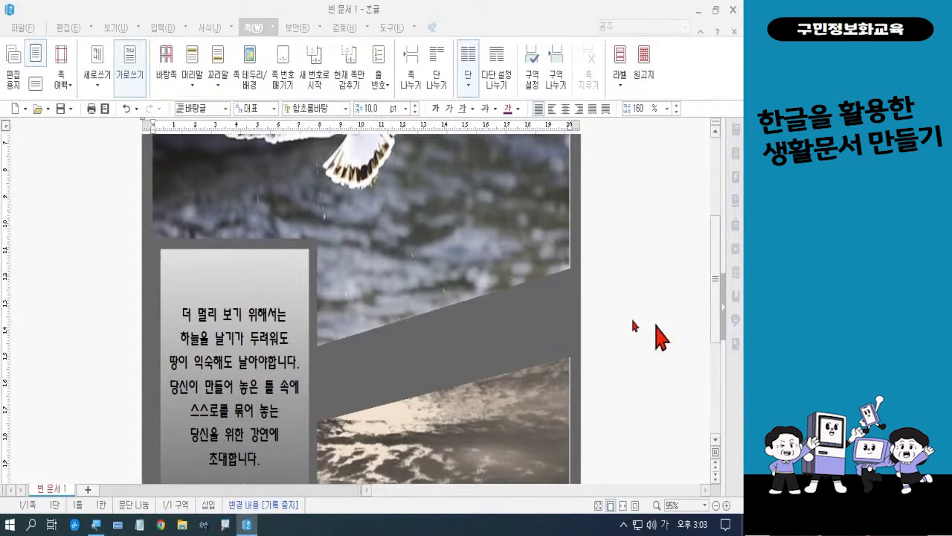
click(161, 28)
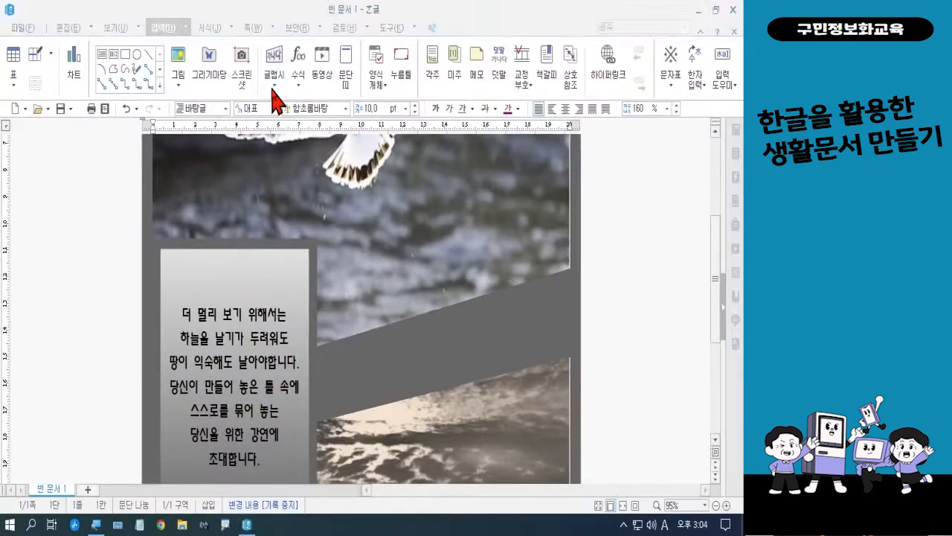
click(377, 112)
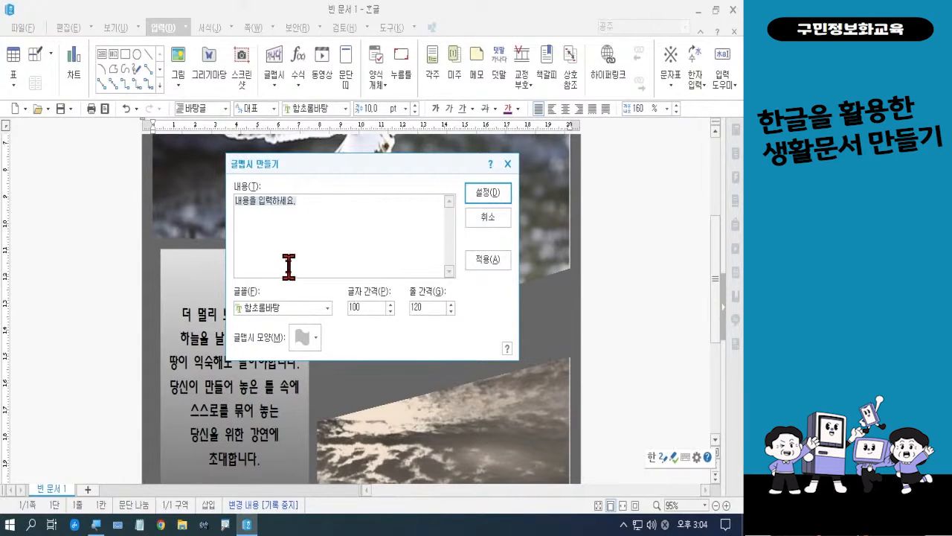
text(비상)
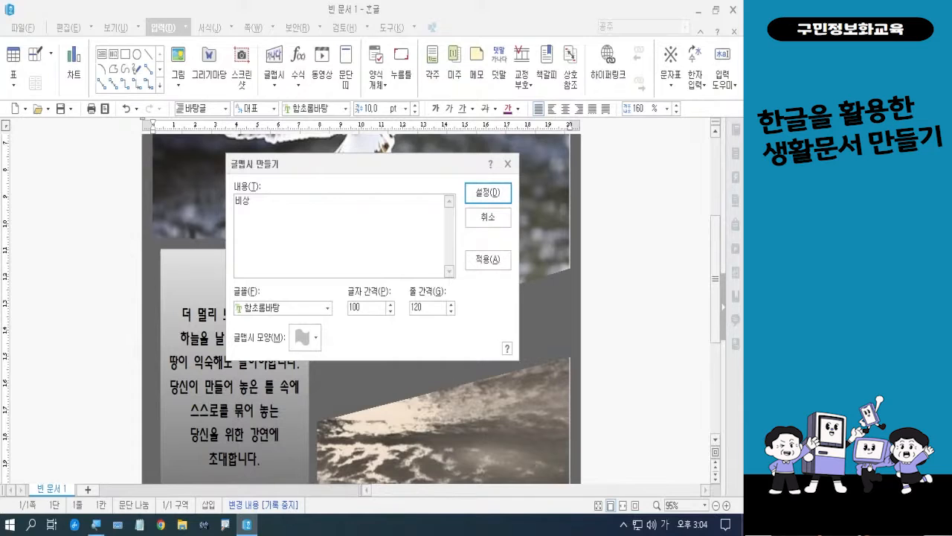
Set the 글맵시 font to 양재 매화.
click(327, 307)
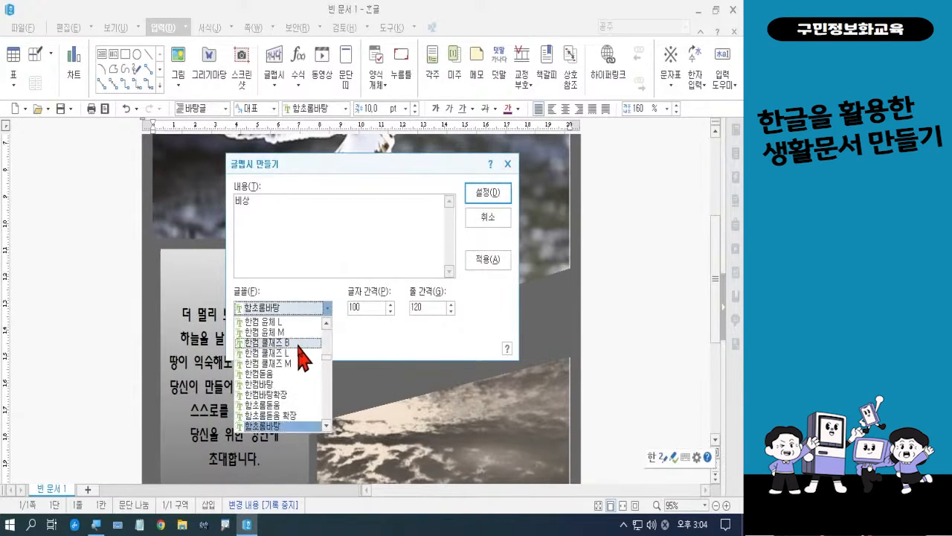
scroll(302, 350, down, 6)
scroll(301, 356, down, 10)
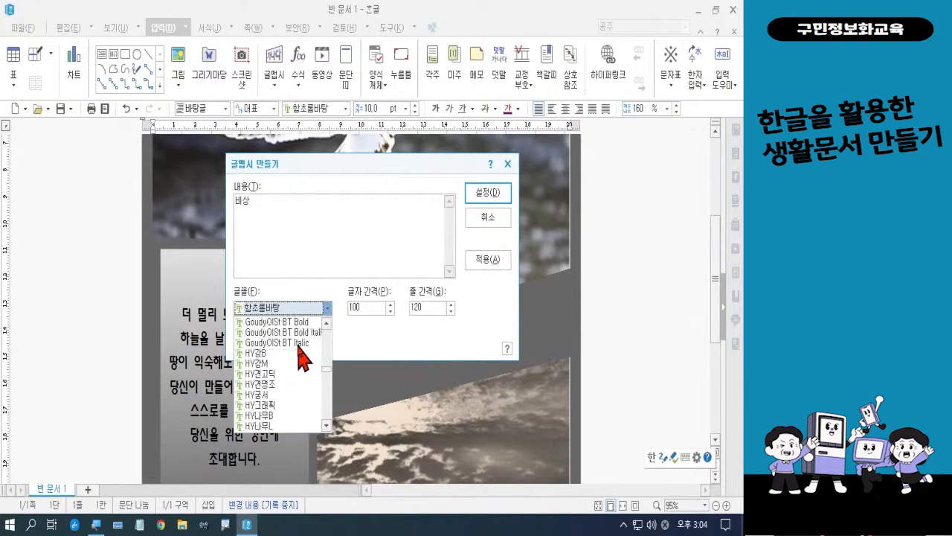
scroll(301, 357, down, 10)
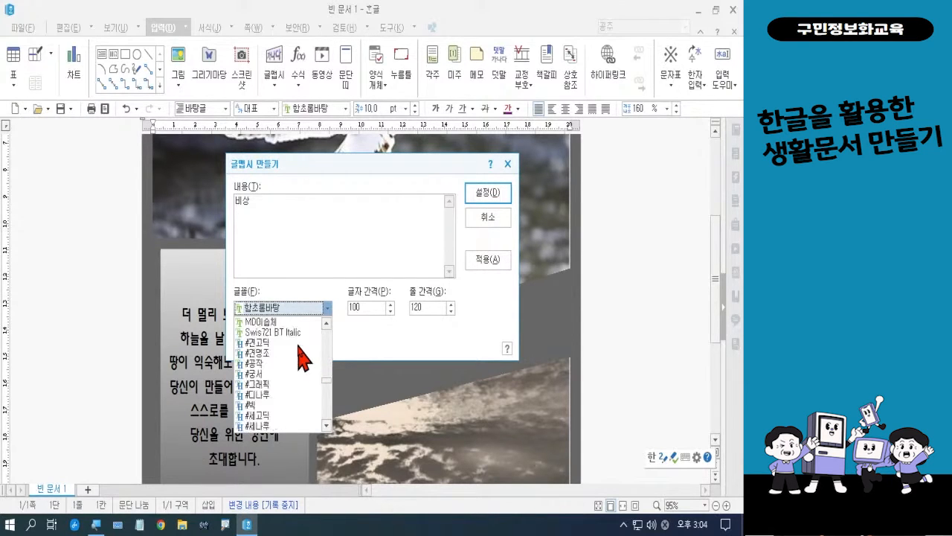
scroll(302, 357, down, 10)
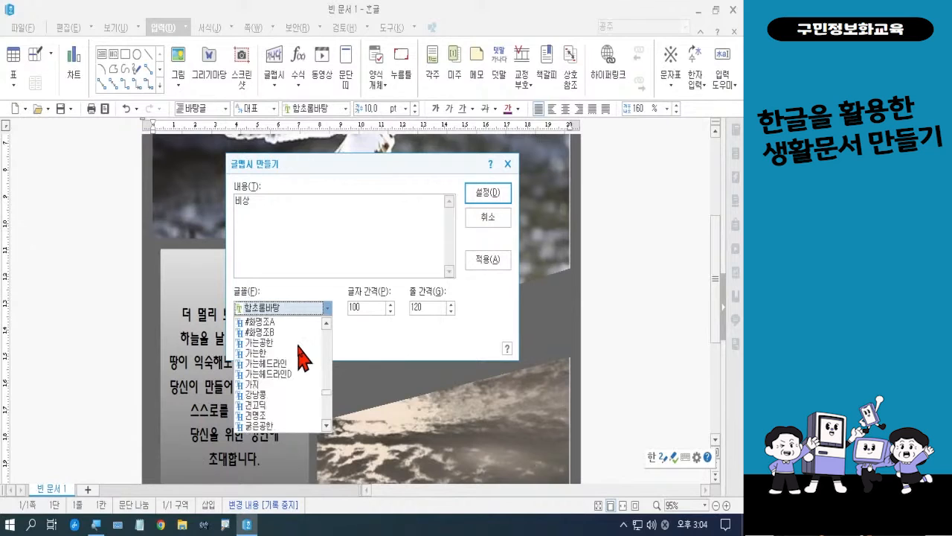
scroll(301, 357, down, 10)
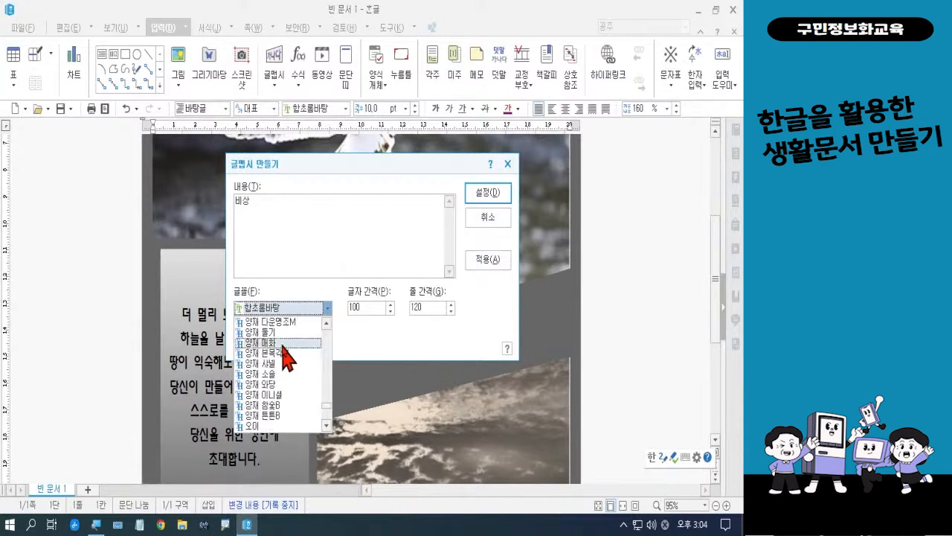
click(298, 343)
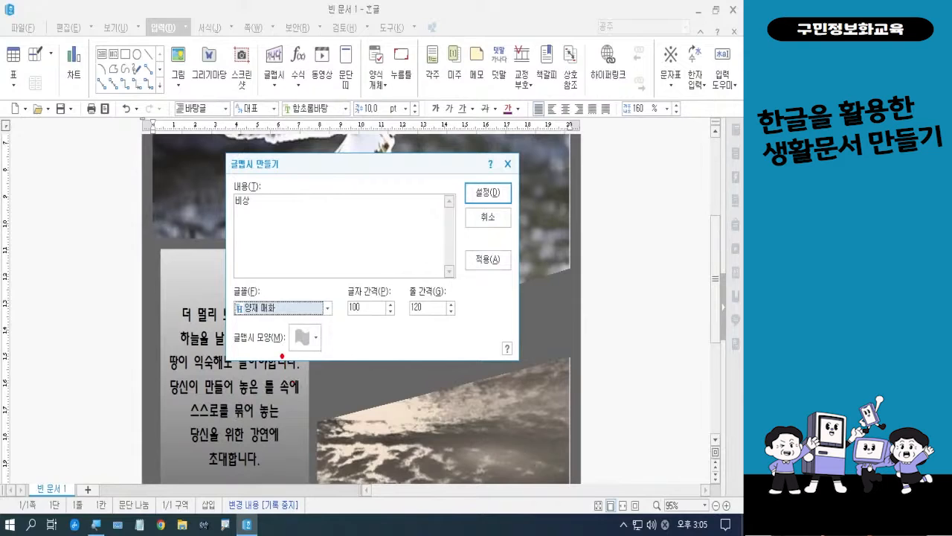
mouse_move(276, 318)
mouse_down()
mouse_move(247, 330)
mouse_move(260, 285)
mouse_move(265, 328)
mouse_up()
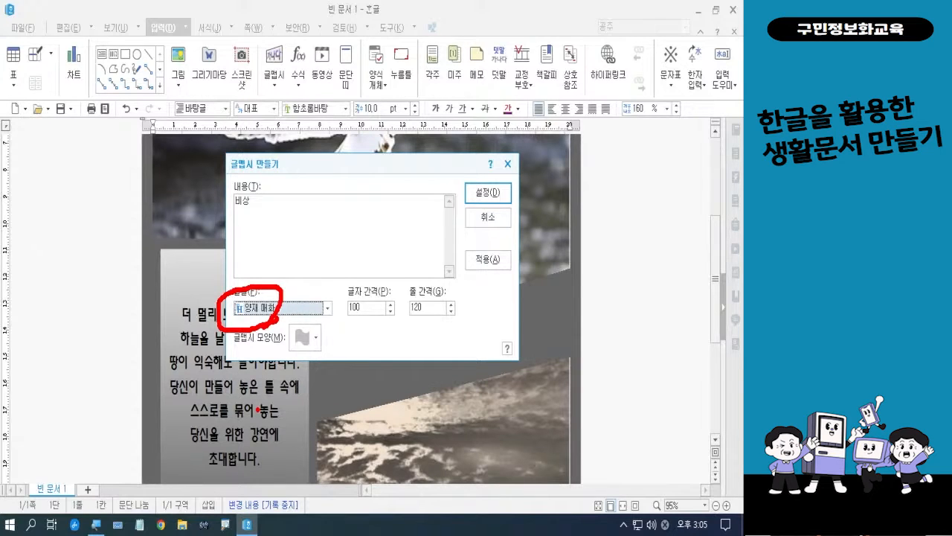
Give the 글맵시 the plain rectangular shape and insert it into the document.
click(302, 337)
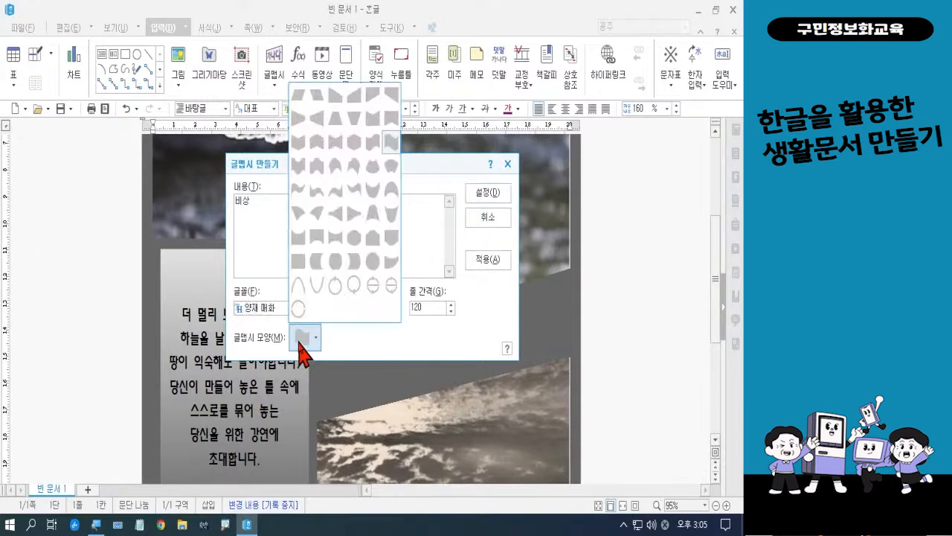
click(298, 260)
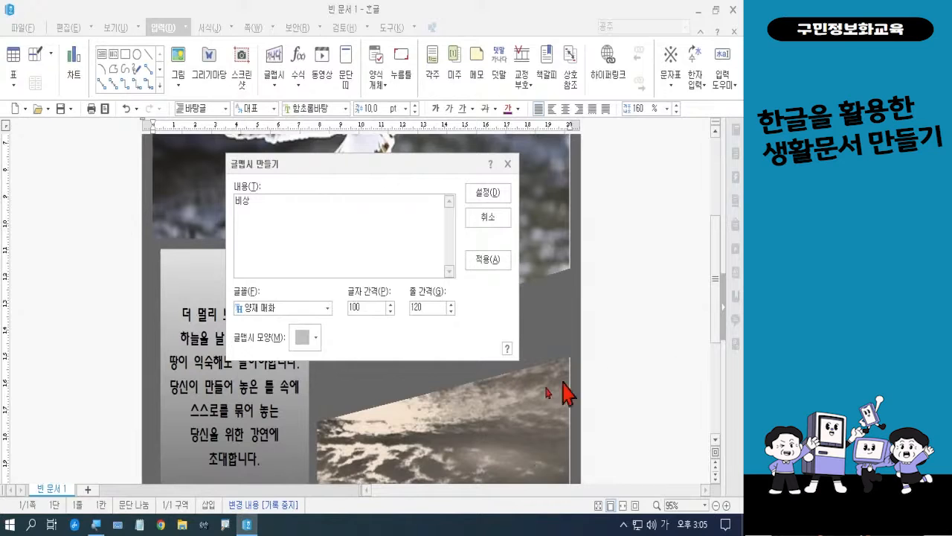
click(489, 194)
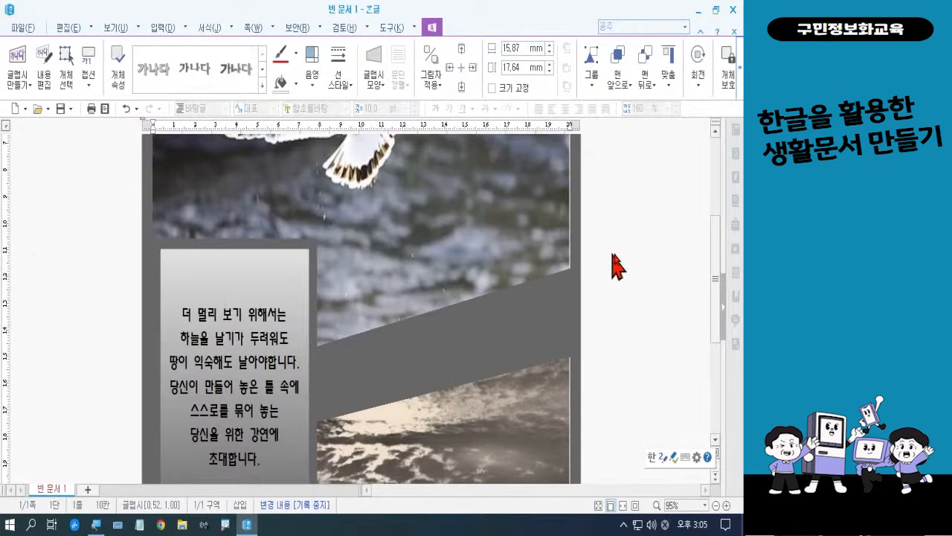
Set the "비상" 글맵시 to 글 앞으로 so it sits in front of text, and move it below and right of the seagull's tail.
drag(717, 278, 716, 201)
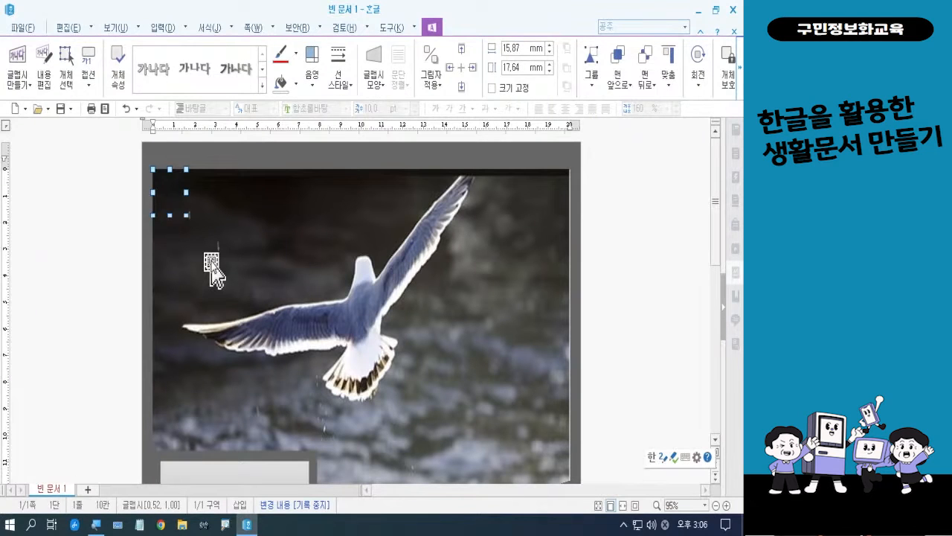
right_click(169, 171)
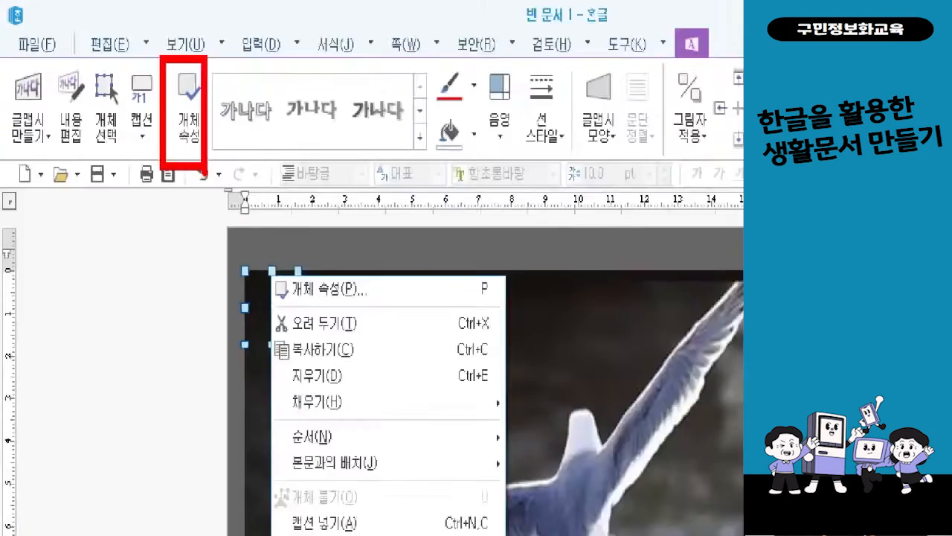
click(232, 167)
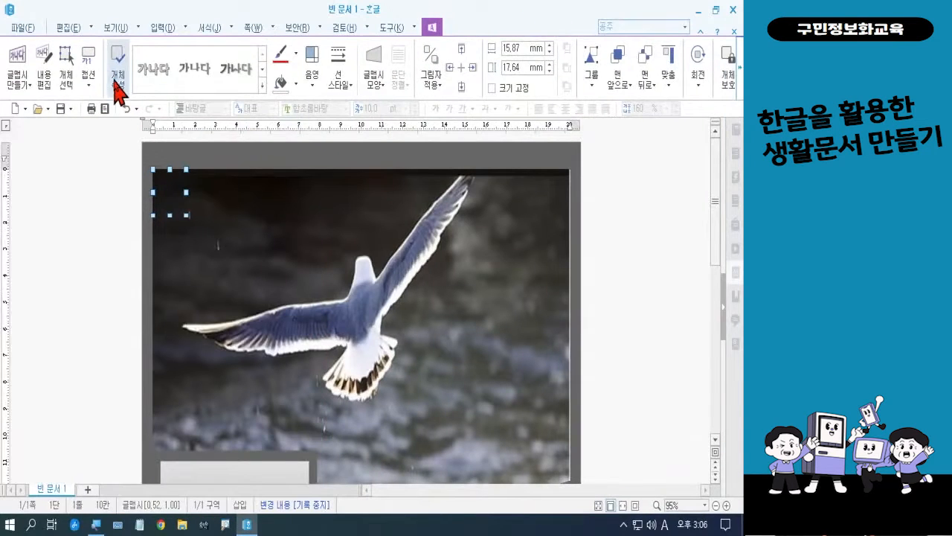
click(117, 80)
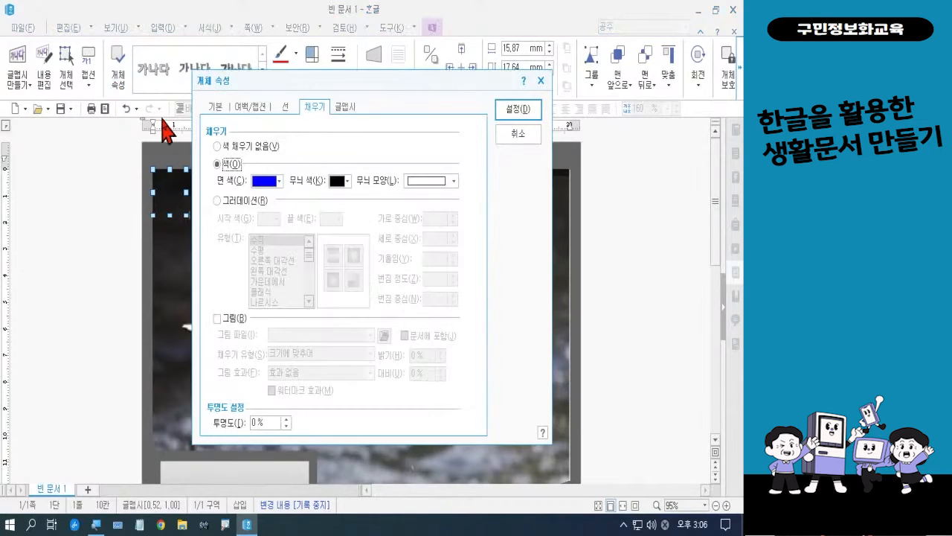
click(216, 107)
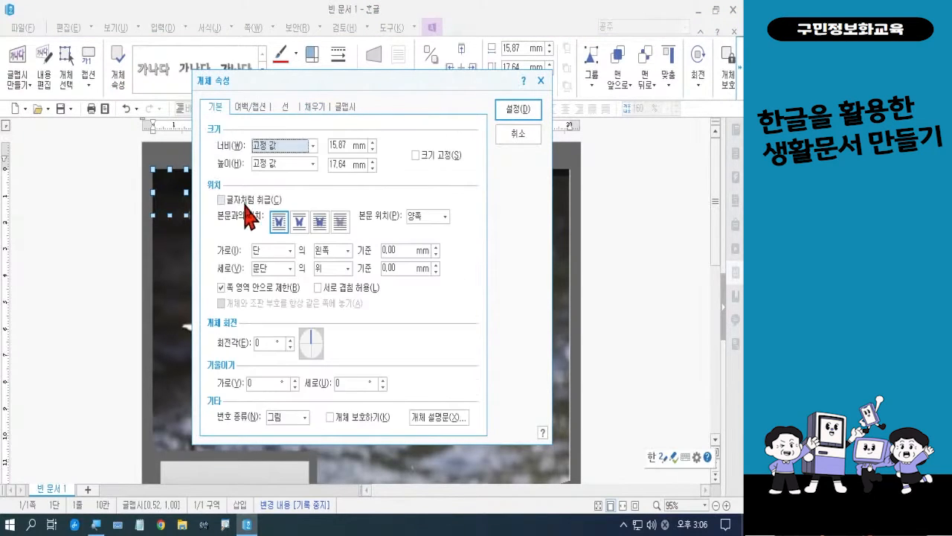
click(321, 228)
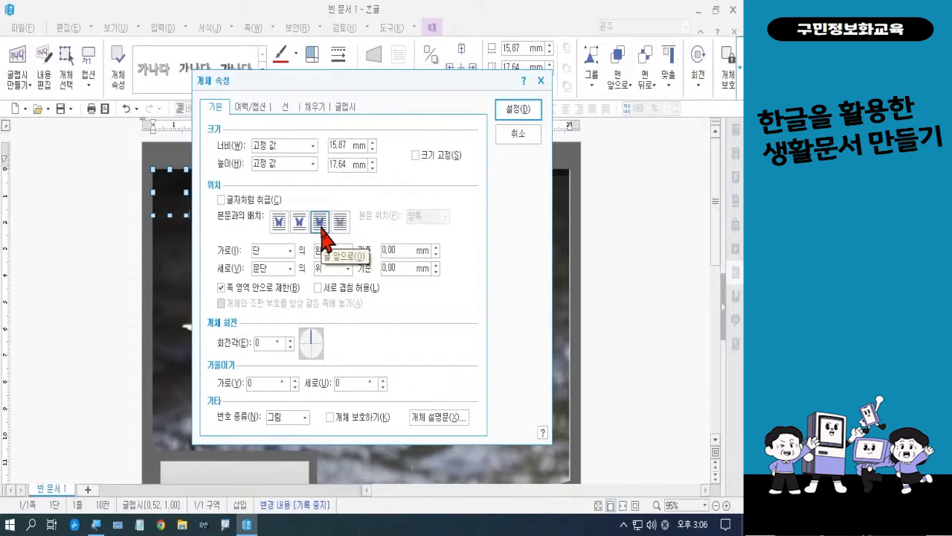
click(529, 112)
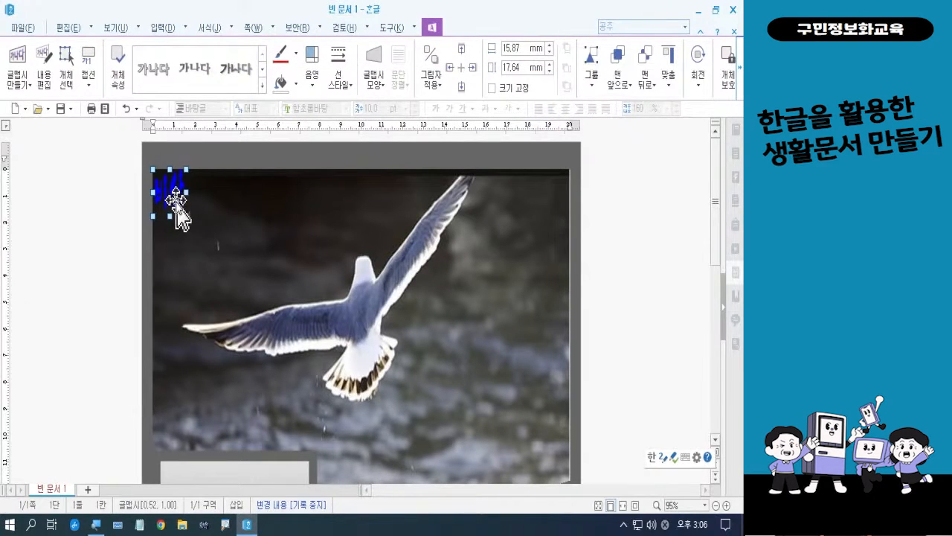
drag(176, 200, 425, 438)
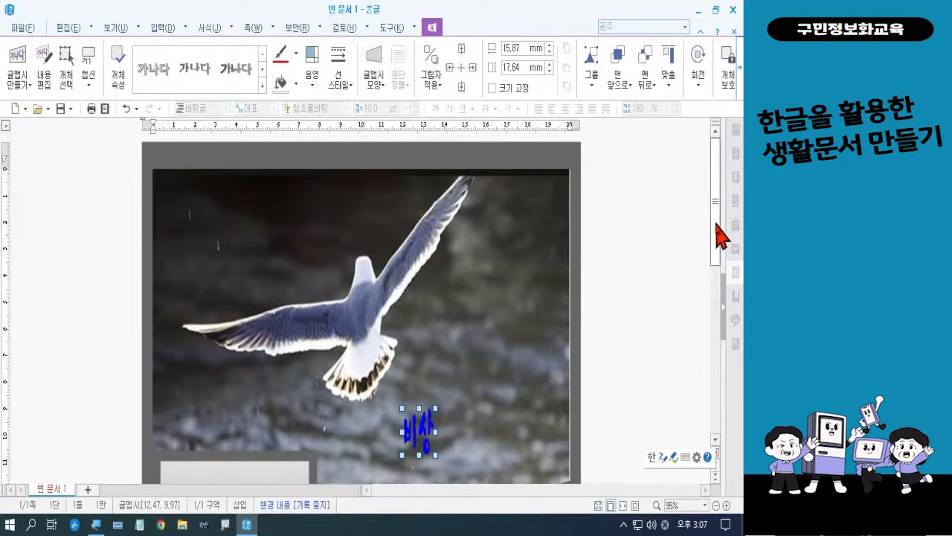
Move the "비상" 글맵시 onto the grey diagonal band between the pictures and enlarge it to about 68 × 27 mm.
drag(715, 227, 721, 313)
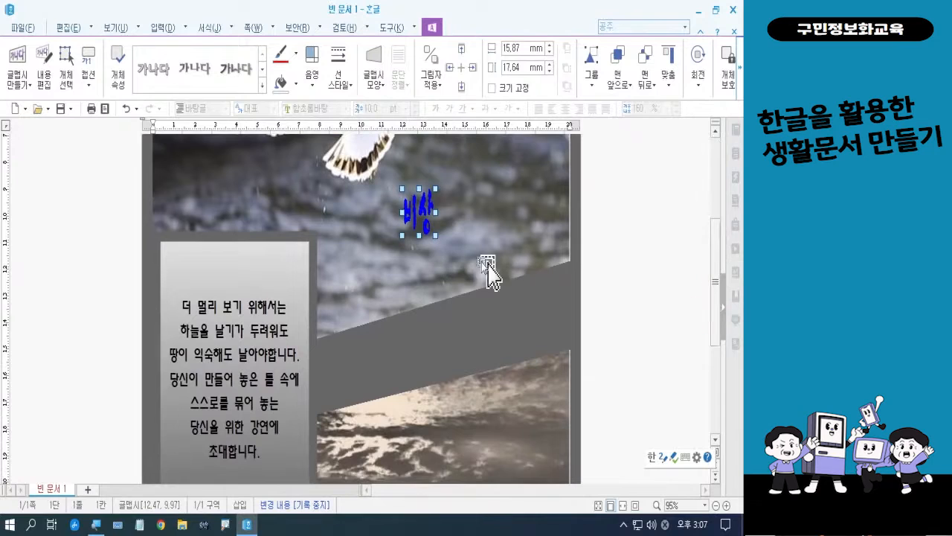
drag(412, 234, 387, 363)
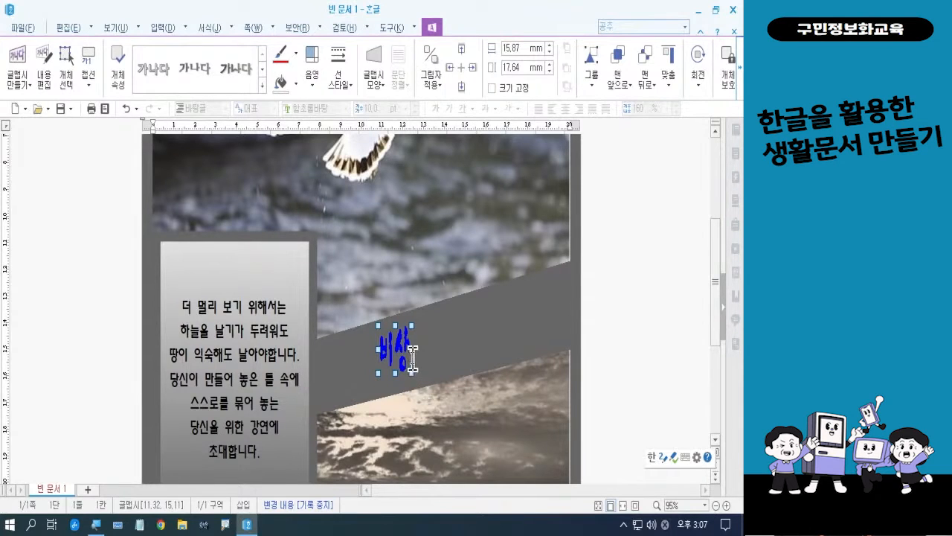
drag(412, 349, 484, 361)
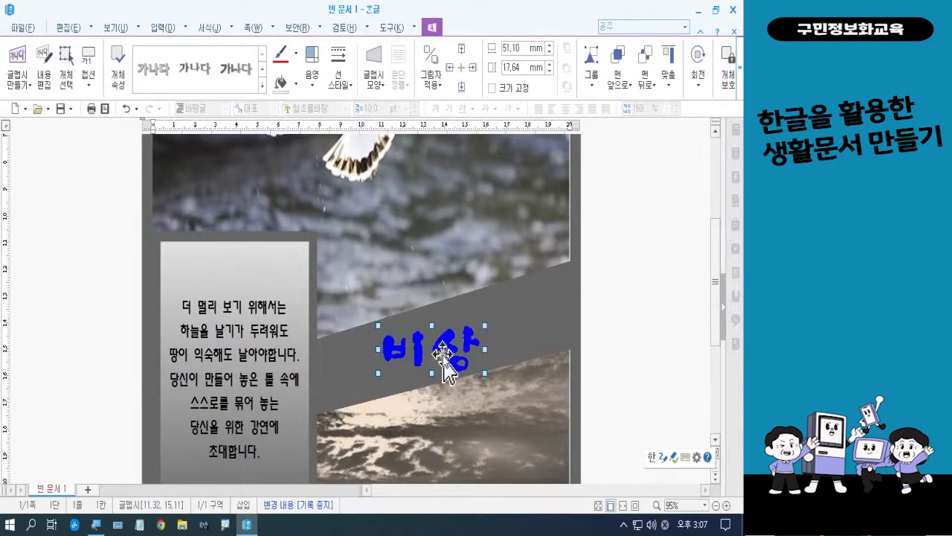
drag(432, 325, 431, 300)
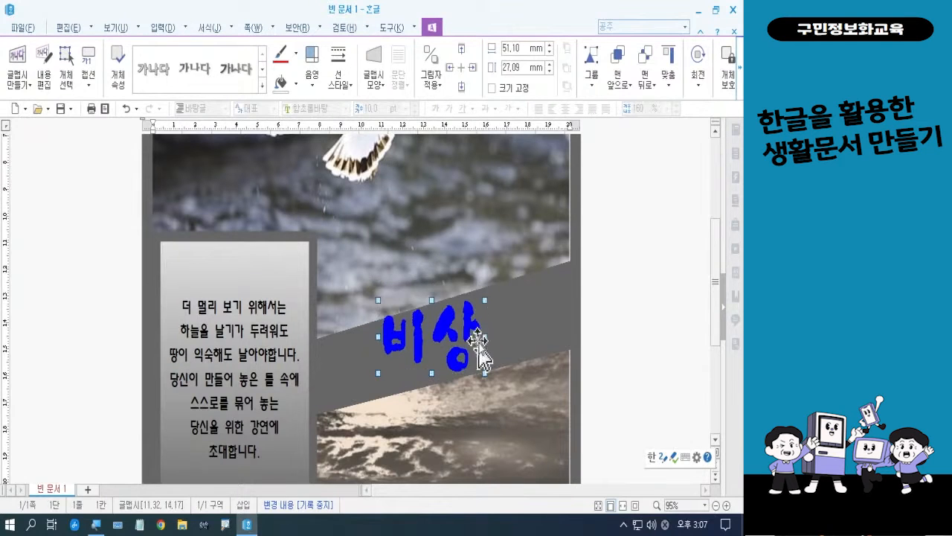
drag(484, 336, 521, 337)
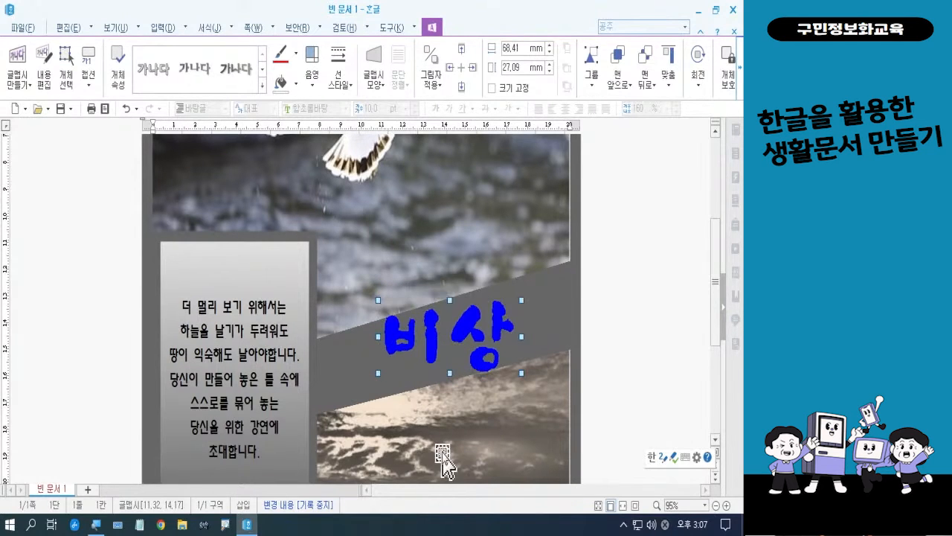
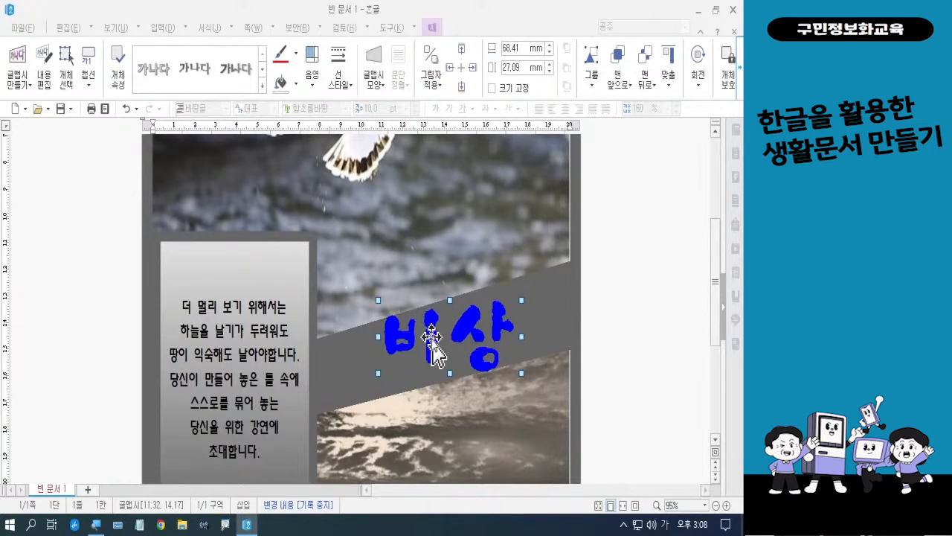
Set the "비상" 글맵시 fill to a 그러데이션 of the 천국과 지옥 type in its object properties.
click(124, 86)
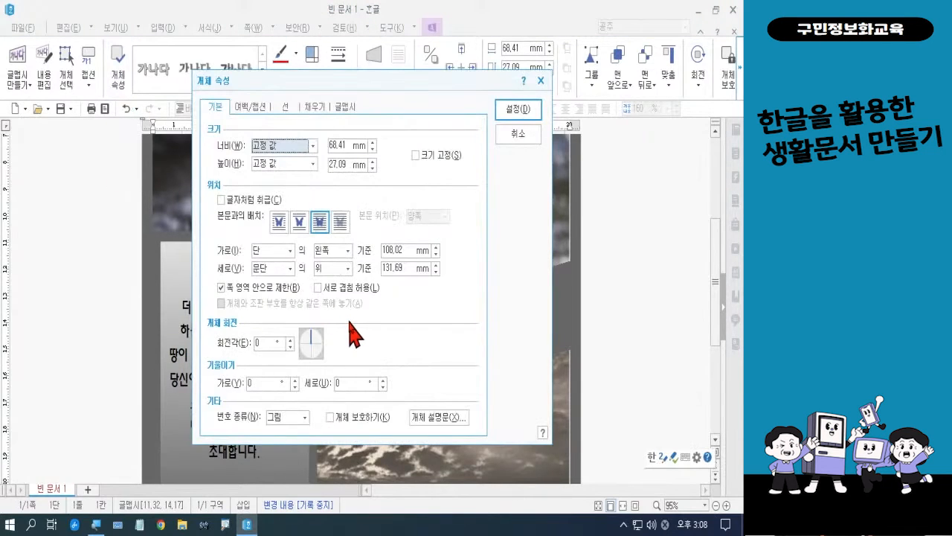
click(314, 108)
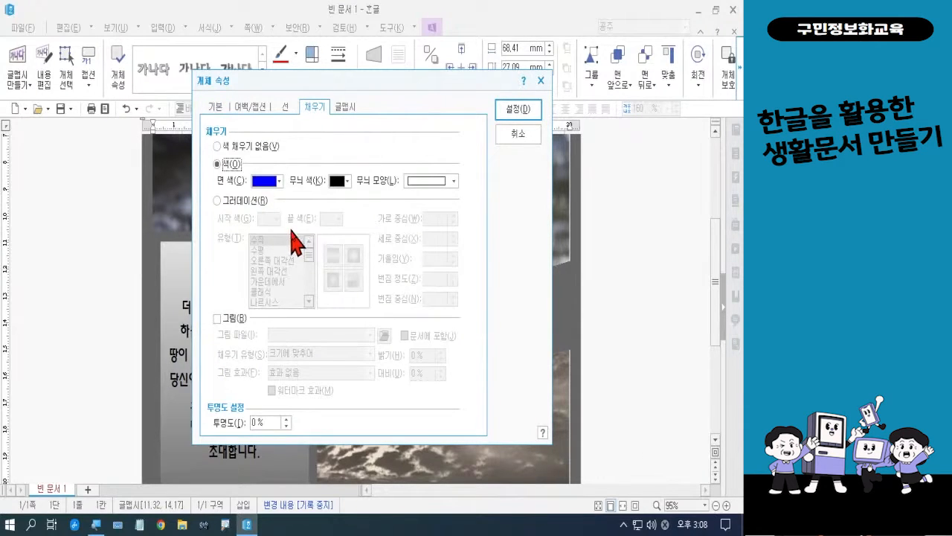
click(242, 201)
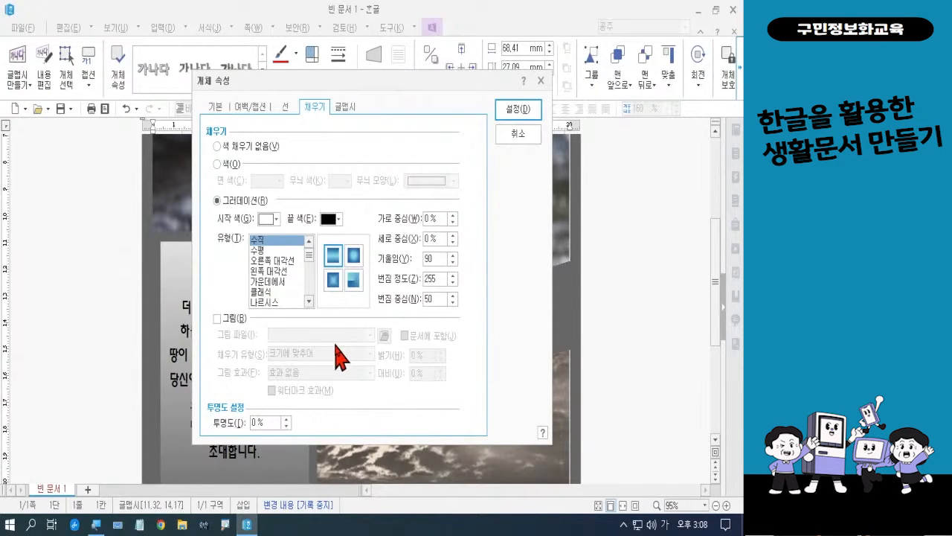
click(308, 301)
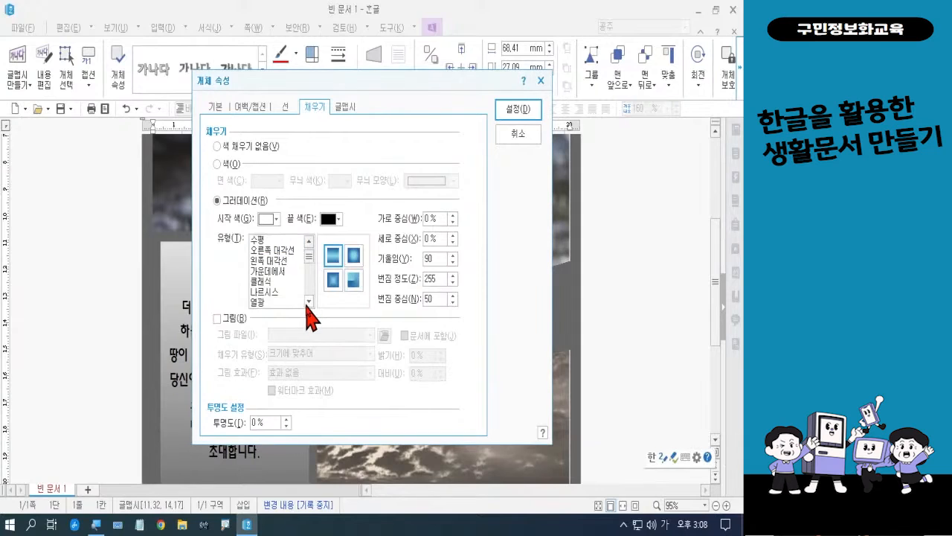
click(308, 301)
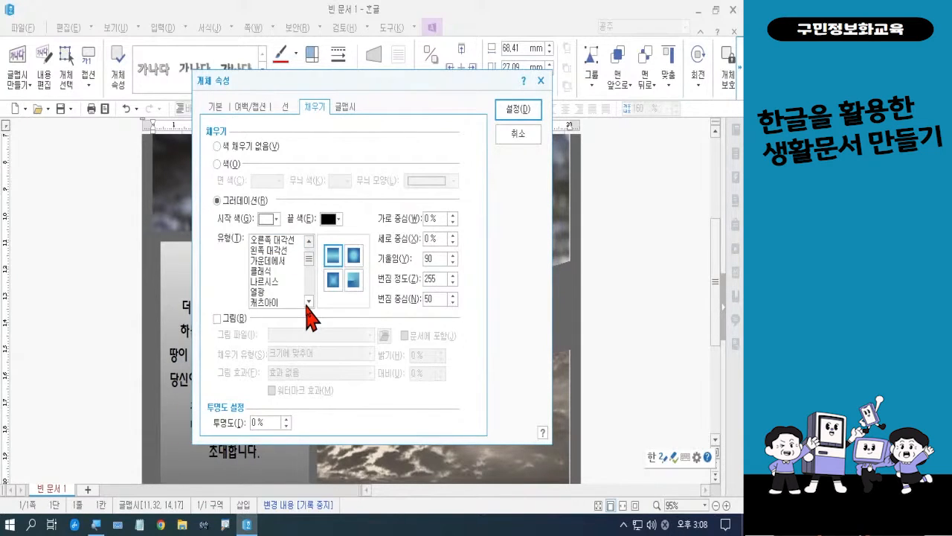
click(308, 302)
click(308, 301)
click(308, 302)
click(308, 302)
click(308, 302)
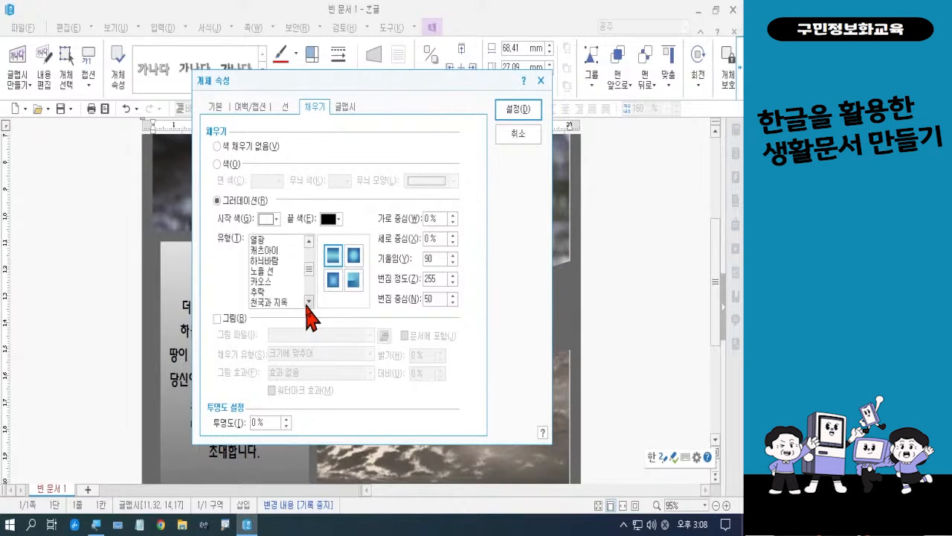
click(308, 301)
click(285, 292)
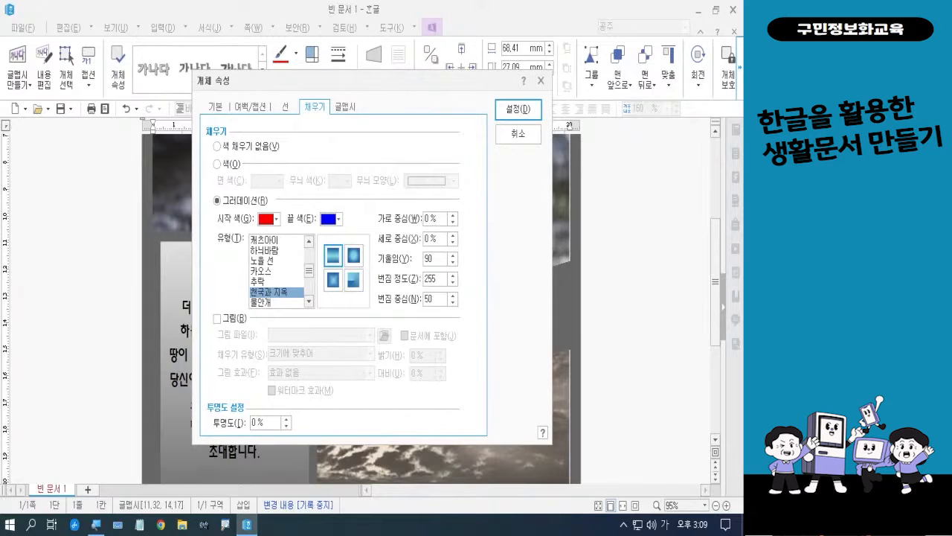
click(261, 296)
click(262, 297)
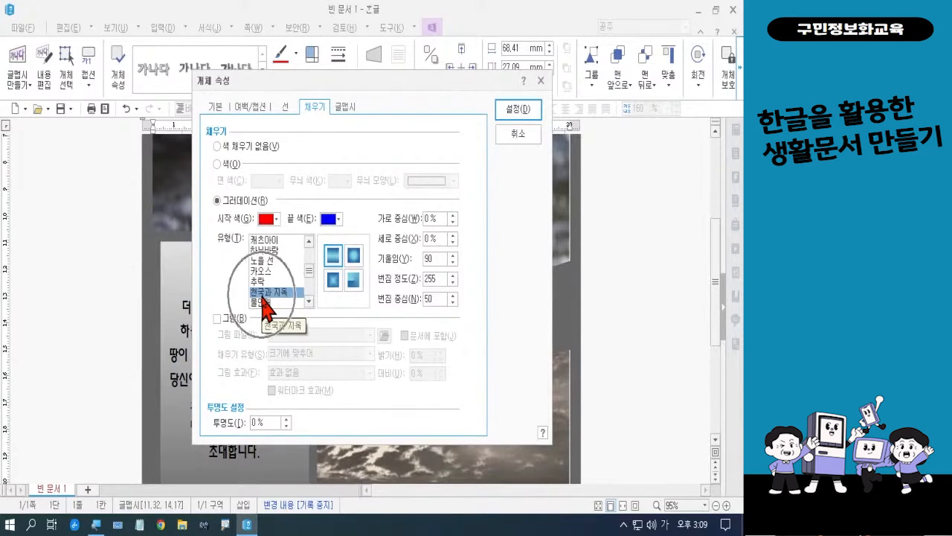
click(262, 297)
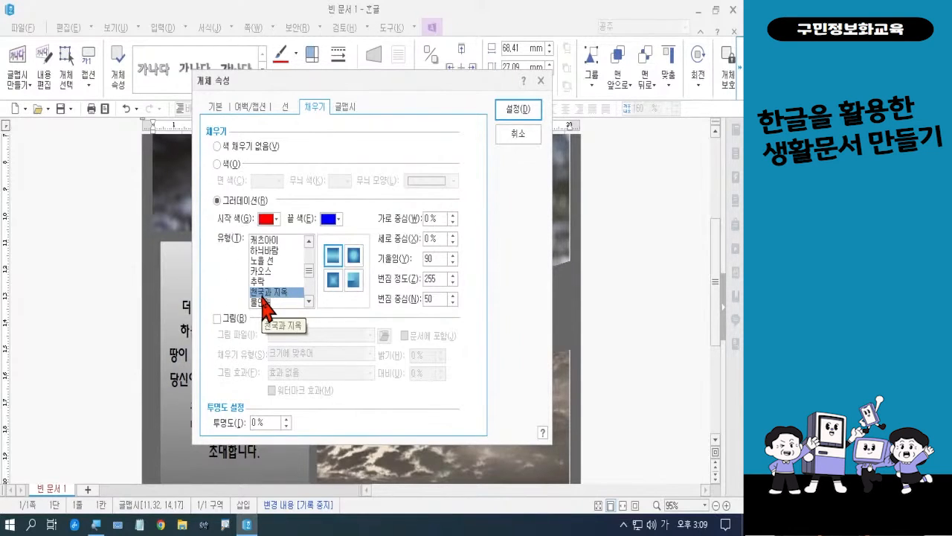
click(262, 297)
click(262, 296)
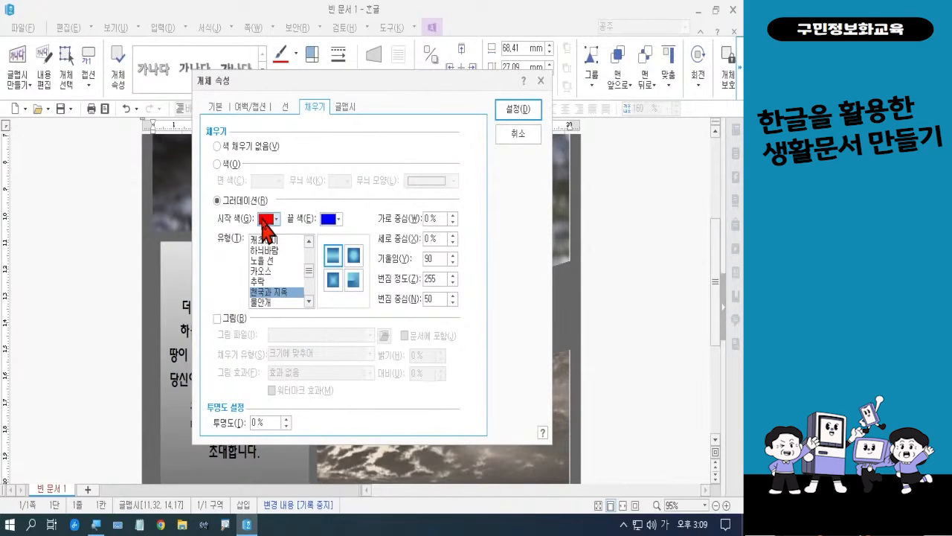
Give the 글맵시 a solid black outline with a thickness of 0.02 mm.
click(287, 109)
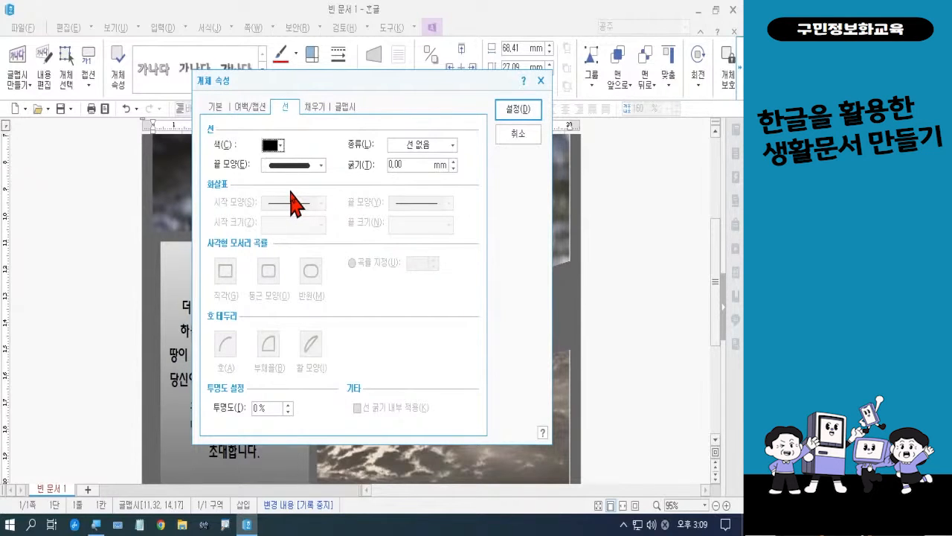
click(405, 152)
click(406, 169)
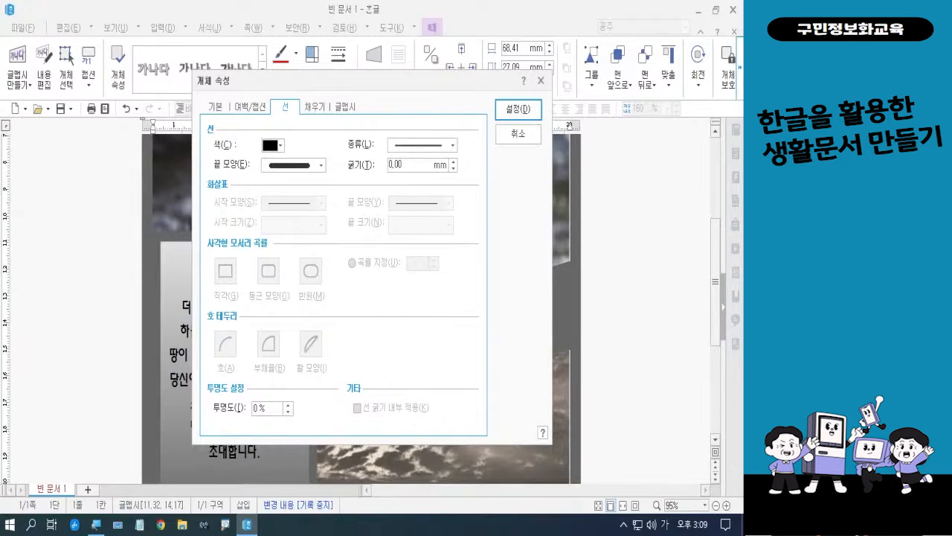
click(424, 167)
key(BackSpace)
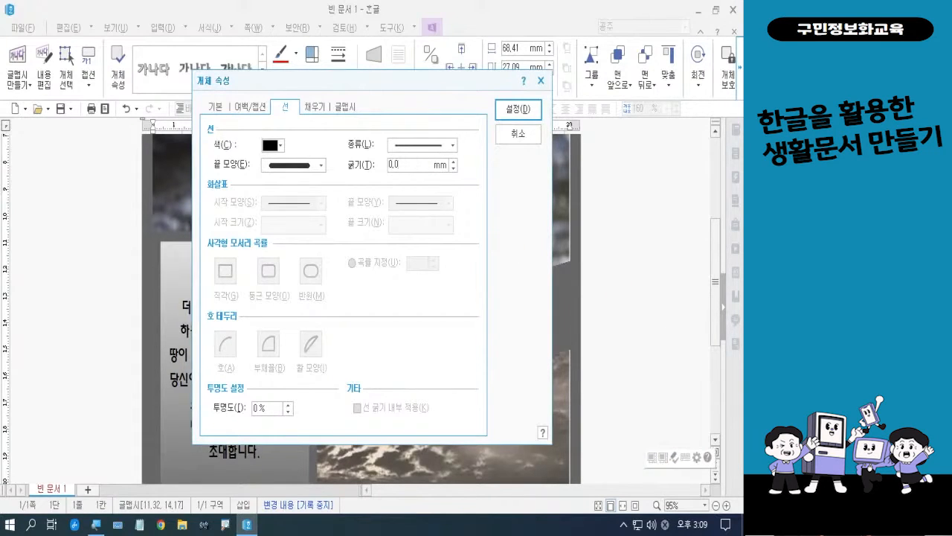
text(2)
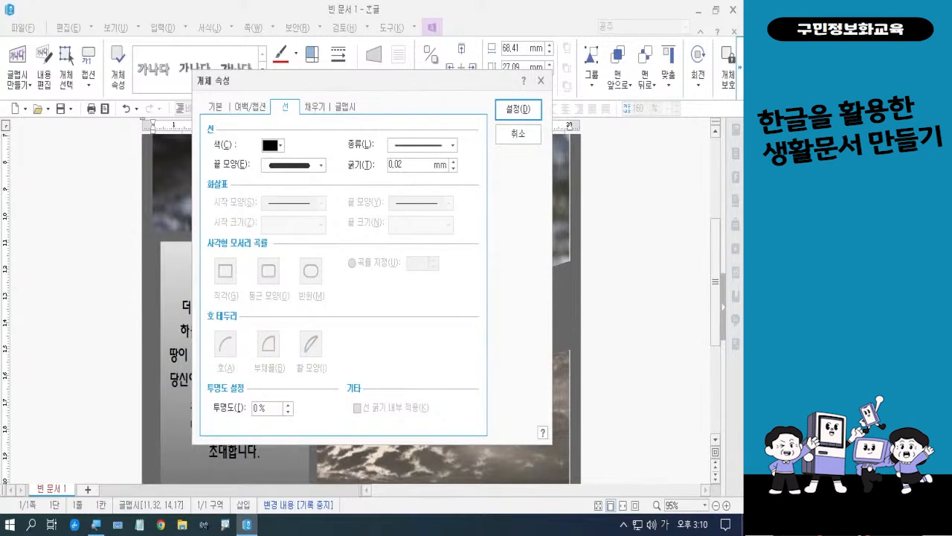
Add a 비연속 shadow to the 글맵시 with X 위치 3% and Y 위치 4%, and apply the properties.
click(351, 106)
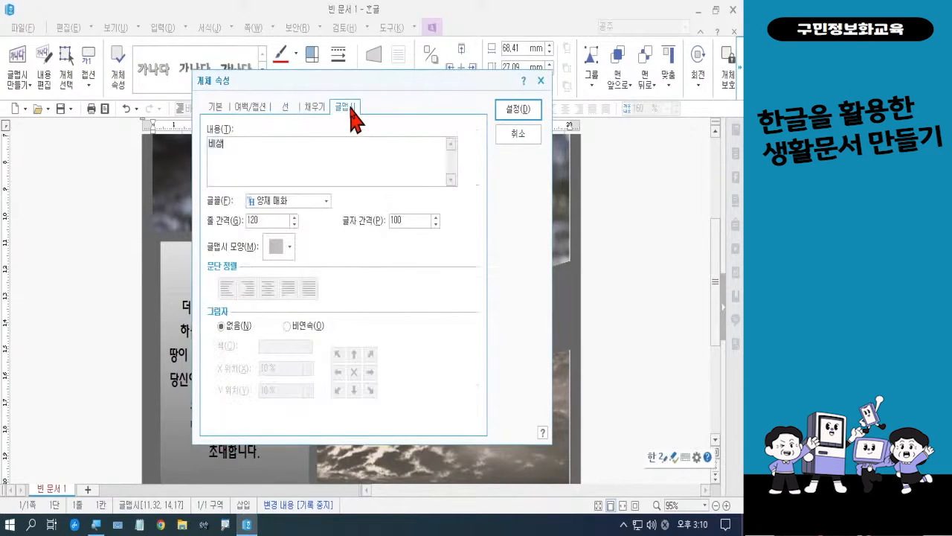
click(297, 326)
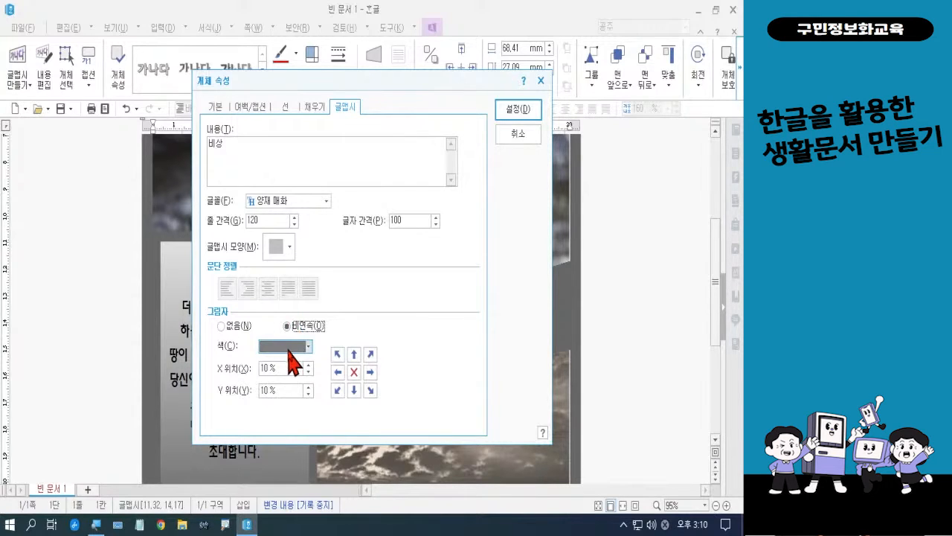
click(260, 368)
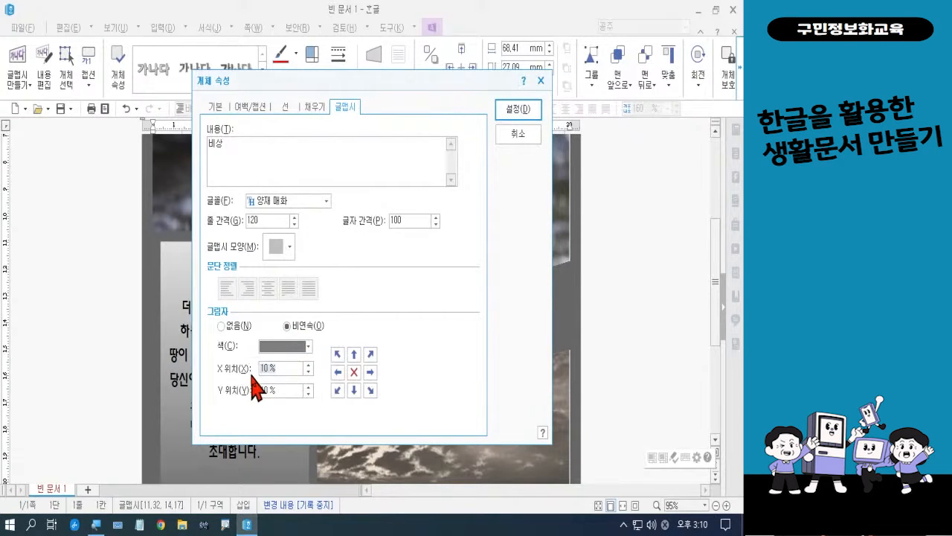
text(3)
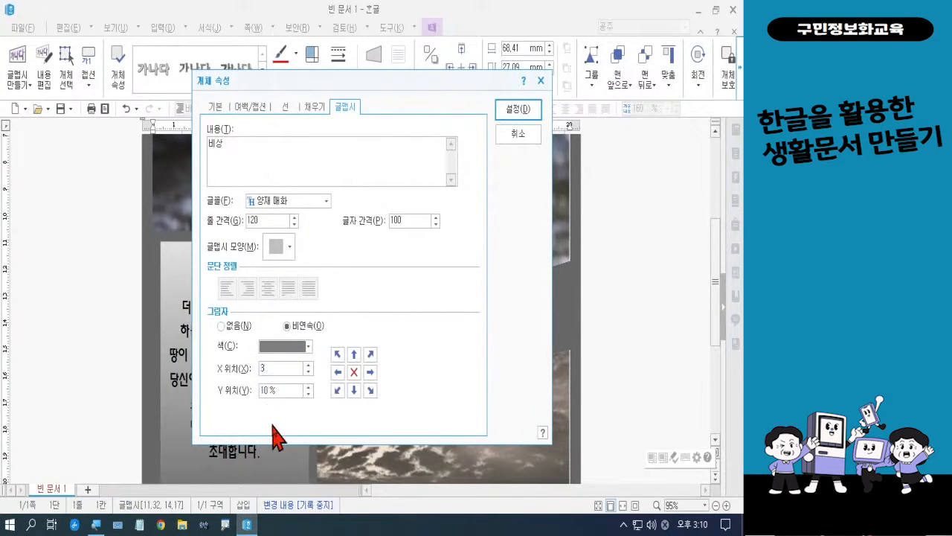
click(270, 389)
text(4)
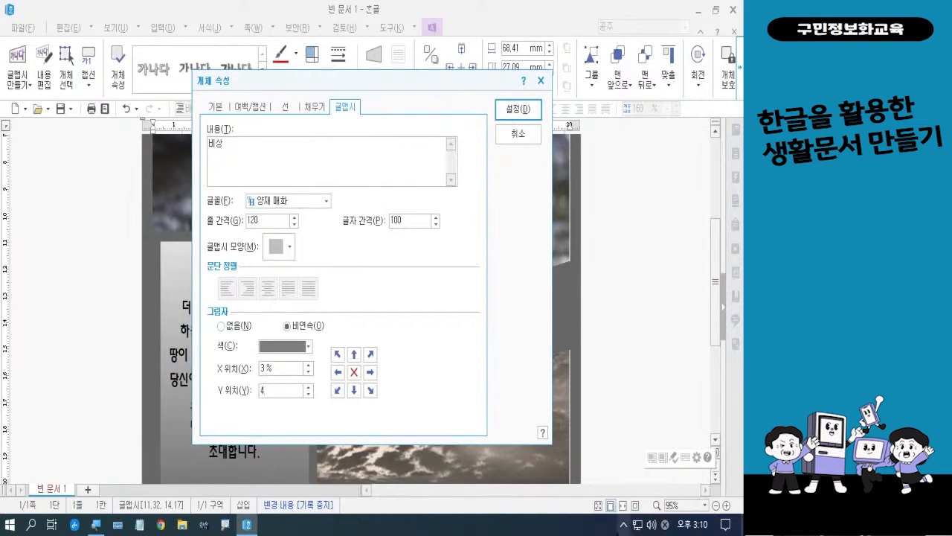
key(Return)
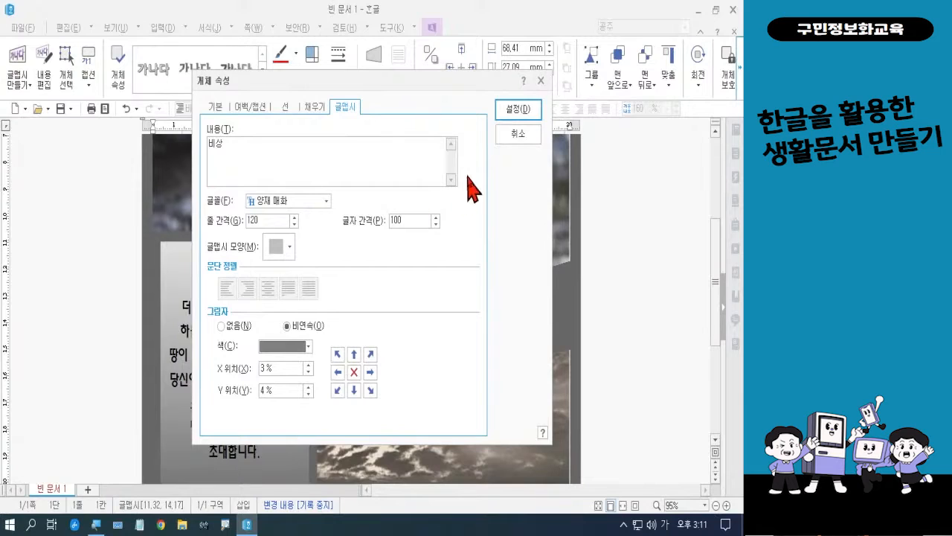
click(513, 112)
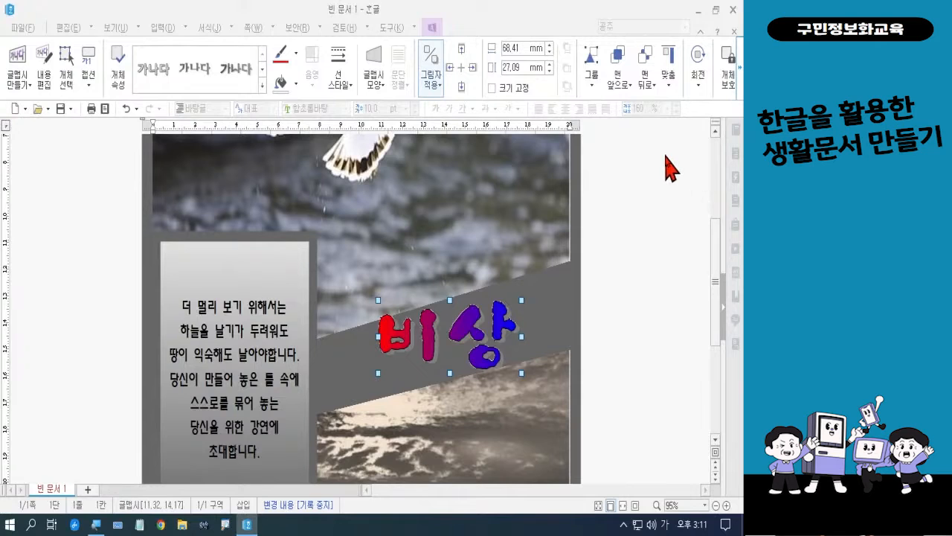
Rotate the "비상" 글맵시 counterclockwise to follow the diagonal band's slope, and shift it slightly up over the band's upper edge.
click(699, 88)
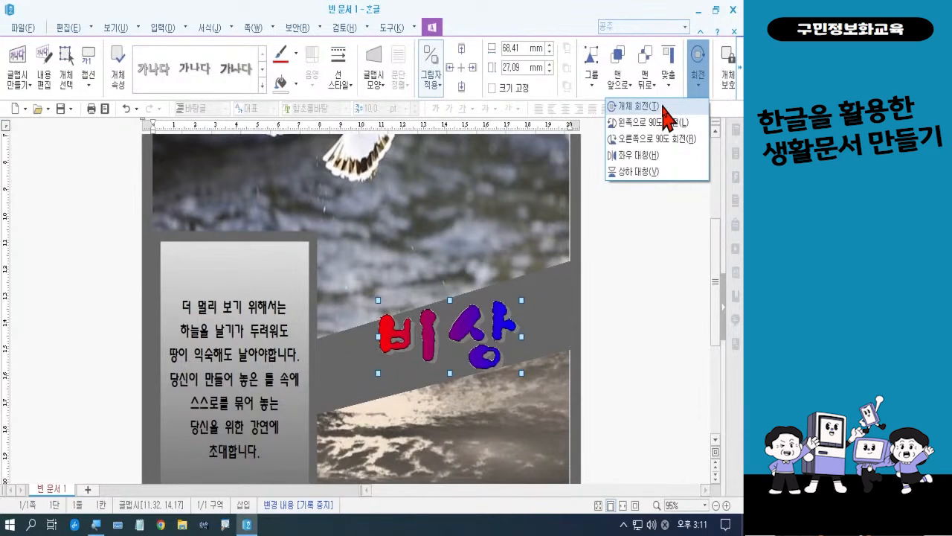
click(662, 107)
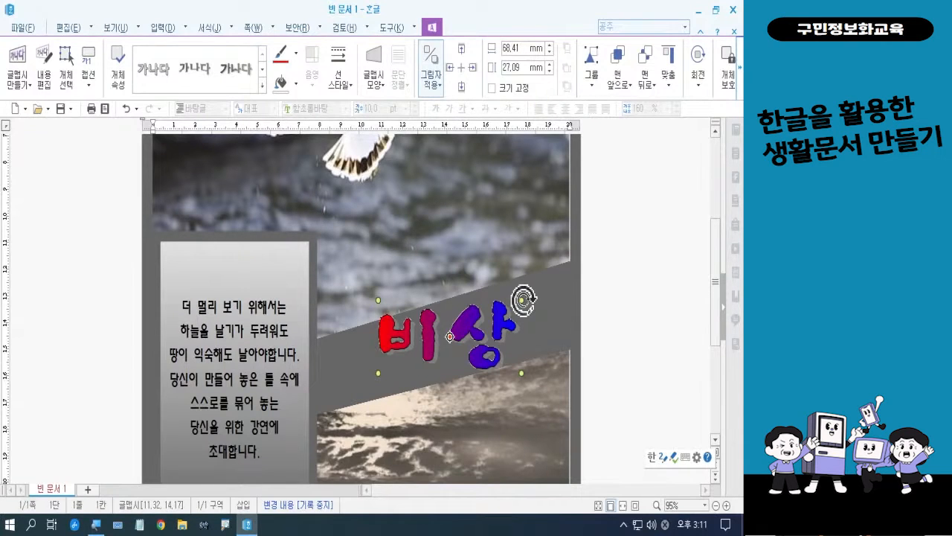
drag(523, 299, 505, 285)
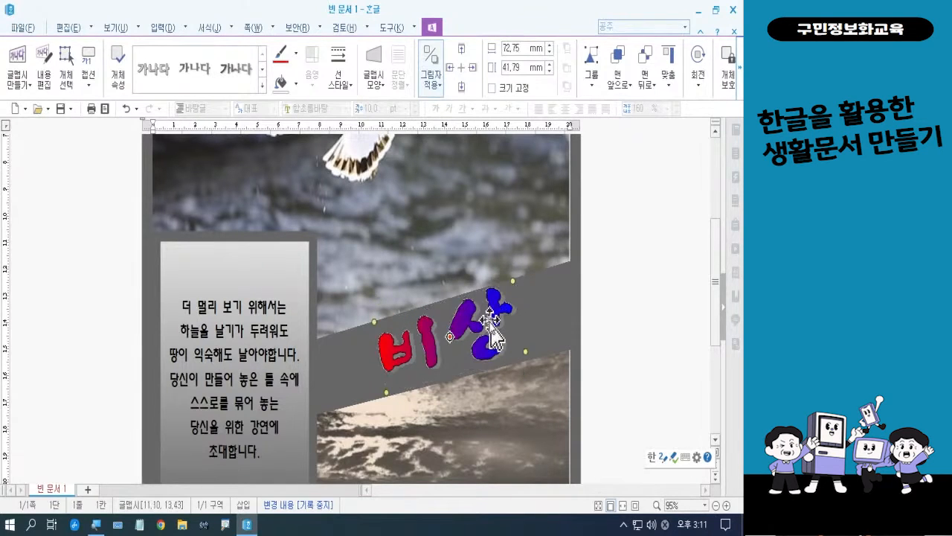
drag(491, 329, 486, 309)
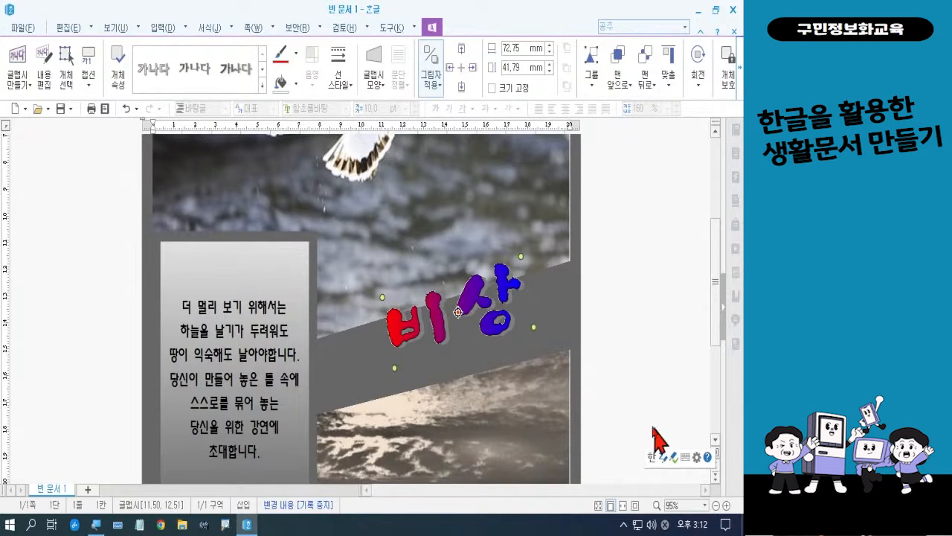
Duplicate the rotated "비상" 글맵시 and place the copy directly below the original.
drag(467, 288, 470, 416)
drag(472, 421, 473, 424)
drag(715, 292, 718, 325)
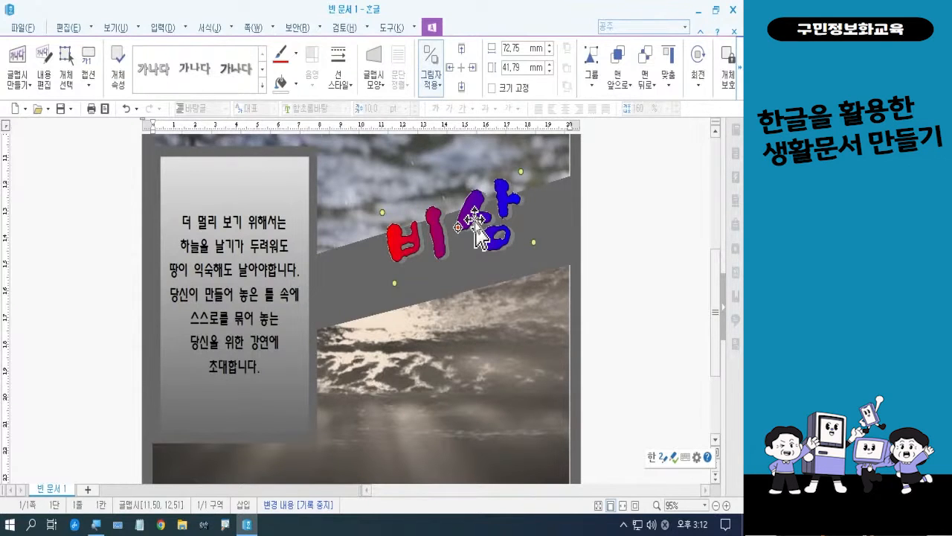
drag(482, 232, 488, 309)
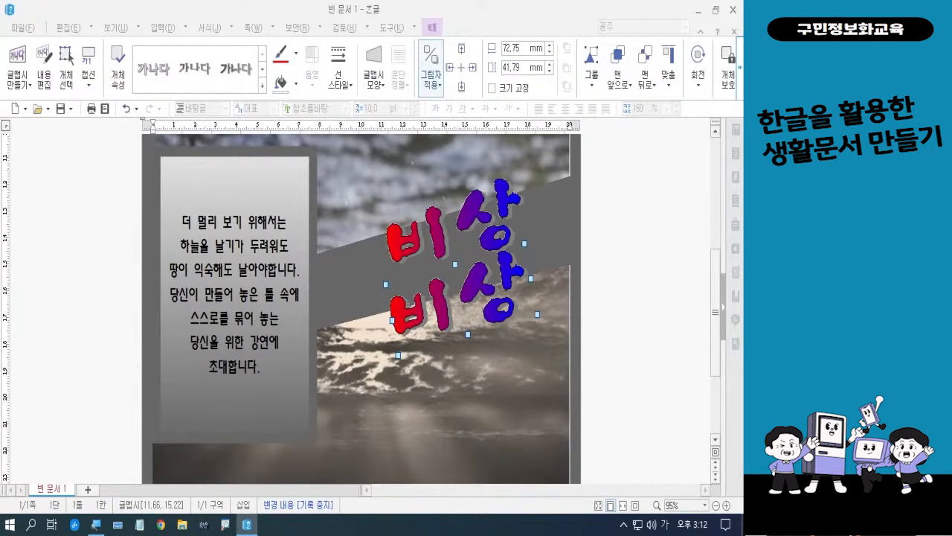
Replace the lower "비상" 글맵시 copy's text with "Dream of Flight!!" in its object properties.
double_click(435, 316)
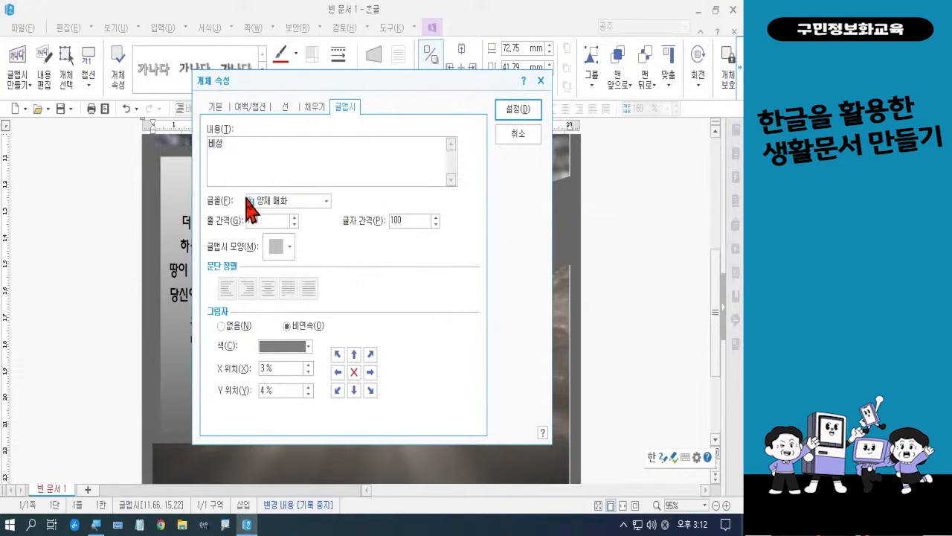
key(BackSpace)
key(BackSpace)
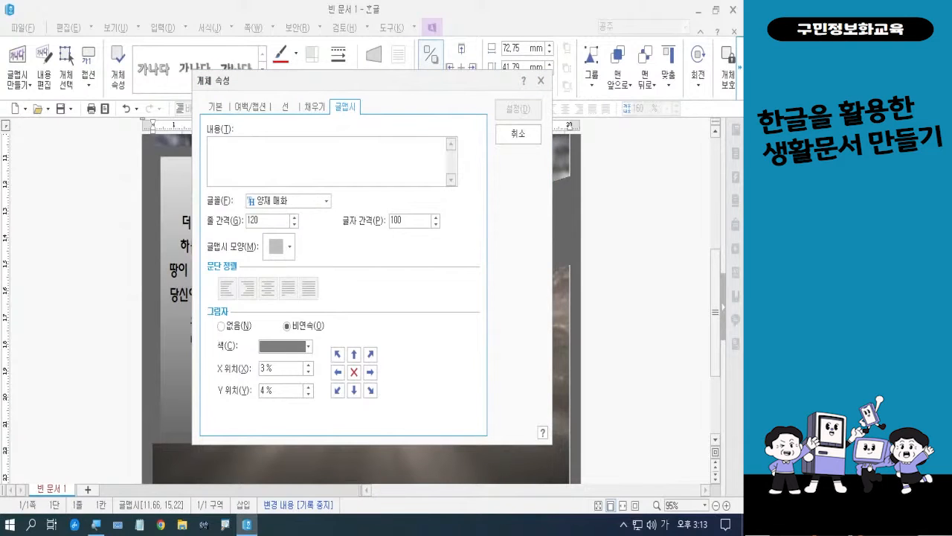
key(Hangul)
click(254, 151)
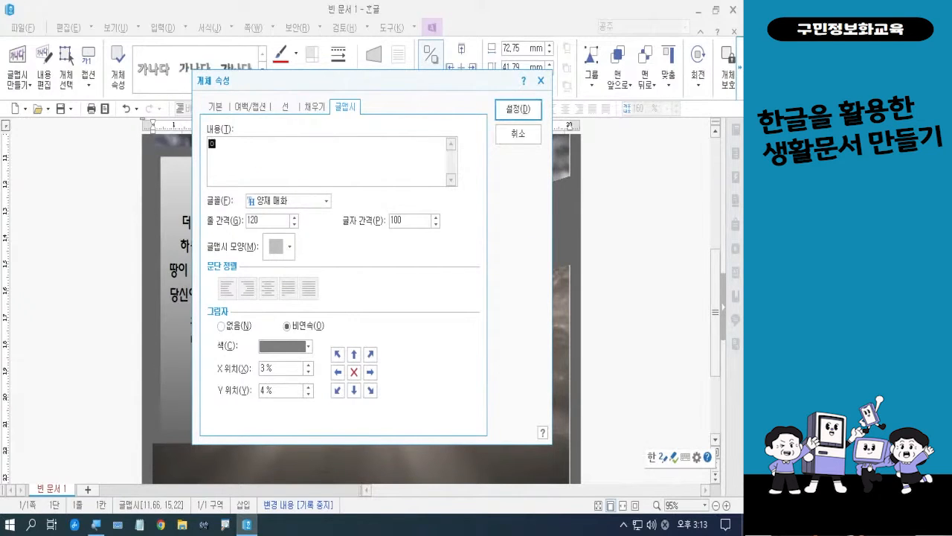
key(Hangul)
text(Dream of Flight!!)
Try several gradient presets for the copied 글맵시's fill and settle on the yellow-to-red 일출 type.
click(316, 110)
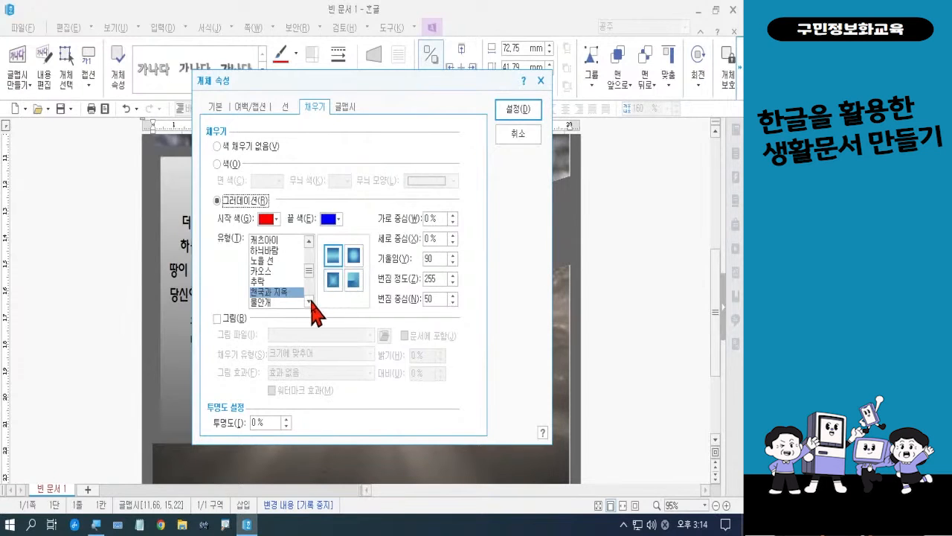
click(276, 303)
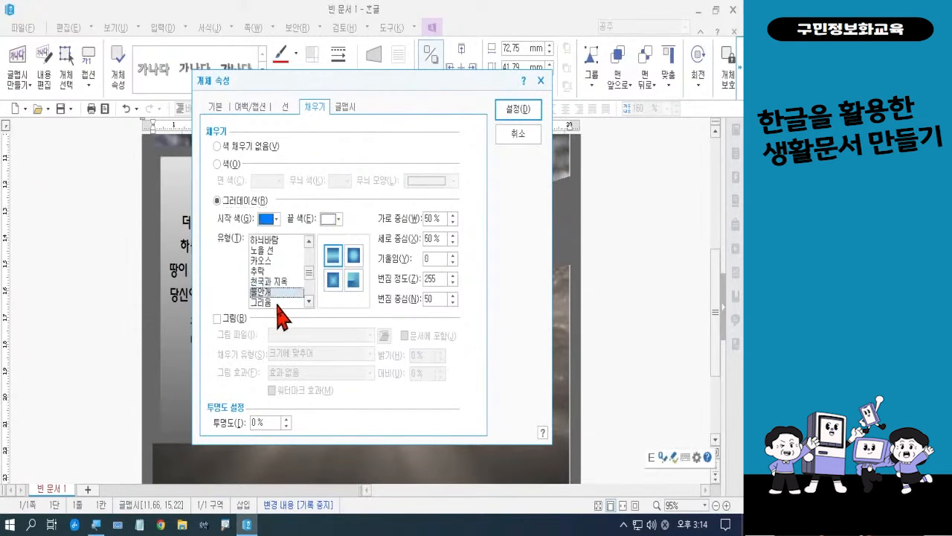
click(270, 272)
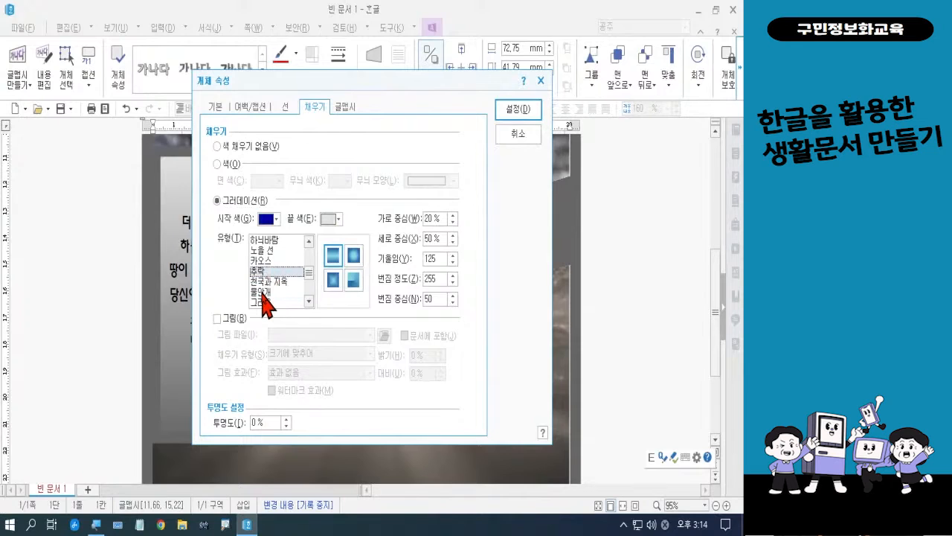
click(268, 261)
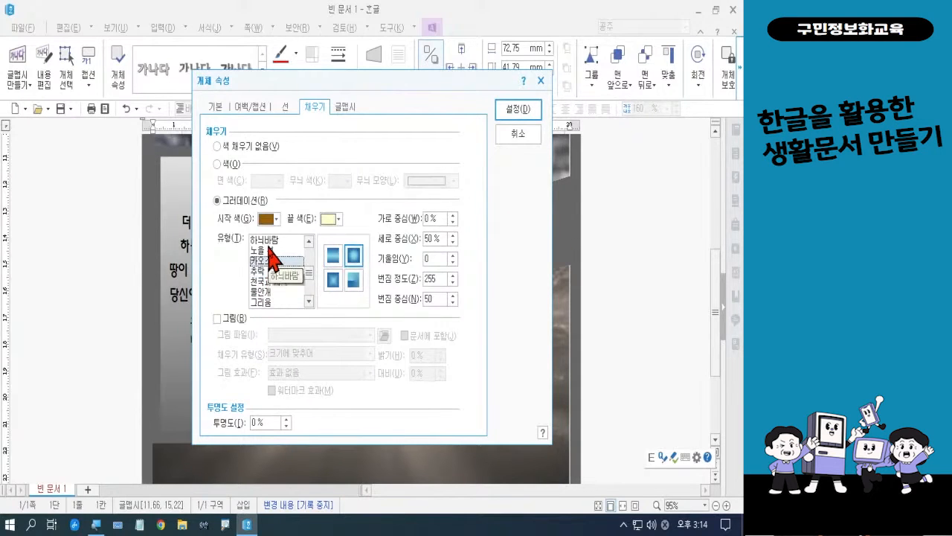
click(268, 243)
click(309, 302)
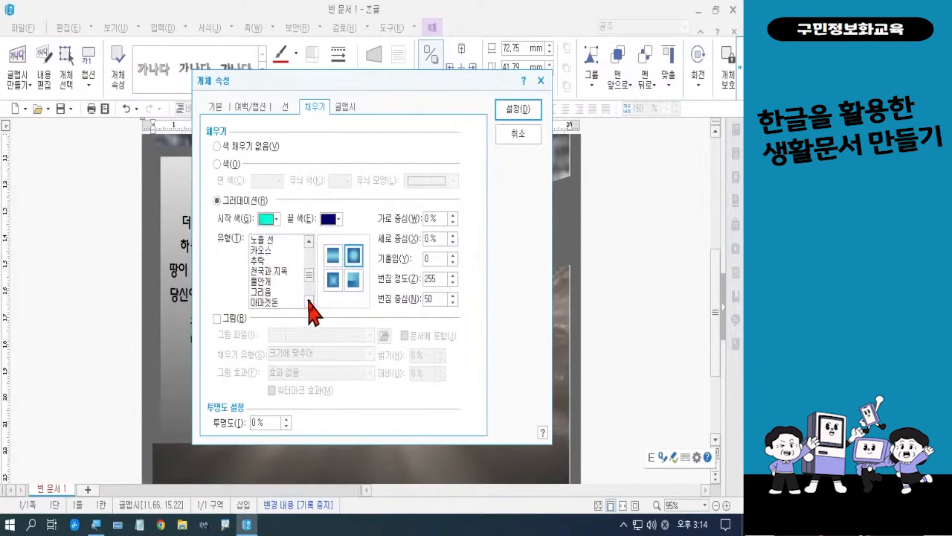
click(309, 302)
click(275, 283)
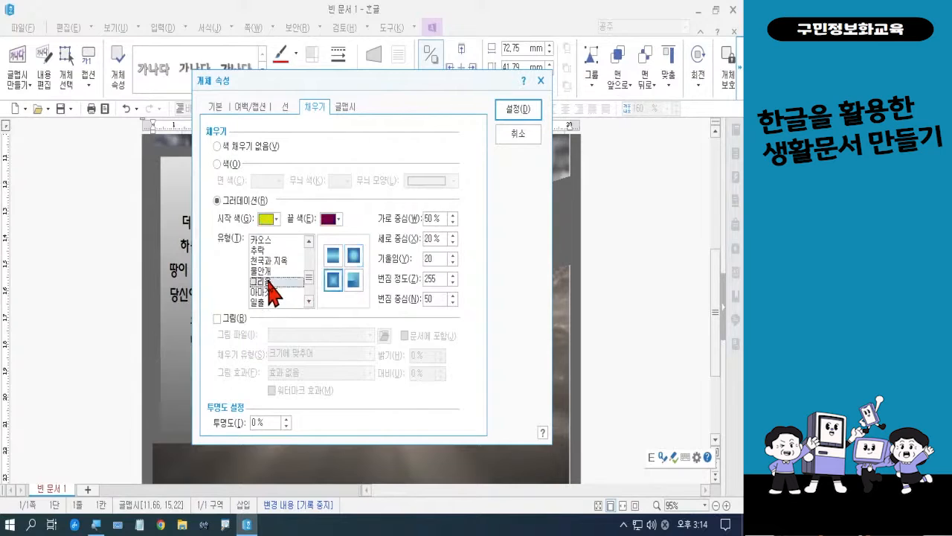
click(265, 302)
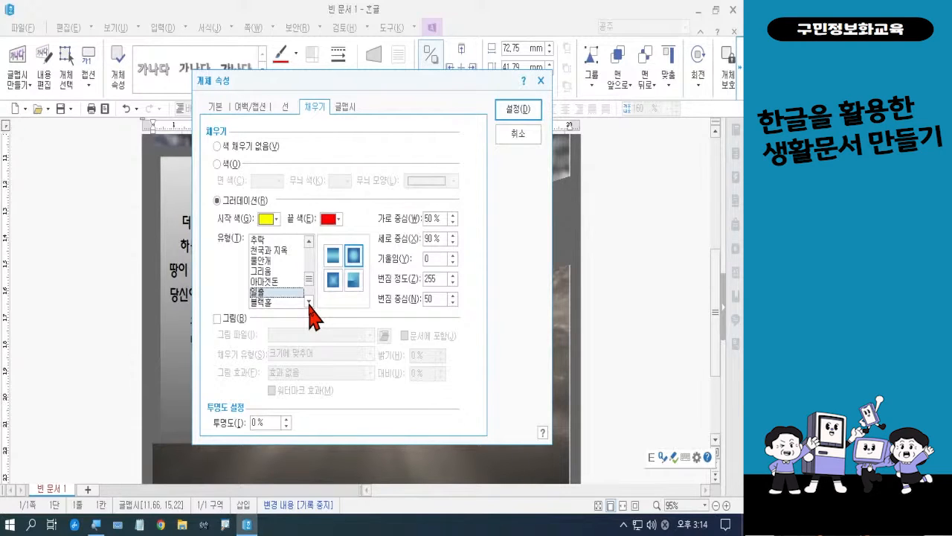
Change the "Dream of Flight!!" 글맵시 shape to the downward-curving form that tapers toward the text's right end.
click(346, 113)
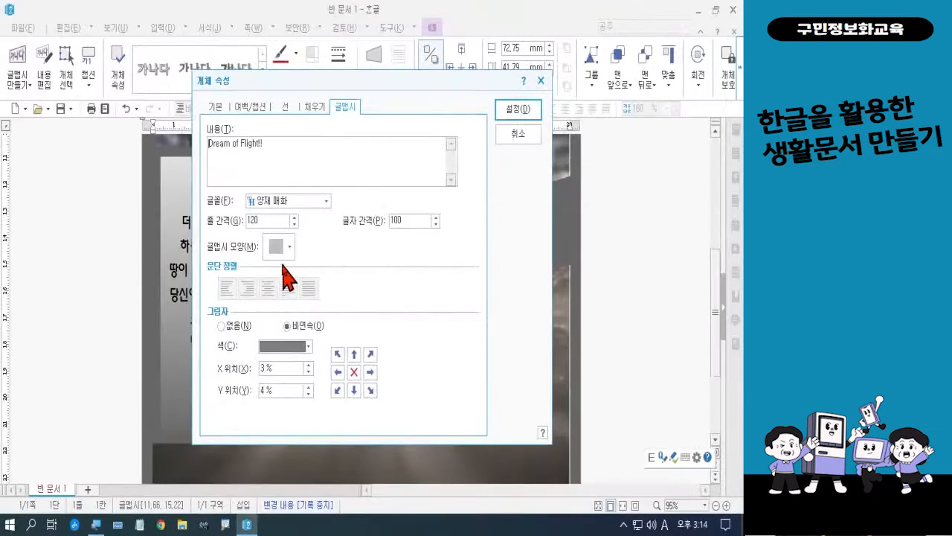
click(289, 251)
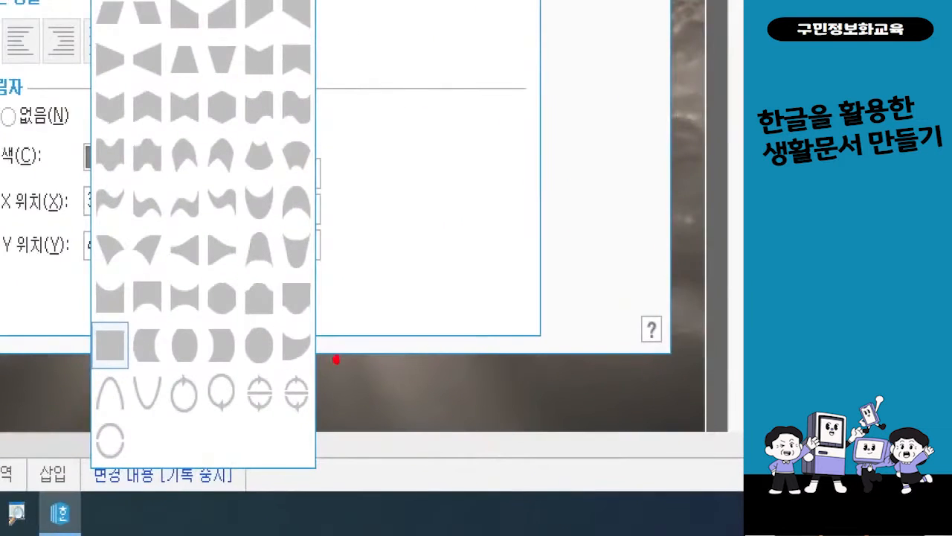
drag(387, 449, 358, 457)
mouse_move(283, 378)
mouse_down()
mouse_move(272, 308)
mouse_move(333, 370)
mouse_up()
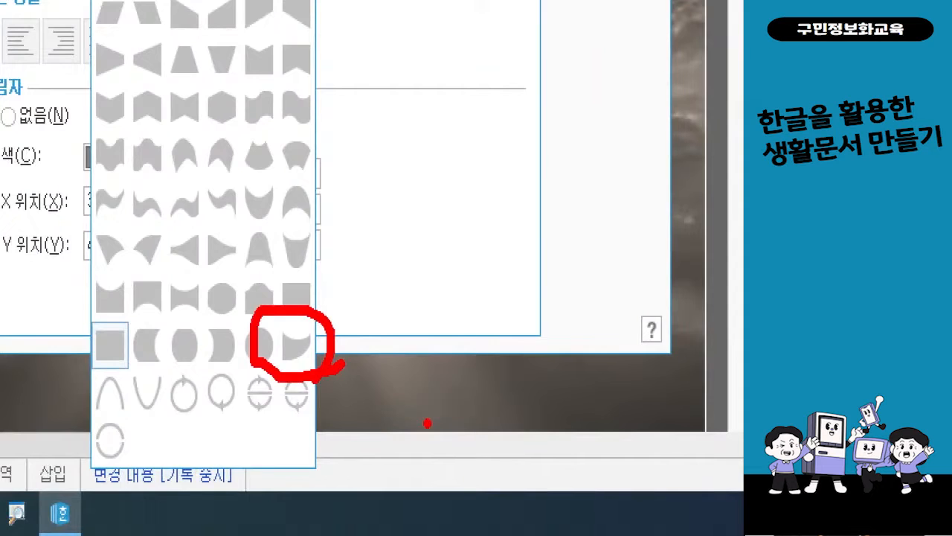
key(Escape)
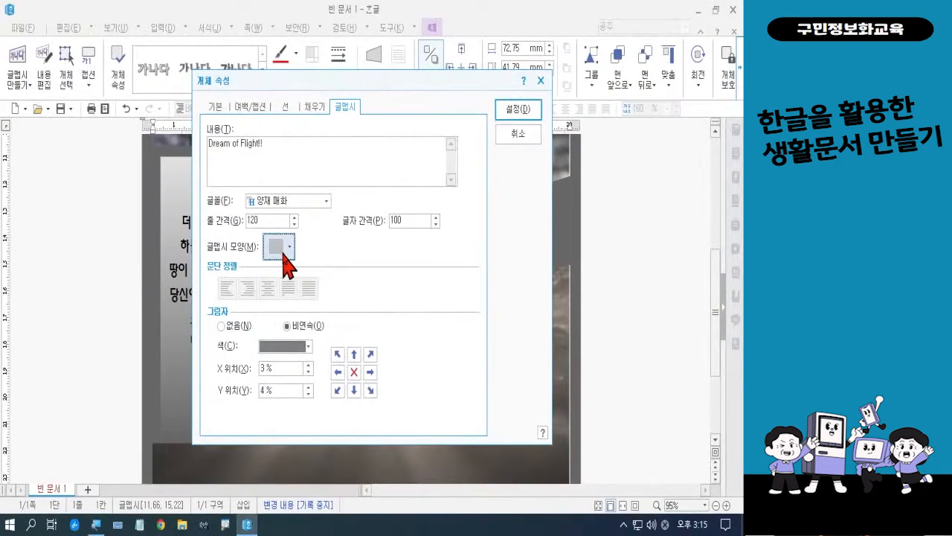
click(284, 250)
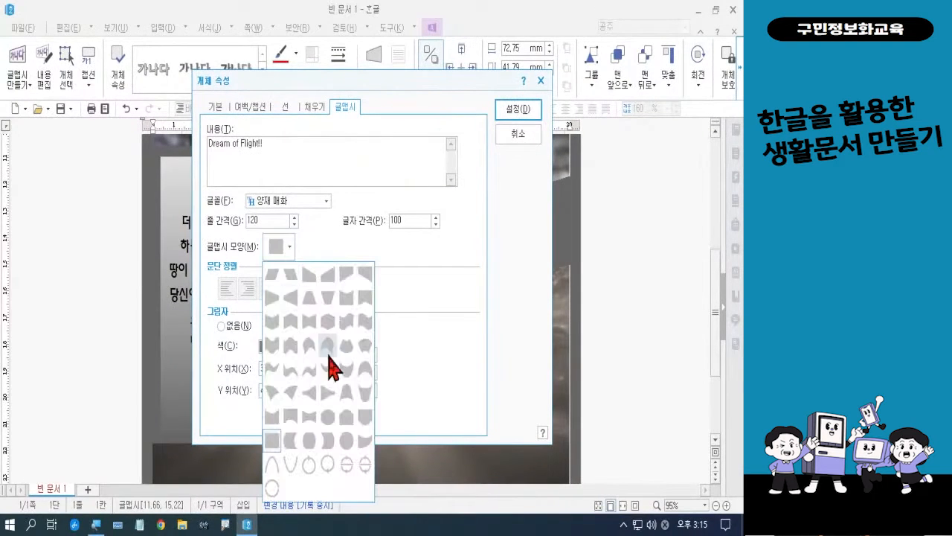
click(365, 441)
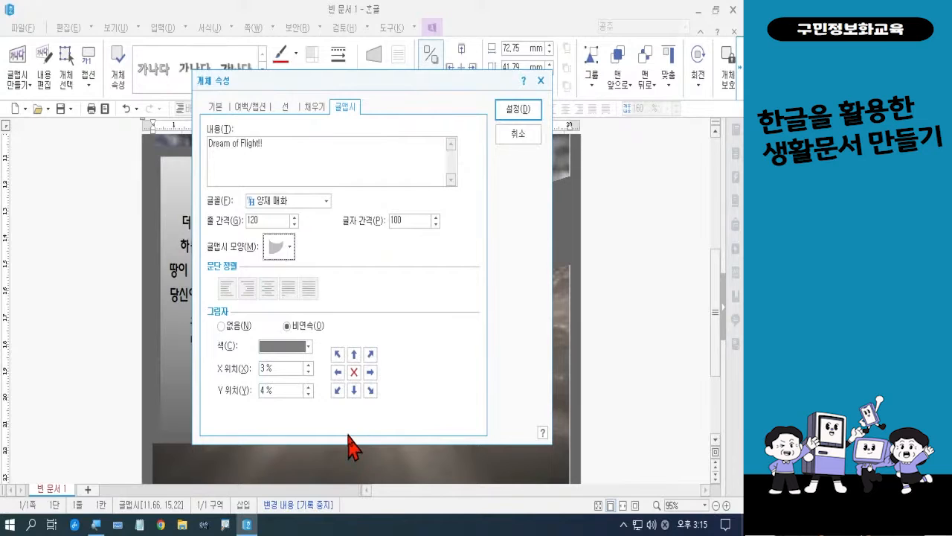
Set the 글맵시 shadow to X 위치 1% and Y 위치 1%, and apply the properties.
drag(280, 368, 245, 404)
text(1 %)
text(1)
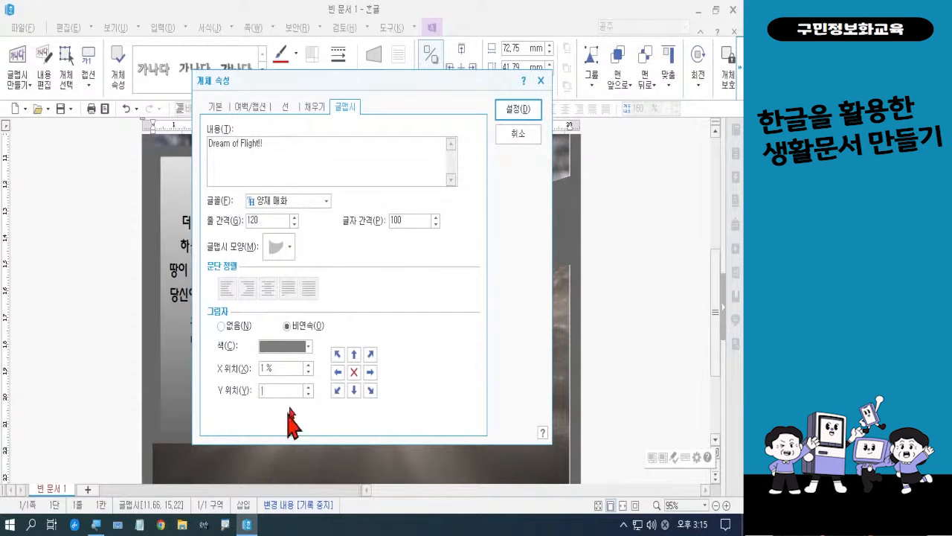
click(514, 114)
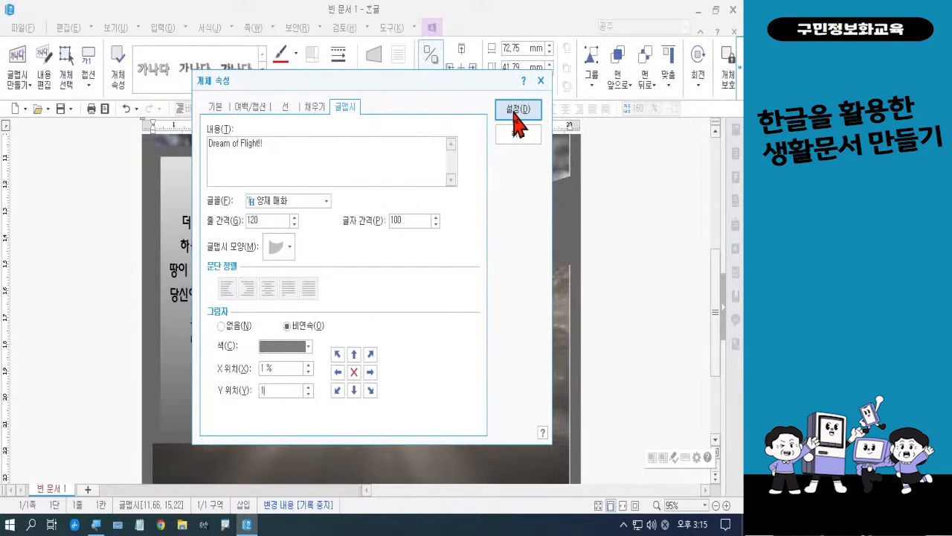
click(514, 113)
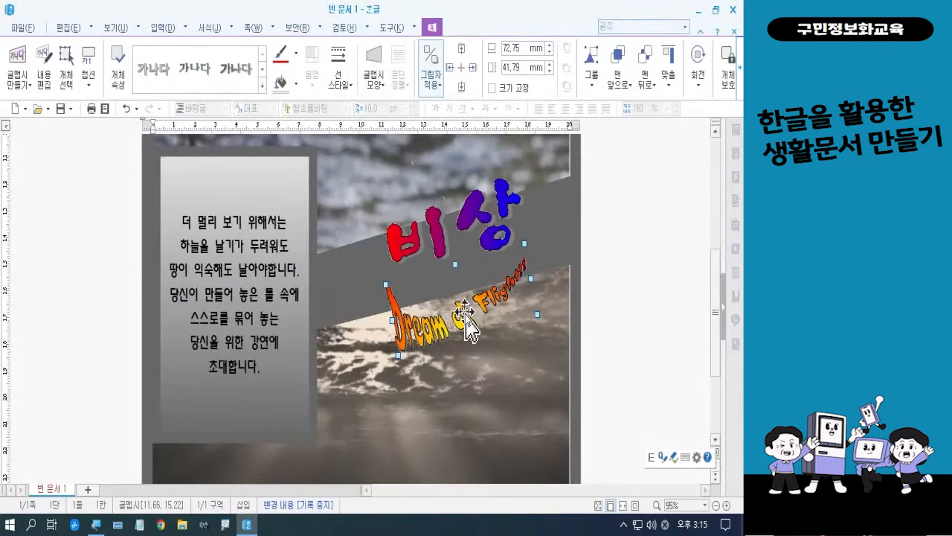
Move the "Dream of Flight!!" 글맵시 up beneath "비상" and enlarge it to about 98 × 48 mm, then deselect it.
drag(465, 316, 466, 300)
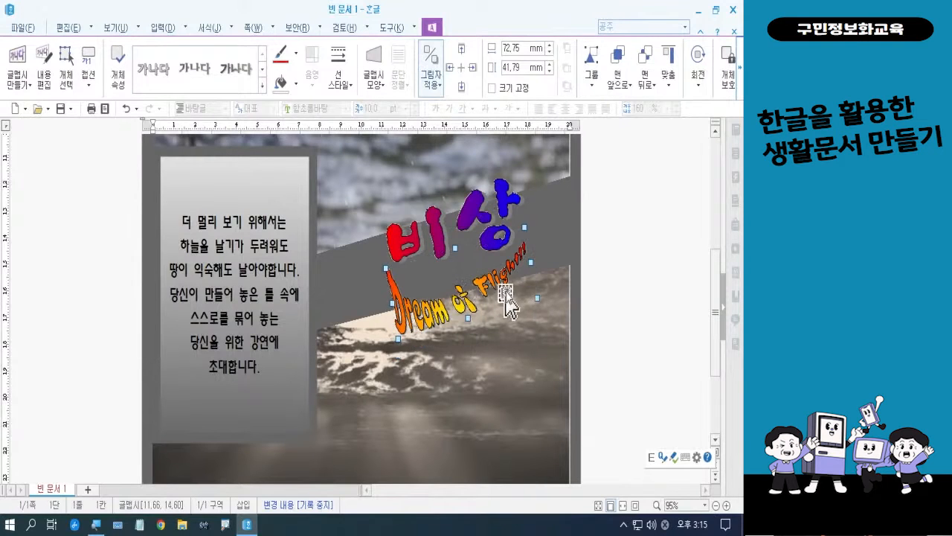
drag(531, 262, 551, 256)
drag(490, 320, 361, 313)
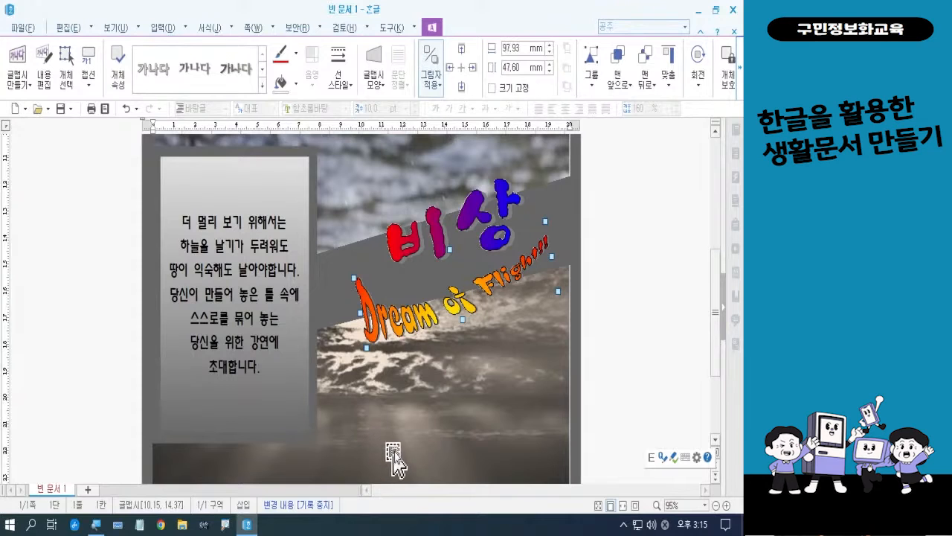
click(633, 371)
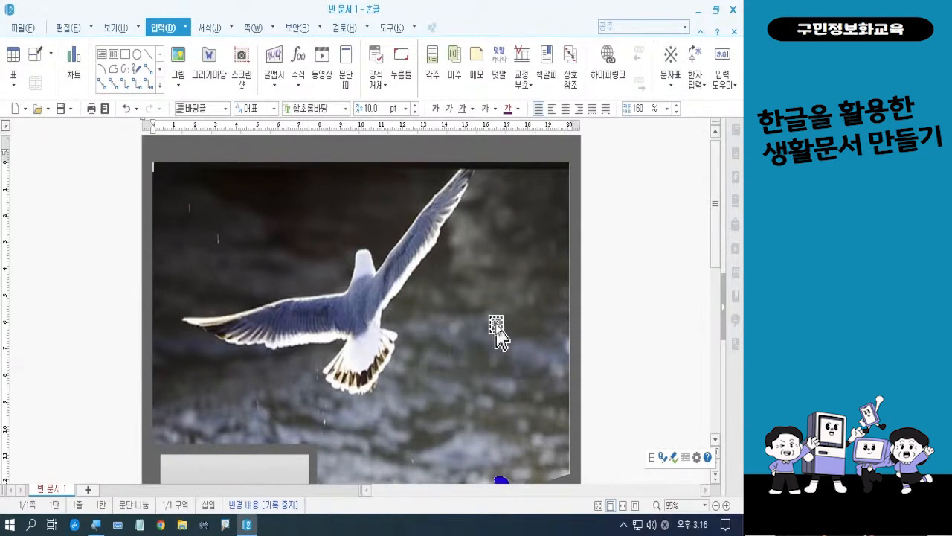
Widen the seagull picture polygon slightly at its right edge to about 201 mm.
scroll(495, 334, down, 3)
scroll(495, 334, down, 6)
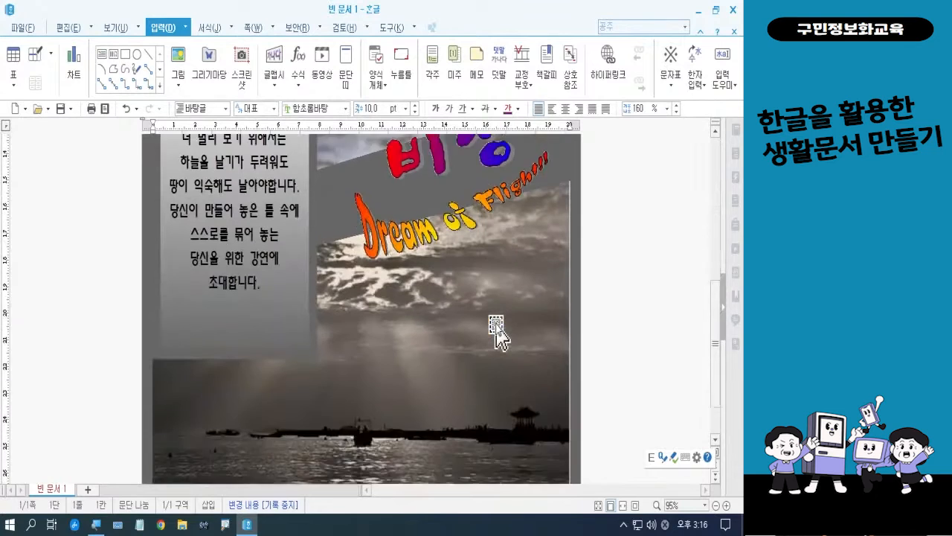
scroll(495, 335, up, 4)
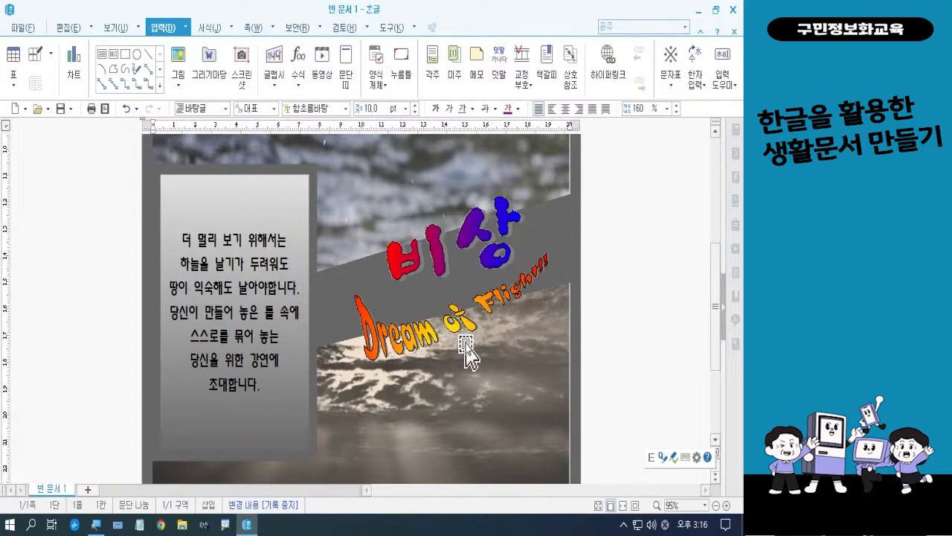
scroll(467, 350, up, 6)
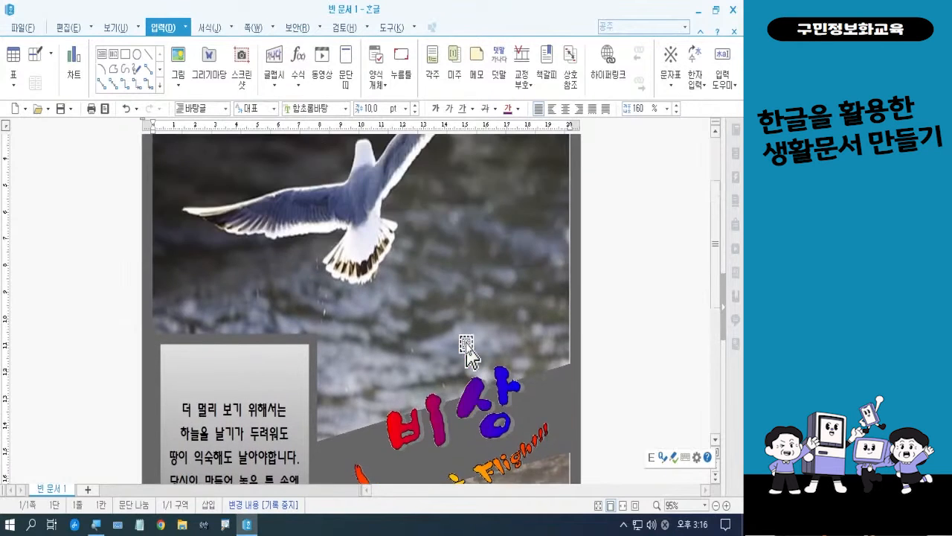
scroll(469, 350, up, 1)
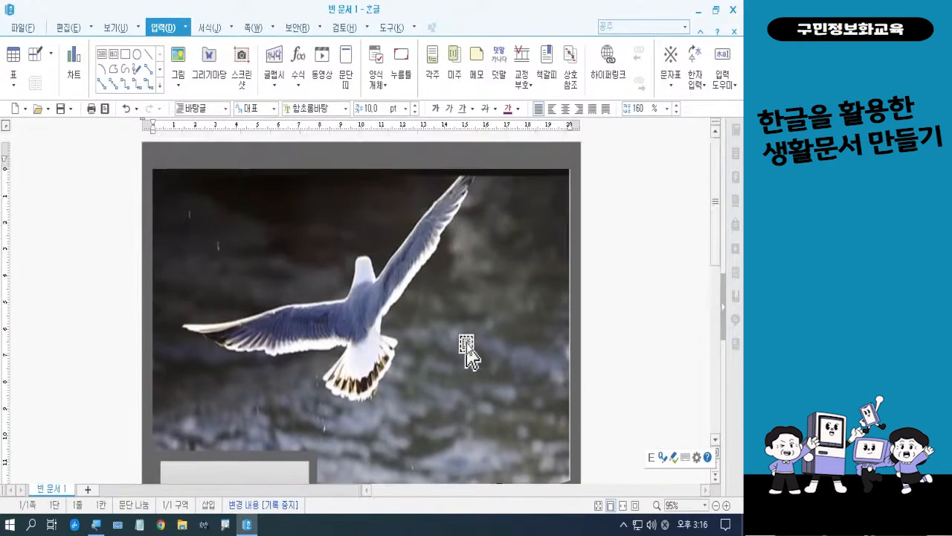
click(560, 371)
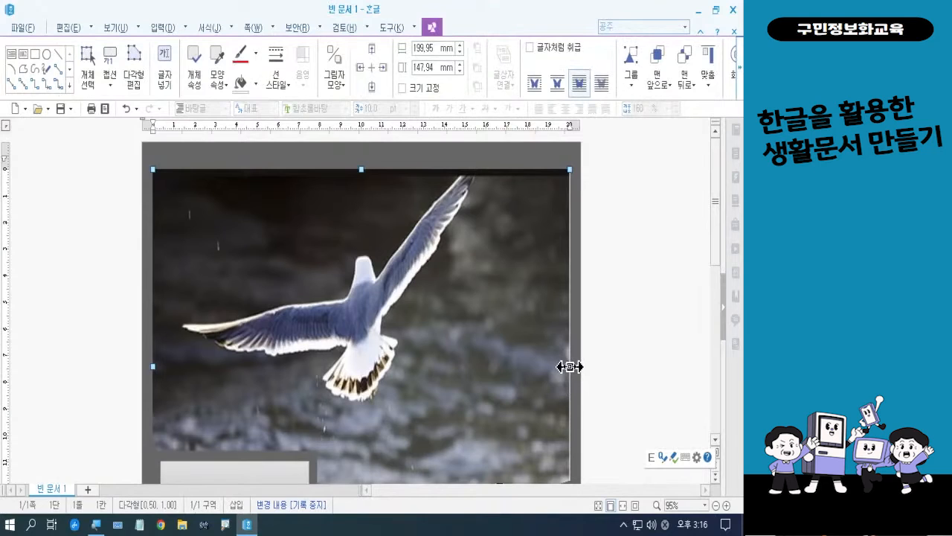
drag(570, 367, 572, 369)
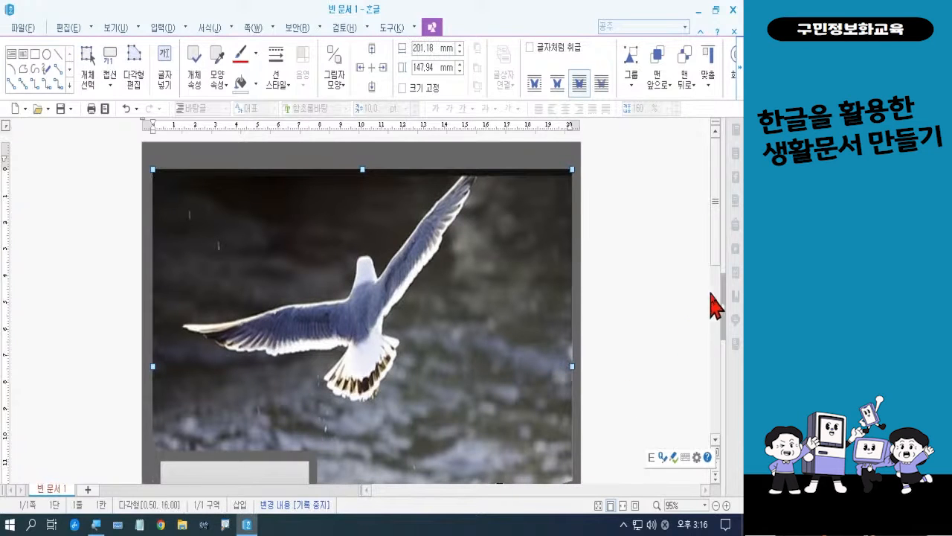
Widen the lower seascape polygon slightly at its right edge to match the seagull polygon, and deselect it.
drag(721, 262, 722, 410)
click(561, 360)
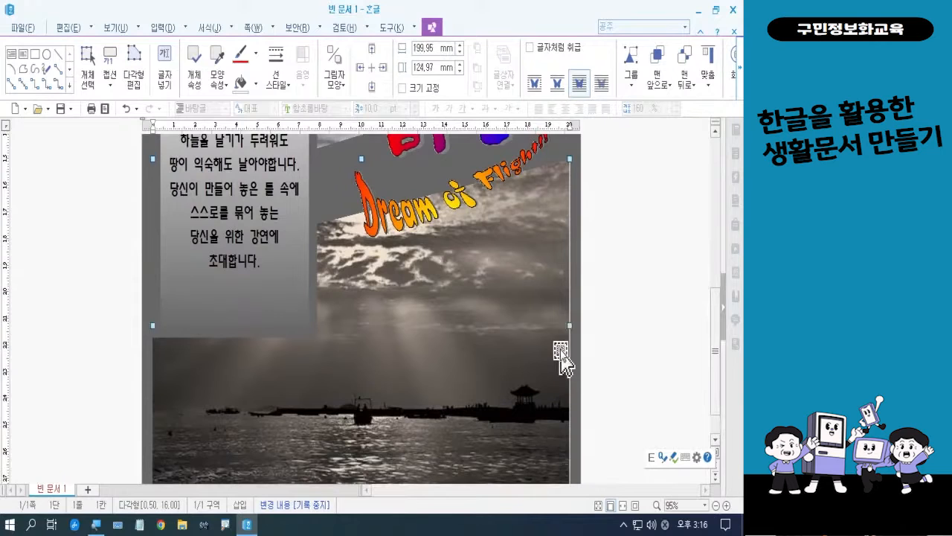
drag(570, 324, 572, 324)
click(626, 347)
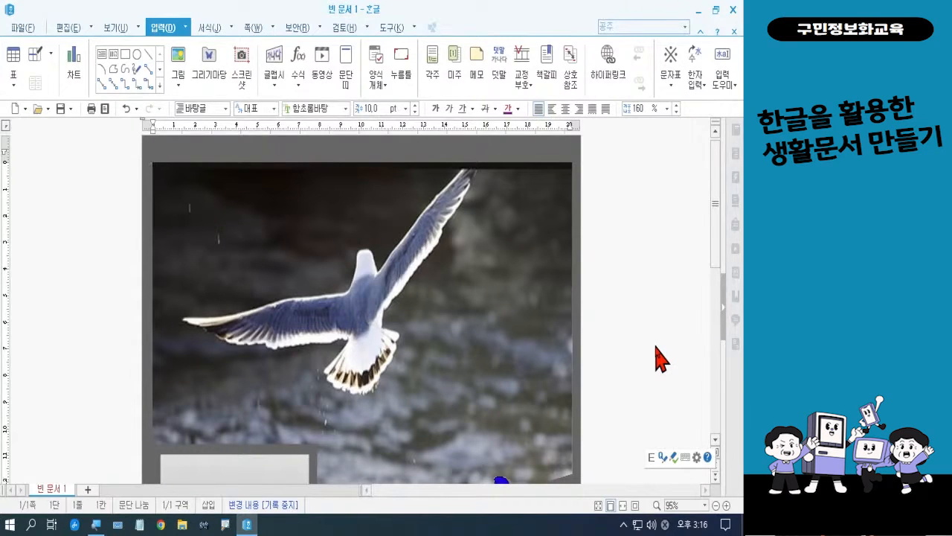
Check the whole page layout in print preview and return to editing.
click(105, 108)
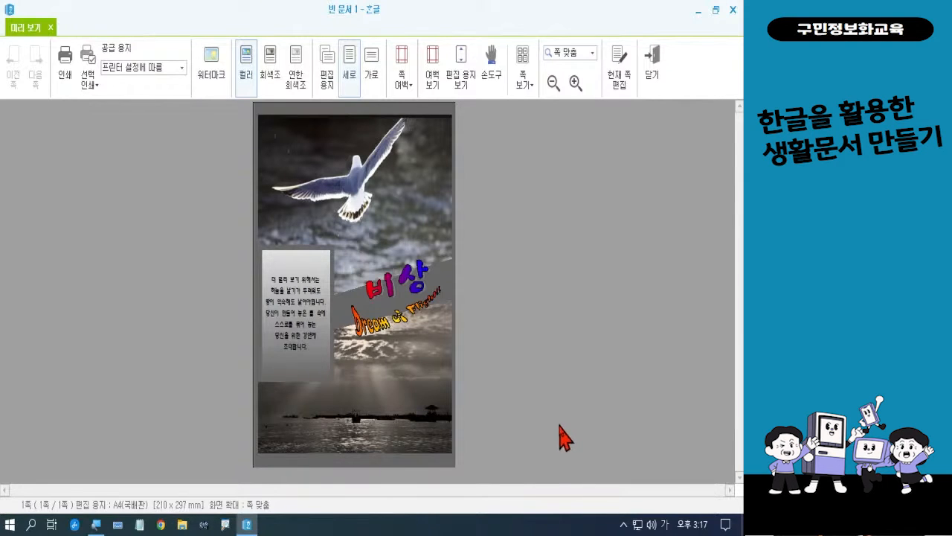
click(653, 82)
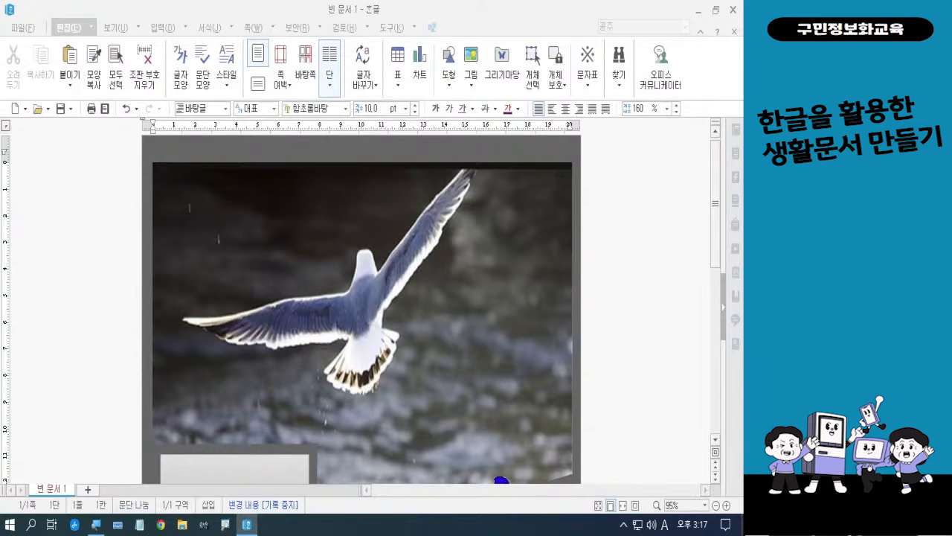
Save the invitation as the Hangul document 강연안내문1 in the desktop folder 폼나는 문서.
key(Hangul)
click(23, 29)
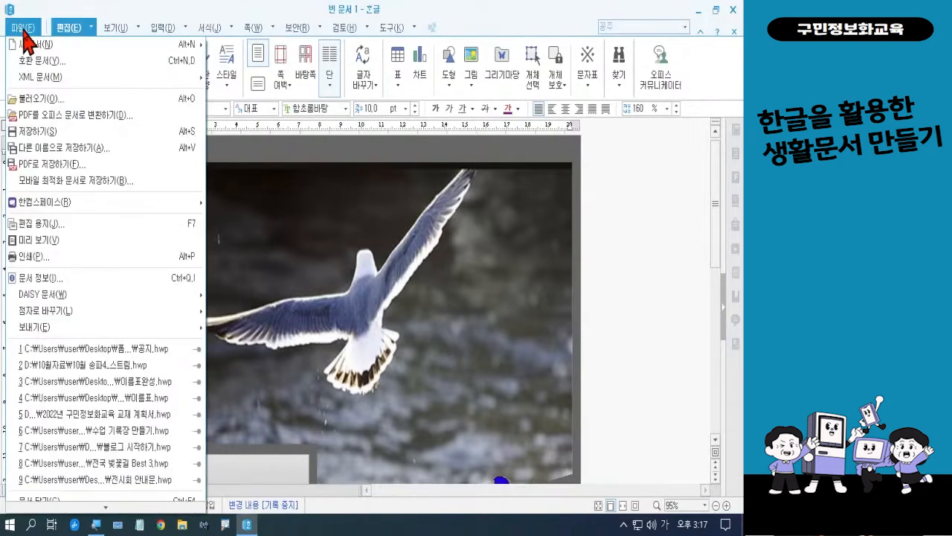
click(48, 133)
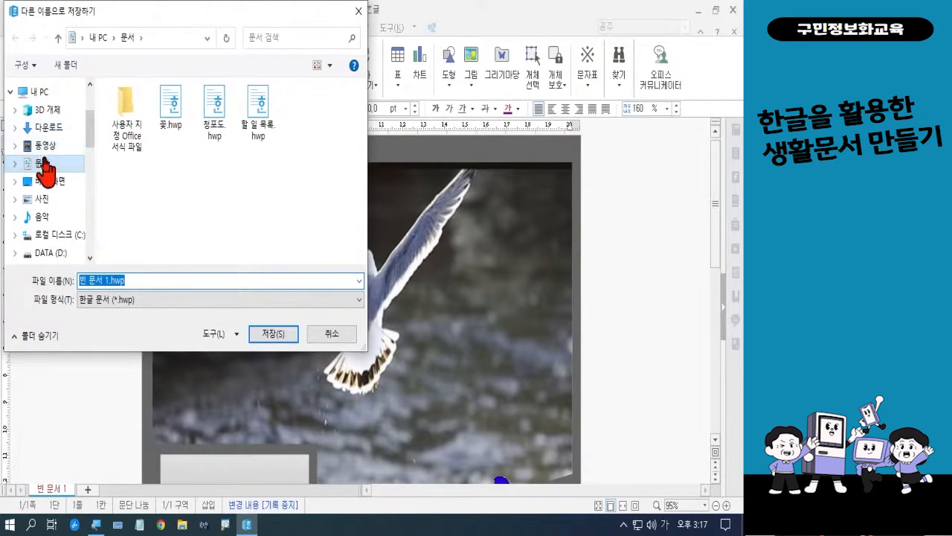
click(47, 183)
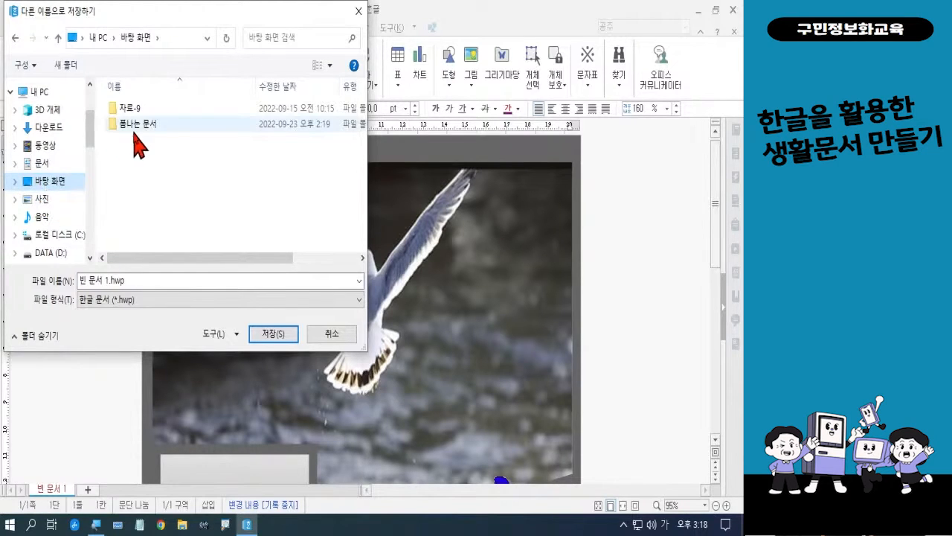
mouse_move(139, 145)
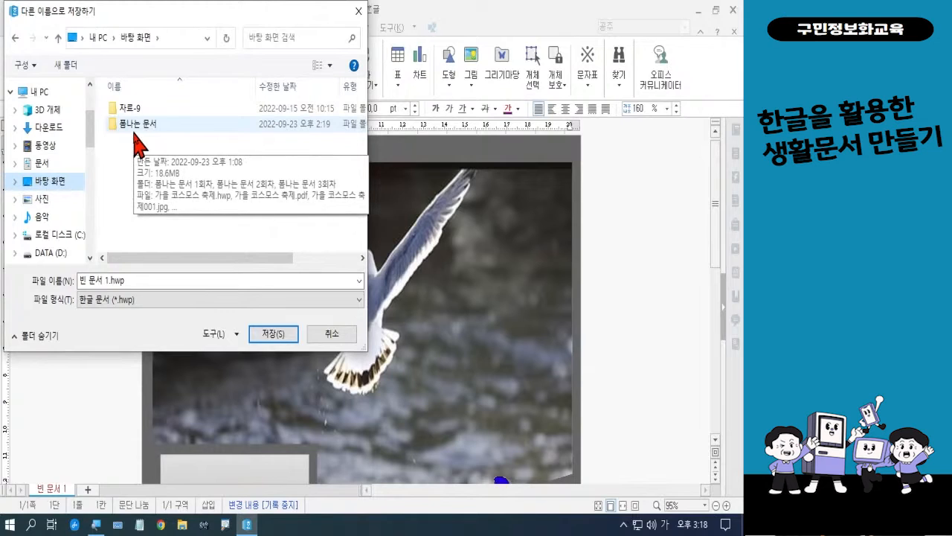
double_click(136, 134)
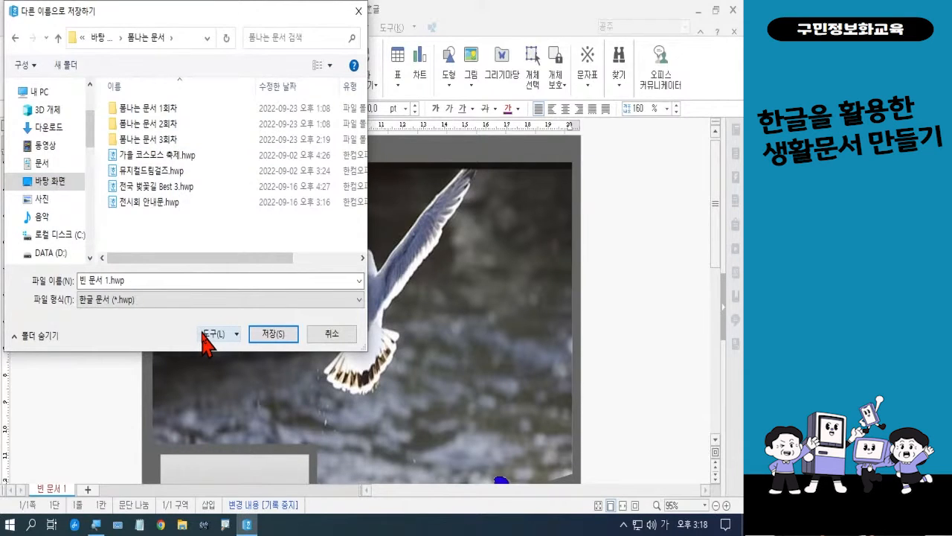
double_click(137, 281)
text(강연)
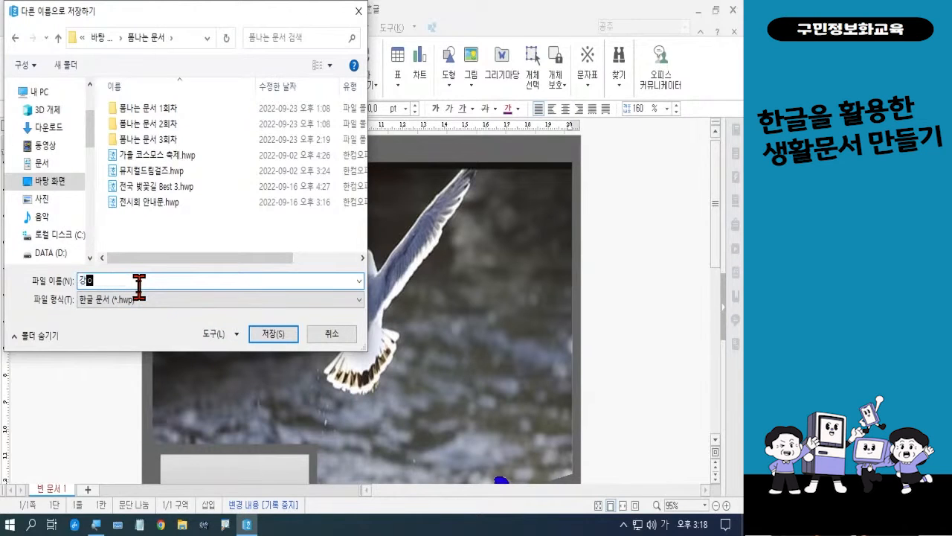
text(안ㄴ)
text(내문1)
click(264, 333)
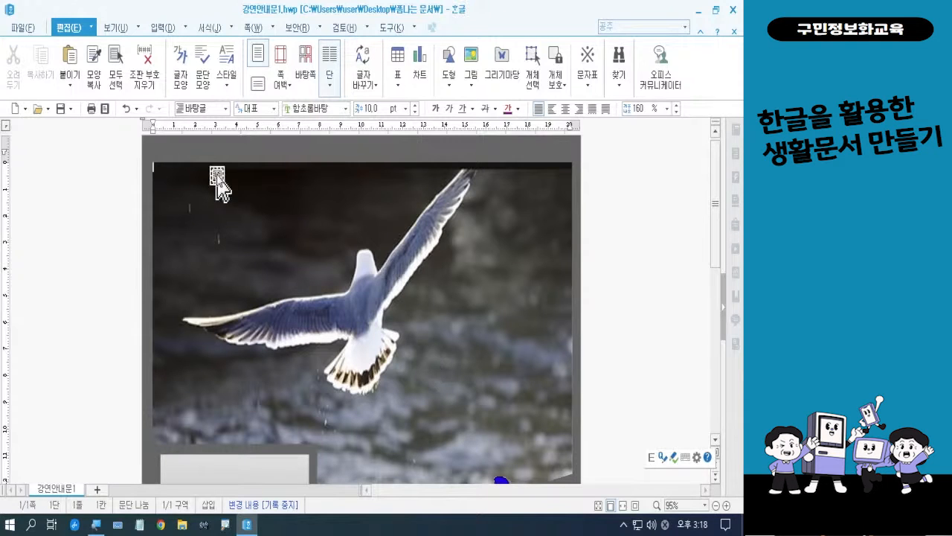
Save a copy of the invitation as the JPG image 강연안내문1.jpg in the same folder and close the word processor.
click(22, 27)
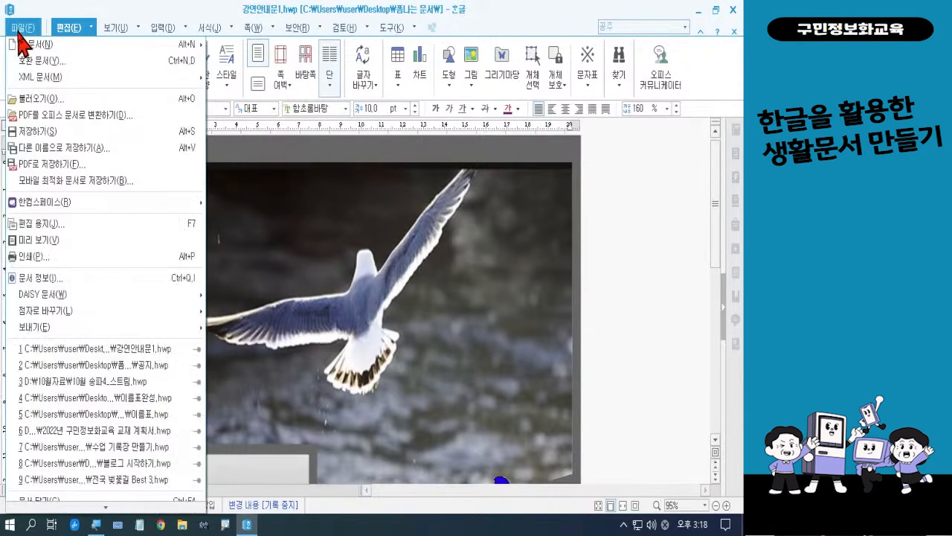
click(54, 152)
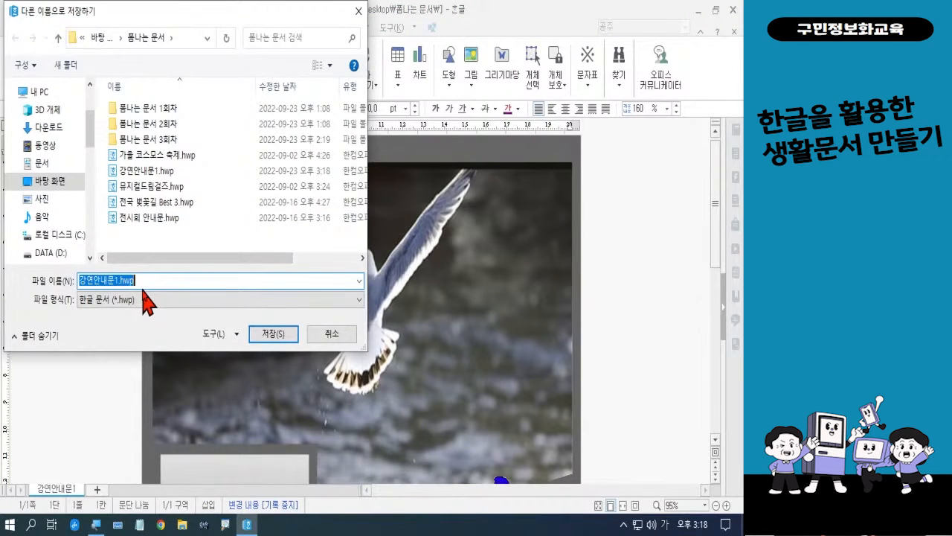
click(134, 301)
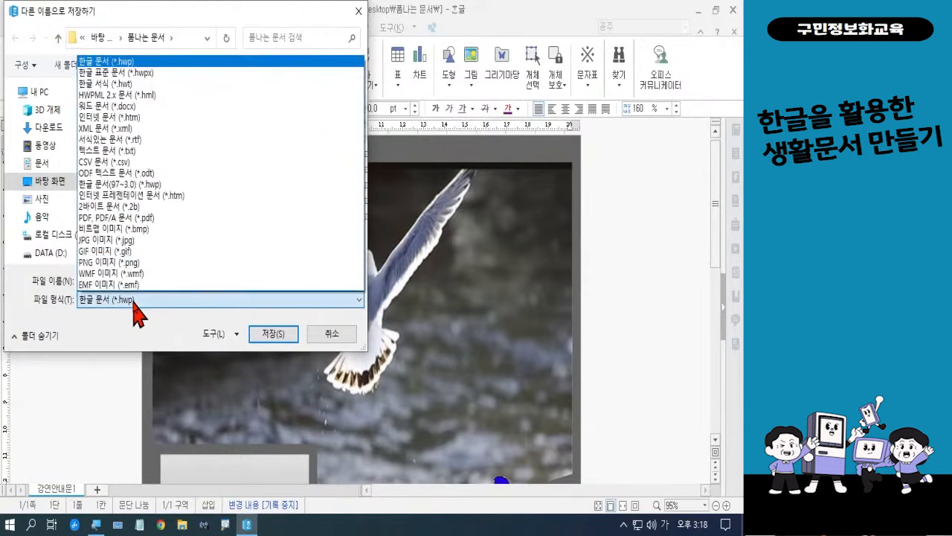
click(119, 239)
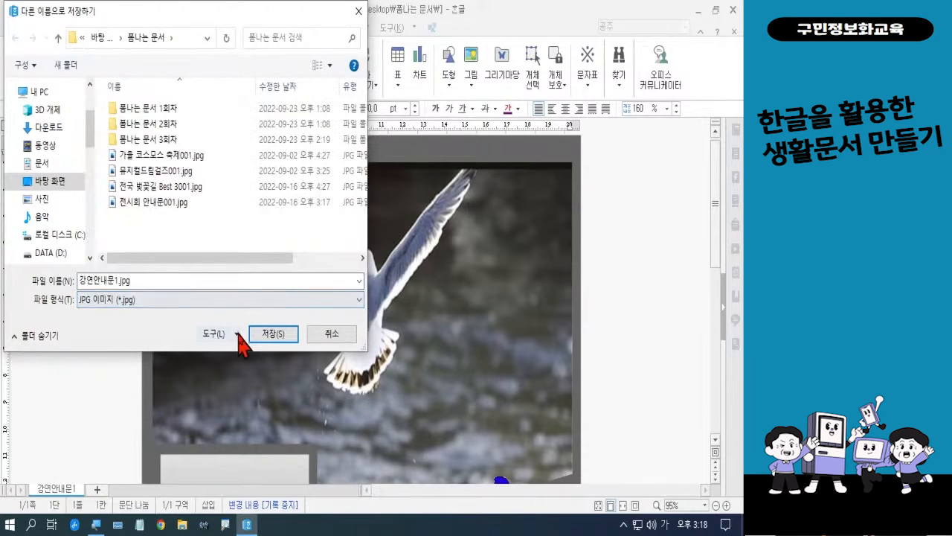
click(266, 335)
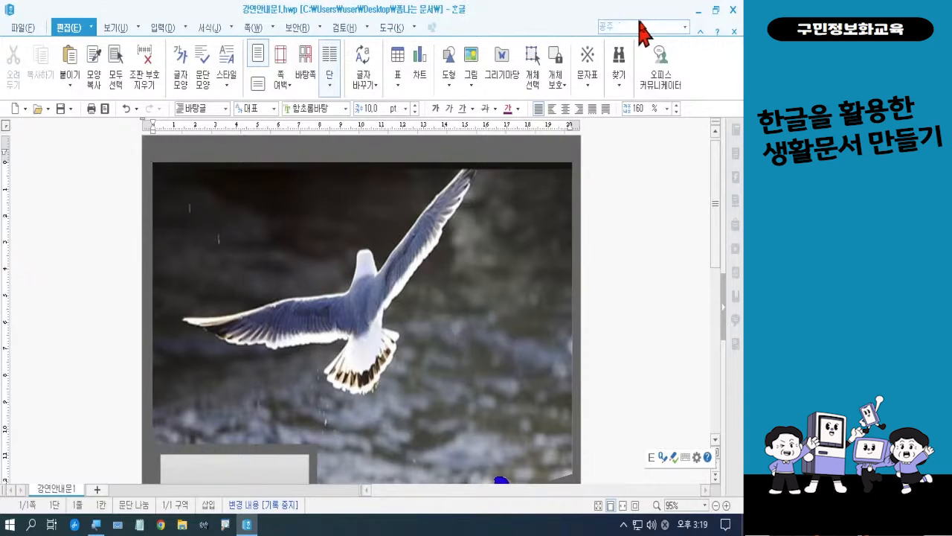
click(732, 11)
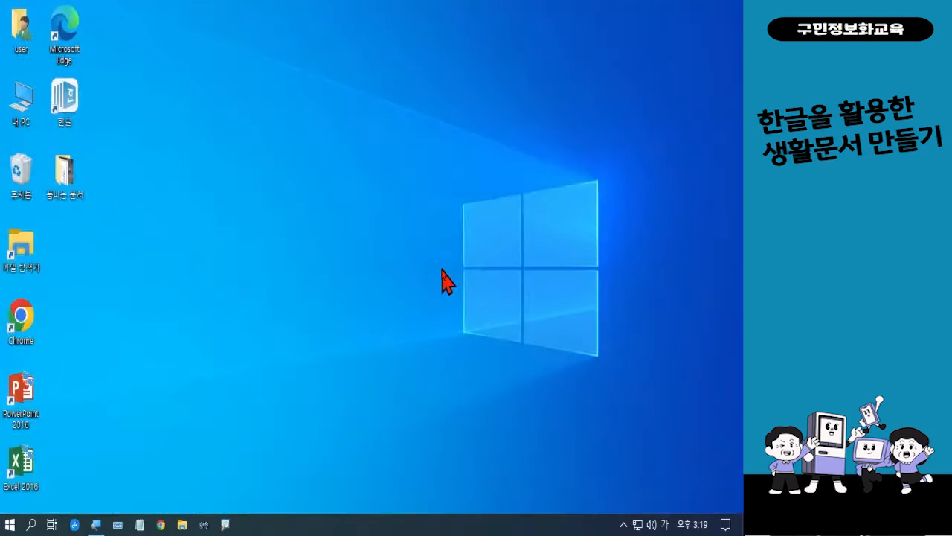
Switch to File Explorer, view the exported image 강연안내문1001.jpg in the 폼나는 문서 folder, and close both windows.
double_click(66, 199)
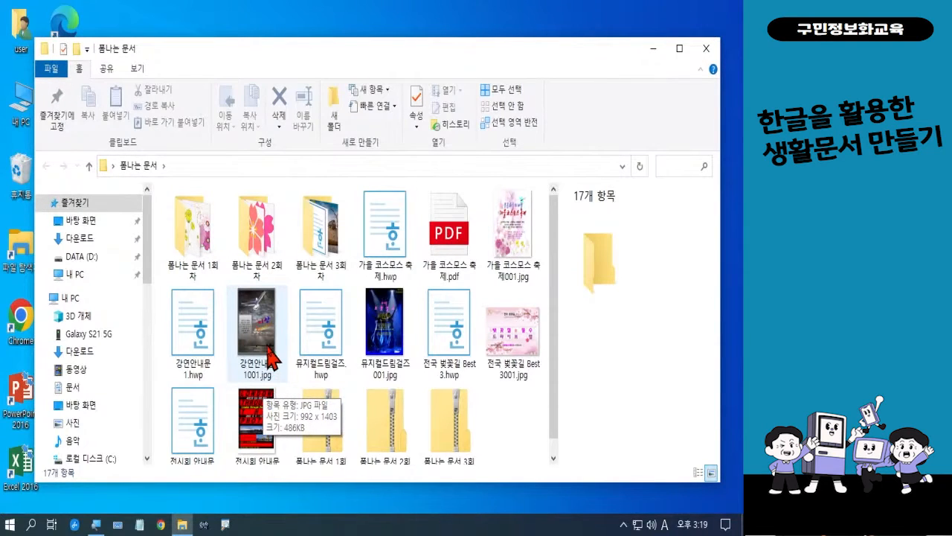
double_click(271, 359)
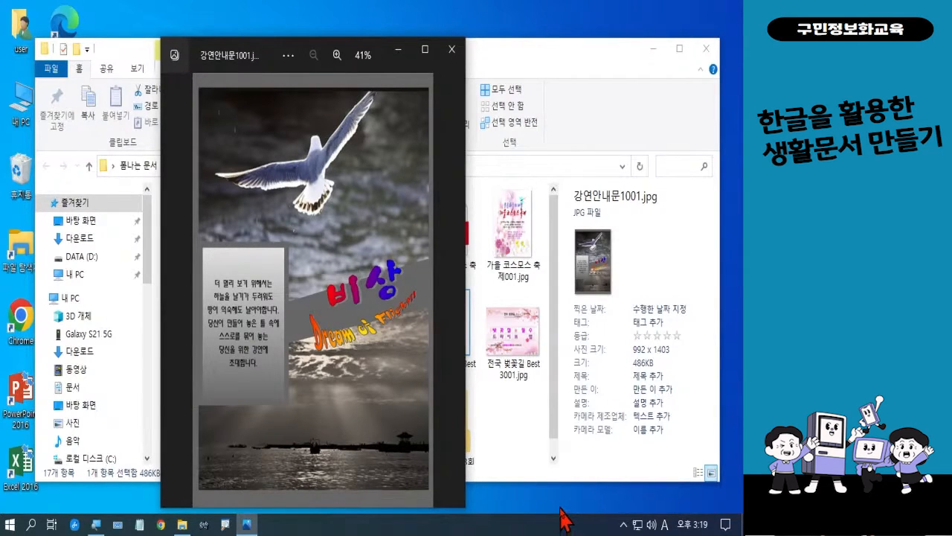
click(451, 50)
click(705, 49)
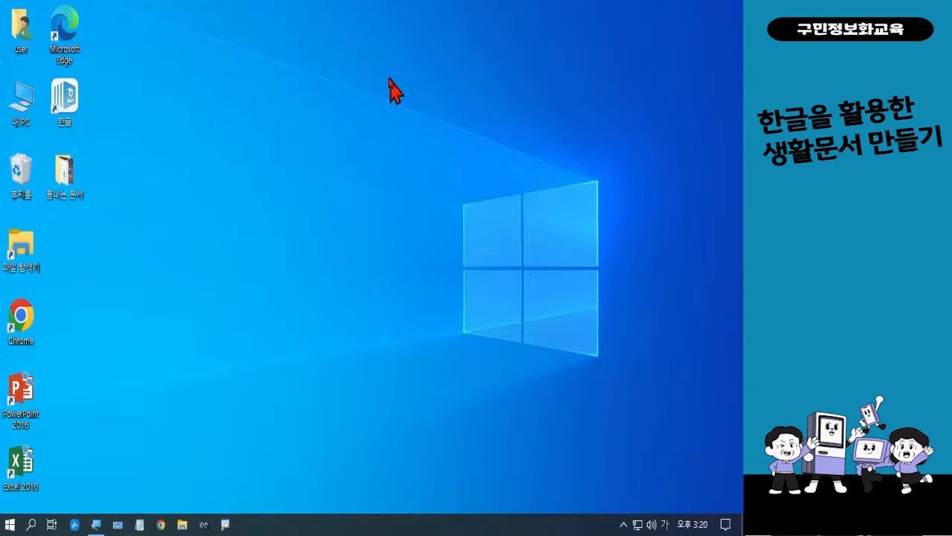
Start a new blank document in Hangul and enable a picture fill for its page background.
double_click(80, 92)
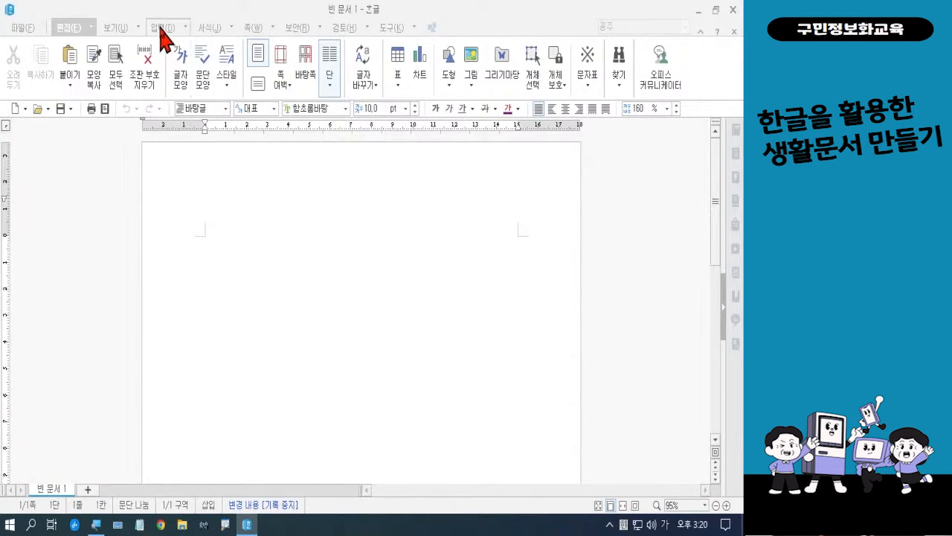
click(245, 29)
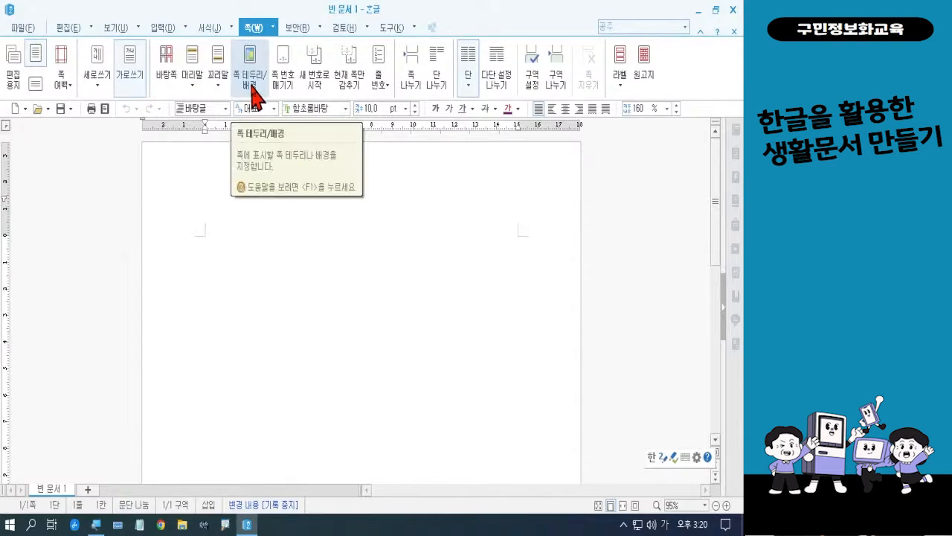
click(253, 92)
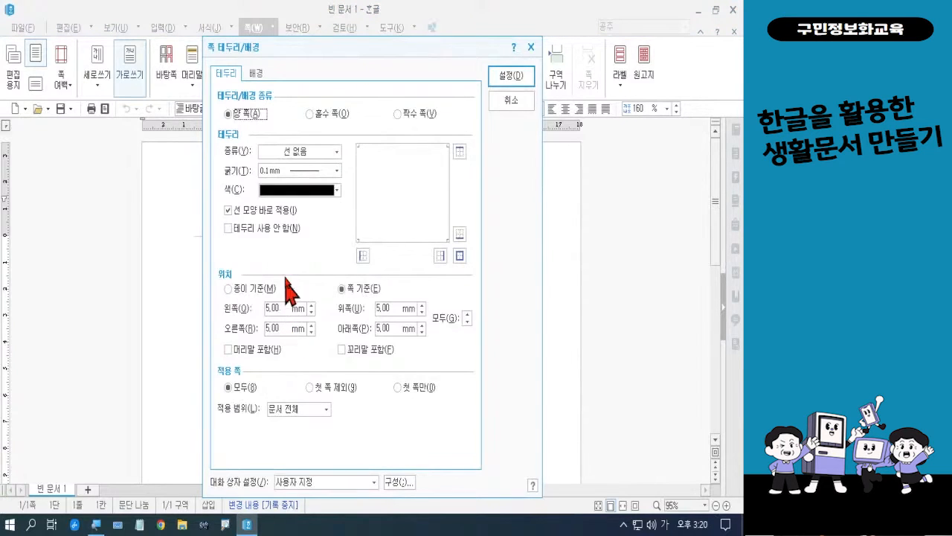
click(256, 74)
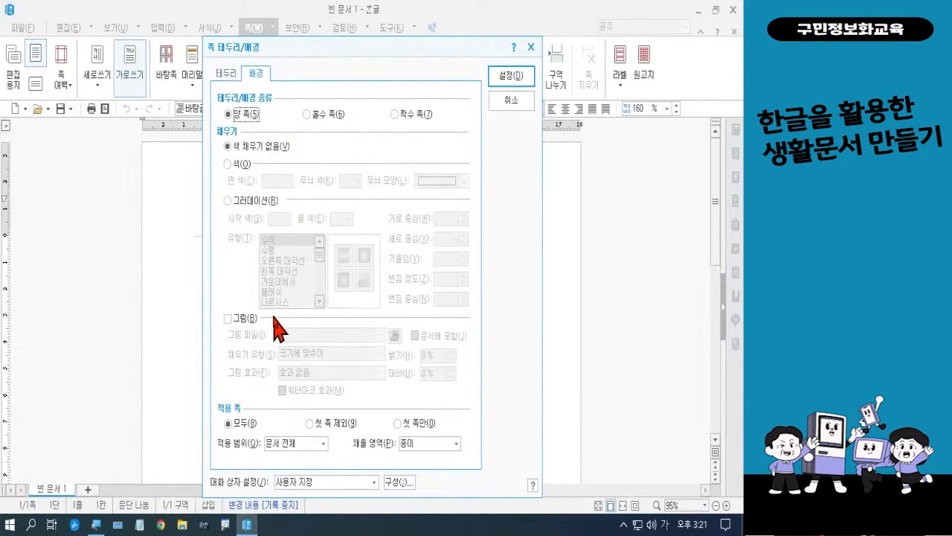
click(245, 318)
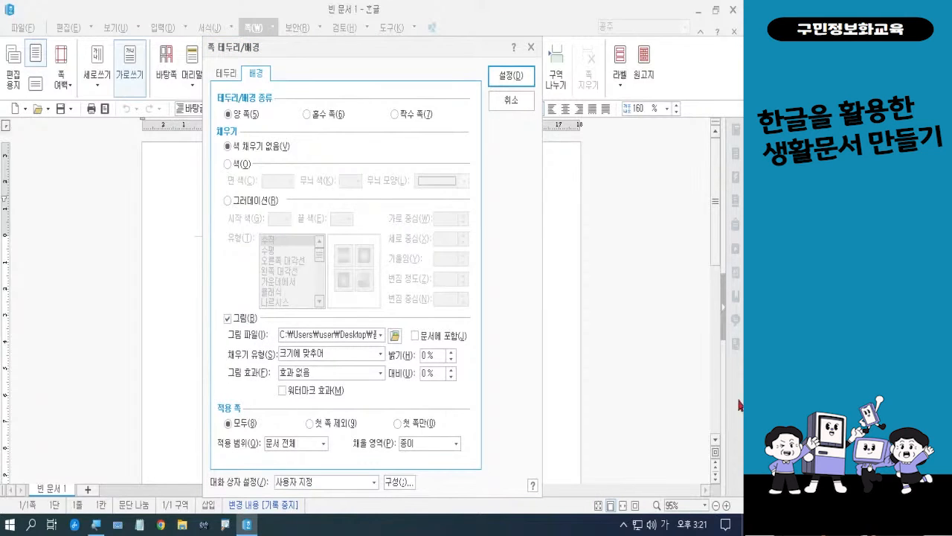
Choose 봄.jpg from the desktop's 폼나는 문서 3회차 folder as the background picture and apply it to the page.
click(395, 335)
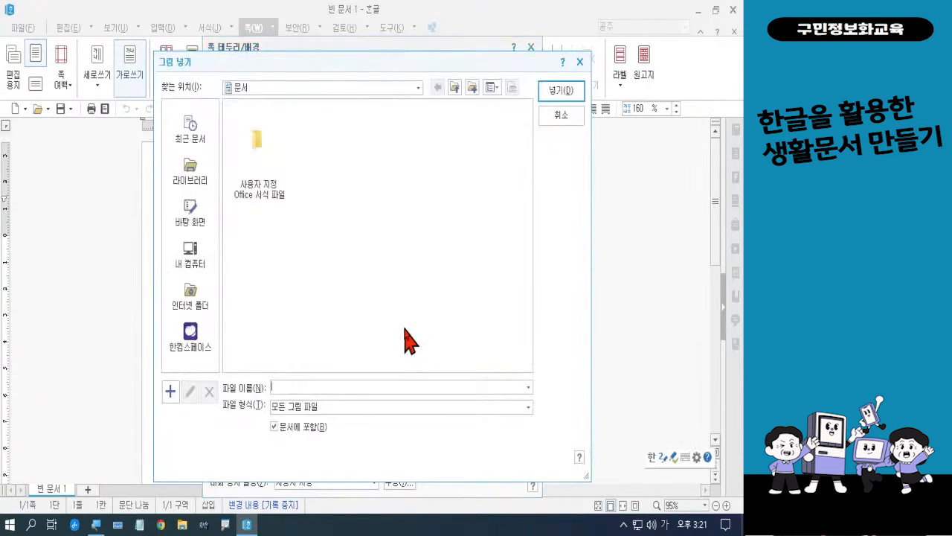
click(205, 223)
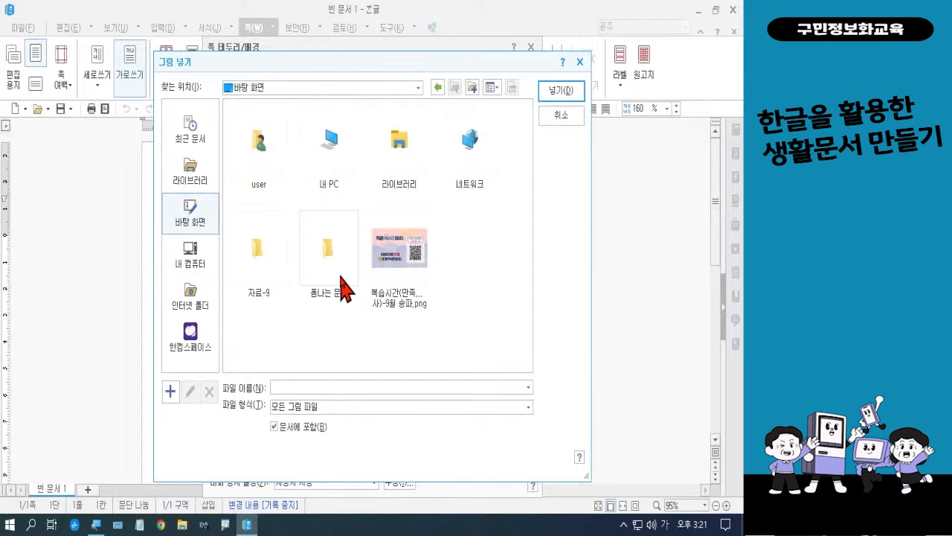
double_click(343, 288)
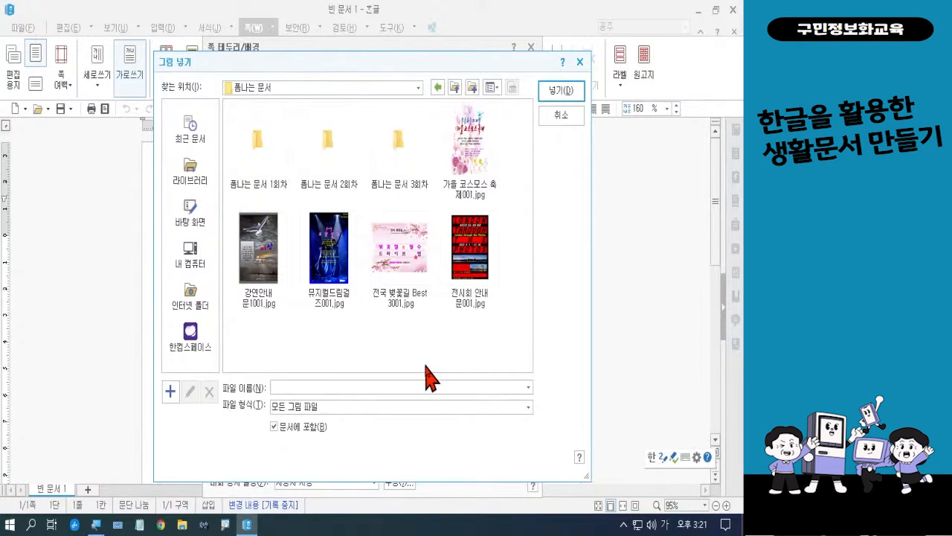
double_click(400, 166)
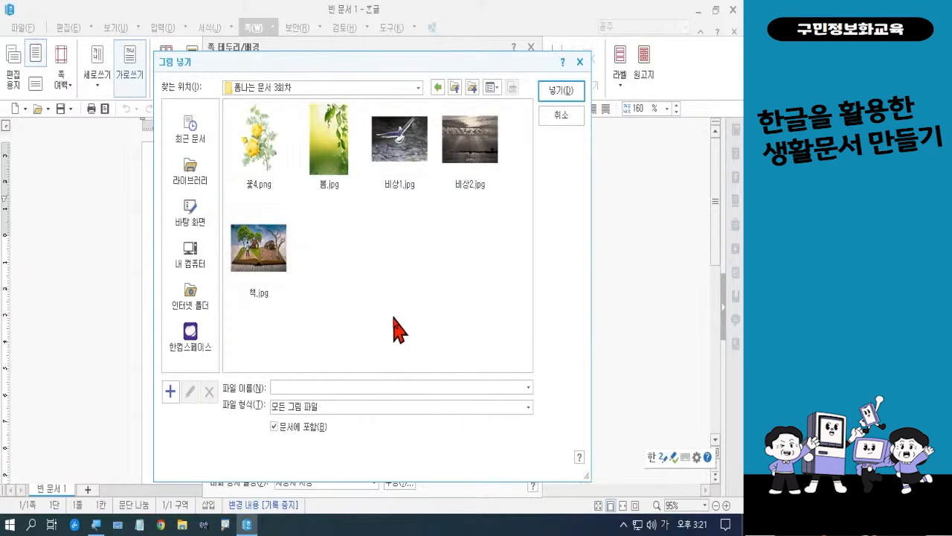
click(346, 180)
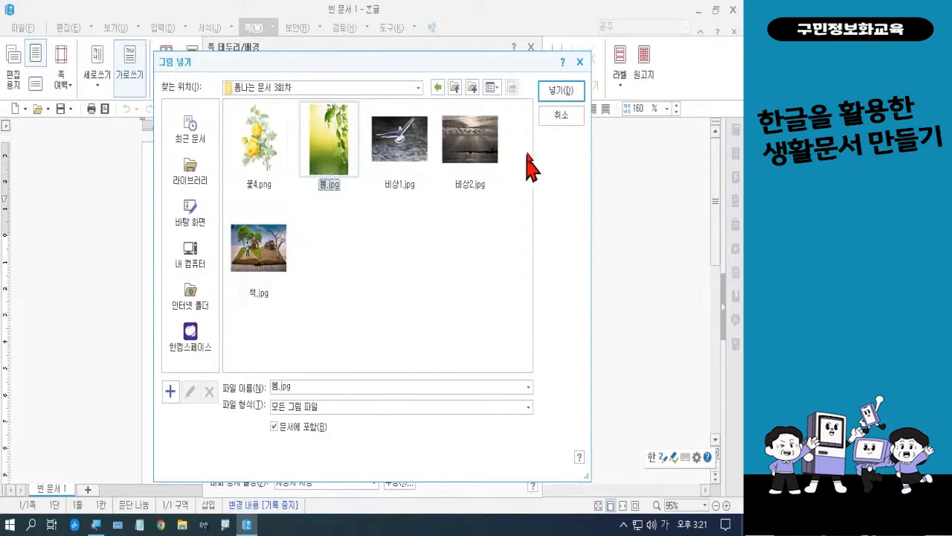
click(551, 90)
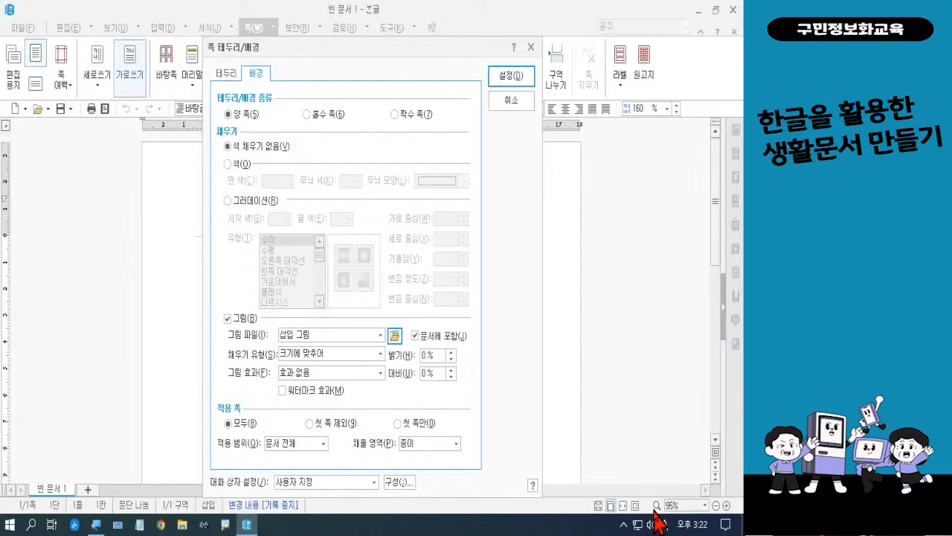
click(512, 76)
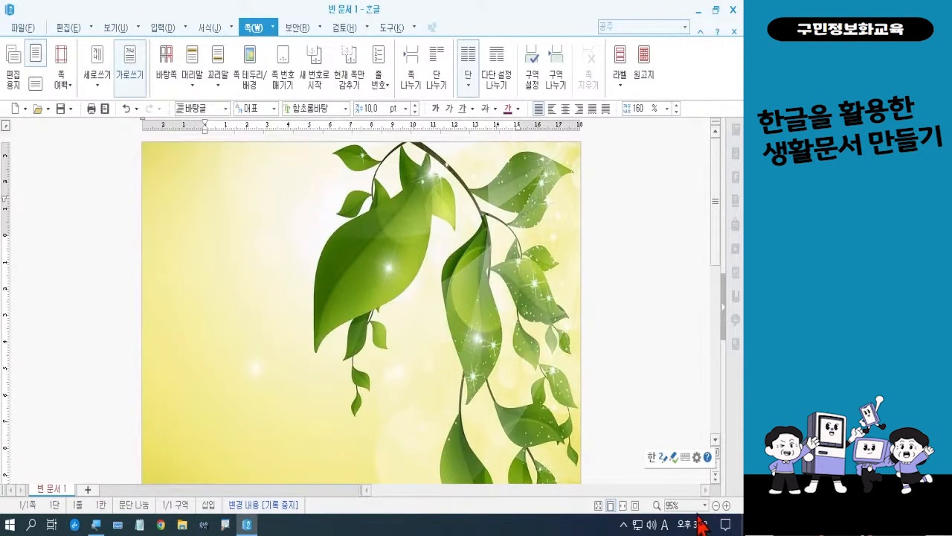
Set the page background picture's brightness to 20% and apply the change.
click(716, 506)
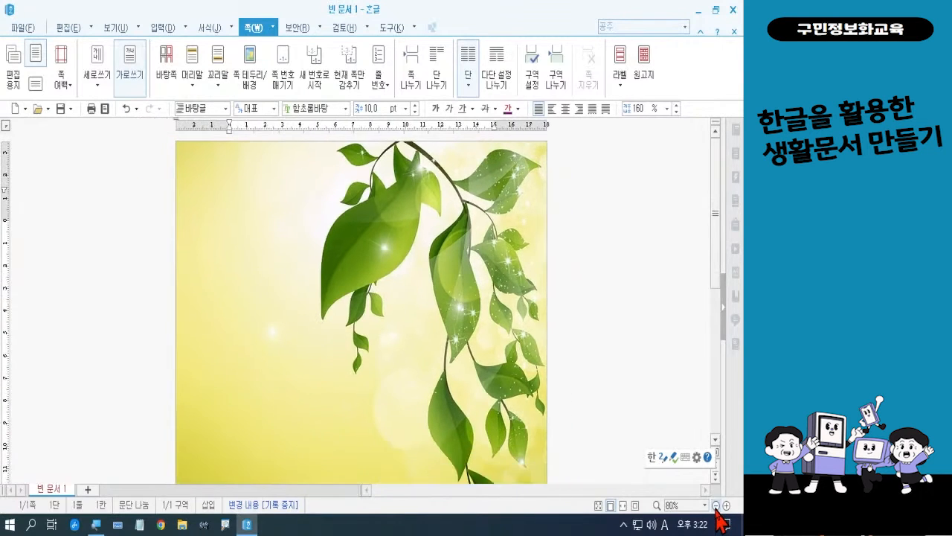
click(715, 505)
click(715, 505)
click(716, 505)
click(716, 505)
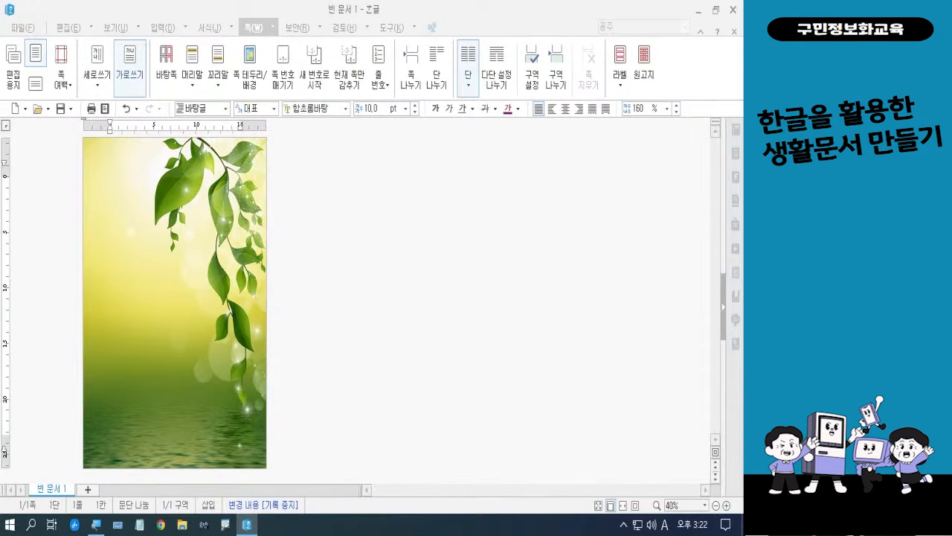
key(Hangul)
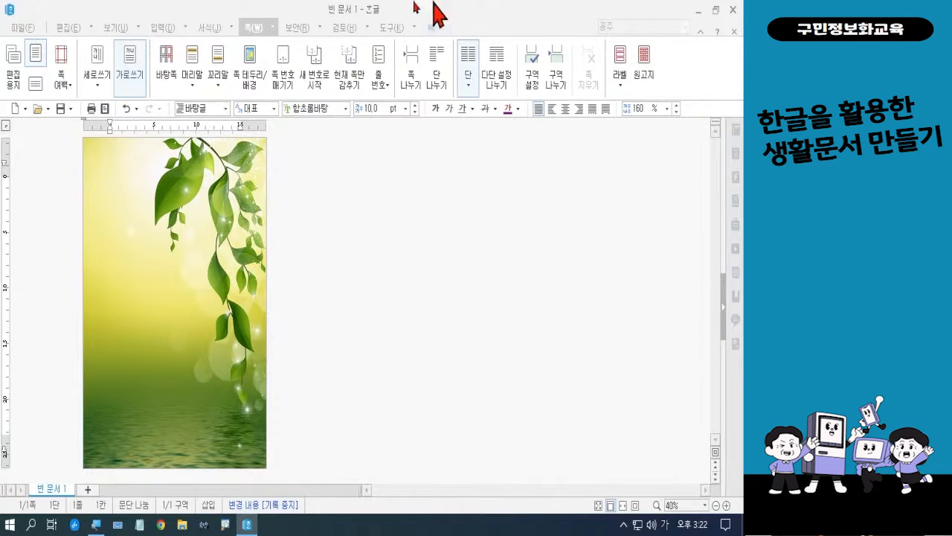
click(251, 82)
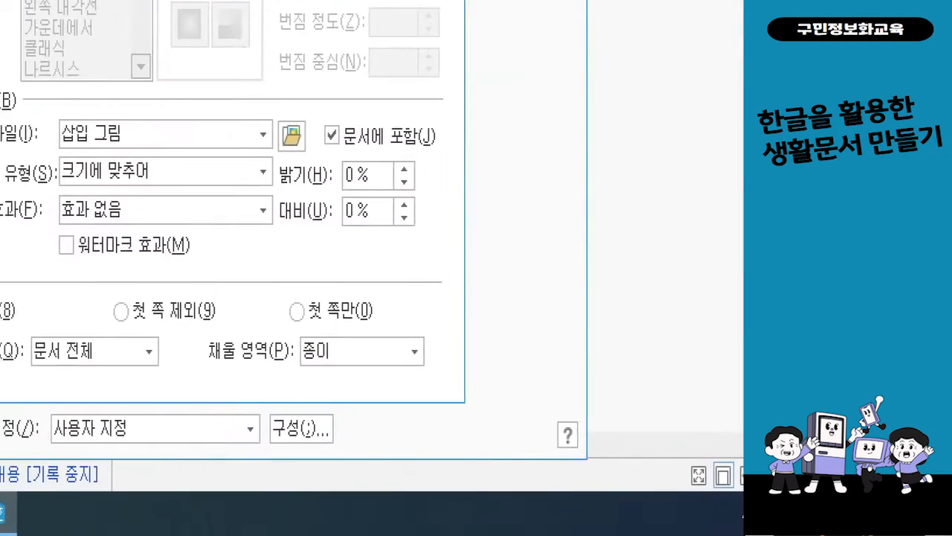
mouse_move(252, 133)
mouse_down()
mouse_move(289, 181)
mouse_move(451, 204)
mouse_up()
mouse_move(484, 156)
mouse_down()
mouse_move(497, 180)
mouse_move(472, 197)
mouse_move(508, 220)
mouse_up()
mouse_move(521, 172)
mouse_down()
mouse_move(527, 224)
mouse_move(519, 178)
mouse_up()
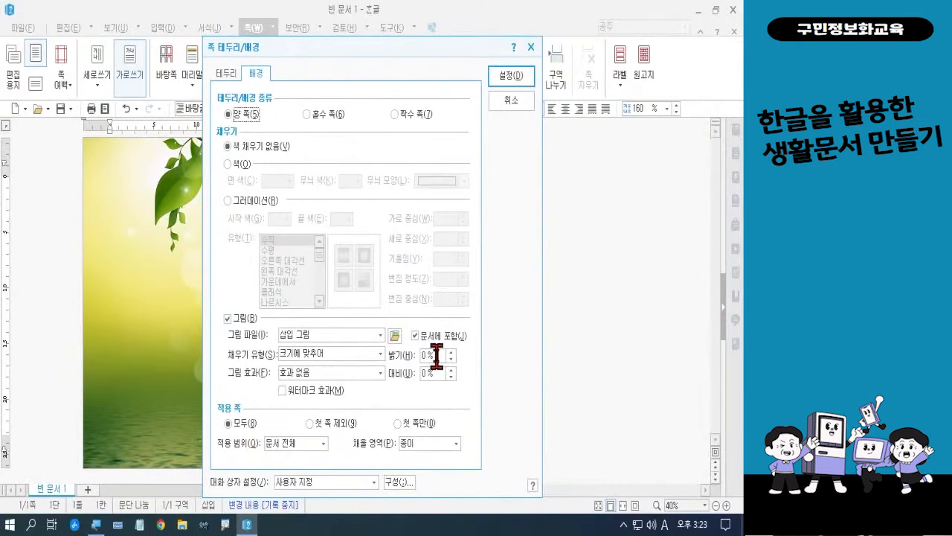
double_click(436, 356)
text(20)
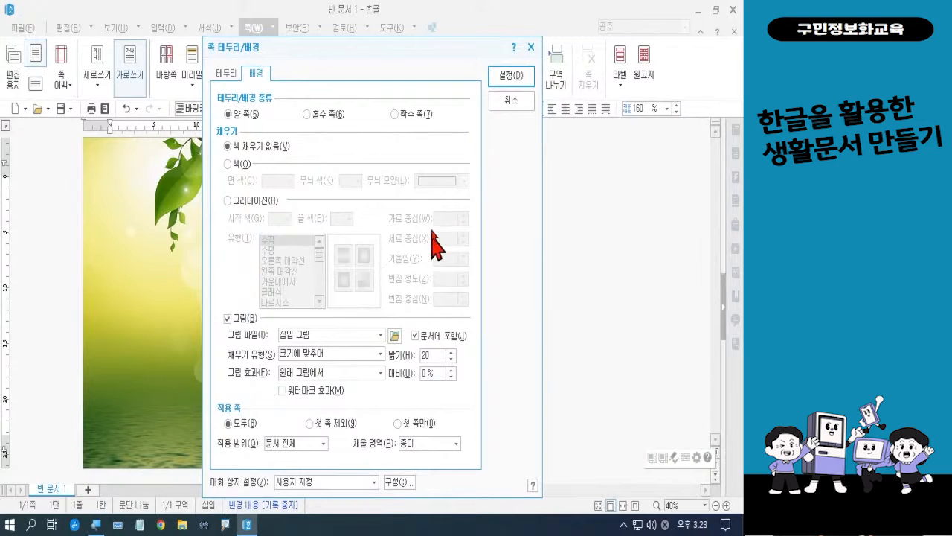
click(514, 75)
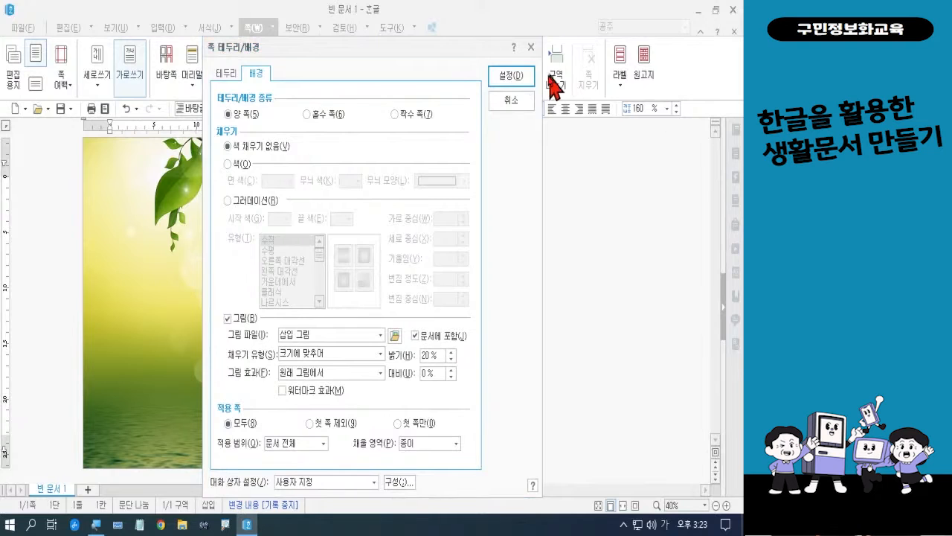
Confirm the page background settings and set the font size to 25 pt for the text on the empty page.
click(523, 80)
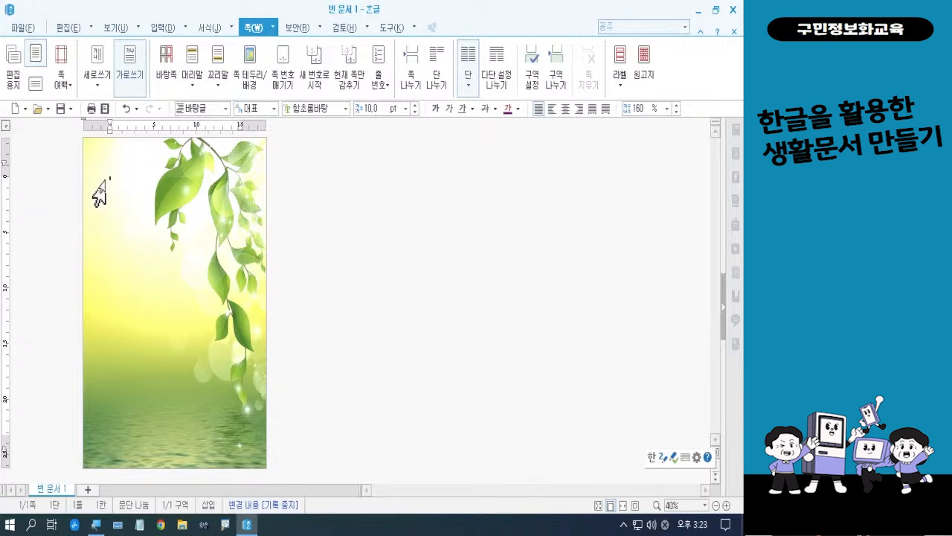
click(135, 204)
click(727, 505)
click(727, 505)
click(727, 505)
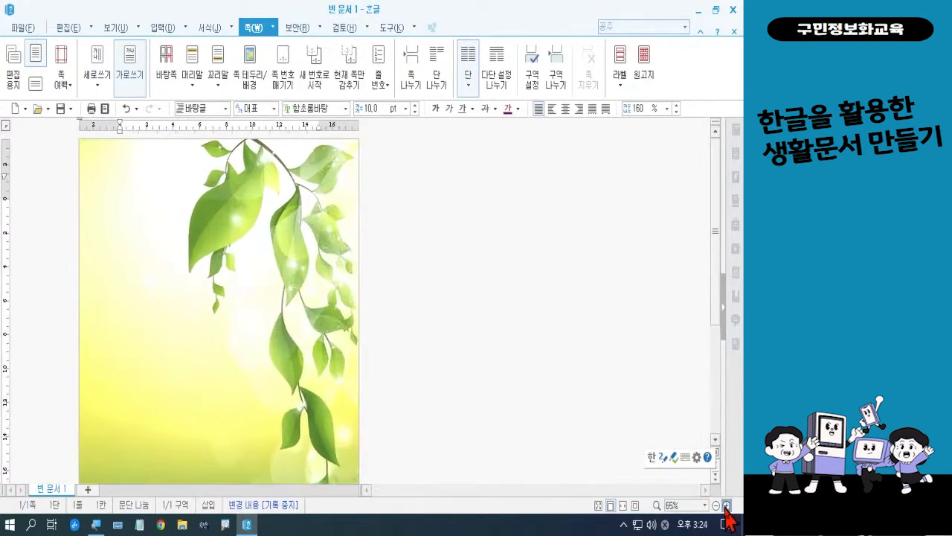
click(727, 506)
click(727, 505)
click(727, 505)
click(726, 505)
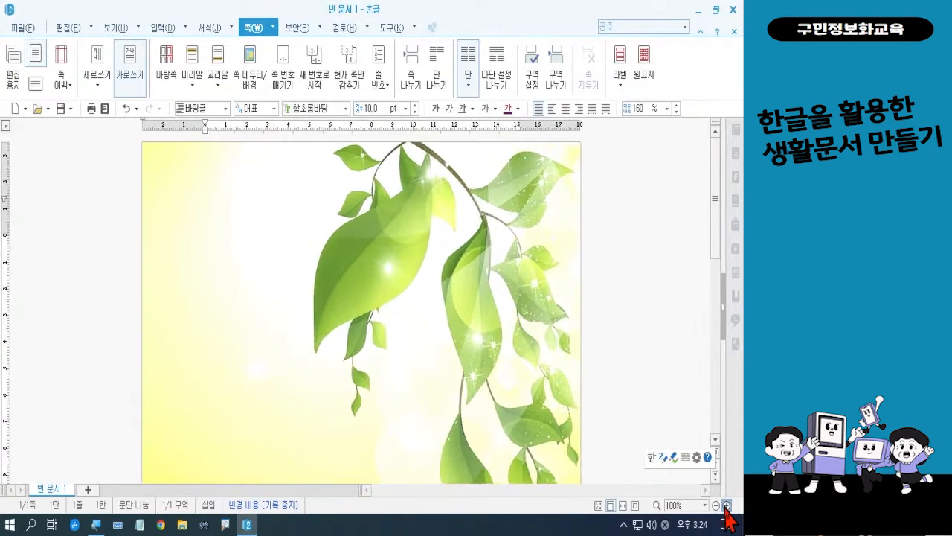
click(727, 505)
click(727, 505)
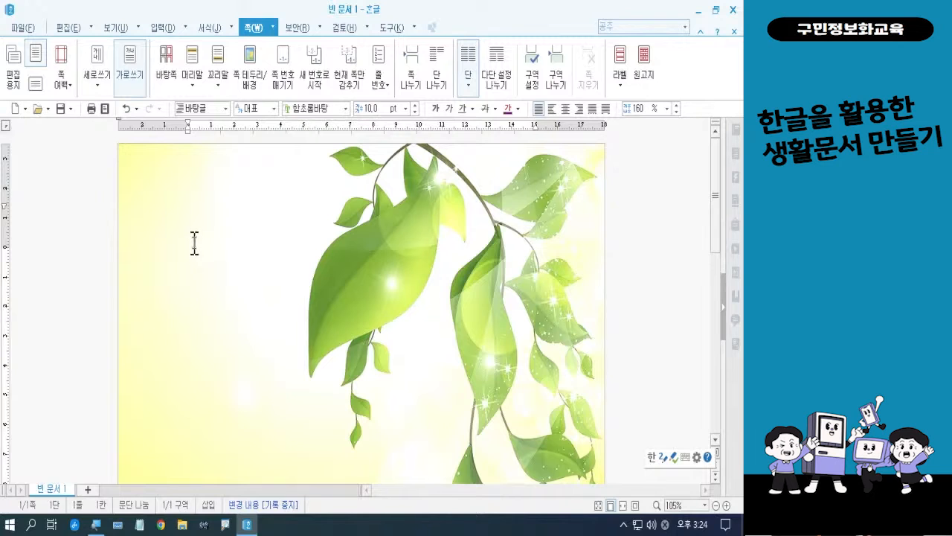
click(376, 108)
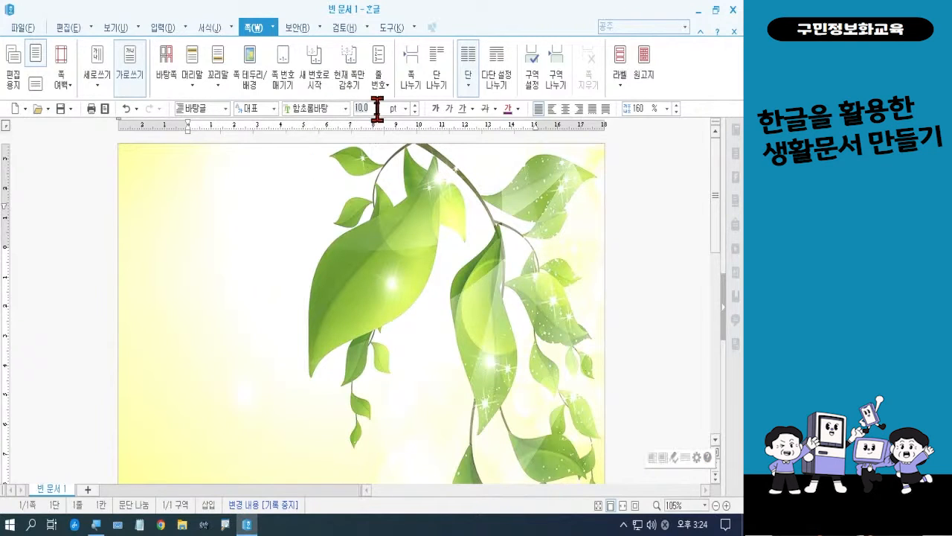
text(25)
key(Return)
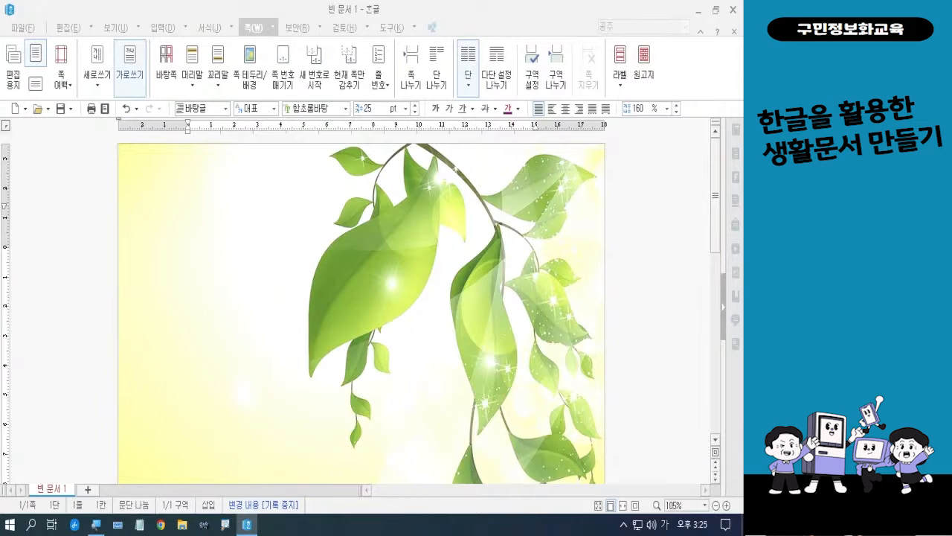
Enter the heading text "돈과 시간을 아껴주는 포토샵 리터" on the first line of the page.
click(185, 248)
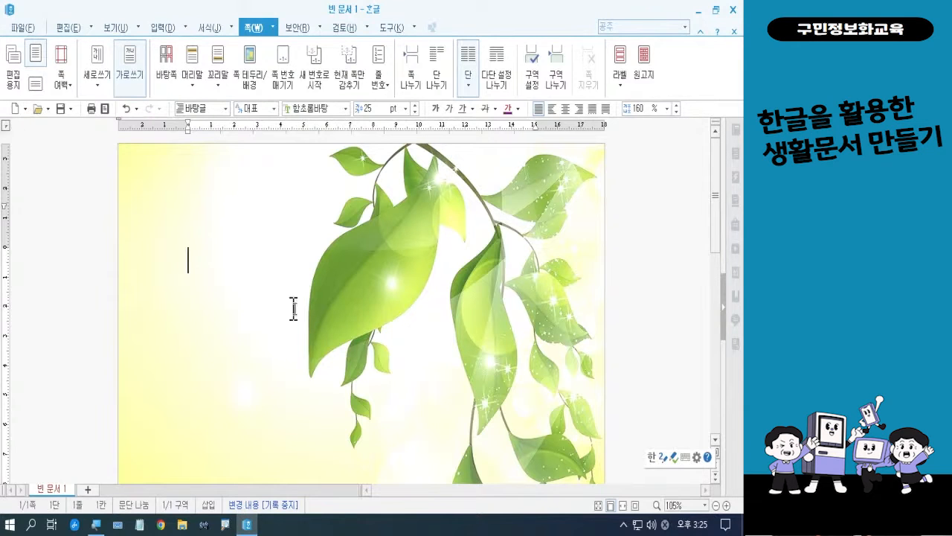
text(돈과)
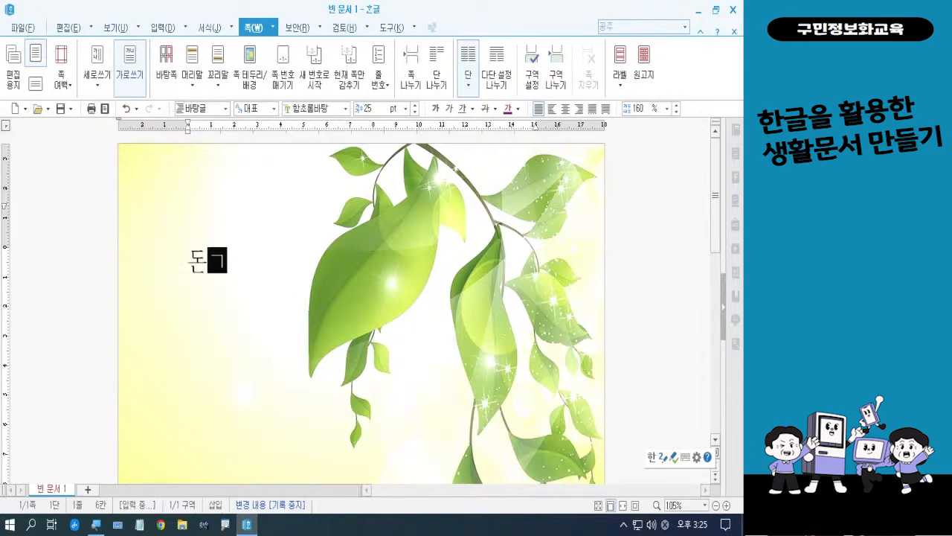
text( 시간)
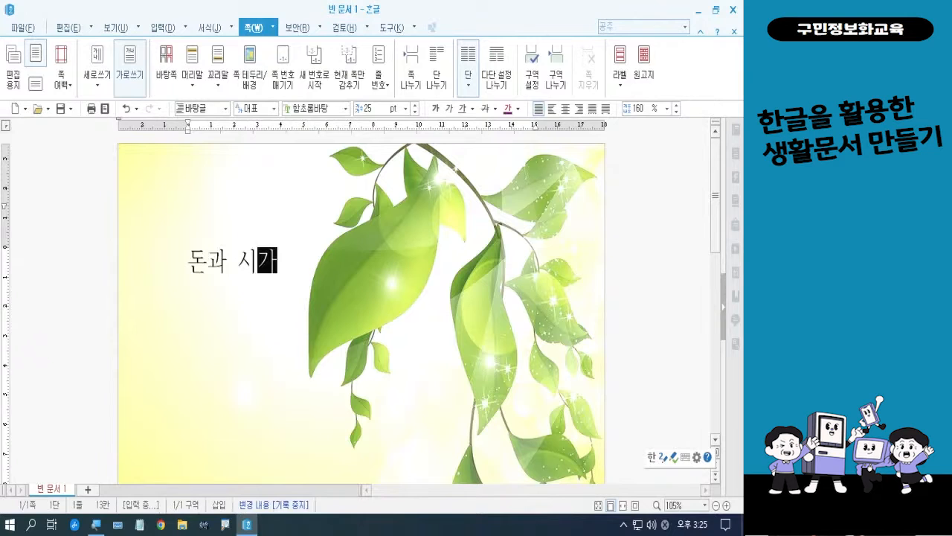
text(을 아)
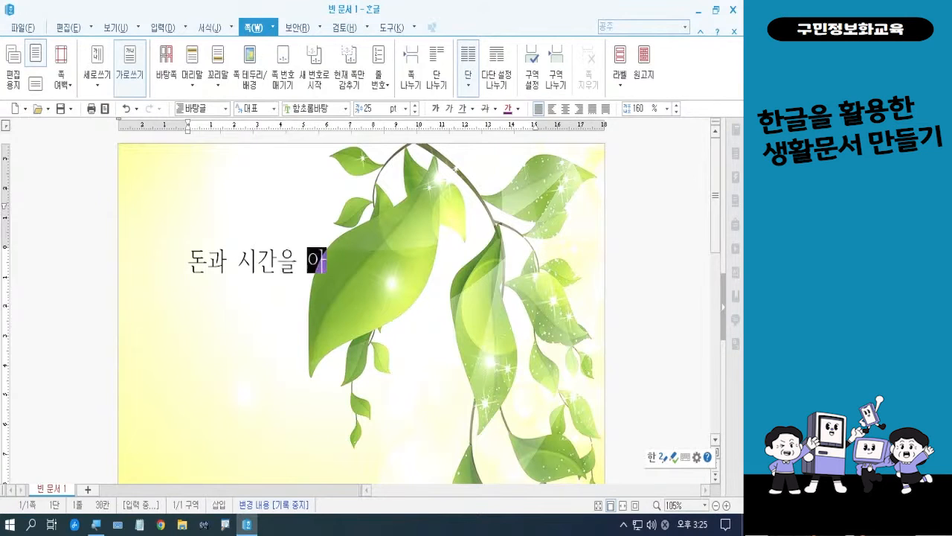
text(껴주)
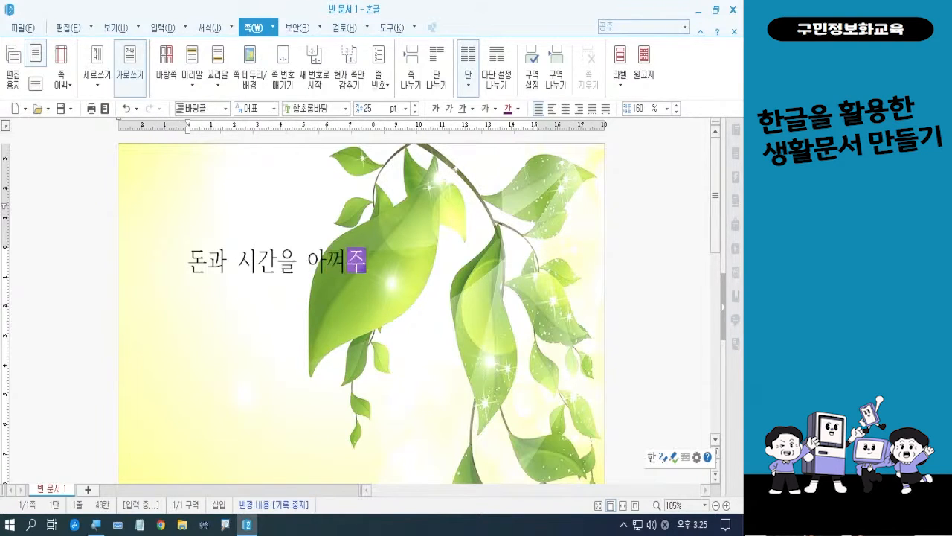
text(는 포)
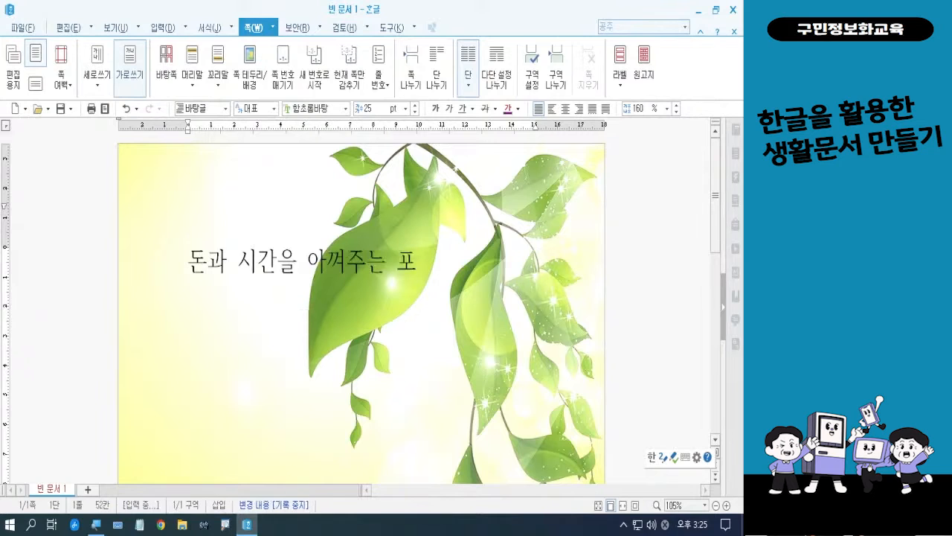
text(토샵)
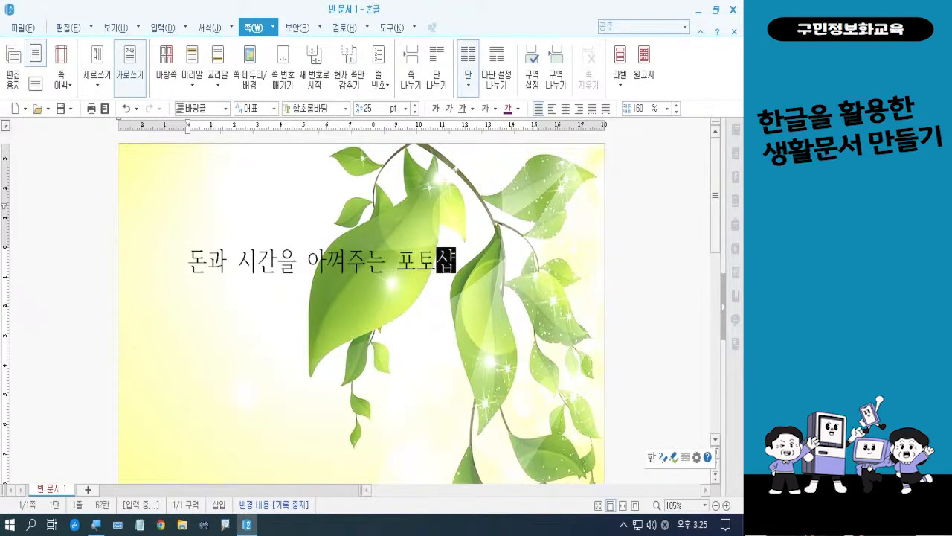
text( 리터)
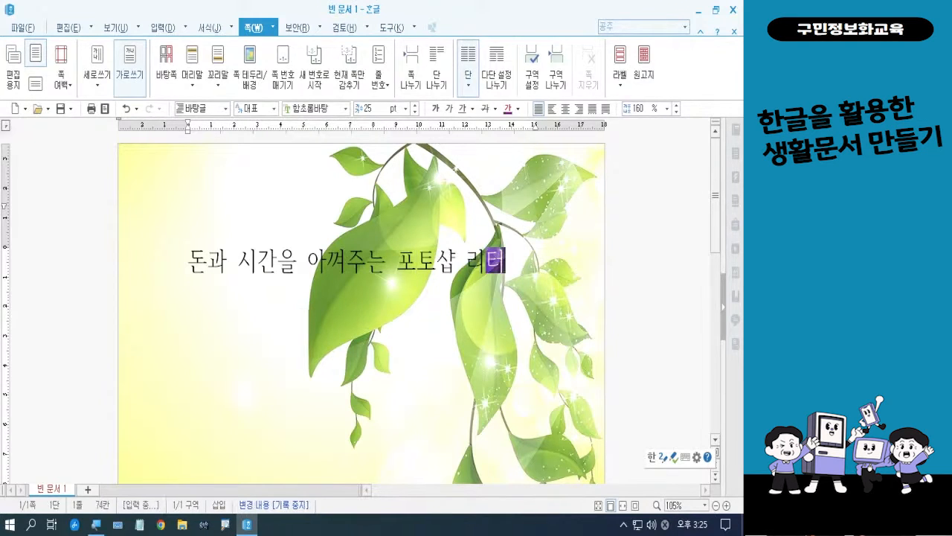
Complete the title text so that it reads "돈과 시간을 아껴주는 포토샵 리터칭 기술".
text(칭 기)
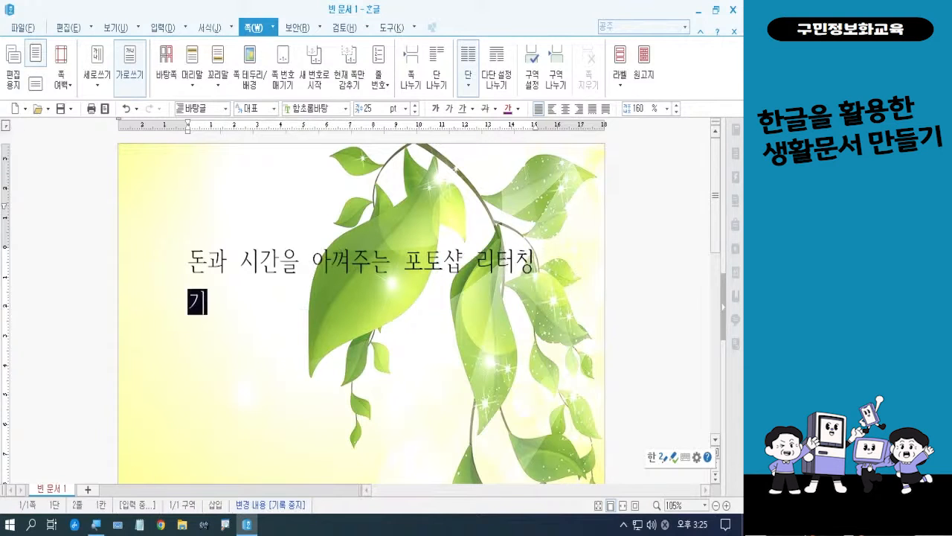
text(수ㄹ)
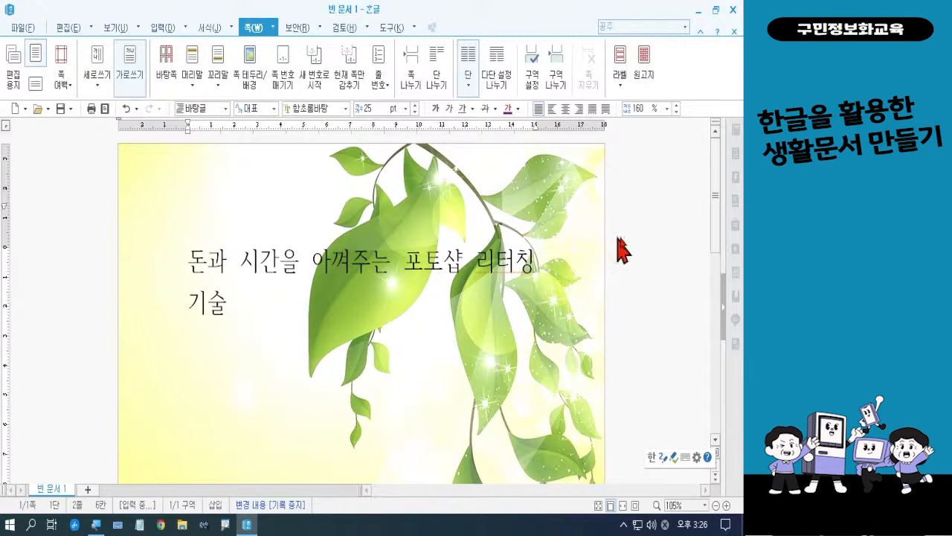
Draw a text box about 155 mm wide and 112 mm high directly below the title text.
drag(718, 212, 717, 270)
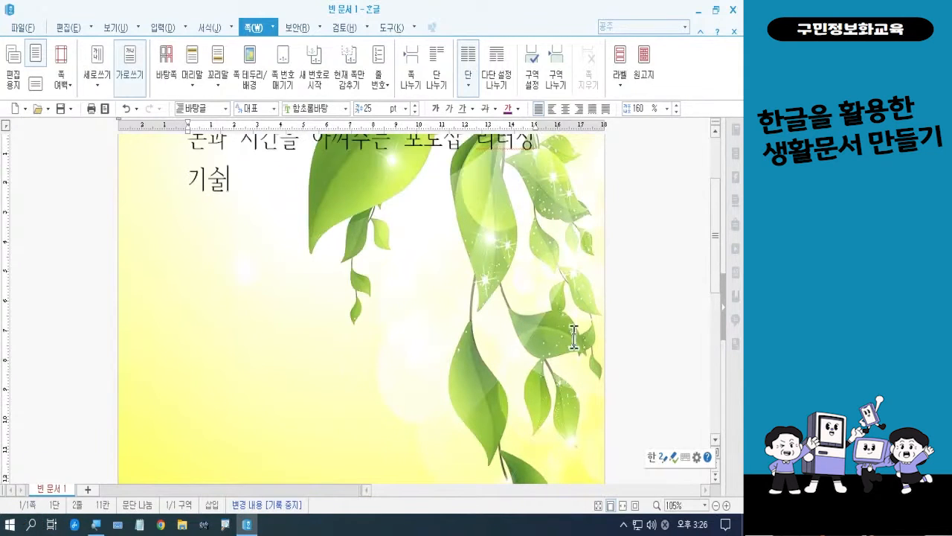
click(716, 505)
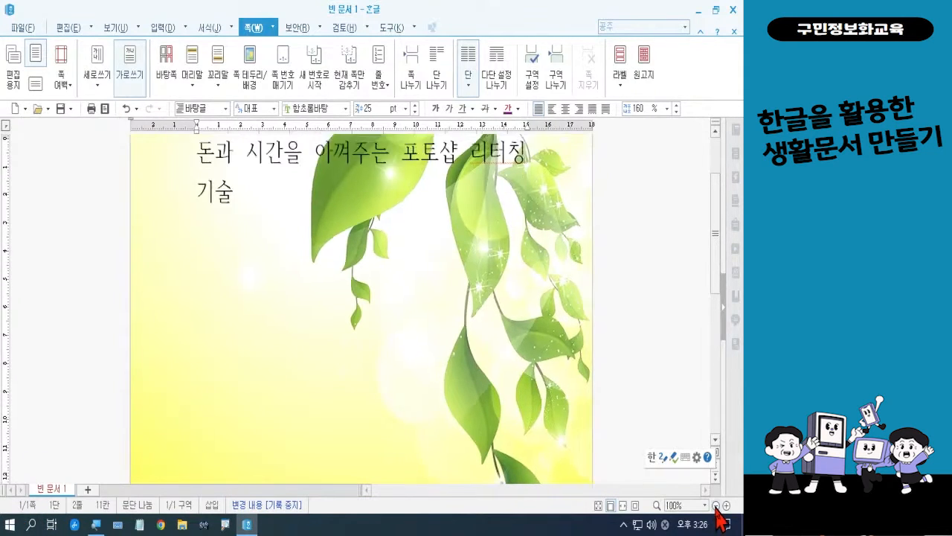
click(716, 505)
click(716, 505)
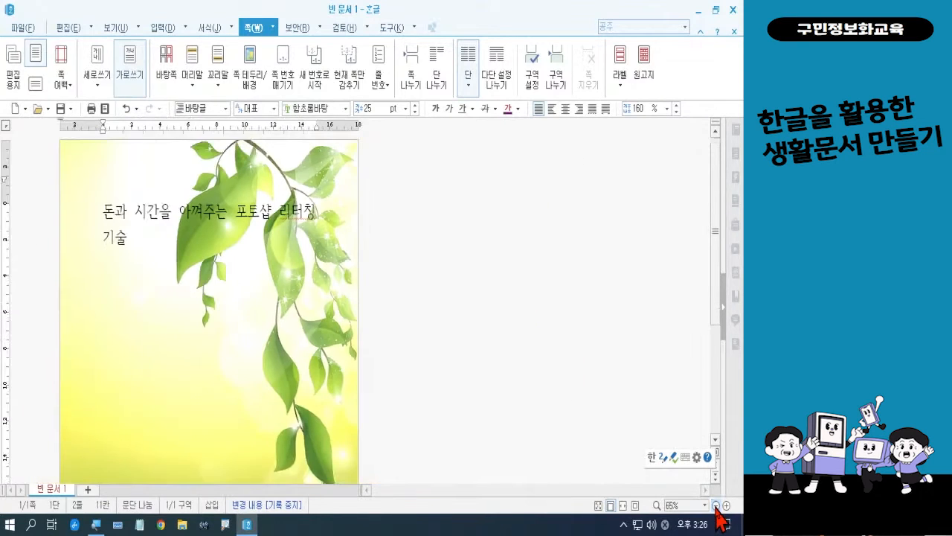
click(716, 505)
click(716, 505)
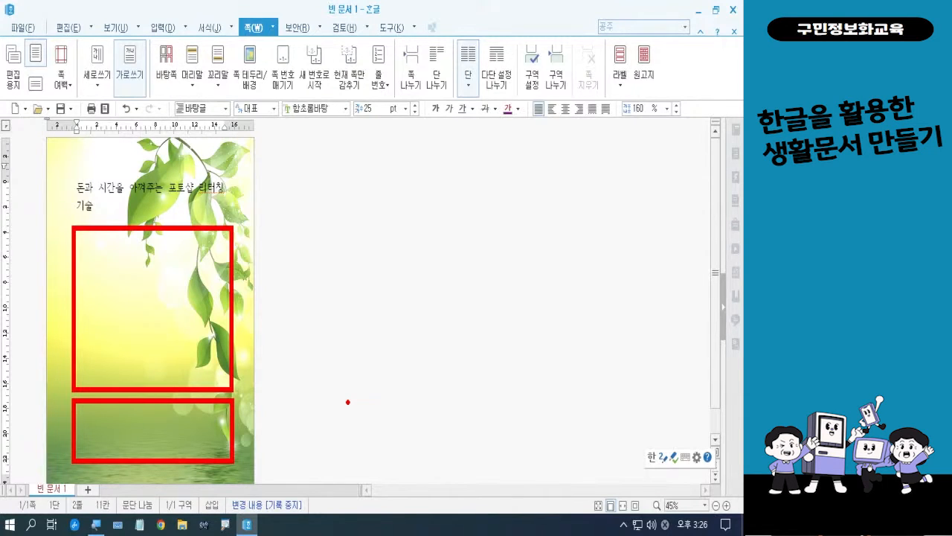
click(157, 30)
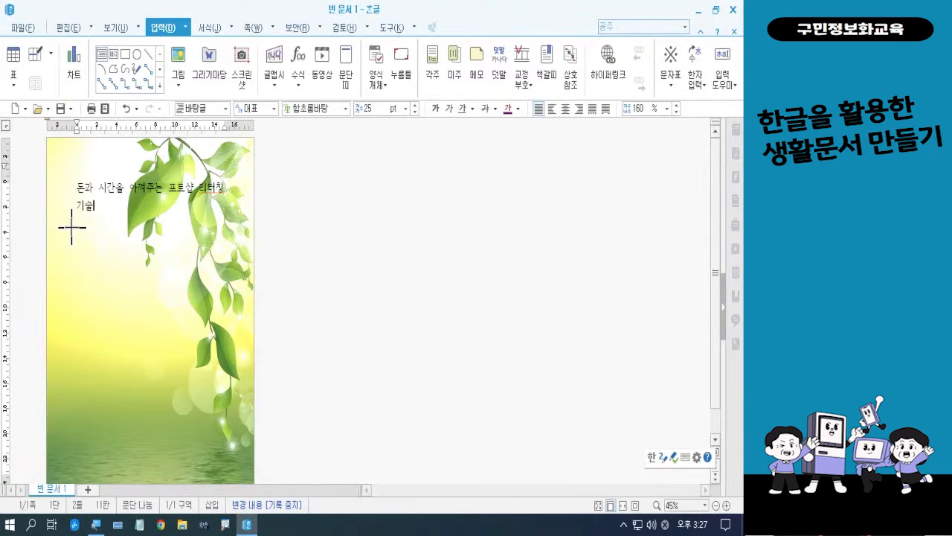
drag(72, 227, 222, 366)
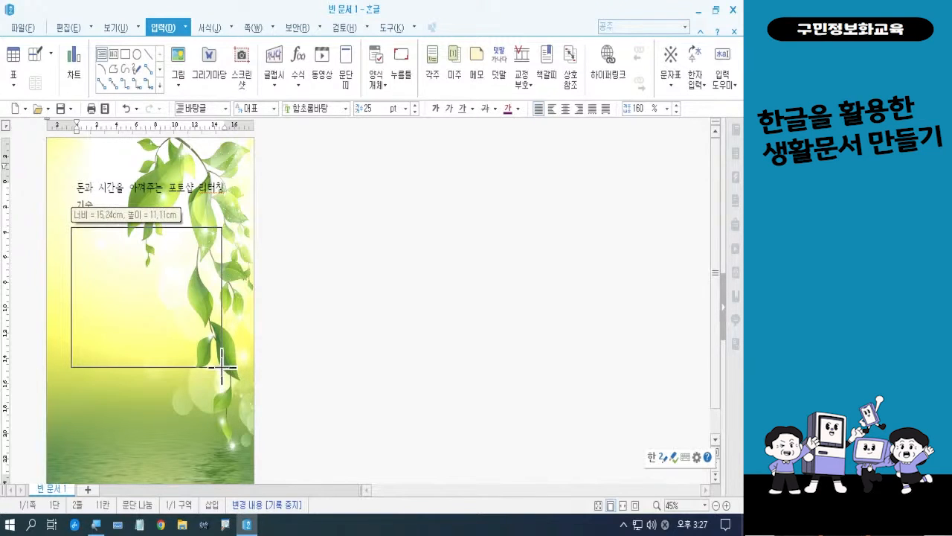
drag(222, 366, 224, 367)
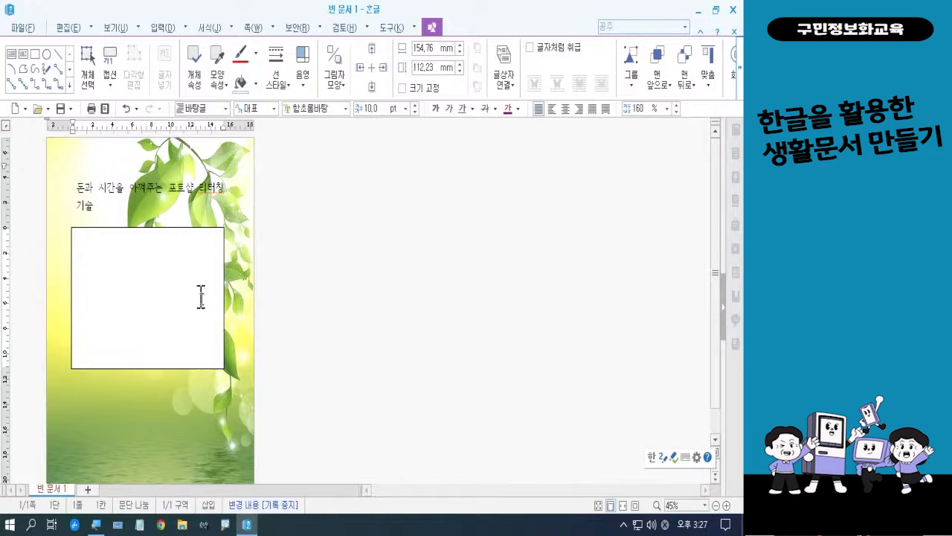
click(726, 505)
click(726, 505)
click(726, 505)
click(726, 505)
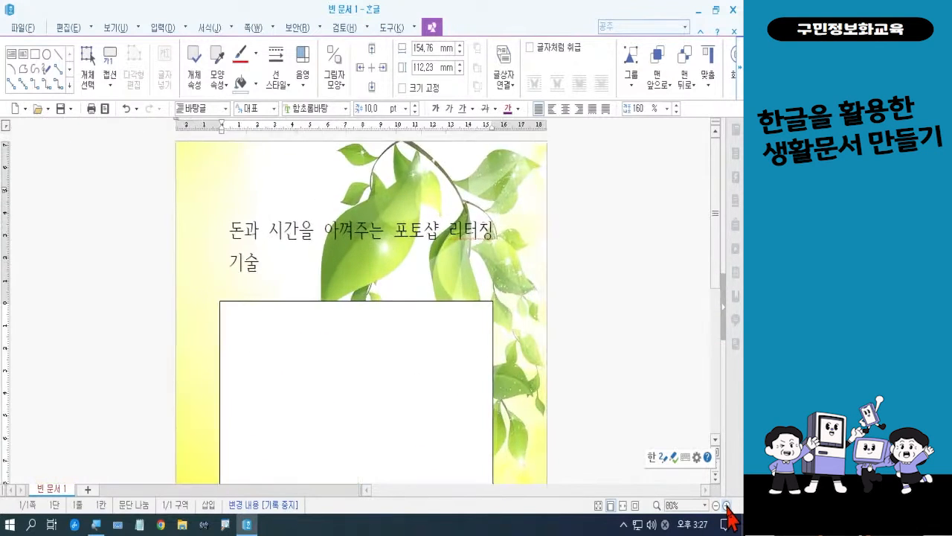
click(726, 505)
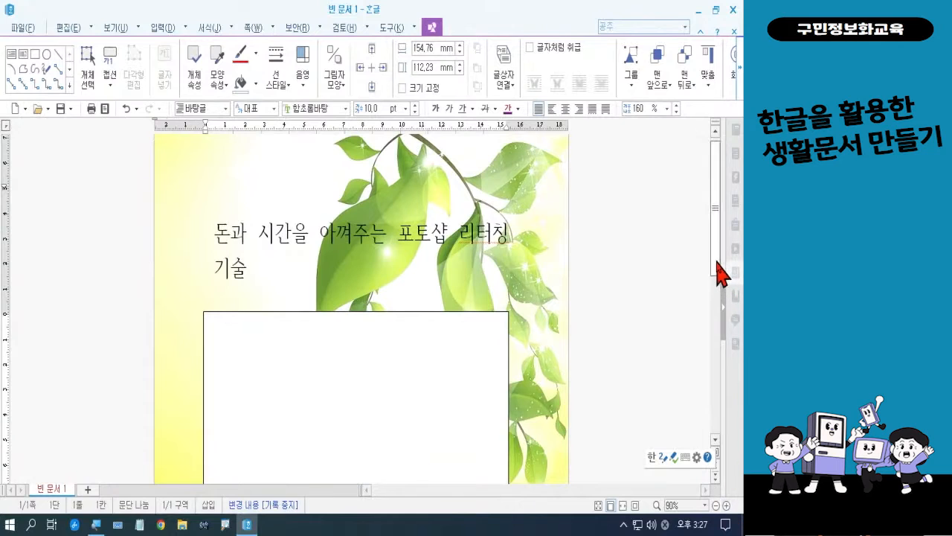
drag(722, 273, 722, 327)
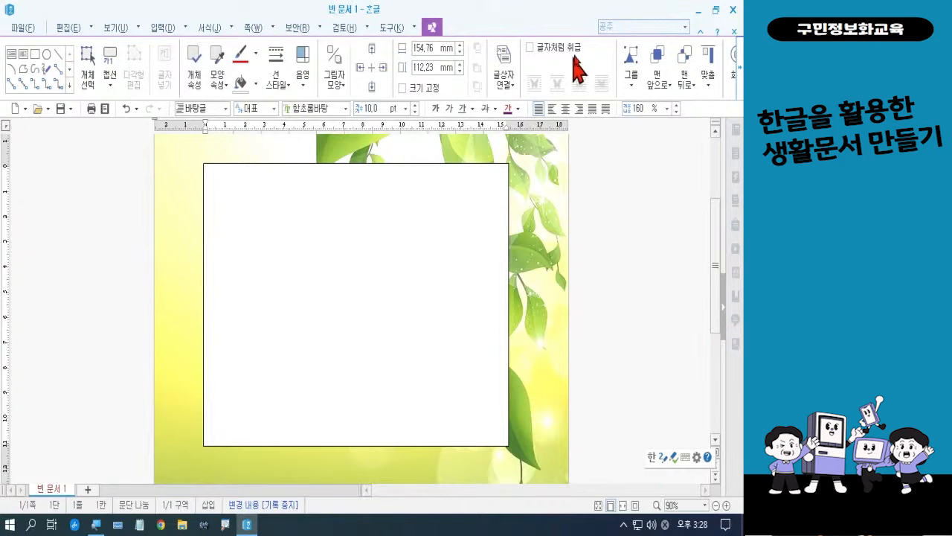
Open 공지.hwp from the 폼나는 문서 3회차 subfolder of the 폼나는 문서 desktop folder.
click(698, 10)
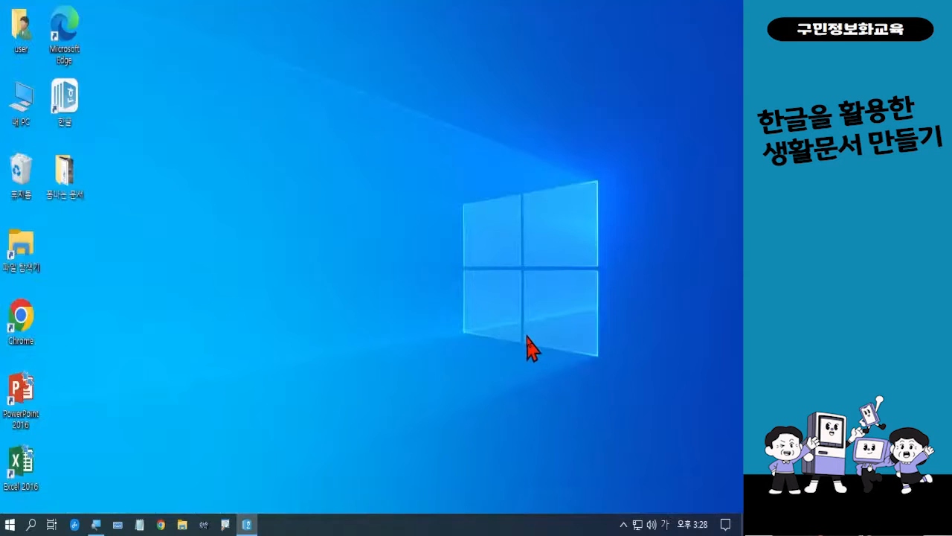
double_click(67, 190)
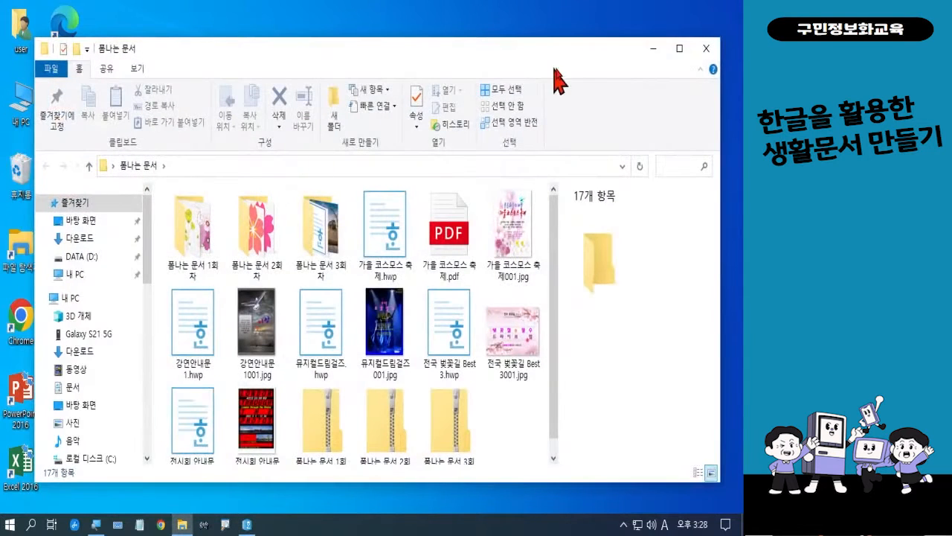
click(680, 49)
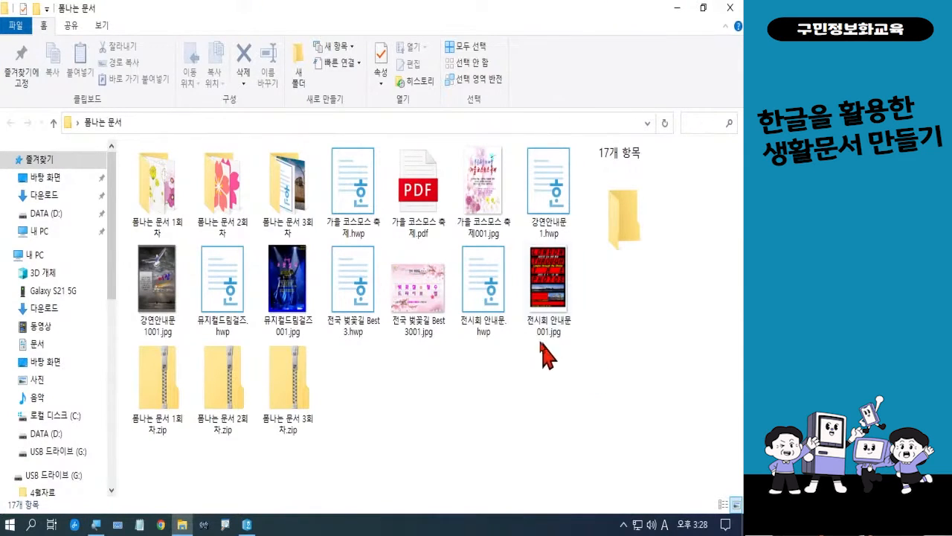
double_click(301, 222)
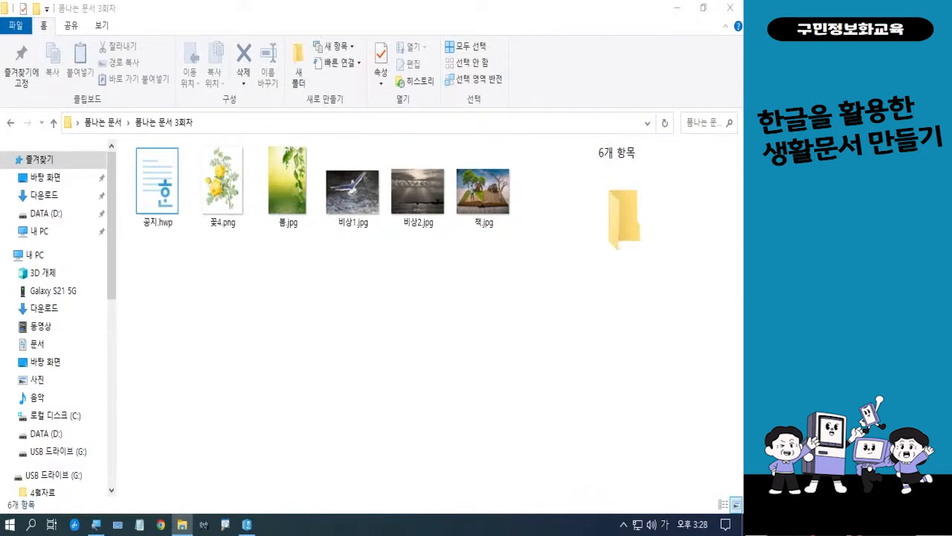
key(Hangul)
key(Hangul)
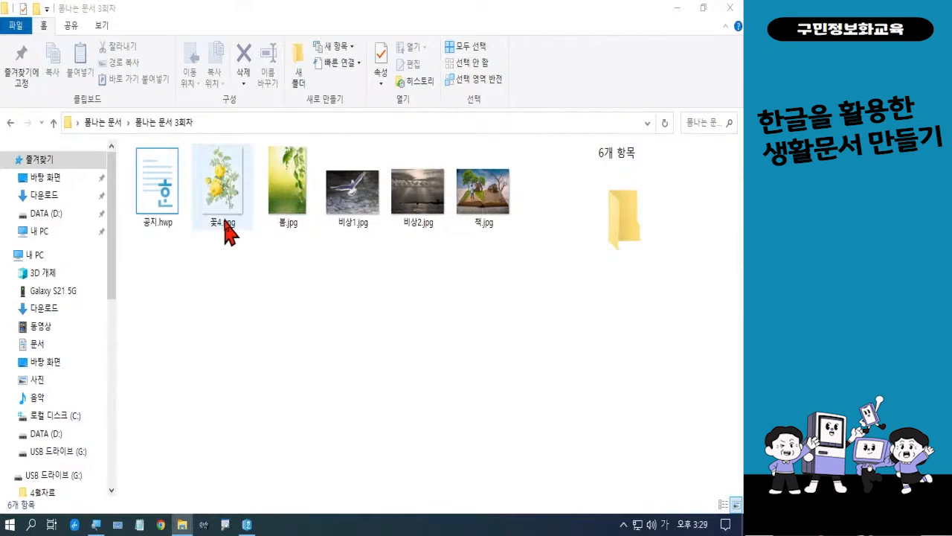
click(165, 209)
double_click(165, 210)
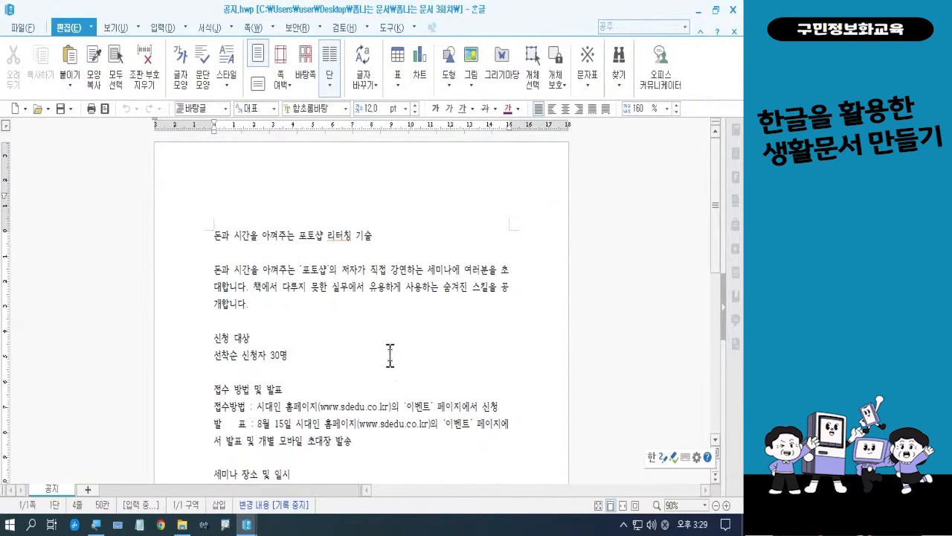
Copy the 공지.hwp text from the introduction through the 접수 방법 및 발표 section into the text box of 빈 문서 1.
scroll(390, 355, down, 1)
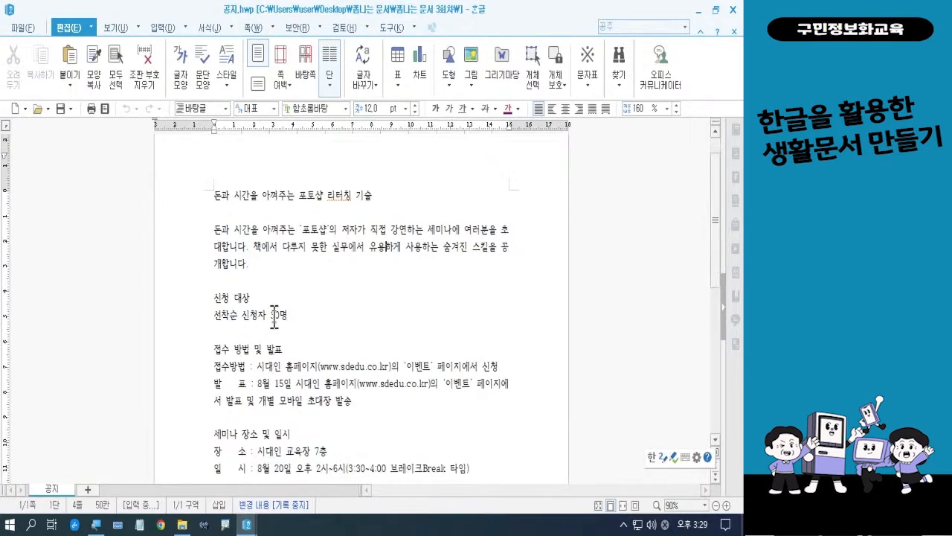
click(217, 230)
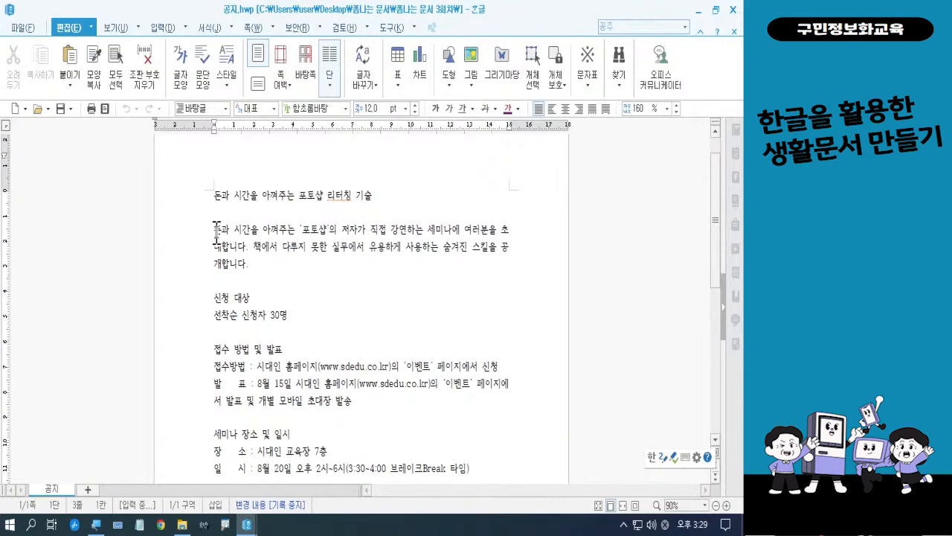
drag(216, 231, 357, 404)
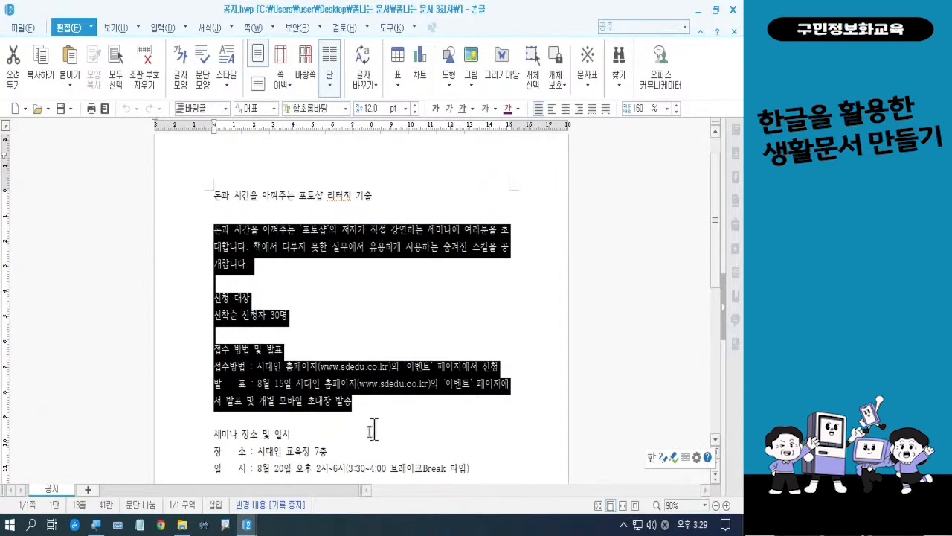
mouse_move(247, 525)
mouse_move(246, 526)
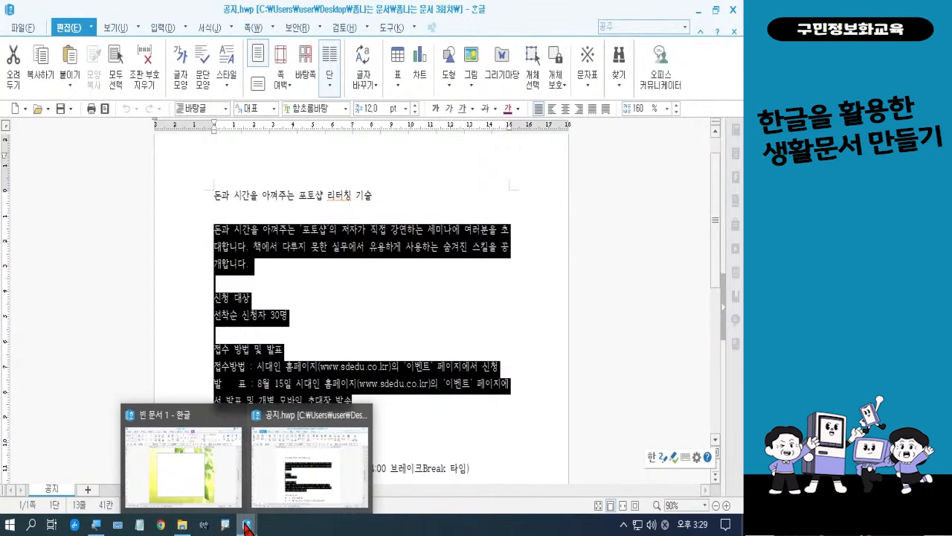
click(223, 495)
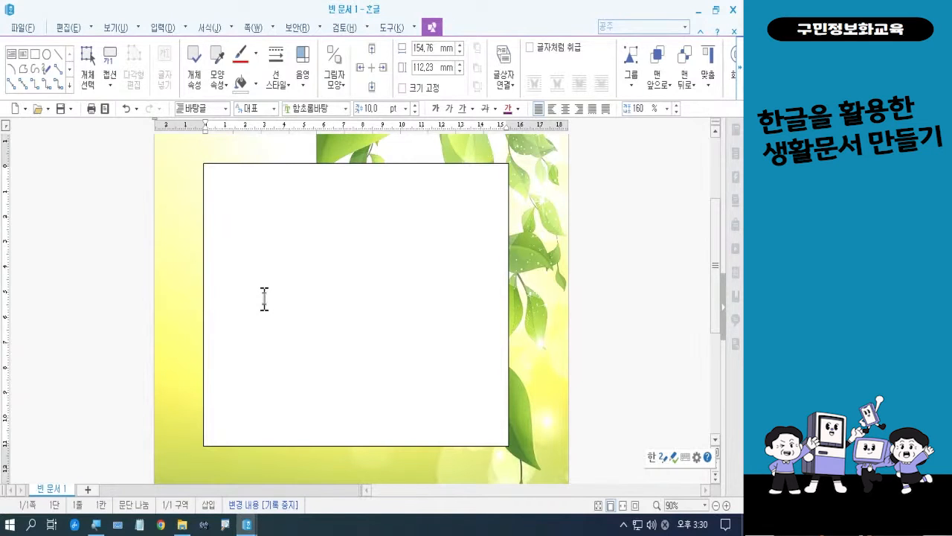
text(돈과 시간을 아껴주는 '포토샵'의 저자가 직접 강연하는 세미나에 여러분을 초대합니다. 책에서 다루지 못한 실무에서 유용하게 사용하는 숨겨진 스킬을 공개합니다.  신청 대상 선착순 신청자 10명  접수 방법 및 발표 접수방법 : 시대인 홈페이지(www.sdedu.co.kr)의 '이벤트' 페이지에서 신청 발    표 : 8월 15일 시대인 홈페이지(www.sdedu.co.kr)의 '이벤트' 페이지에서 발표 및 개별 모바일 초대장 발송)
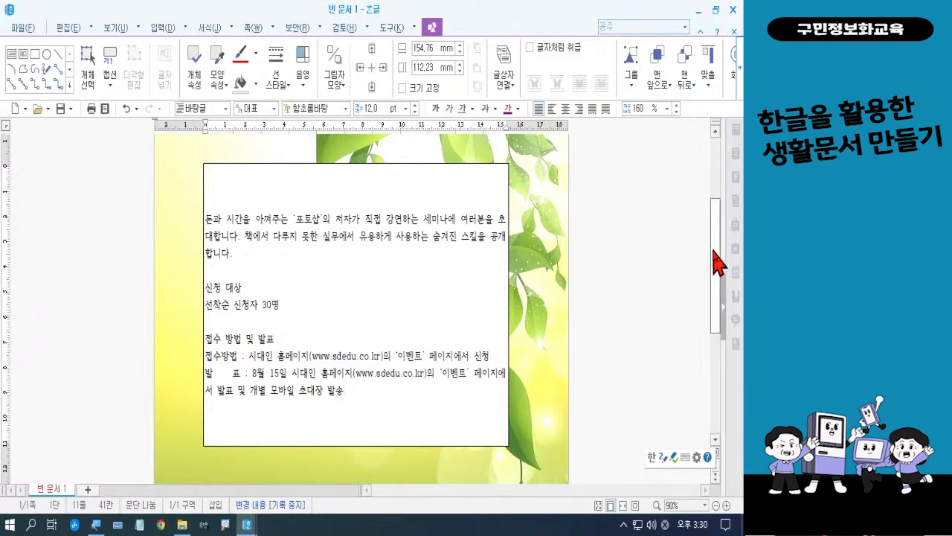
Draw a second text box about 158 mm wide and 70 mm high below the first one.
drag(715, 261, 726, 368)
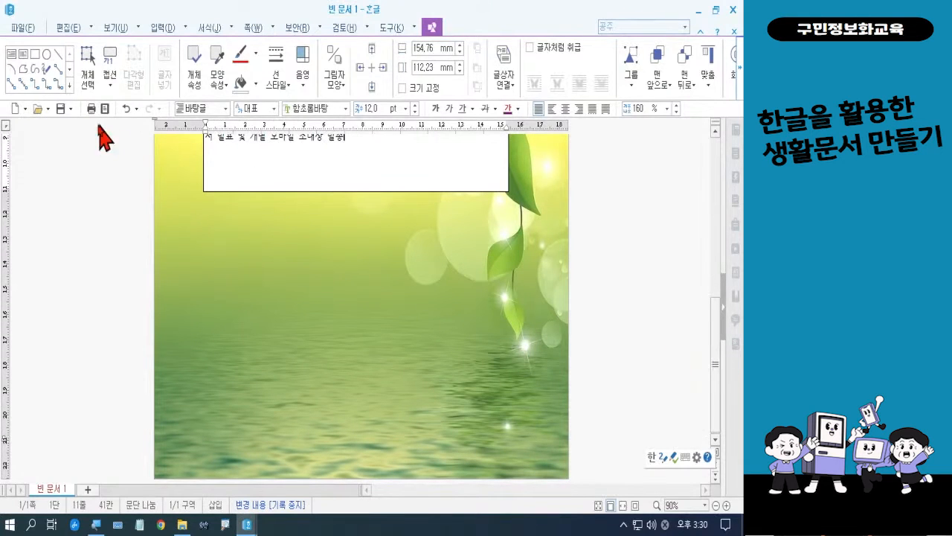
click(11, 55)
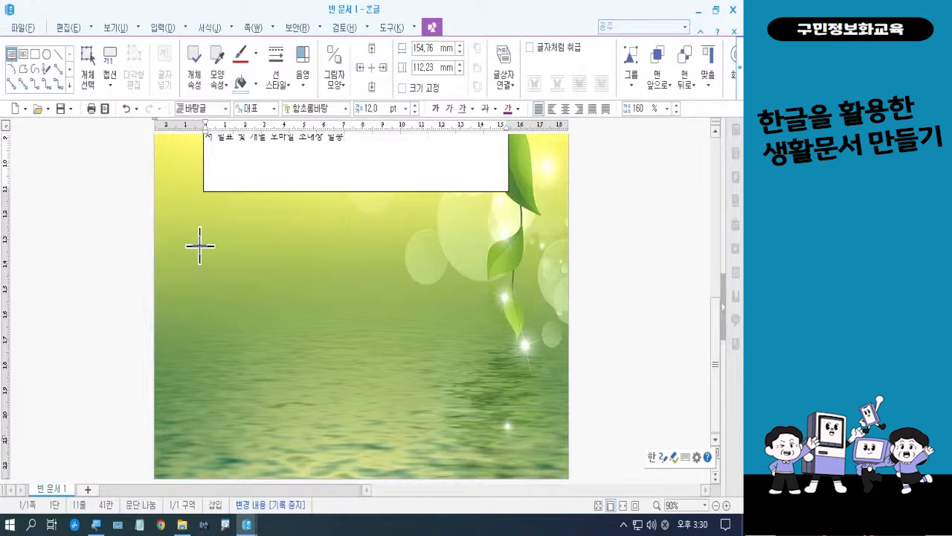
drag(204, 235, 517, 412)
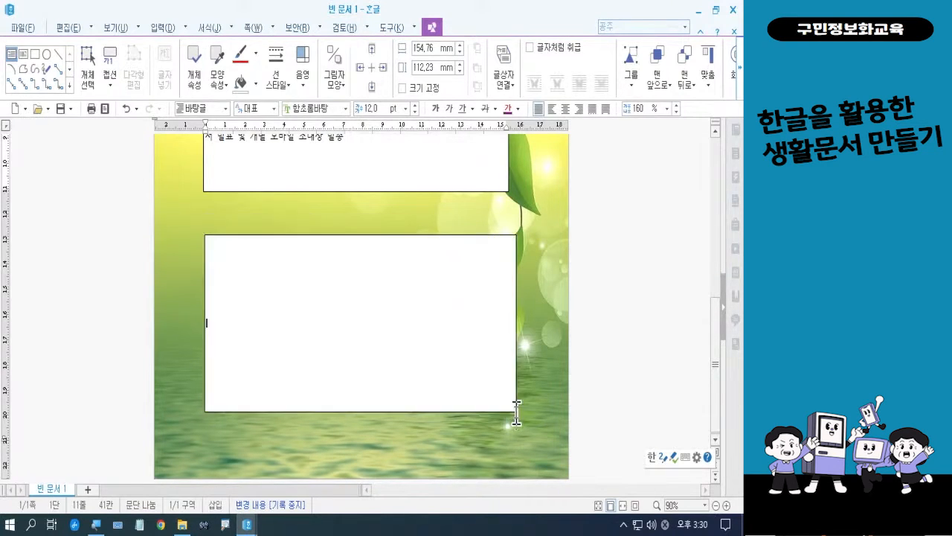
Widen the first text box to about 159 mm to line up with the right edge of the second box.
drag(718, 331, 710, 305)
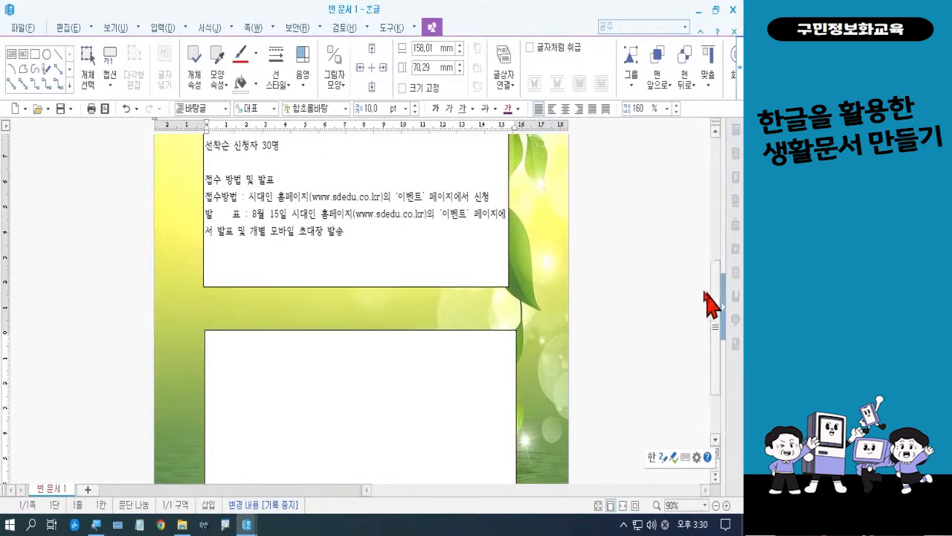
click(508, 218)
drag(509, 146, 517, 147)
scroll(518, 156, up, 3)
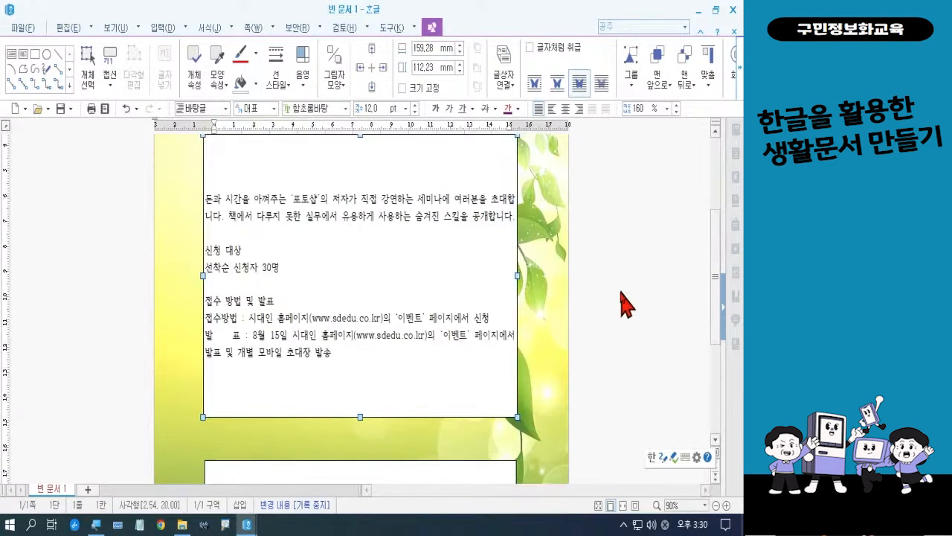
Copy the 세미나 장소 및 일시 heading with its place and date lines from 공지.hwp and return to 빈 문서 1.
scroll(615, 297, down, 5)
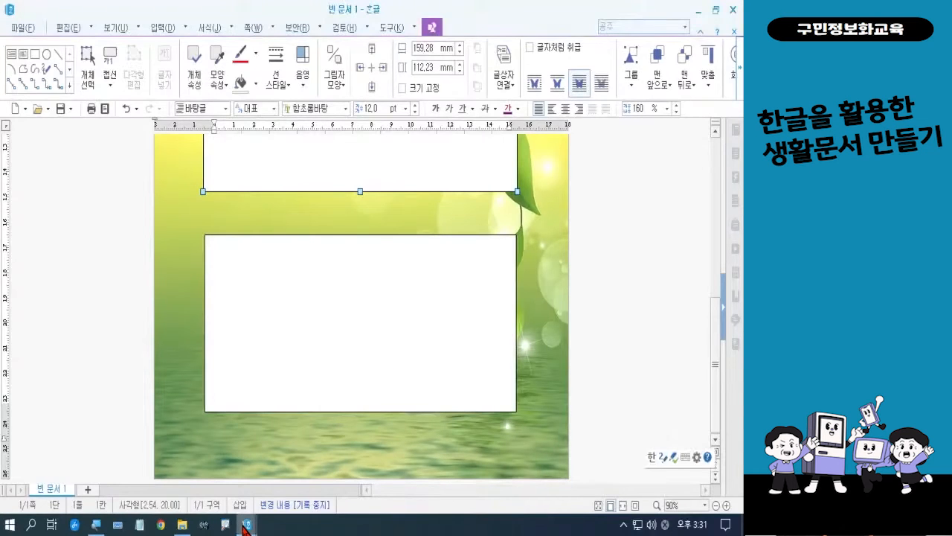
click(244, 525)
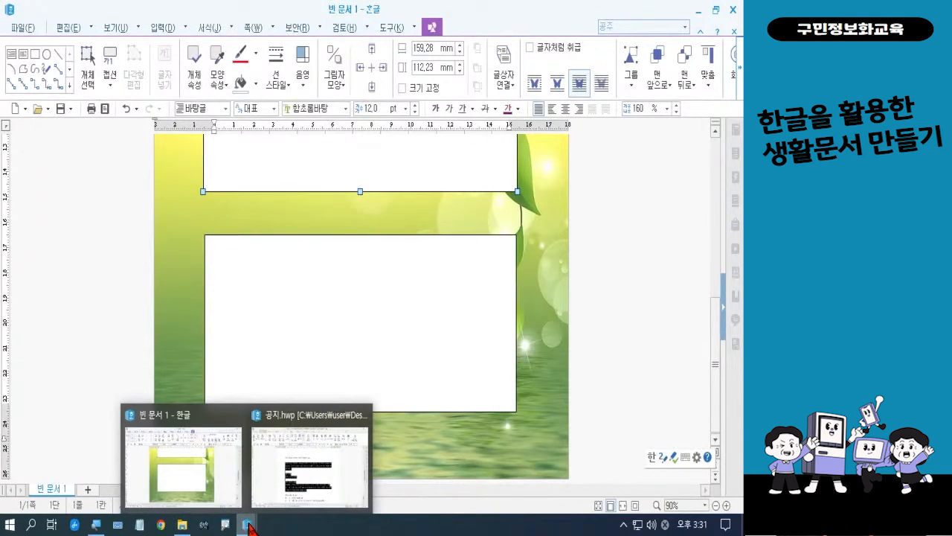
click(259, 504)
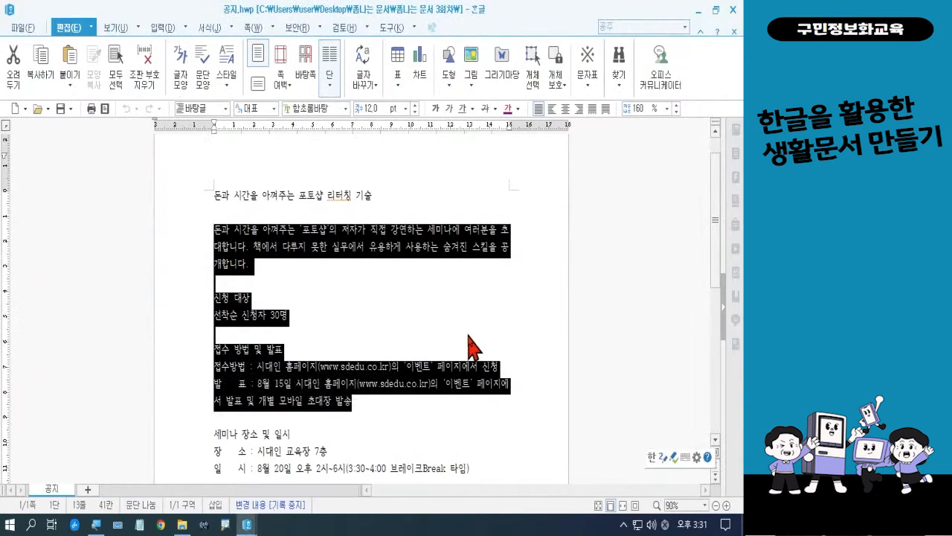
scroll(471, 345, down, 3)
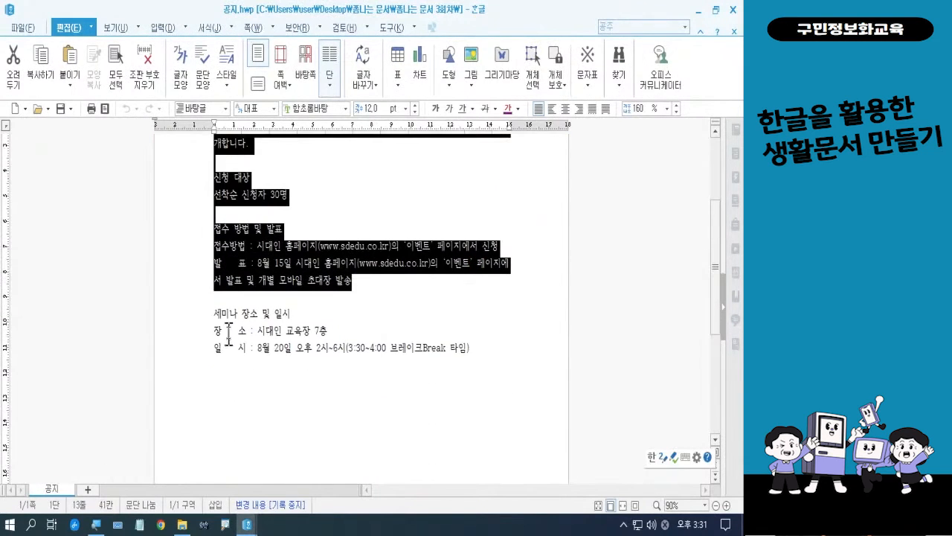
drag(205, 314, 212, 347)
key(ctrl+c)
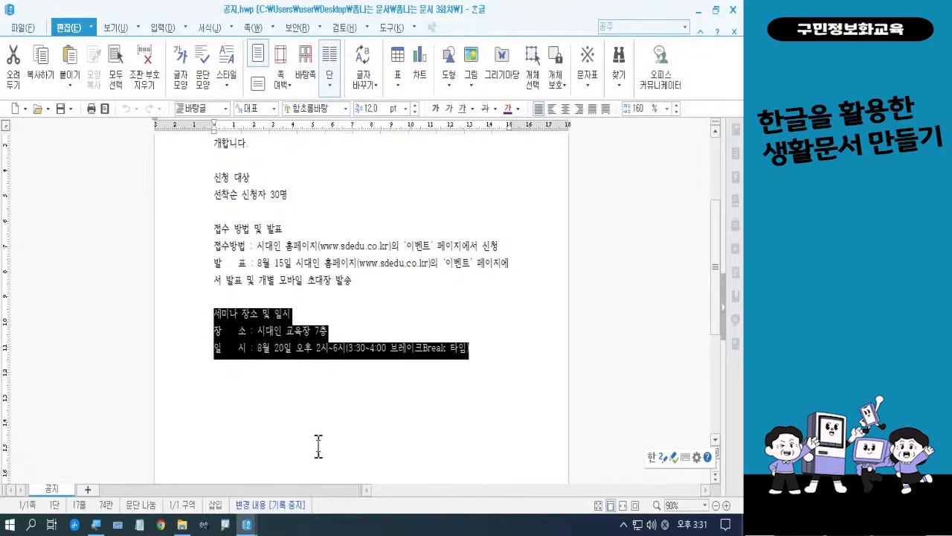
click(250, 525)
click(220, 487)
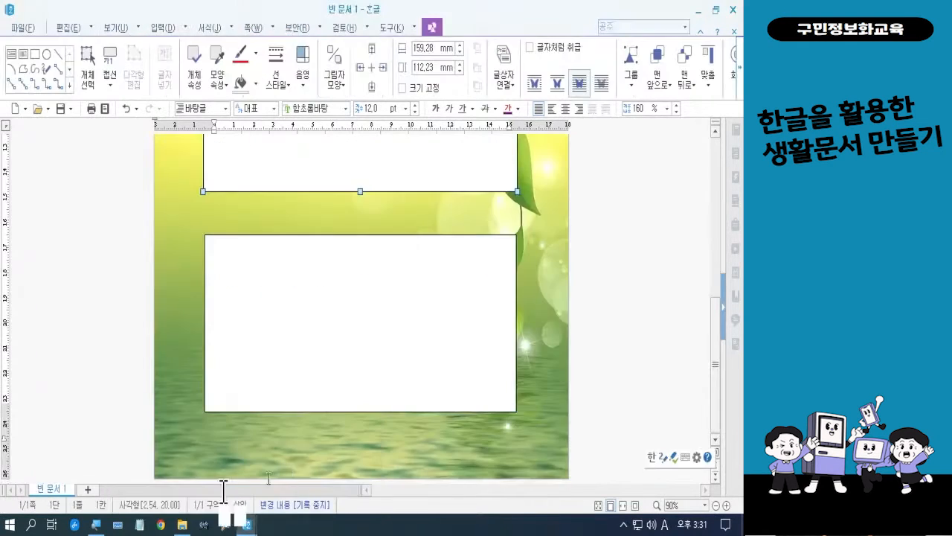
Paste the copied 세미나 장소 및 일시 heading with its place and date lines into the second text box.
click(307, 347)
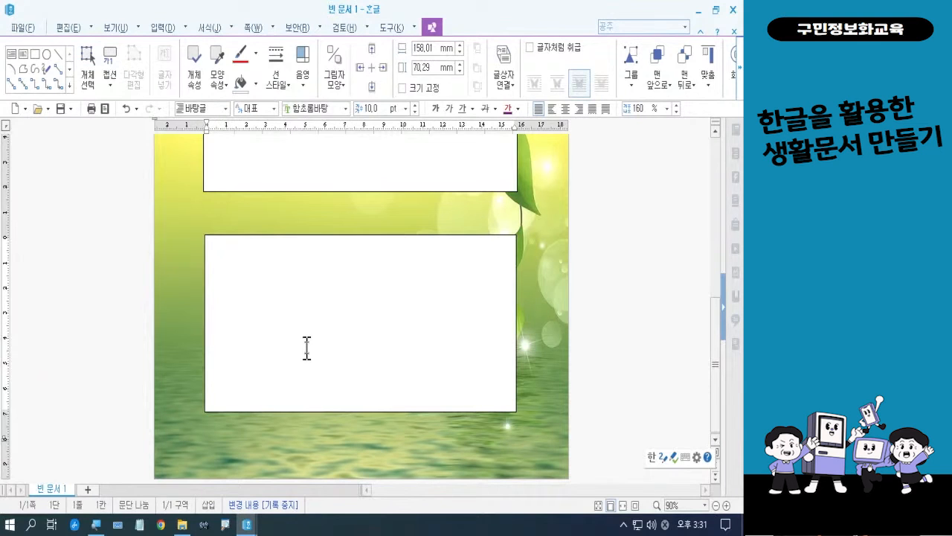
key(ctrl+v)
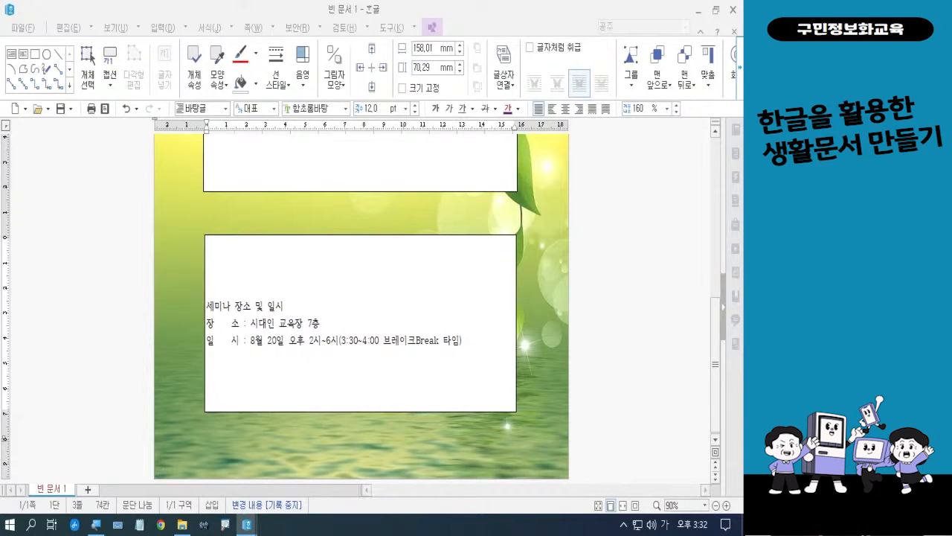
Review the layout of the title and both text boxes, including the page margins on either side of the first box.
scroll(372, 330, up, 6)
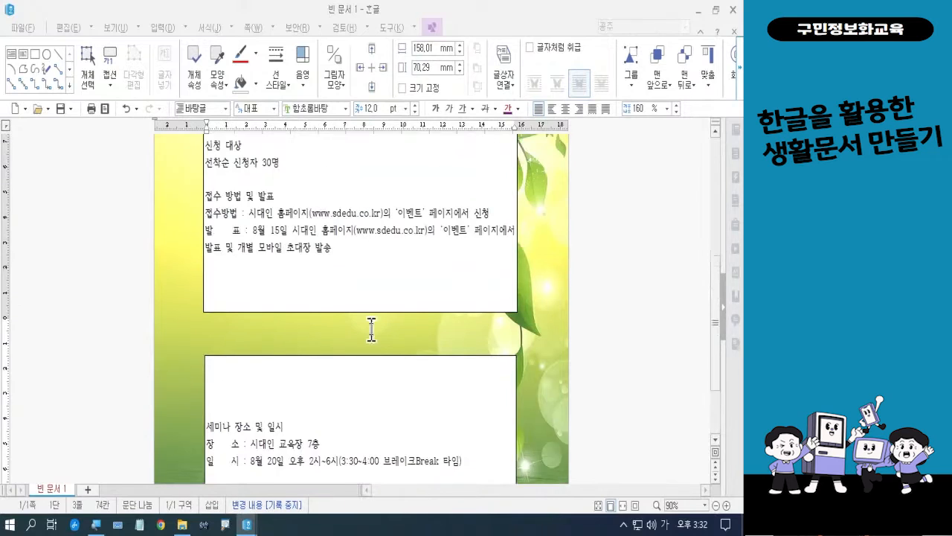
scroll(372, 329, down, 6)
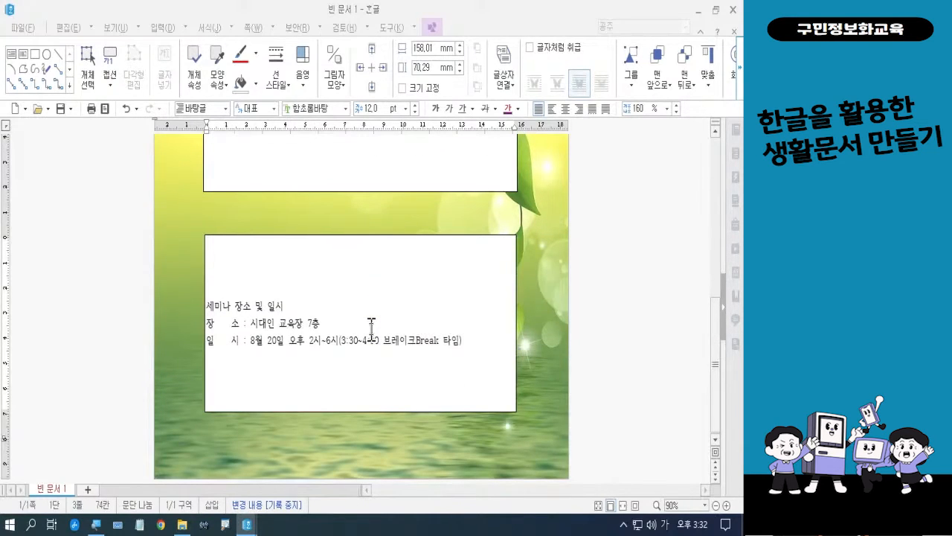
scroll(371, 330, up, 6)
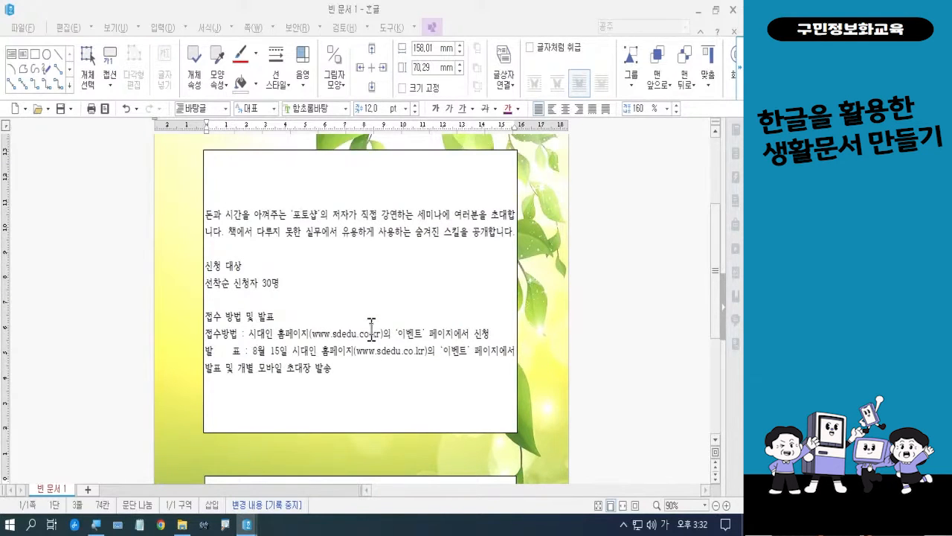
scroll(371, 325, up, 4)
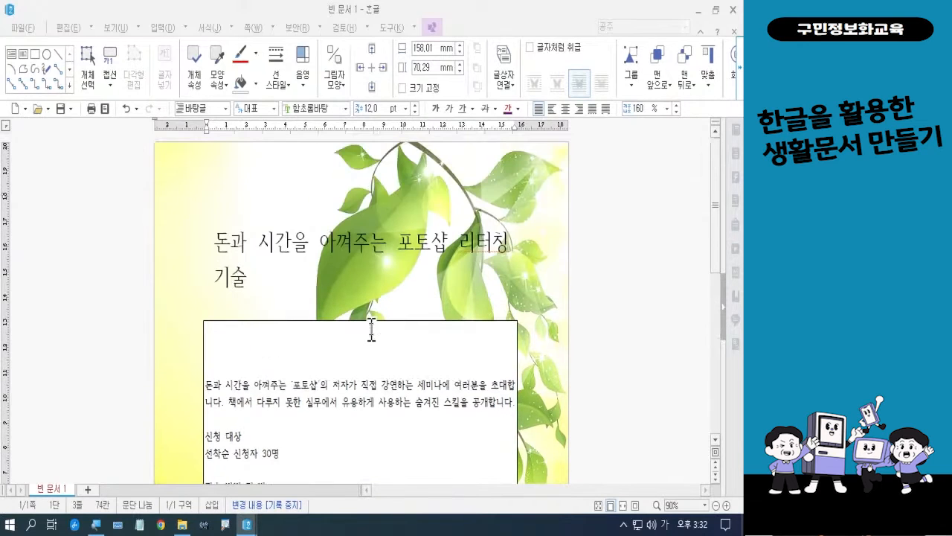
scroll(371, 329, down, 4)
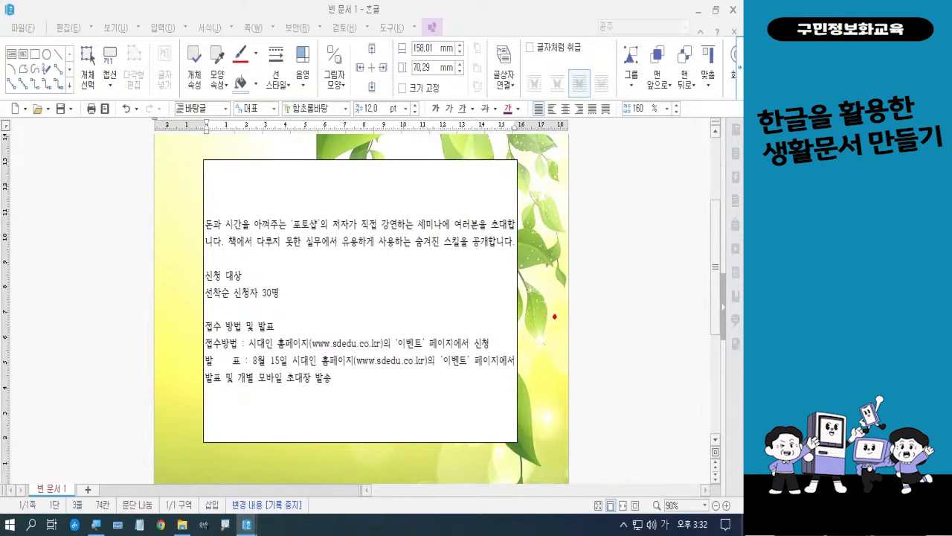
mouse_move(543, 322)
mouse_down()
mouse_move(529, 277)
mouse_move(581, 285)
mouse_move(557, 318)
mouse_up()
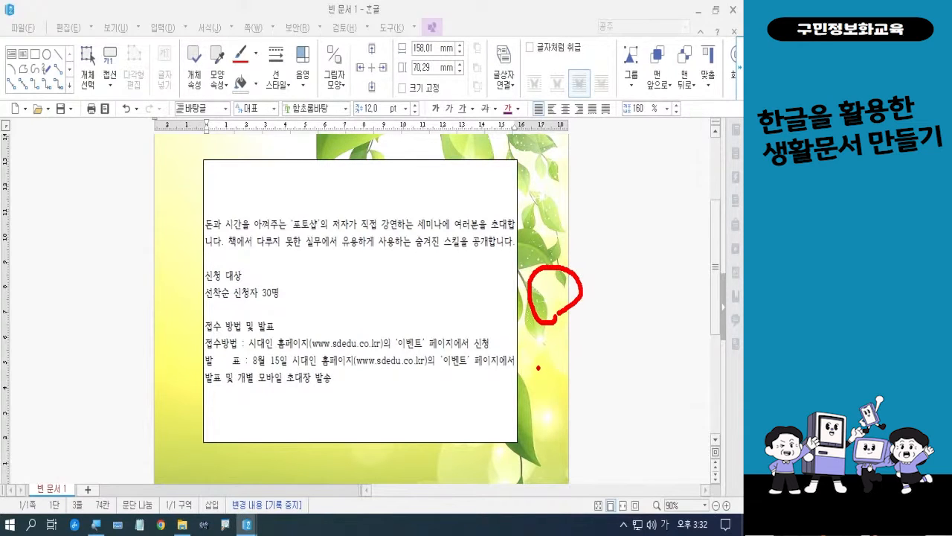
mouse_move(186, 299)
mouse_down()
mouse_move(160, 299)
mouse_move(183, 268)
mouse_move(186, 299)
mouse_up()
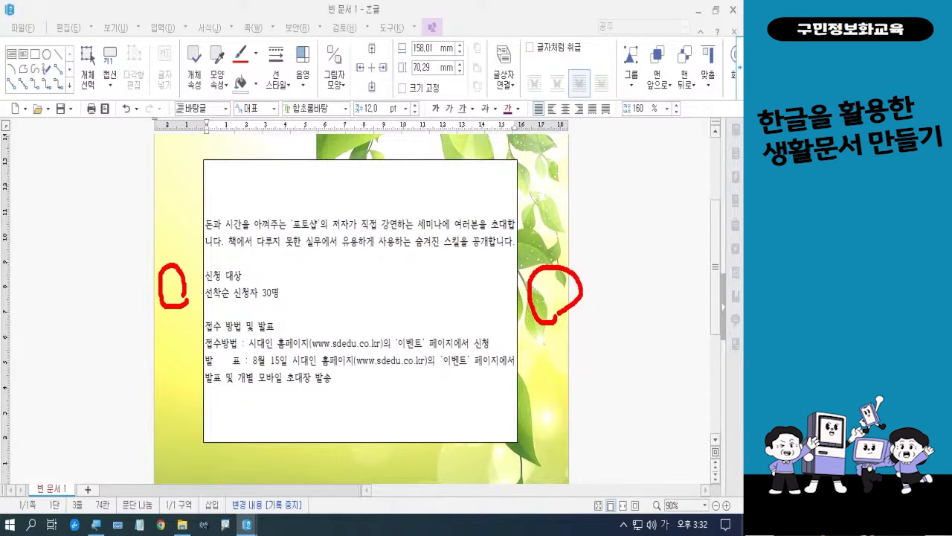
key(Escape)
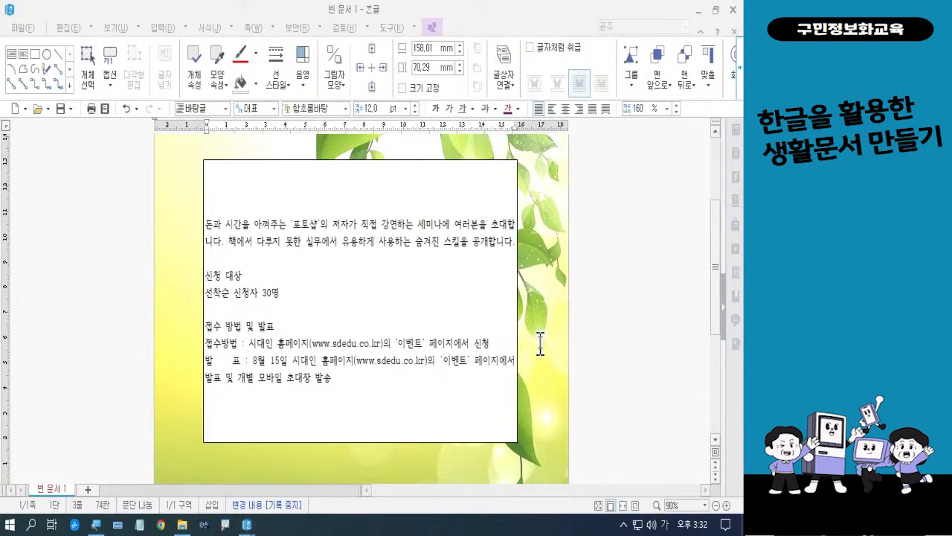
Widen the first text box on both sides to about 169 mm.
click(518, 327)
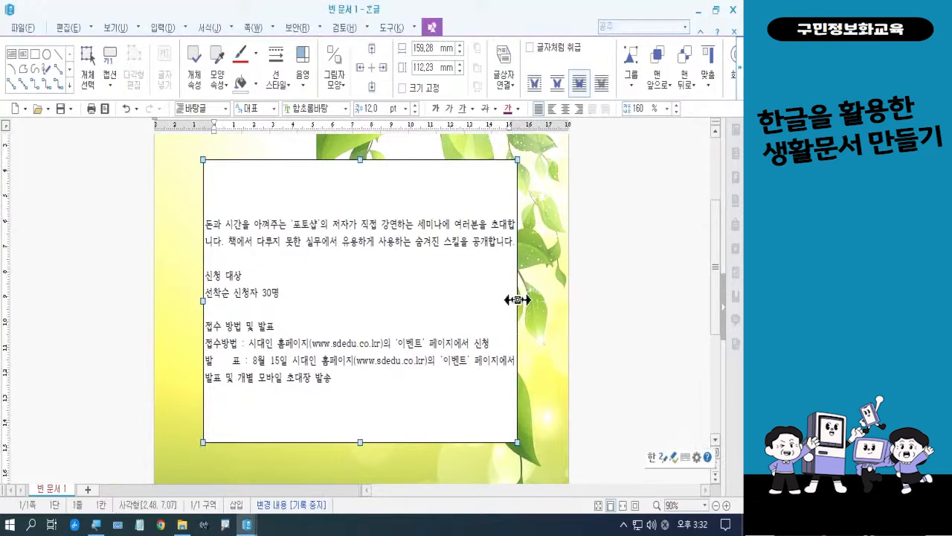
drag(517, 301, 528, 301)
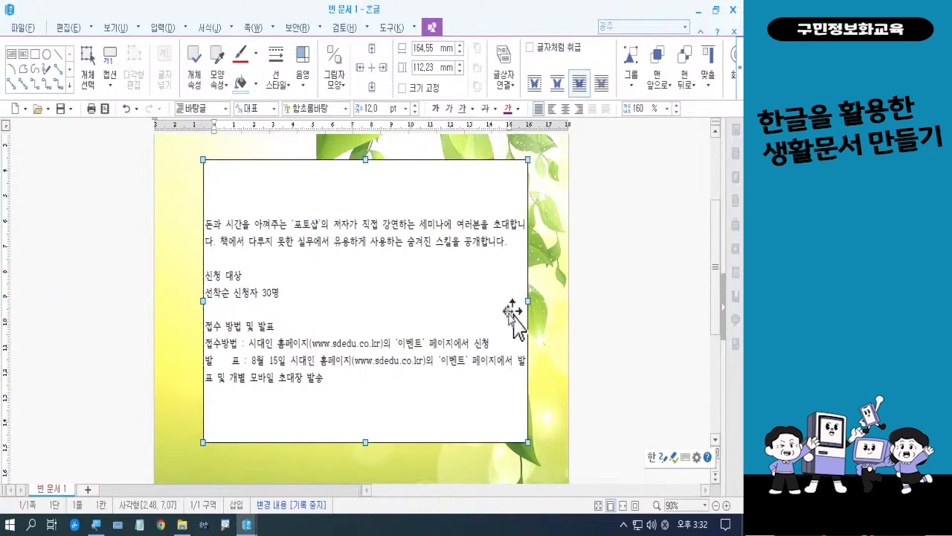
drag(201, 301, 195, 301)
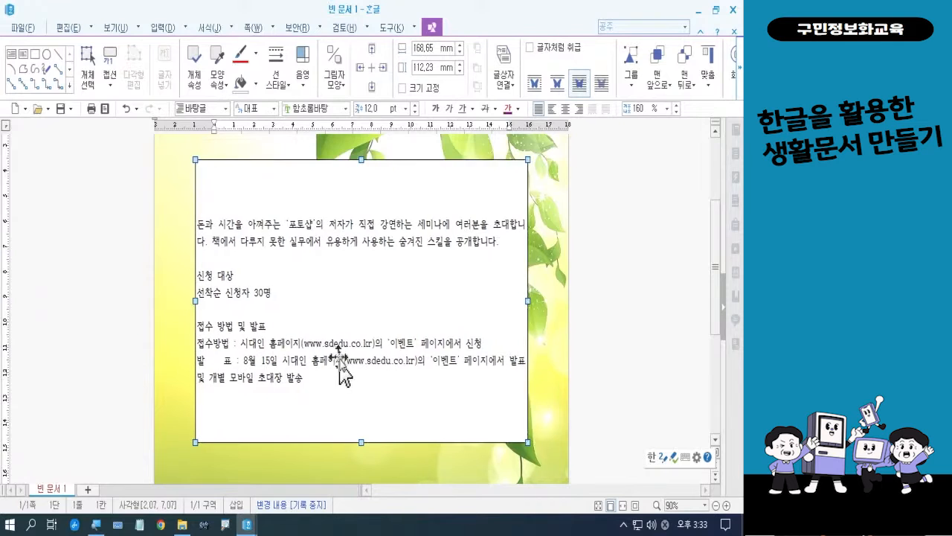
Widen the second text box on both sides to about 169 mm, matching the edges of the first box.
scroll(340, 362, down, 5)
click(440, 406)
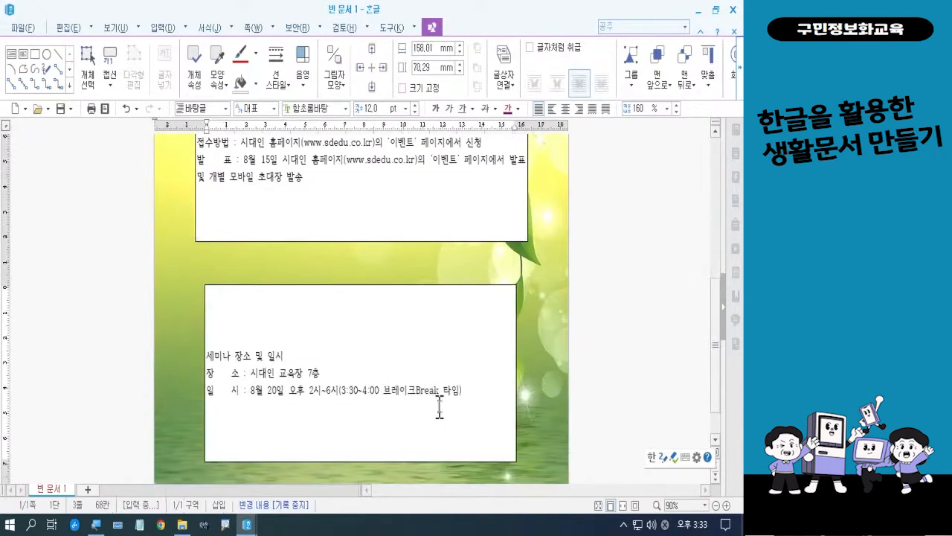
click(516, 371)
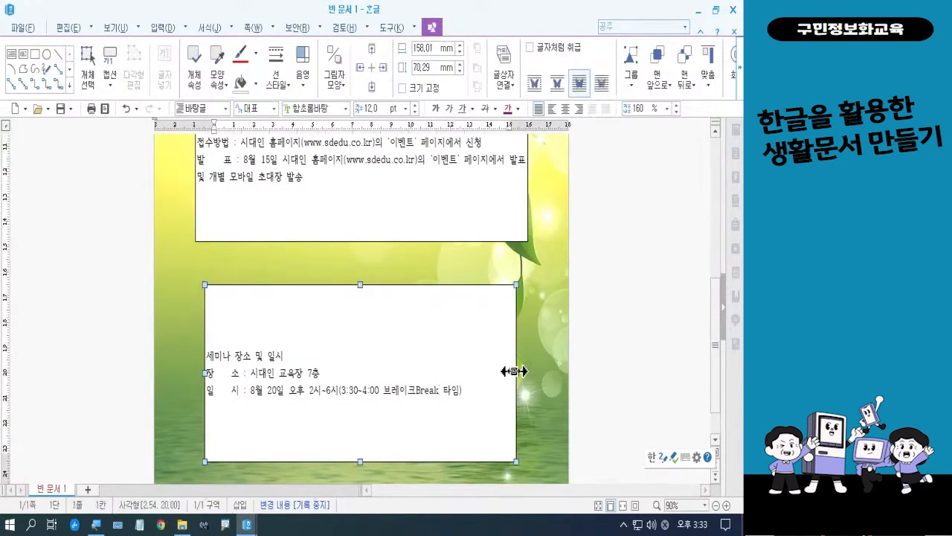
drag(513, 371, 527, 372)
drag(205, 372, 195, 373)
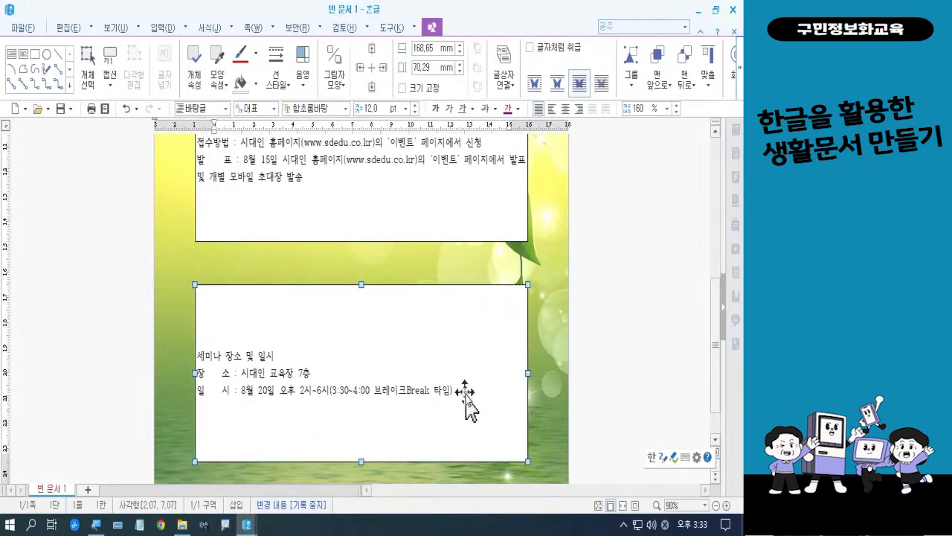
Format the whole title 돈과 시간을 아껴주는 포토샵 리터칭 기술 in red with the 함초롬돋움 font.
scroll(491, 399, up, 5)
scroll(487, 395, up, 2)
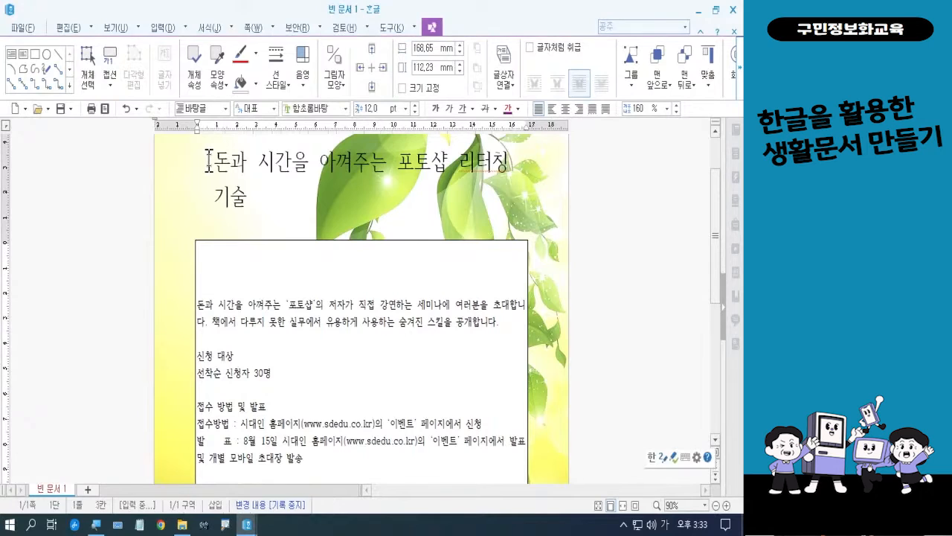
drag(207, 159, 267, 207)
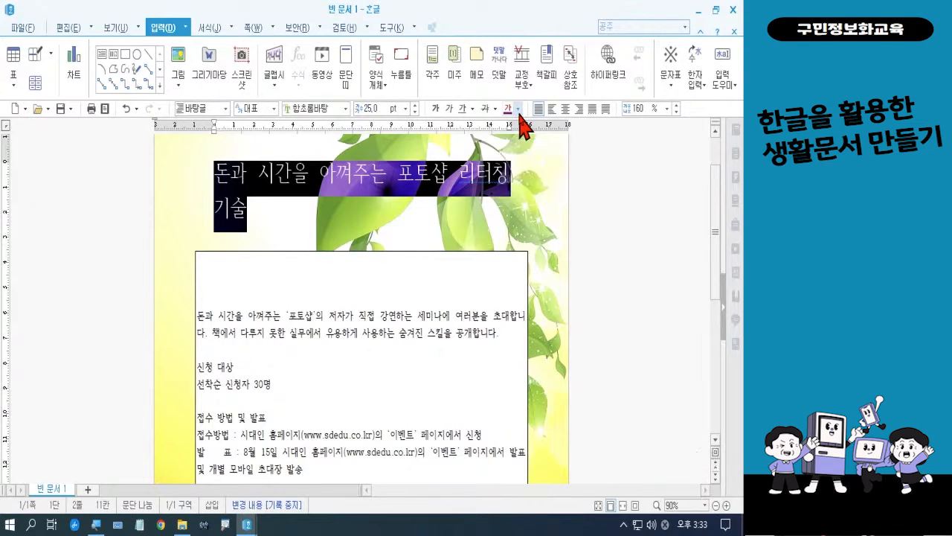
click(519, 111)
click(518, 154)
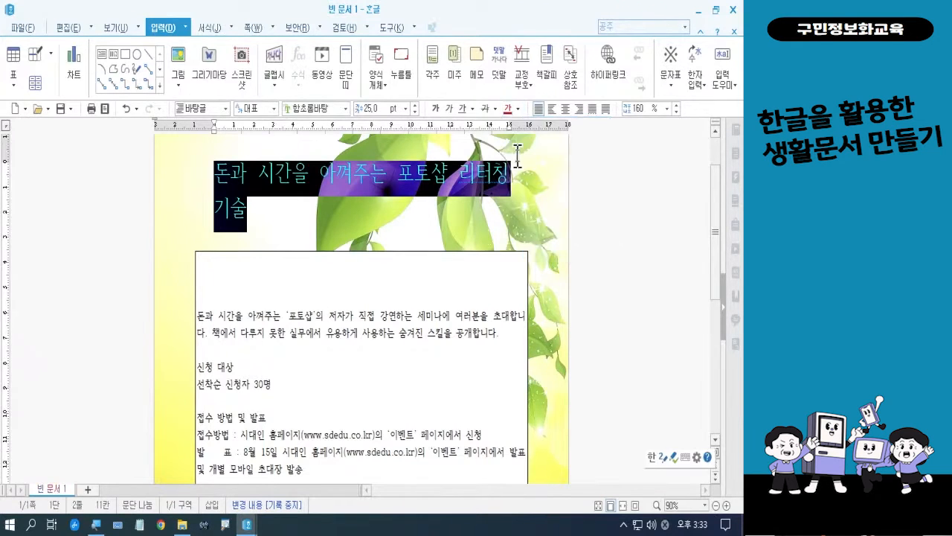
click(345, 109)
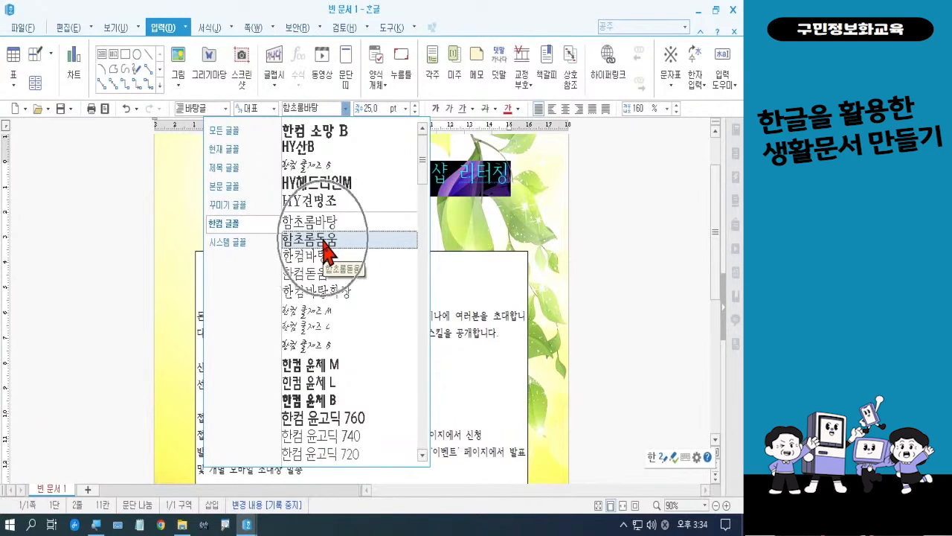
click(323, 240)
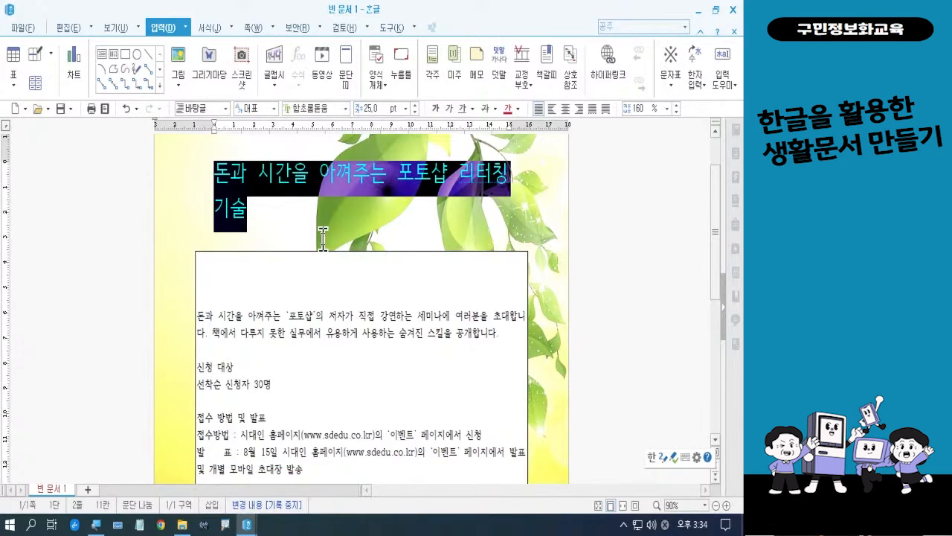
click(323, 240)
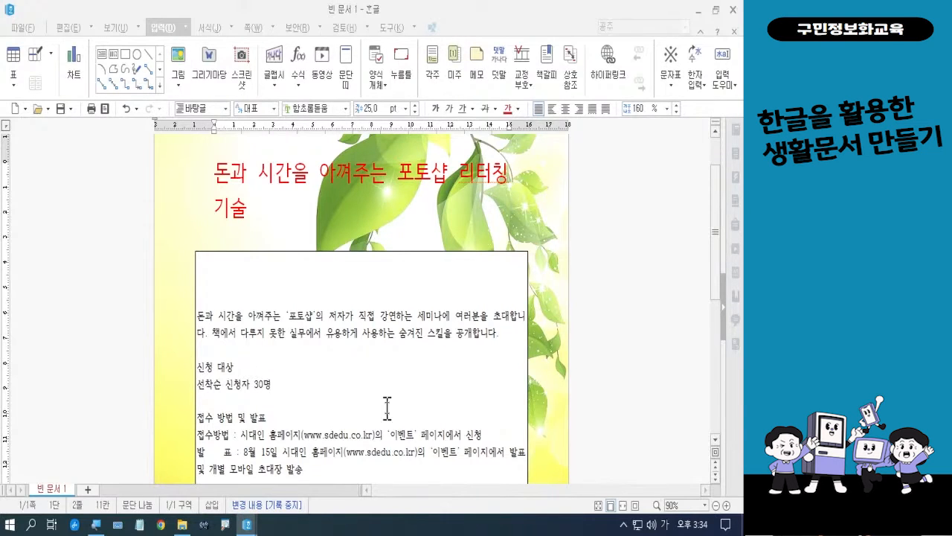
Reduce the syllable 과 after 돈 in the title to 14 pt.
click(232, 174)
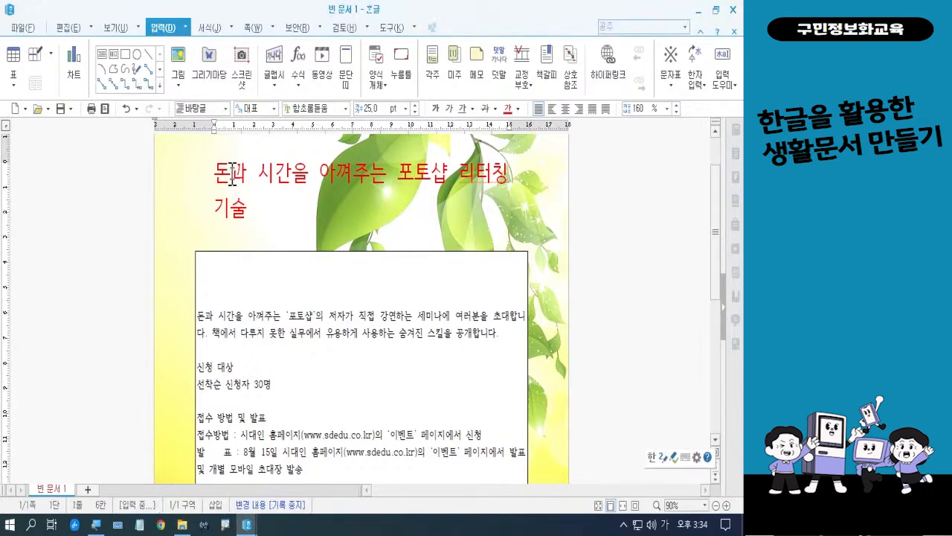
drag(233, 175, 243, 177)
key(F12)
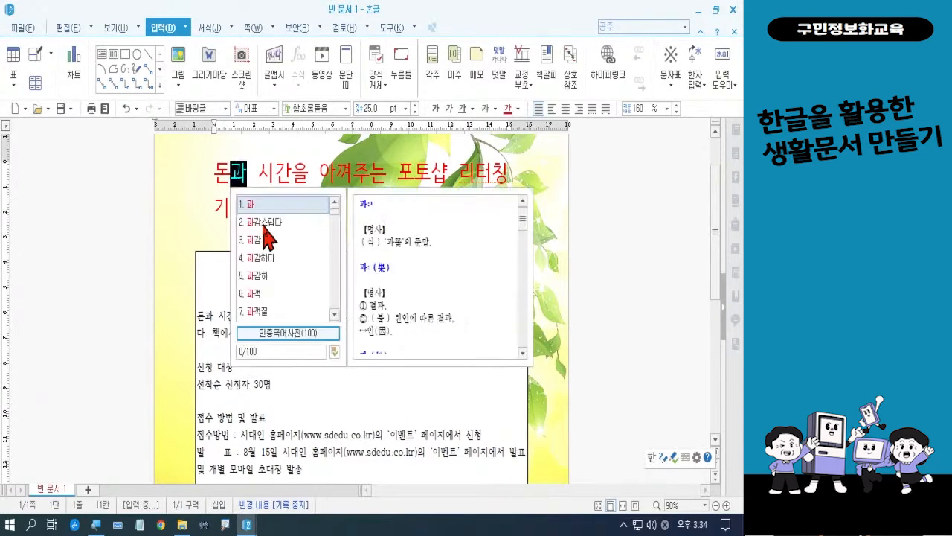
click(406, 110)
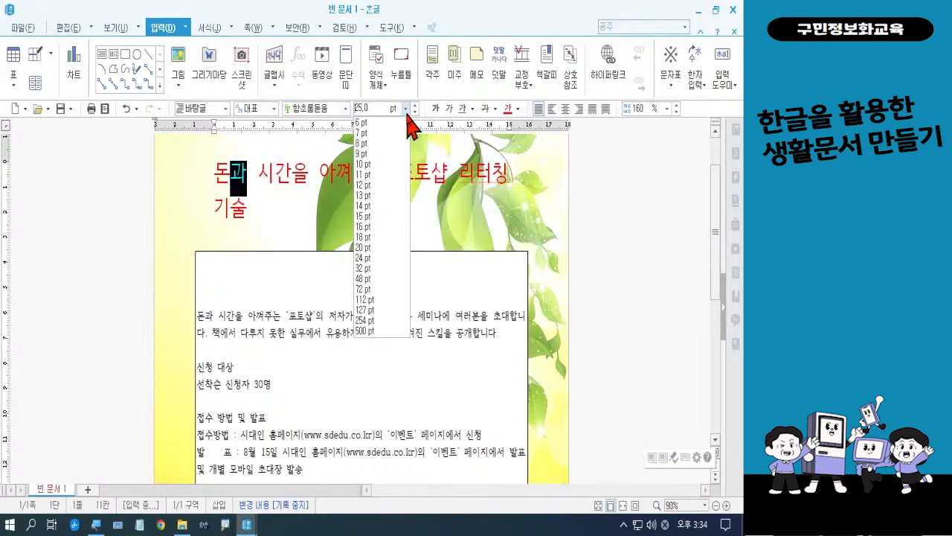
click(381, 206)
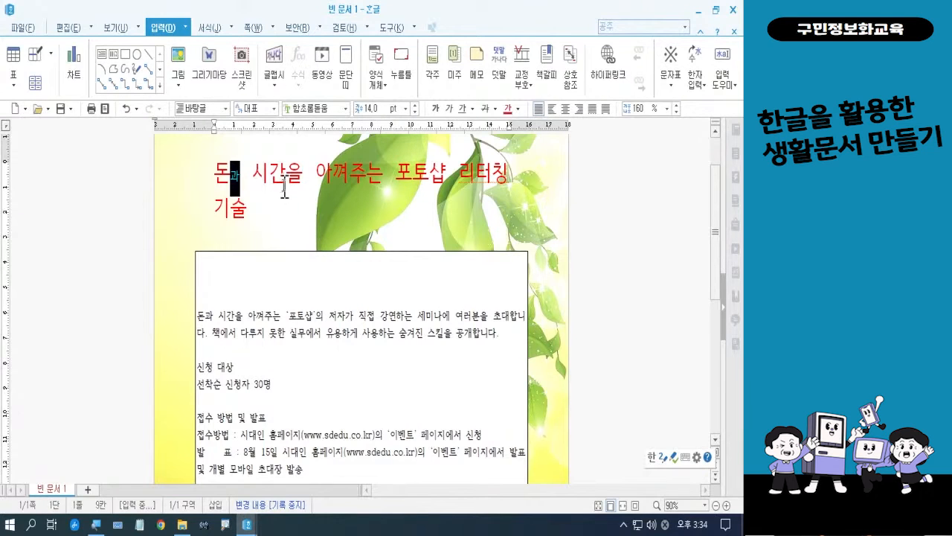
Reduce 간을 in 시간을 and 껴주는 in 아껴주는 of the title to 14 pt.
drag(269, 177, 302, 179)
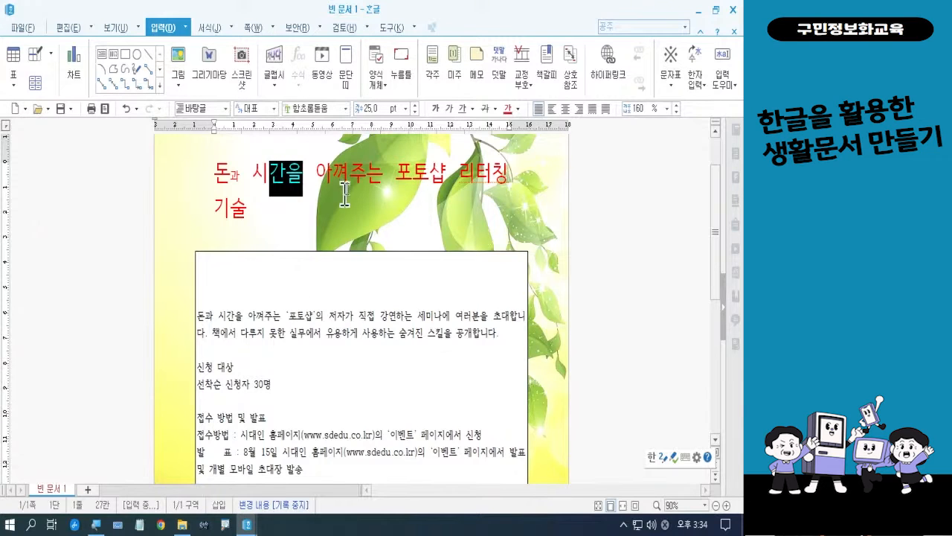
click(406, 108)
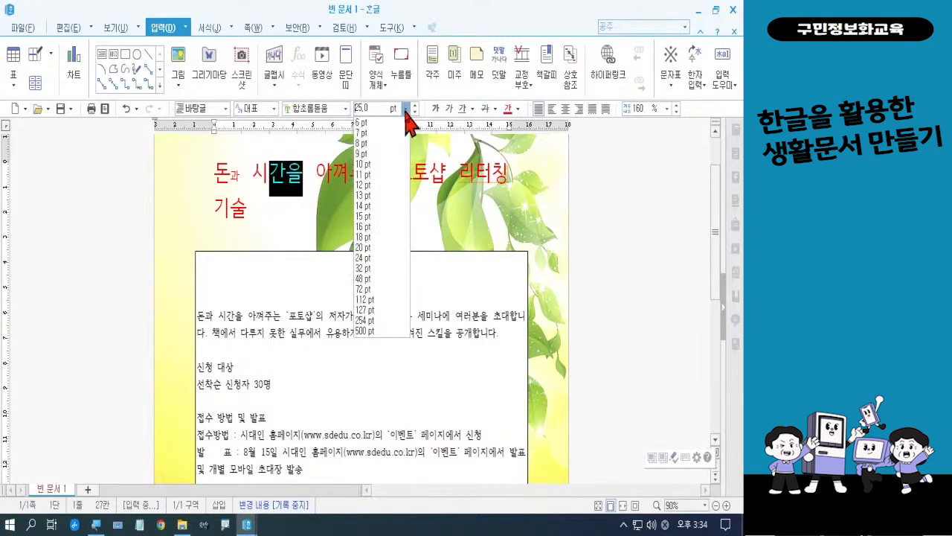
click(372, 206)
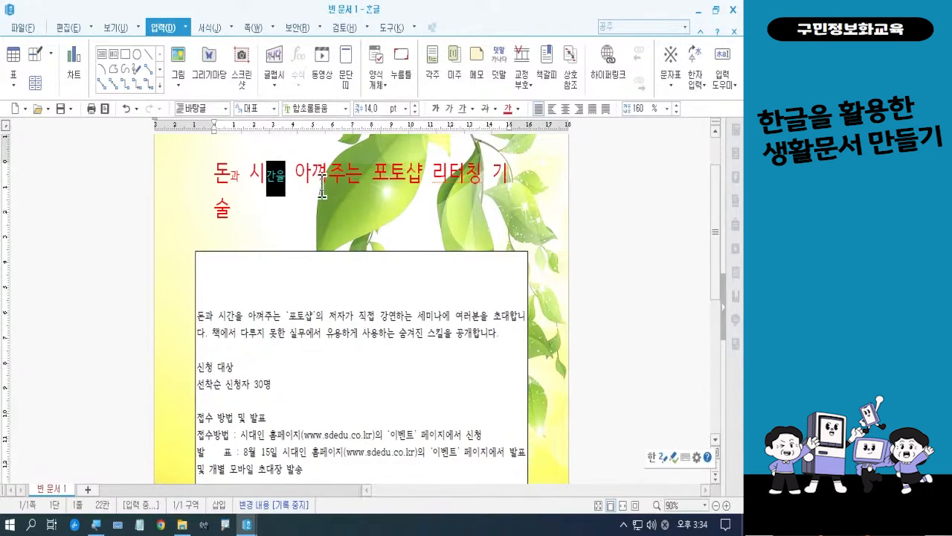
click(319, 179)
drag(319, 180, 363, 179)
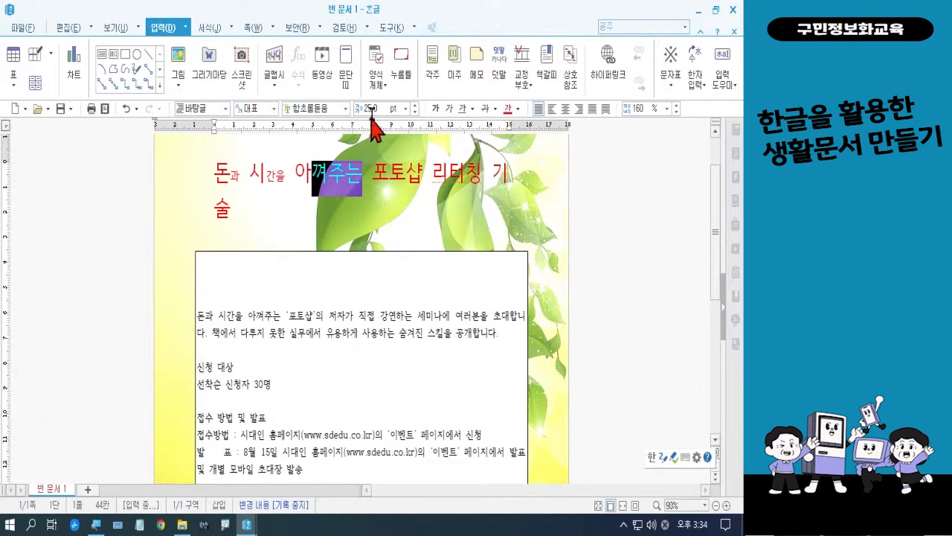
click(406, 109)
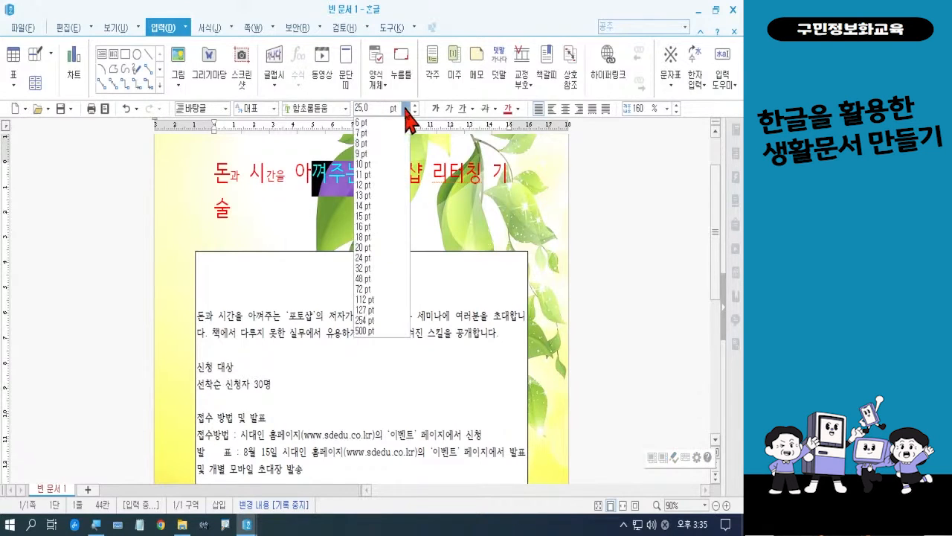
click(366, 205)
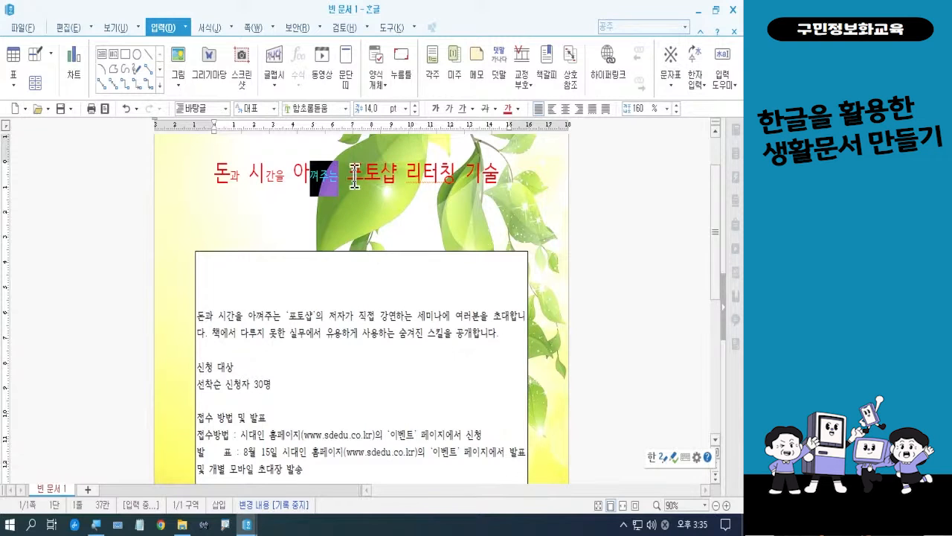
Format 포토샵 리터칭 in the title as white text with red shading behind it.
drag(348, 180, 450, 171)
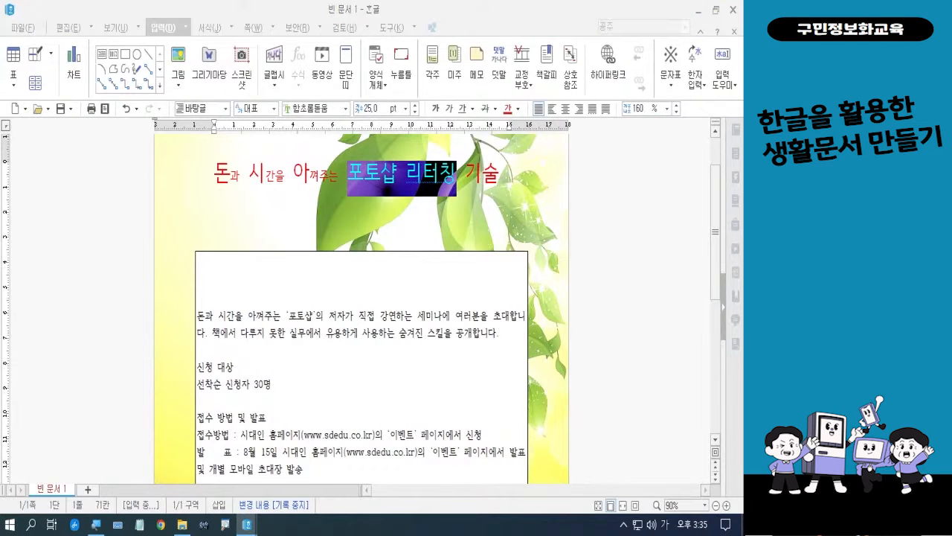
right_click(437, 183)
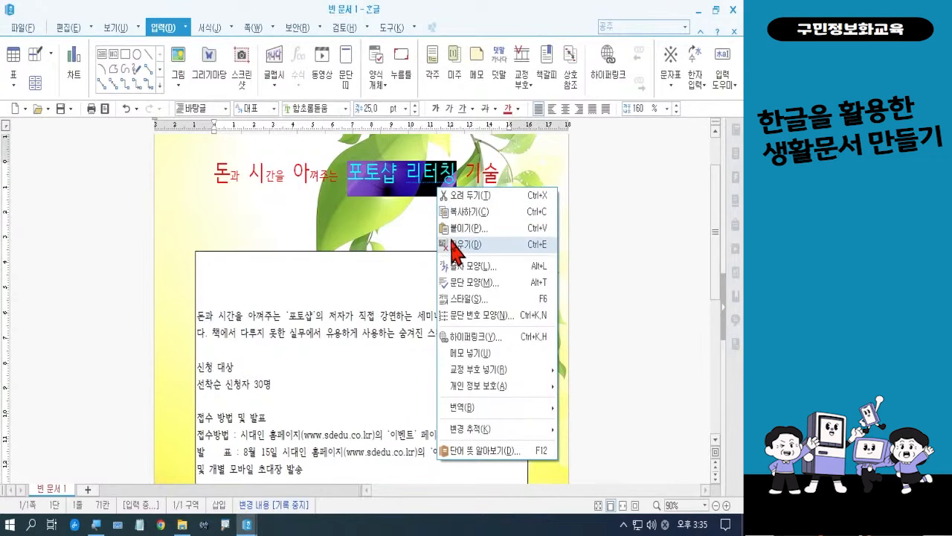
click(466, 267)
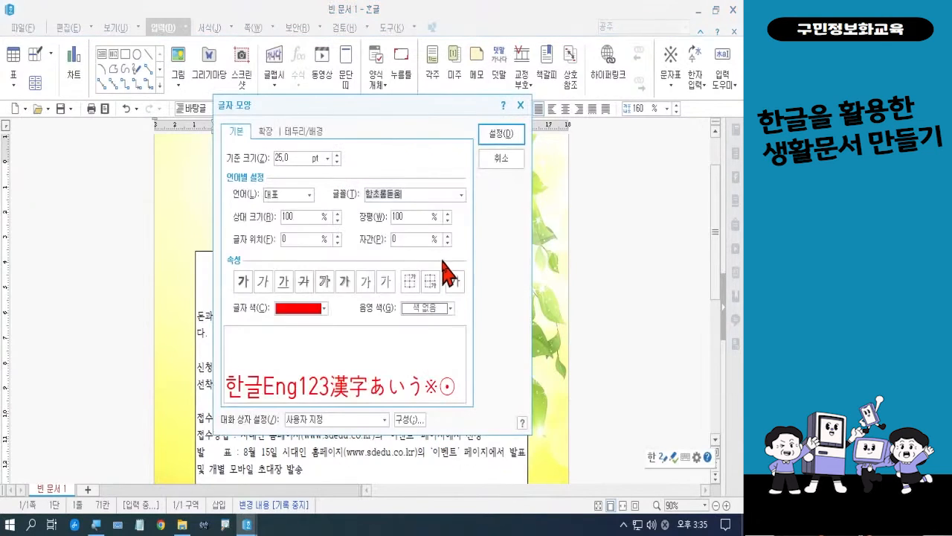
click(317, 311)
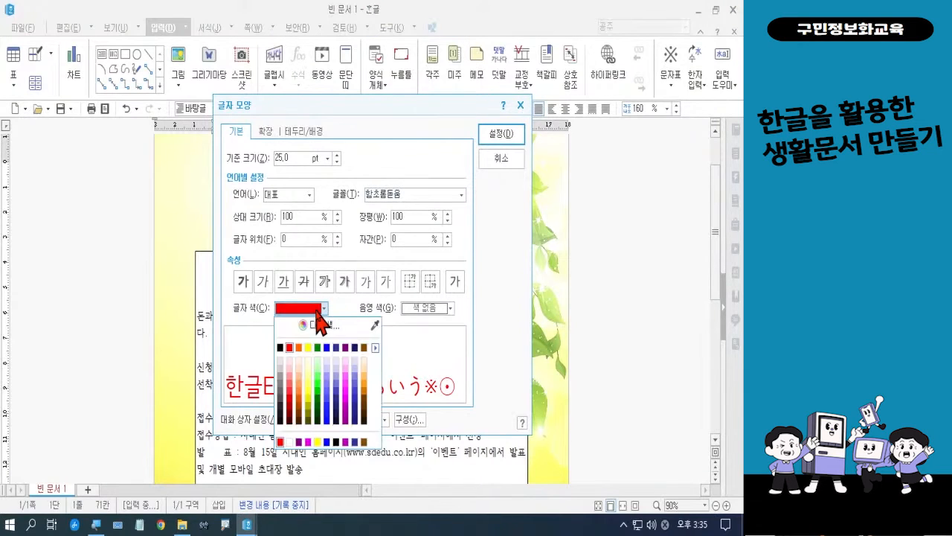
click(297, 442)
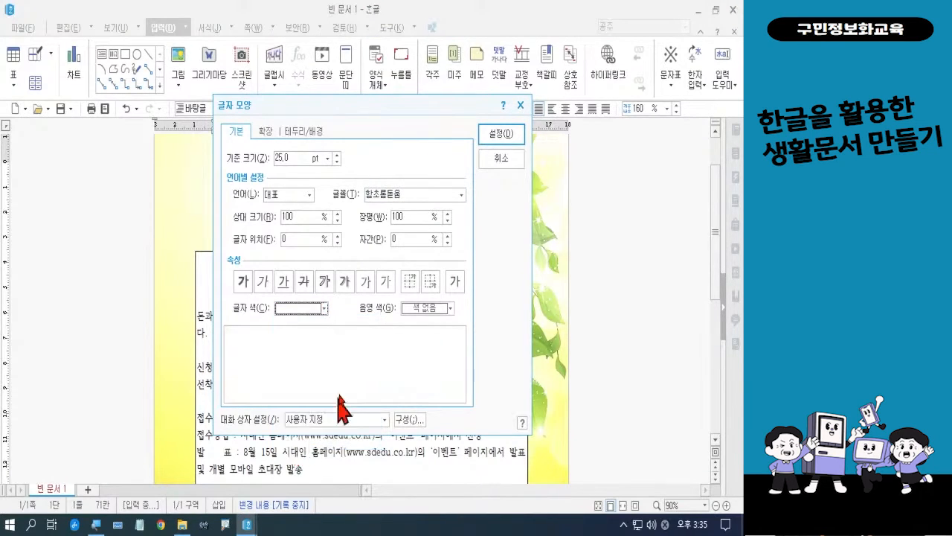
click(428, 309)
click(416, 350)
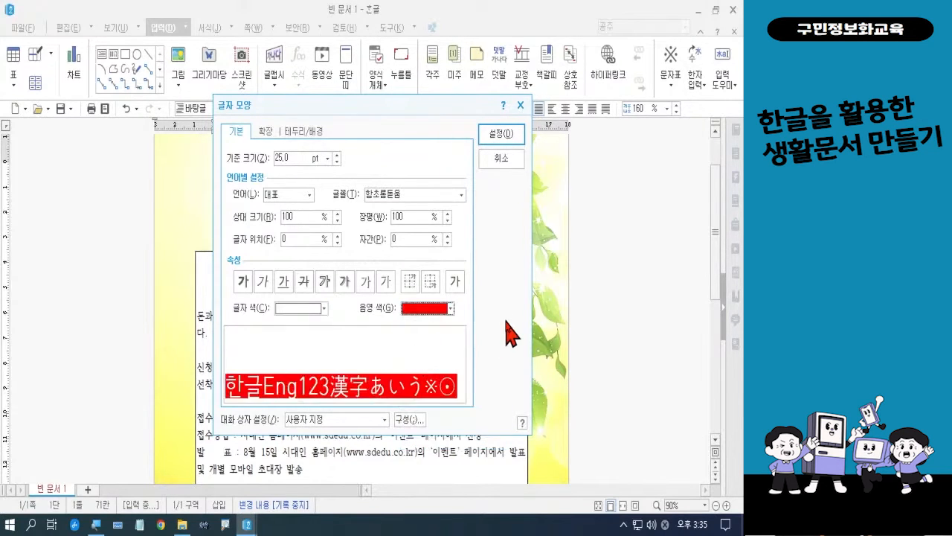
click(511, 136)
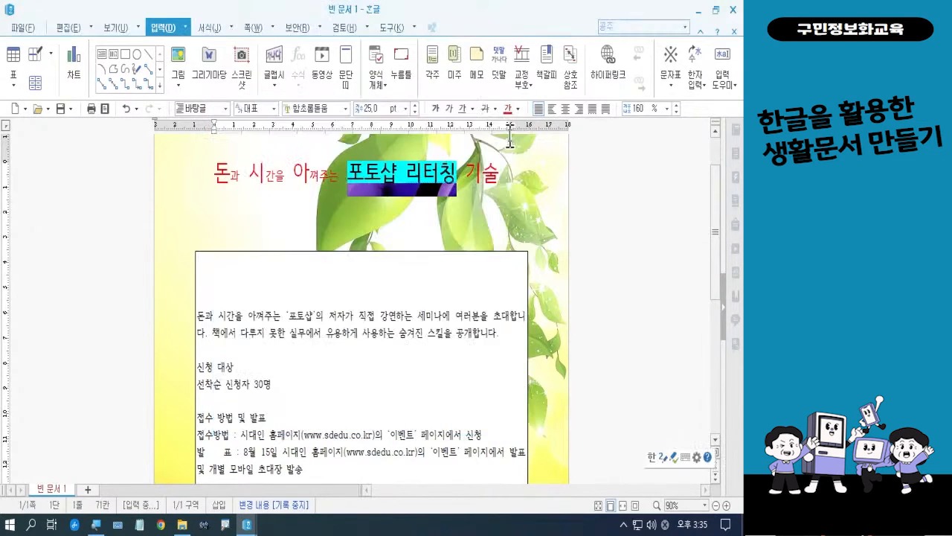
click(520, 200)
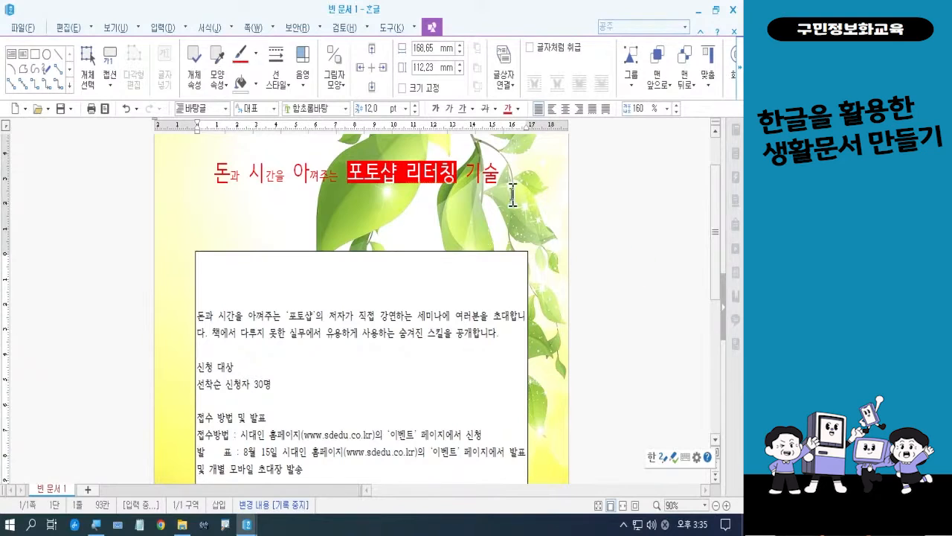
Center the title line and make the whole title 돈과 시간을 아껴주는 포토샵 리터칭 기술 bold.
click(488, 179)
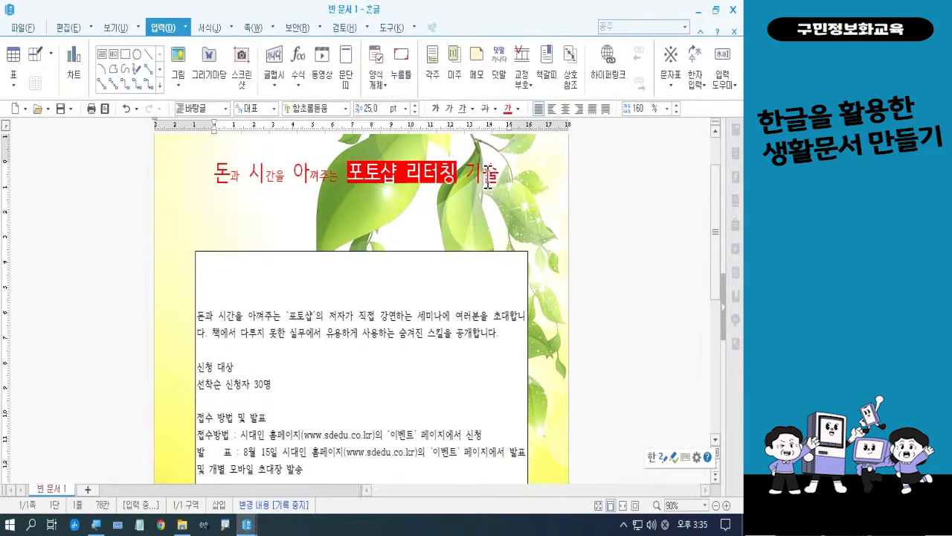
click(565, 111)
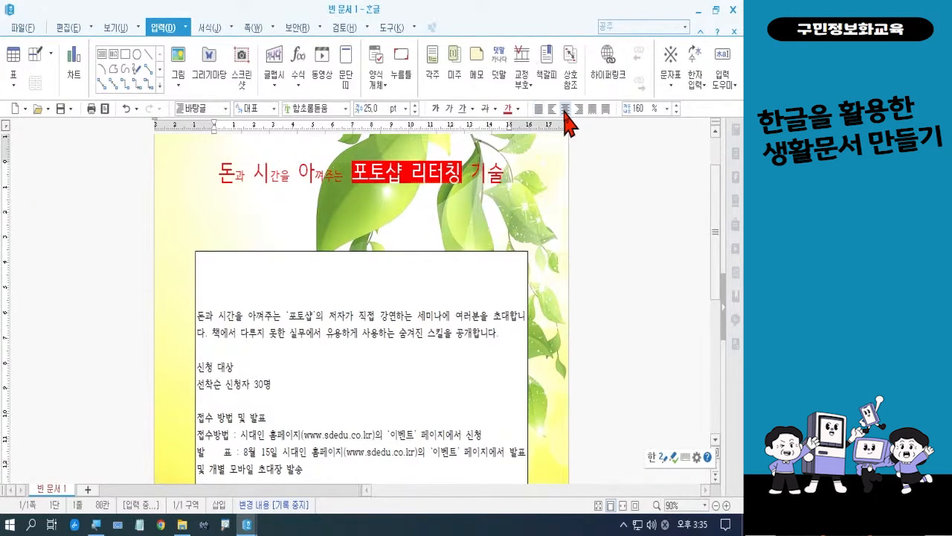
click(625, 293)
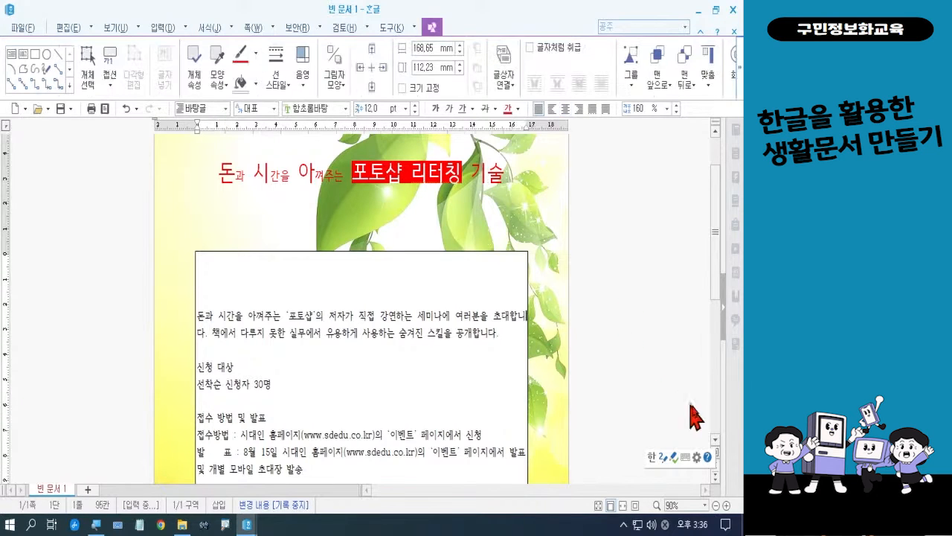
click(727, 506)
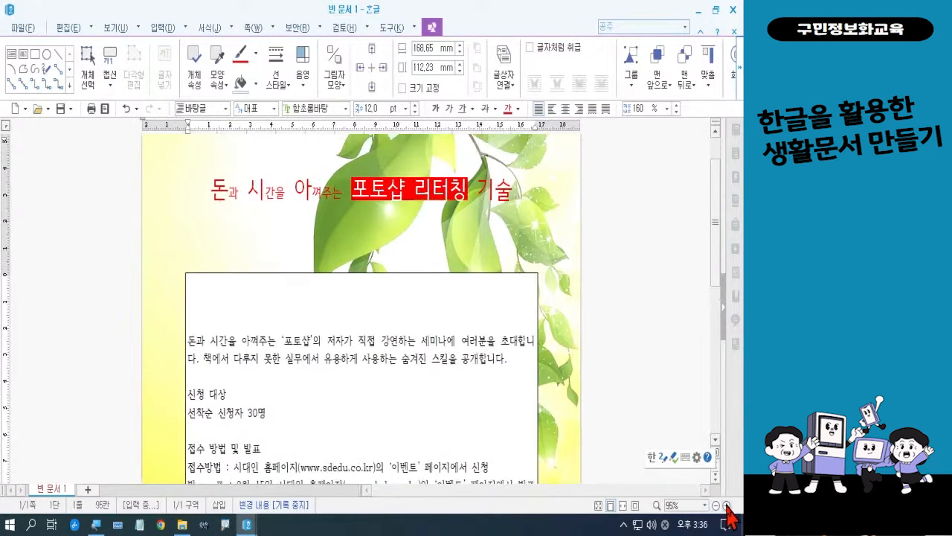
click(727, 506)
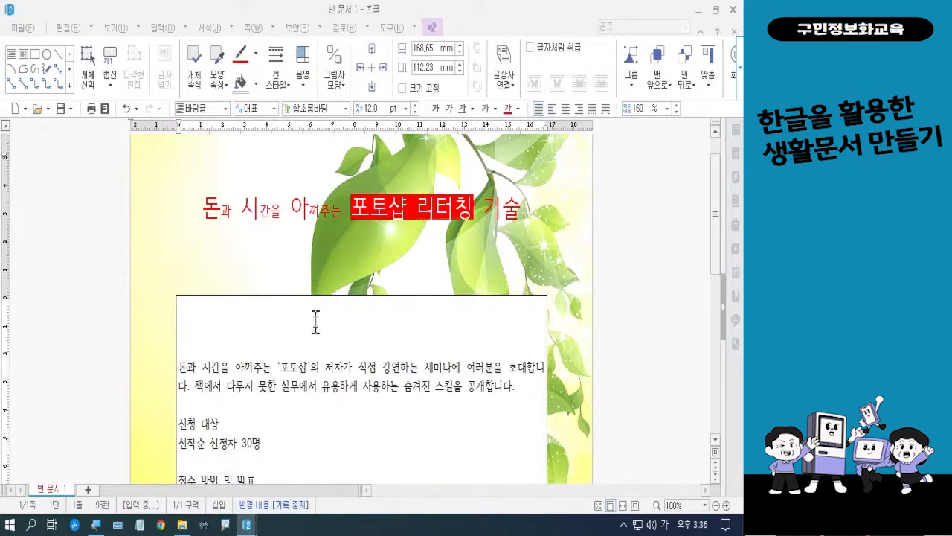
drag(204, 207, 518, 208)
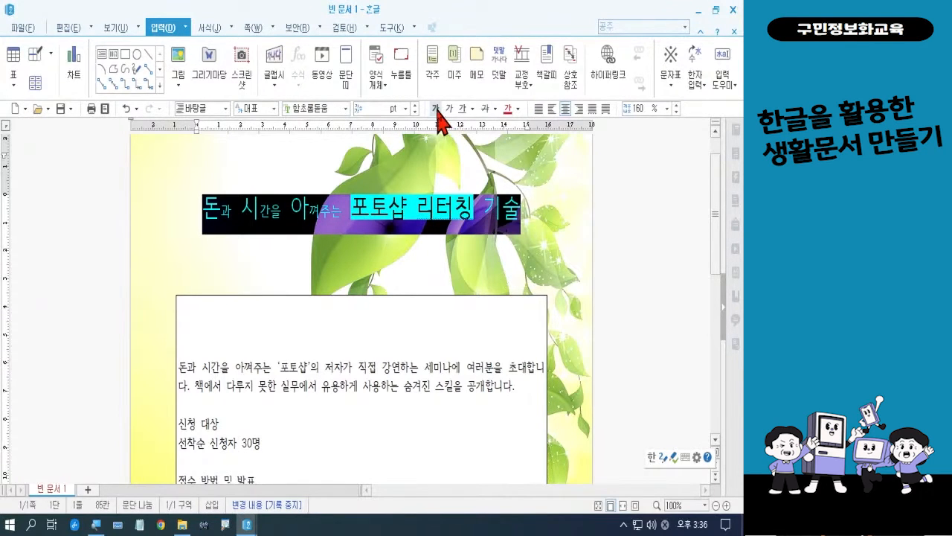
key(Escape)
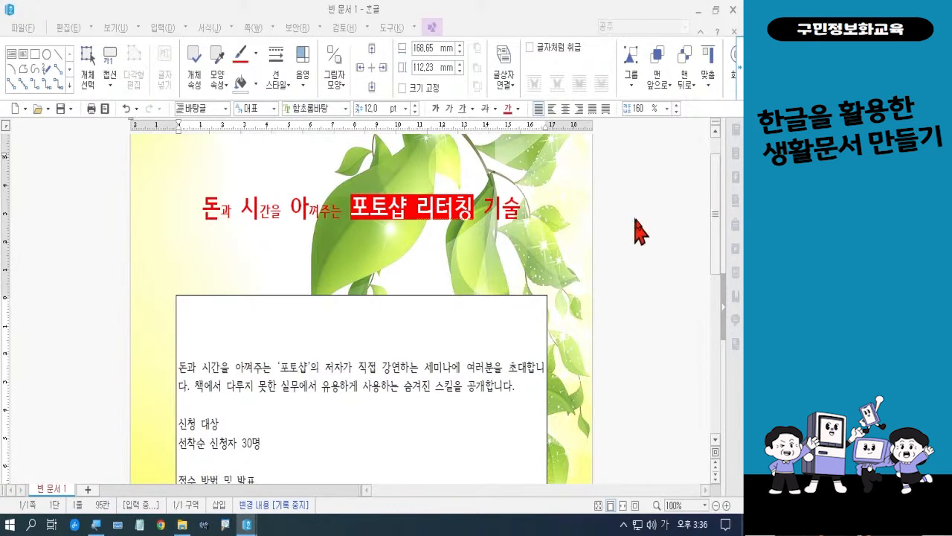
Set all body text in the second text box, from the invitation sentence to 초대장 발송, to 14 pt.
drag(716, 227, 720, 275)
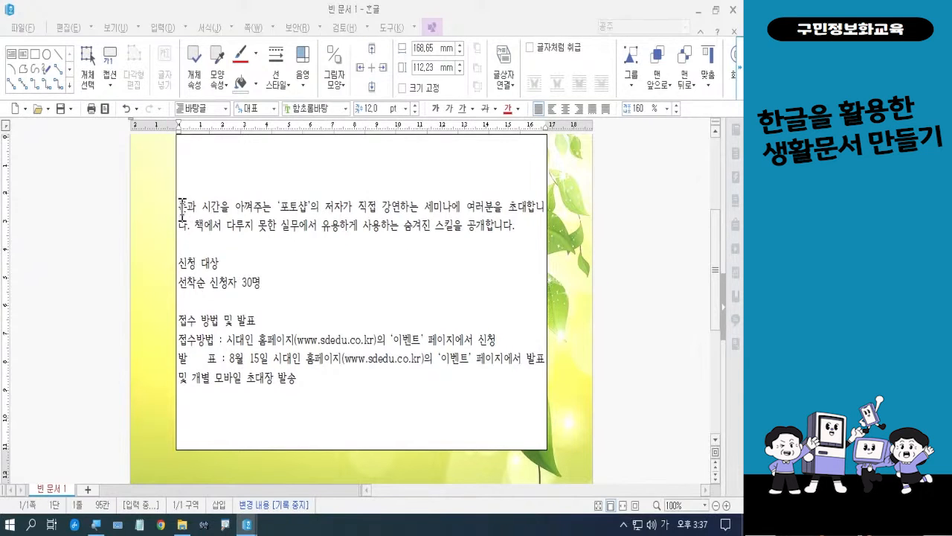
drag(181, 206, 330, 402)
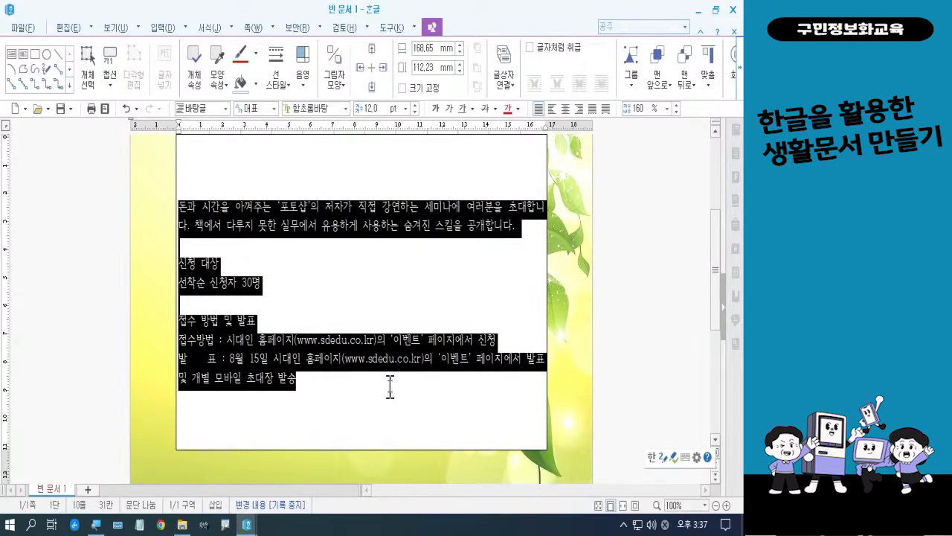
click(405, 108)
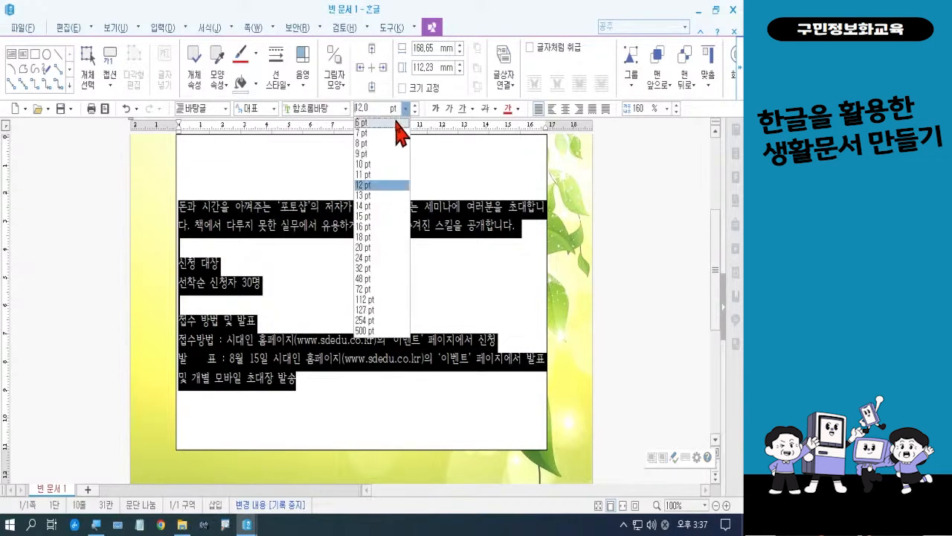
click(375, 206)
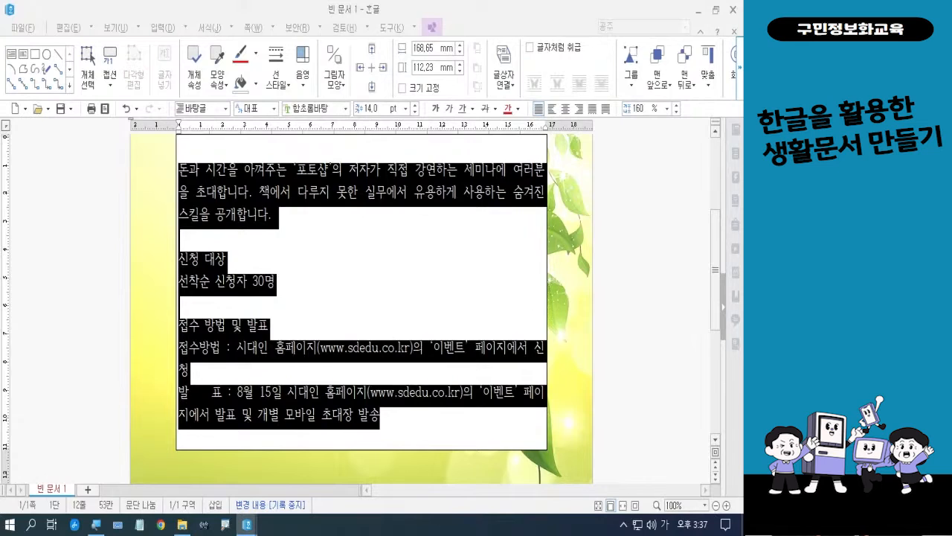
click(301, 266)
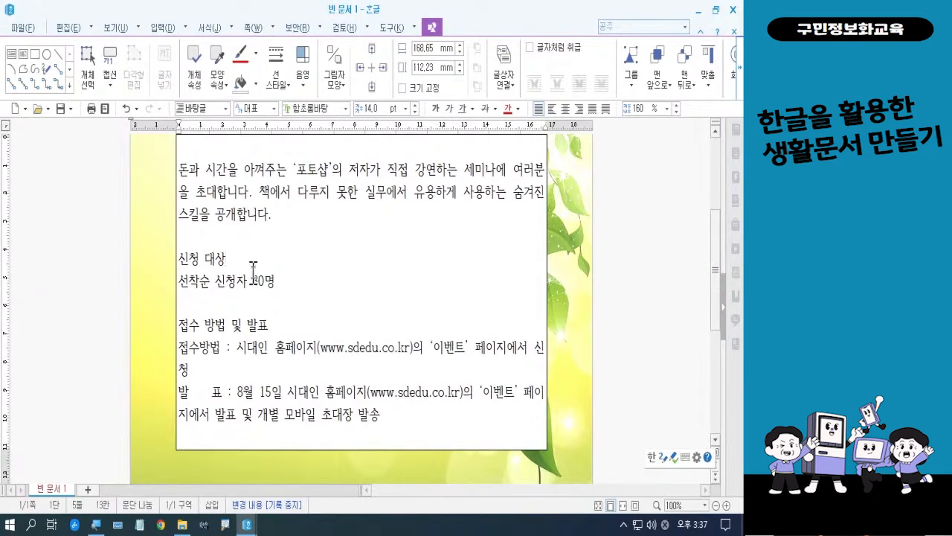
mouse_move(202, 262)
mouse_down()
mouse_move(190, 280)
mouse_move(200, 238)
mouse_move(198, 277)
mouse_up()
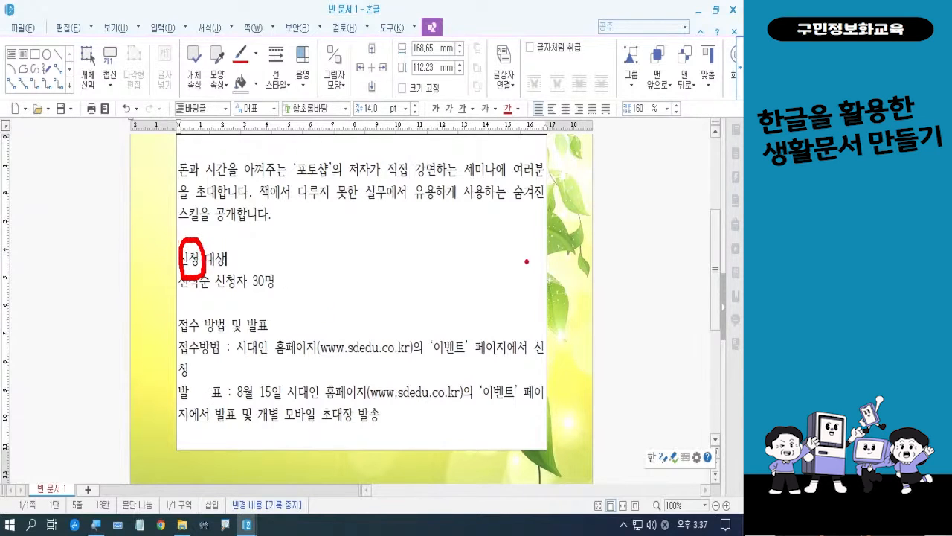
mouse_move(545, 262)
mouse_down()
mouse_move(546, 273)
mouse_move(517, 247)
mouse_move(545, 269)
mouse_up()
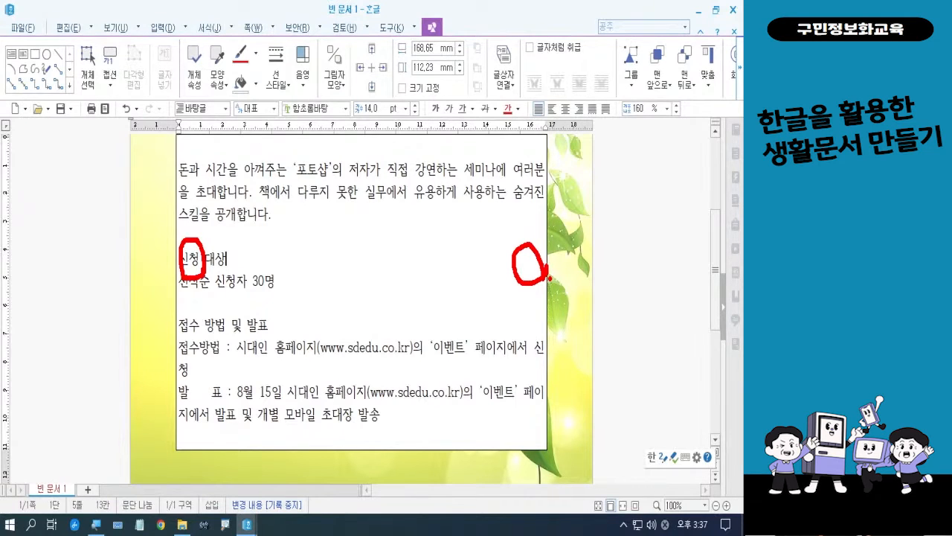
key(Escape)
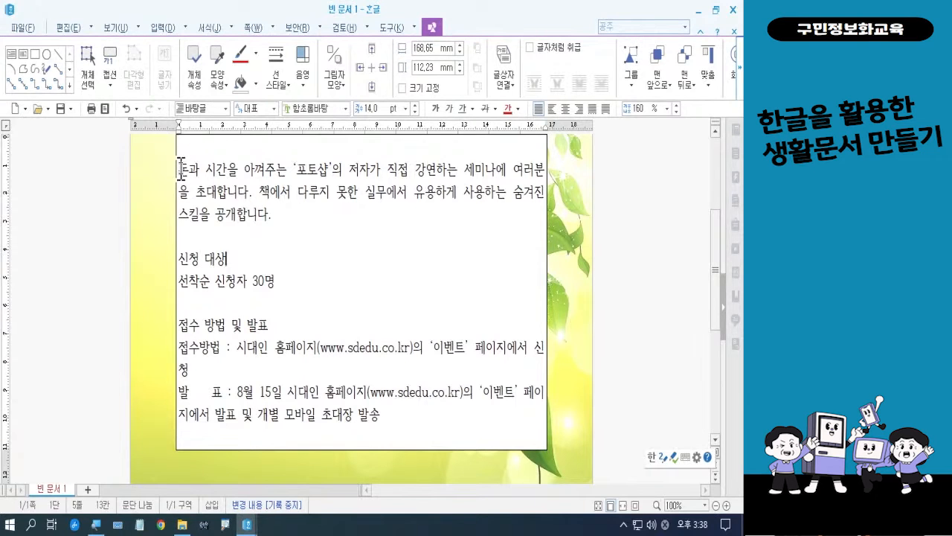
Give all paragraphs in the second text box left and right margins of 30 pt.
drag(178, 169, 404, 414)
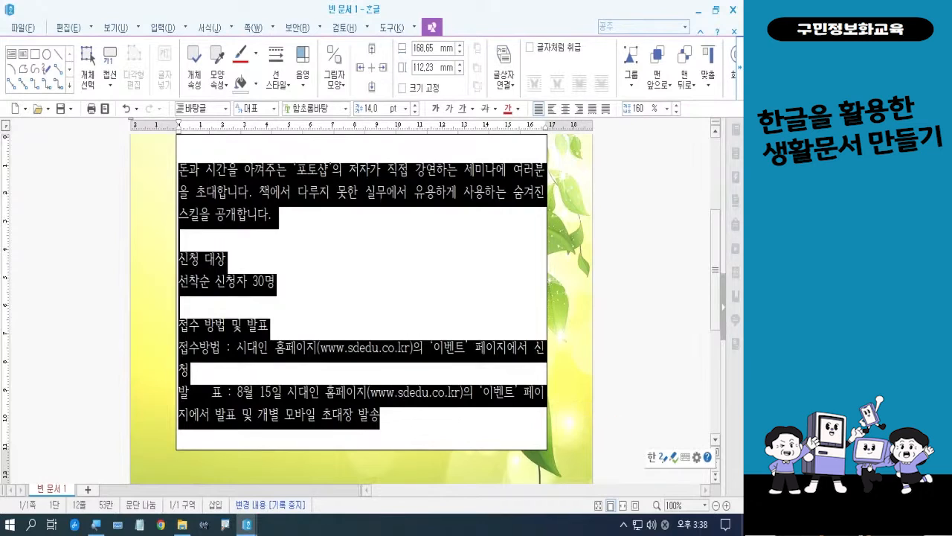
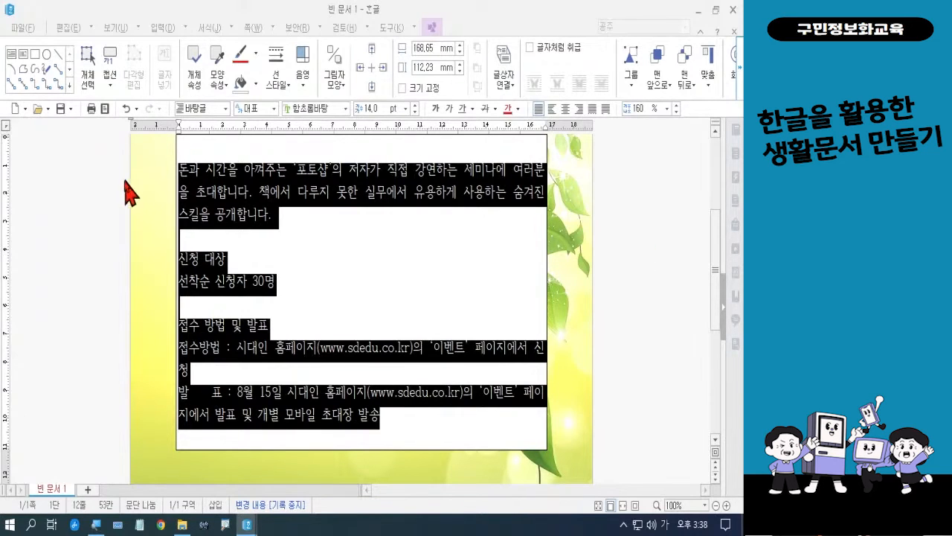
right_click(224, 200)
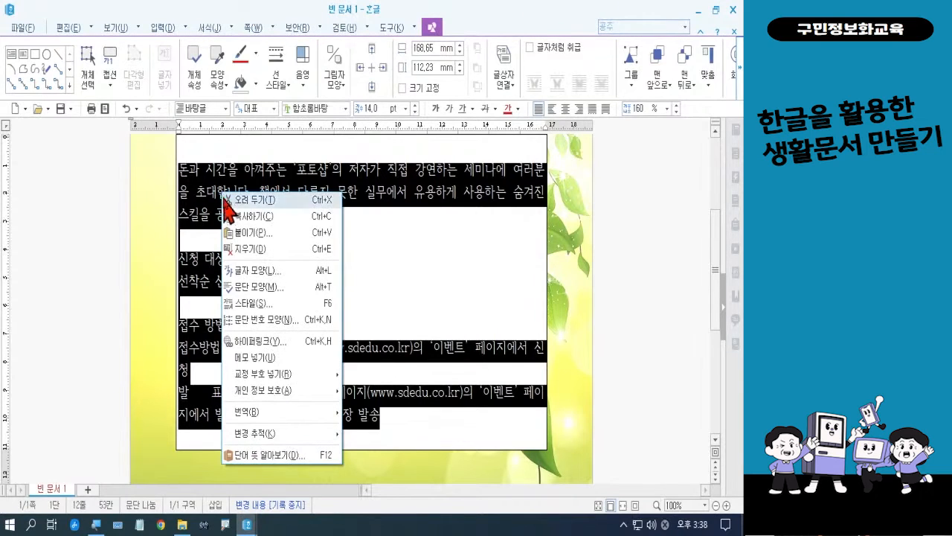
click(256, 288)
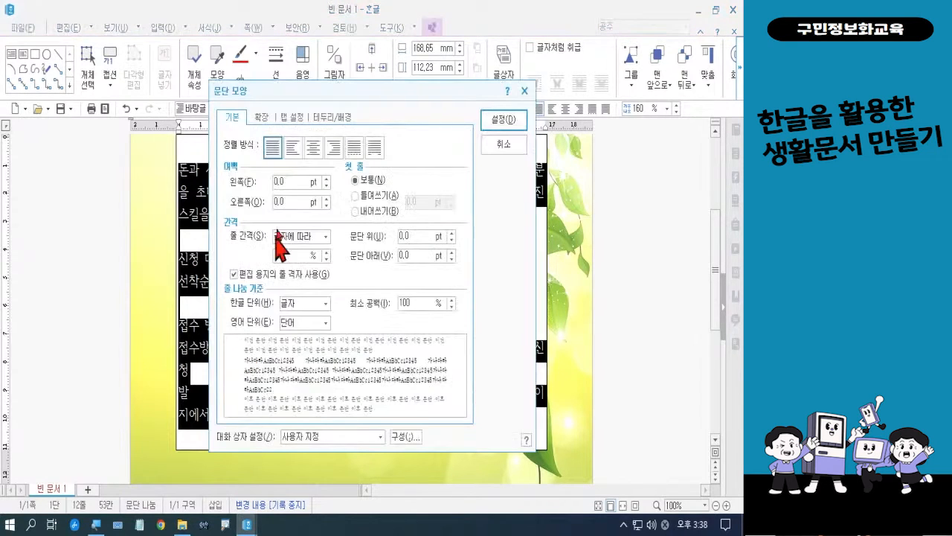
double_click(283, 181)
text(3)
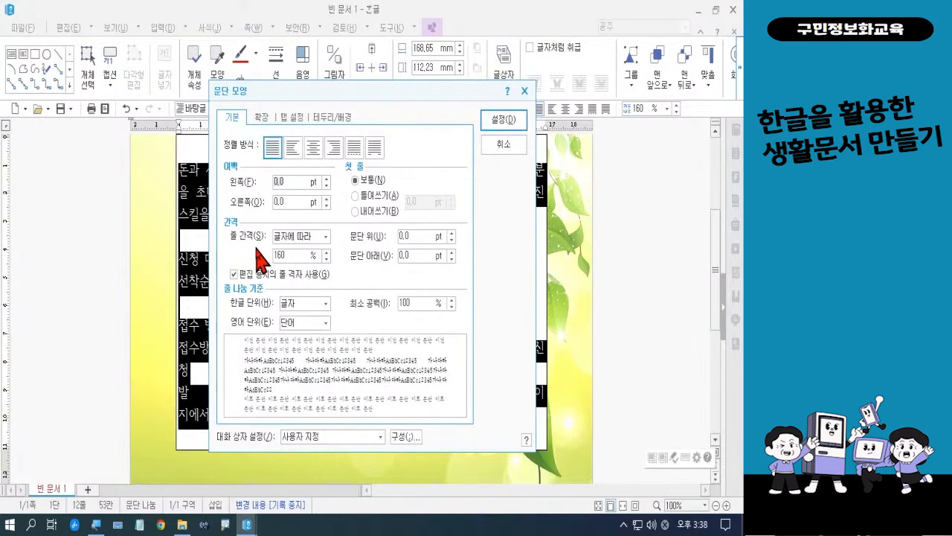
text(0)
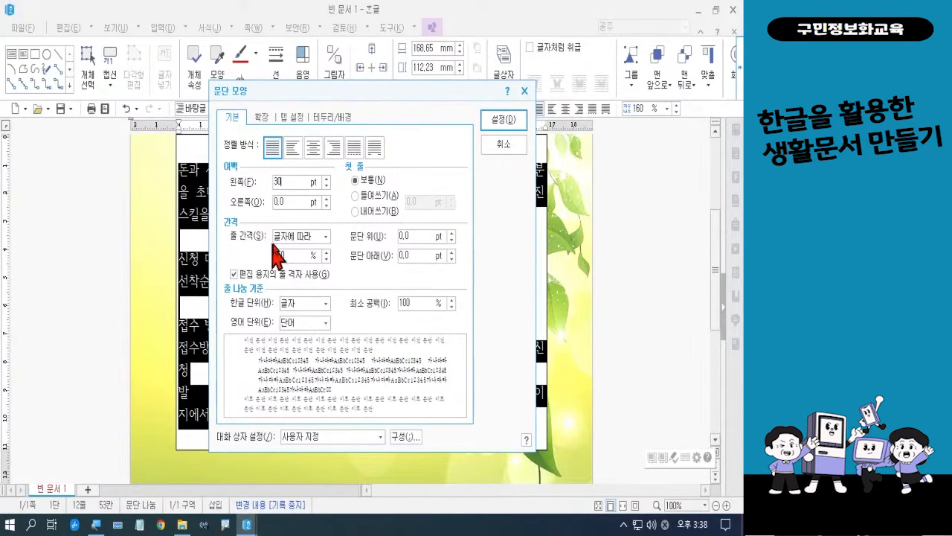
click(277, 202)
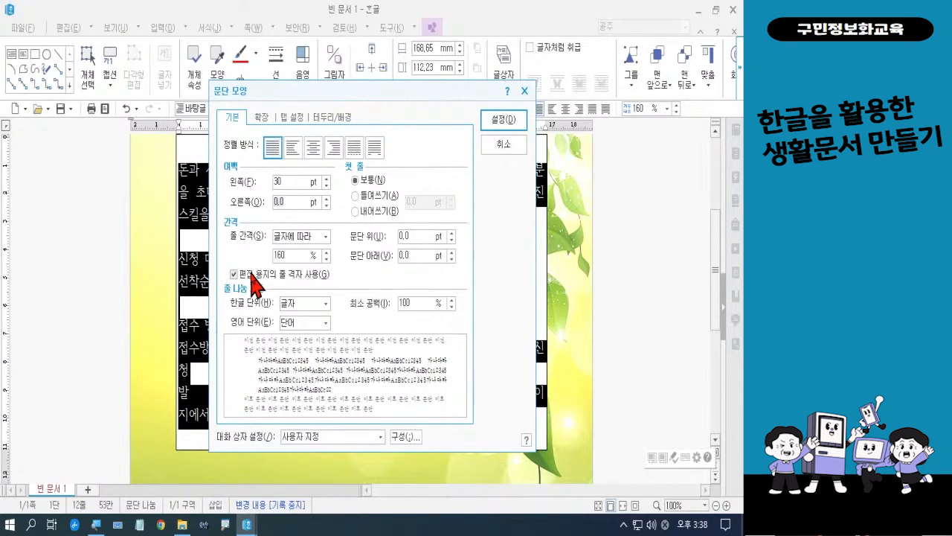
text(30)
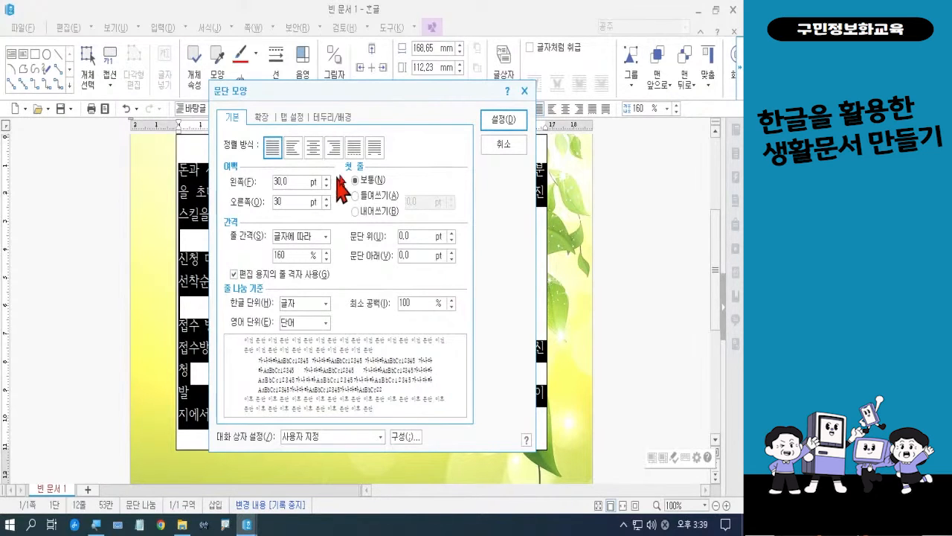
click(500, 121)
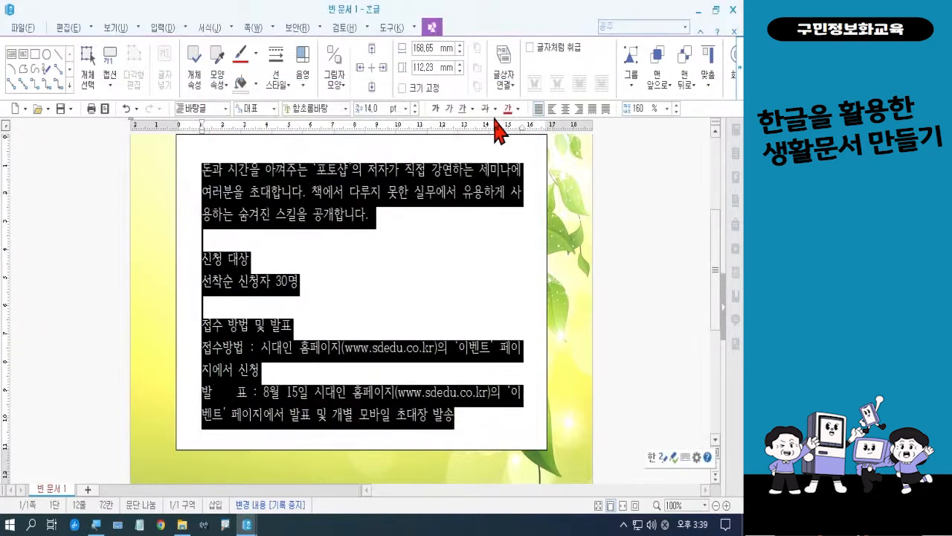
click(437, 268)
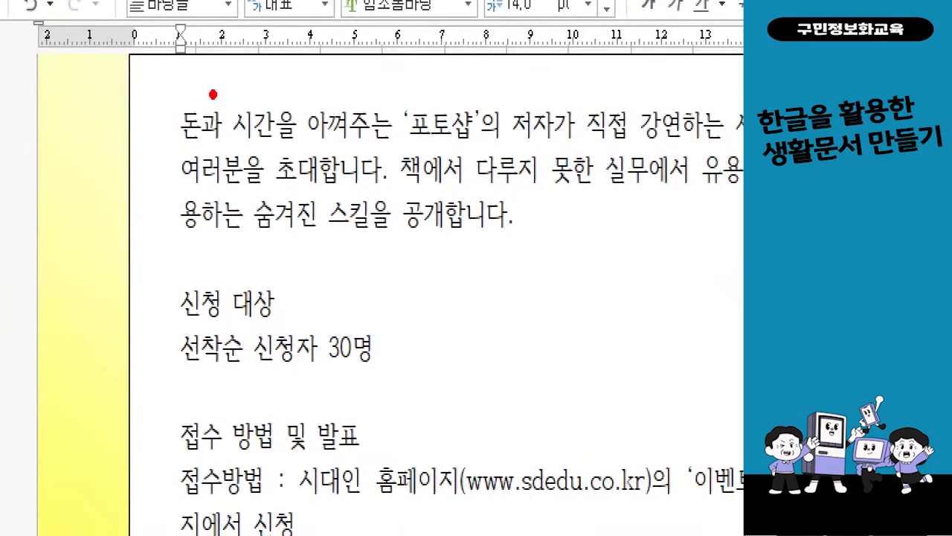
mouse_move(213, 89)
mouse_down()
mouse_move(183, 152)
mouse_move(192, 154)
mouse_up()
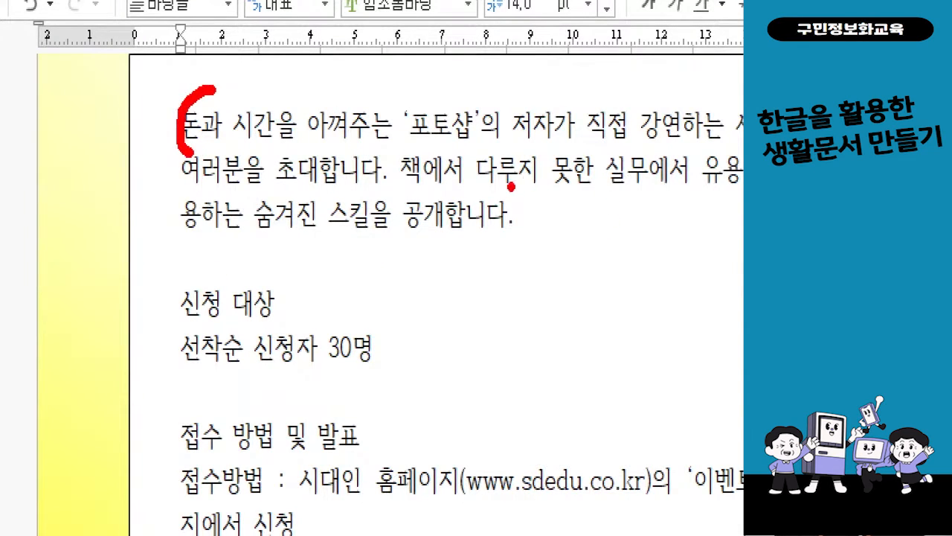
mouse_move(511, 187)
mouse_down()
mouse_move(519, 255)
mouse_move(502, 269)
mouse_up()
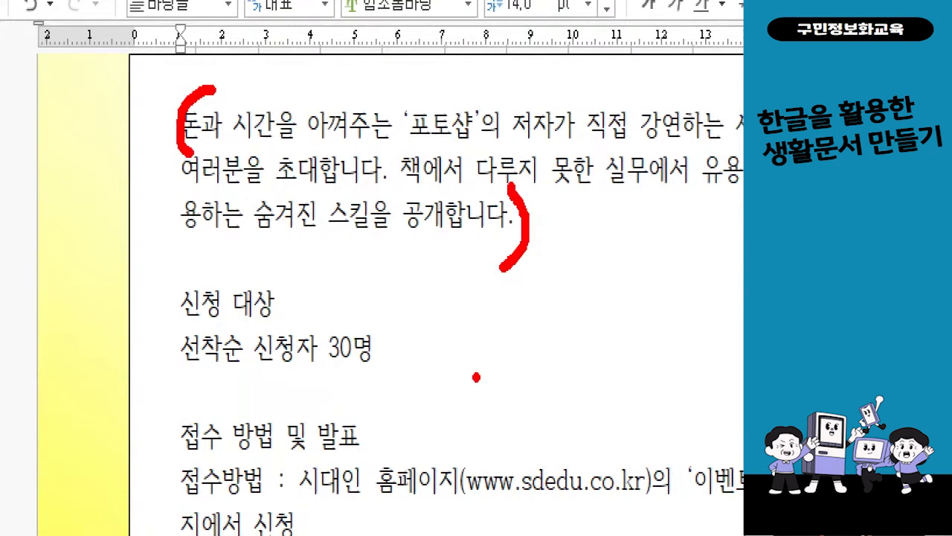
key(e)
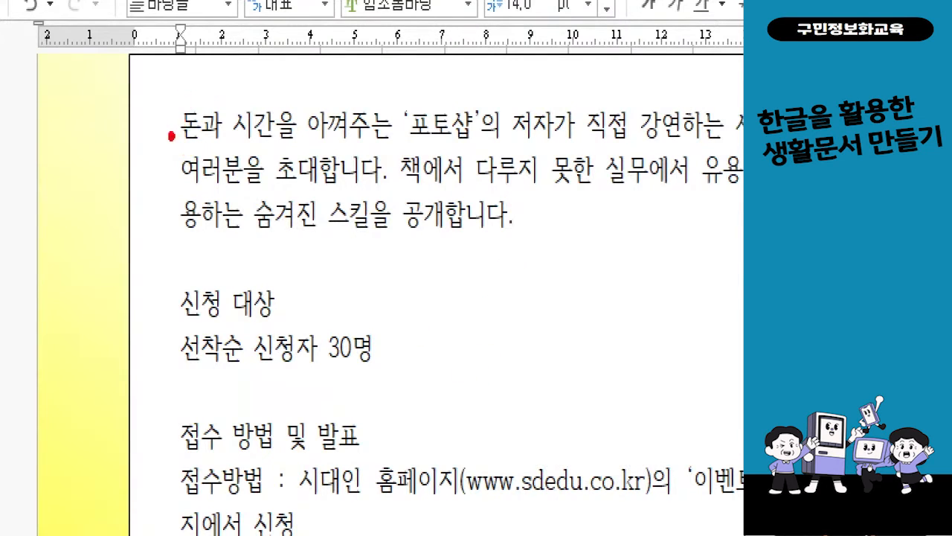
mouse_move(210, 137)
mouse_down()
mouse_move(189, 152)
mouse_move(172, 128)
mouse_move(192, 93)
mouse_move(214, 111)
mouse_move(207, 153)
mouse_up()
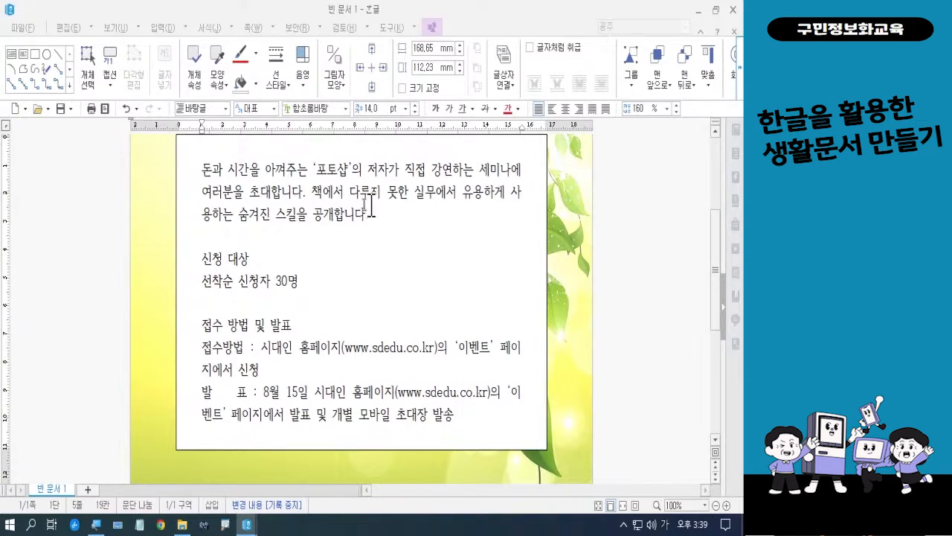
Start a first-letter decoration for the opening invitation paragraph, using the two-line drop cap shape.
click(203, 171)
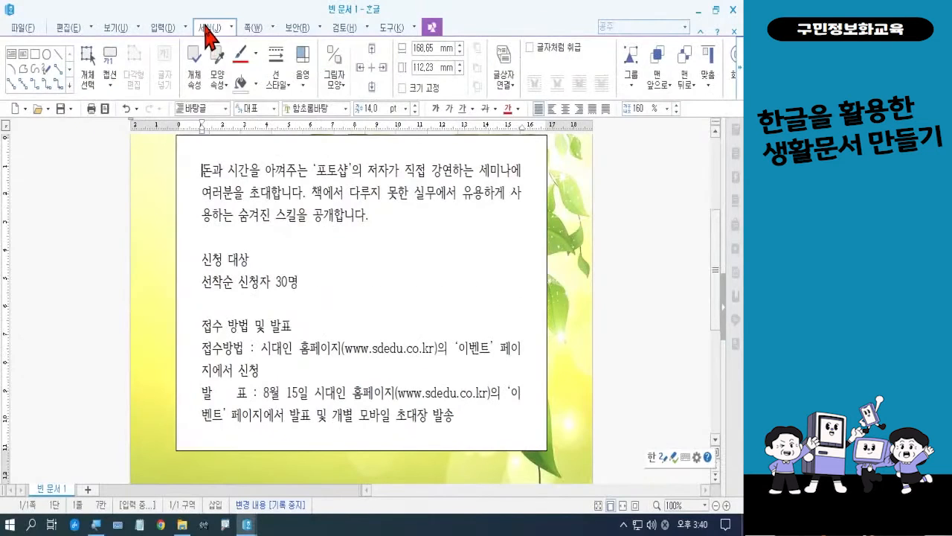
click(381, 55)
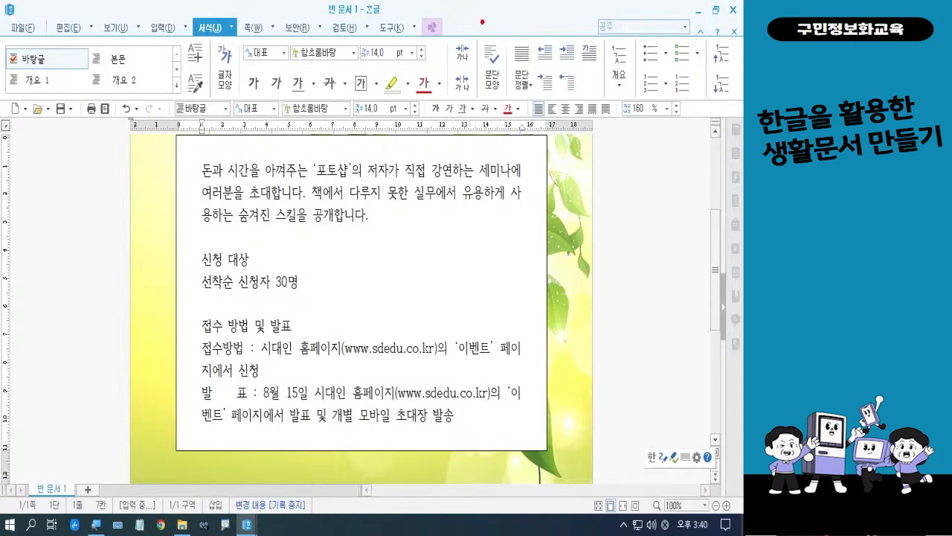
drag(483, 21, 604, 121)
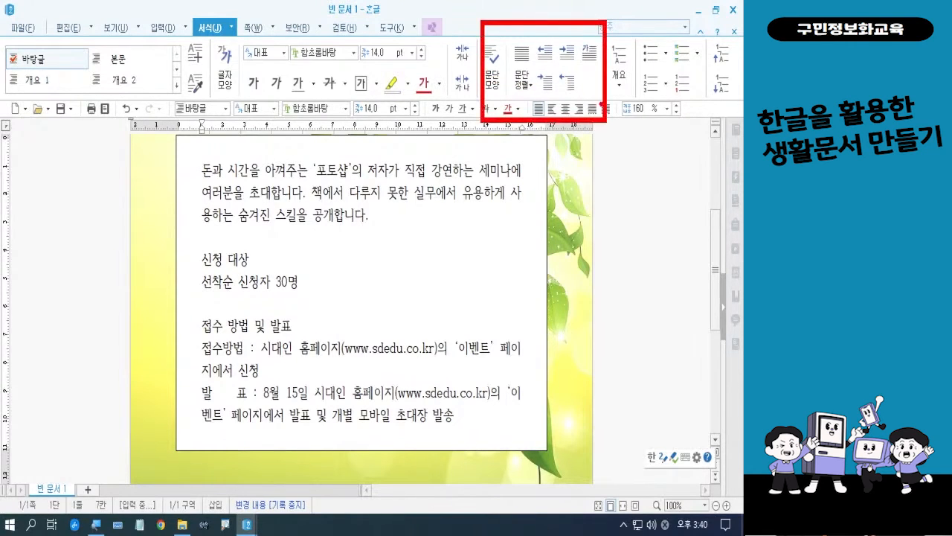
mouse_move(598, 80)
mouse_down()
mouse_move(593, 61)
mouse_move(634, 181)
mouse_move(593, 62)
mouse_up()
mouse_move(601, 63)
mouse_down()
mouse_move(585, 70)
mouse_move(568, 35)
mouse_move(602, 41)
mouse_move(599, 62)
mouse_up()
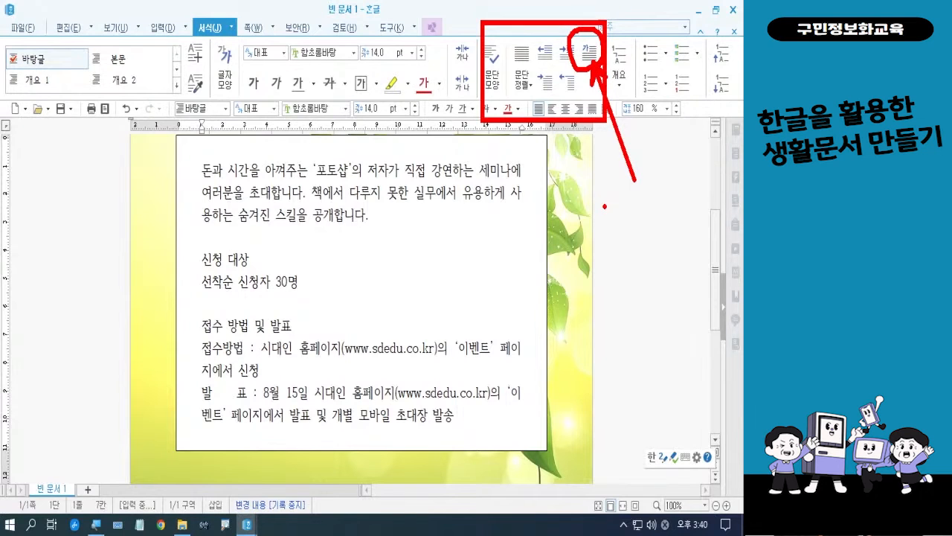
key(Escape)
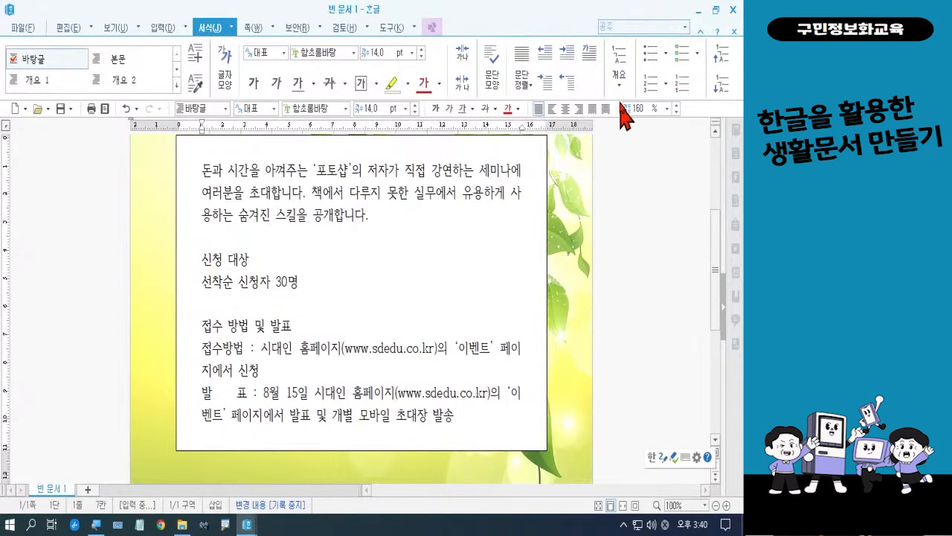
click(588, 52)
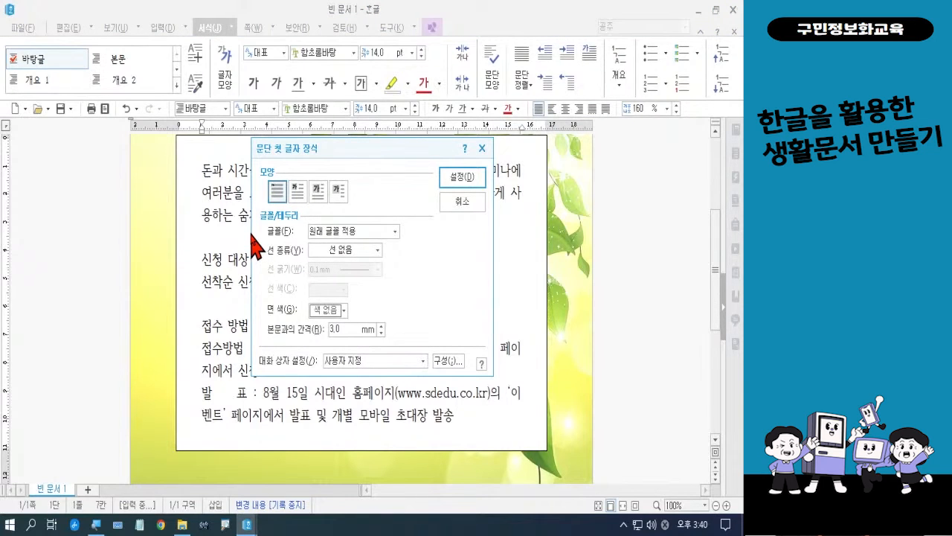
click(297, 192)
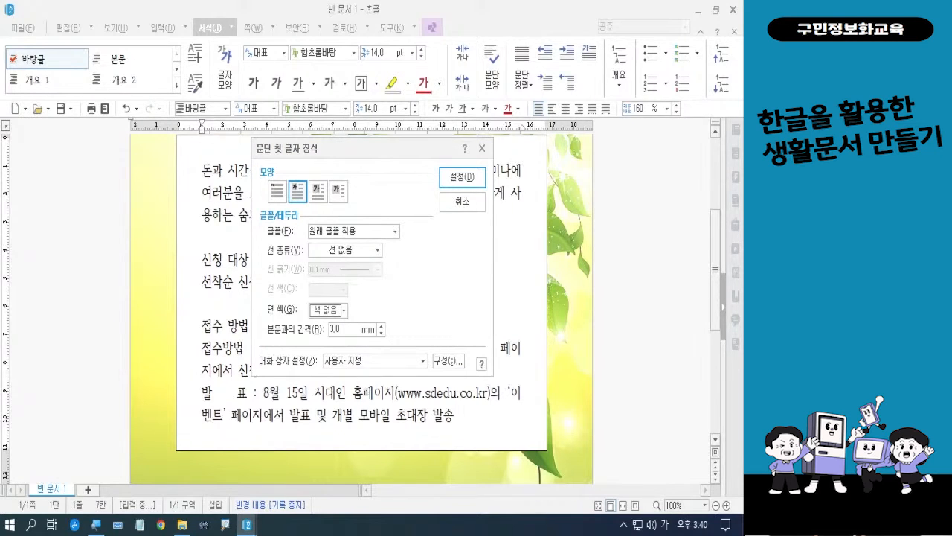
Give the drop cap the 궁서 font and a yellow fill, and apply the decoration to the invitation paragraph.
click(322, 230)
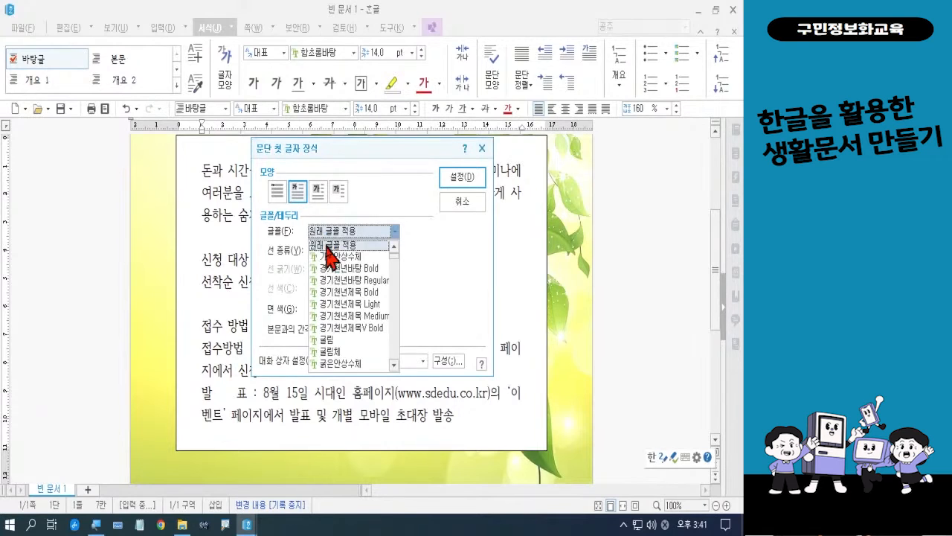
scroll(347, 277, down, 5)
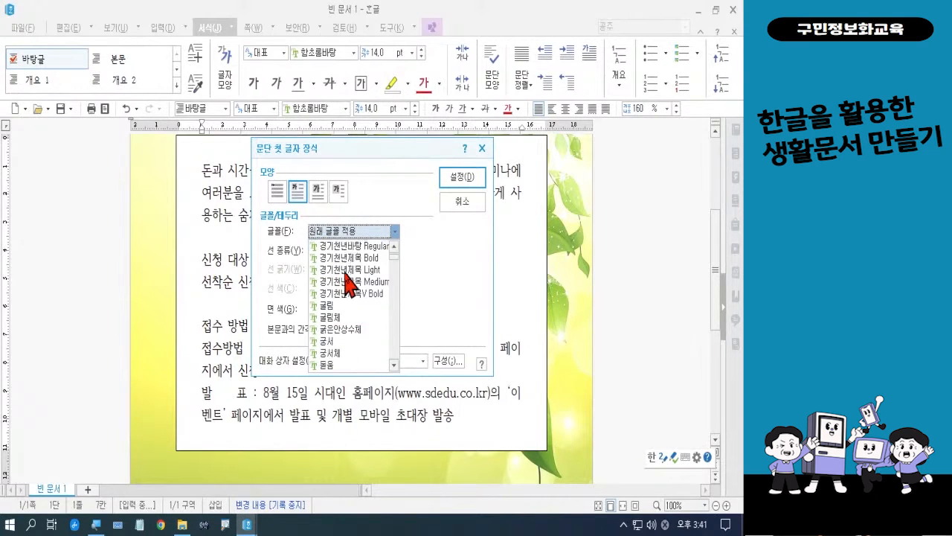
click(347, 349)
click(344, 310)
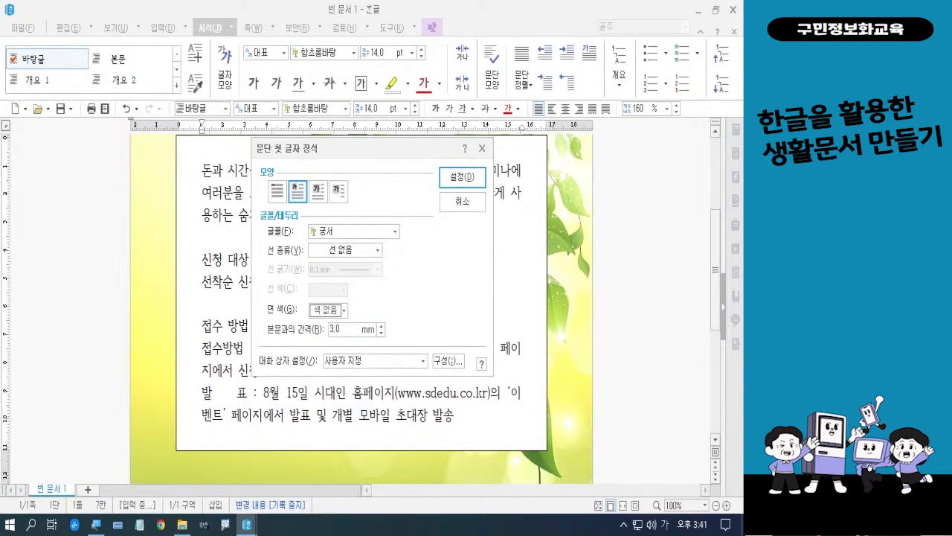
click(339, 313)
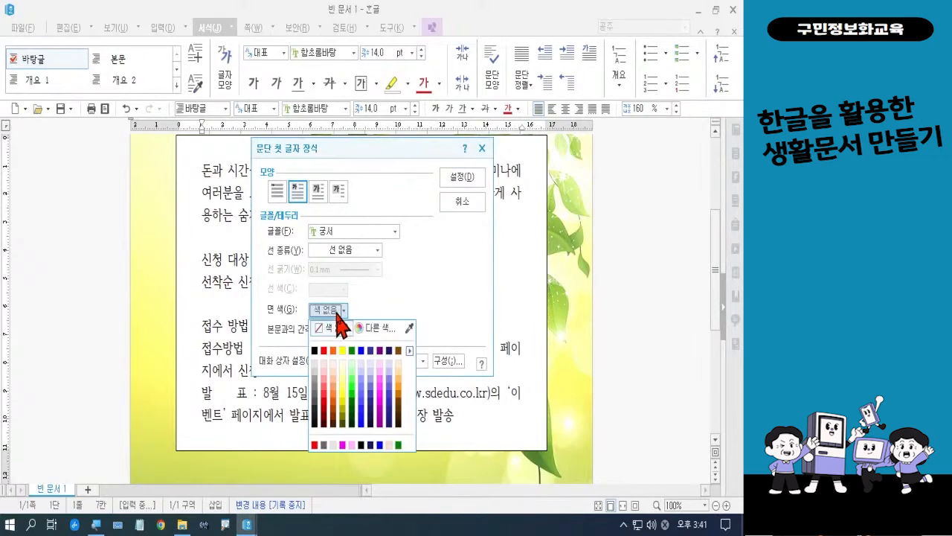
click(348, 362)
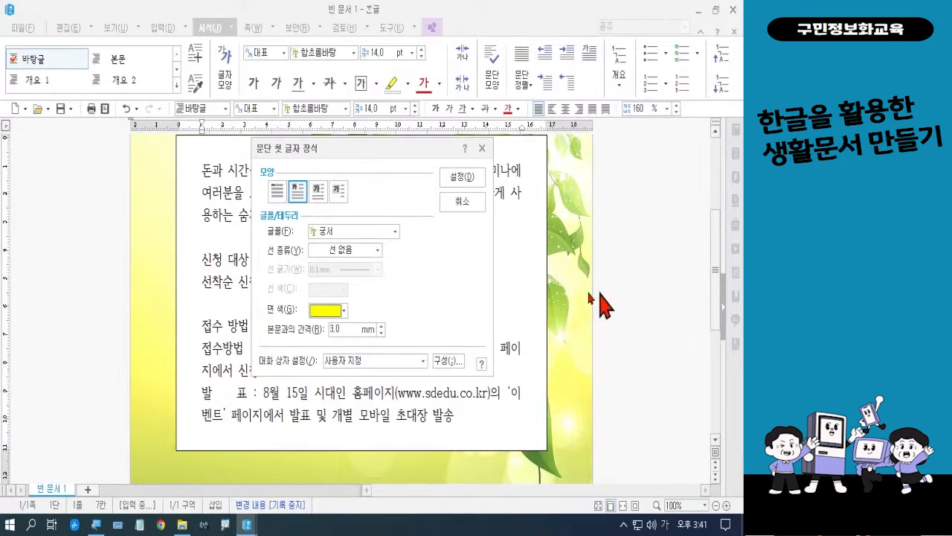
click(468, 181)
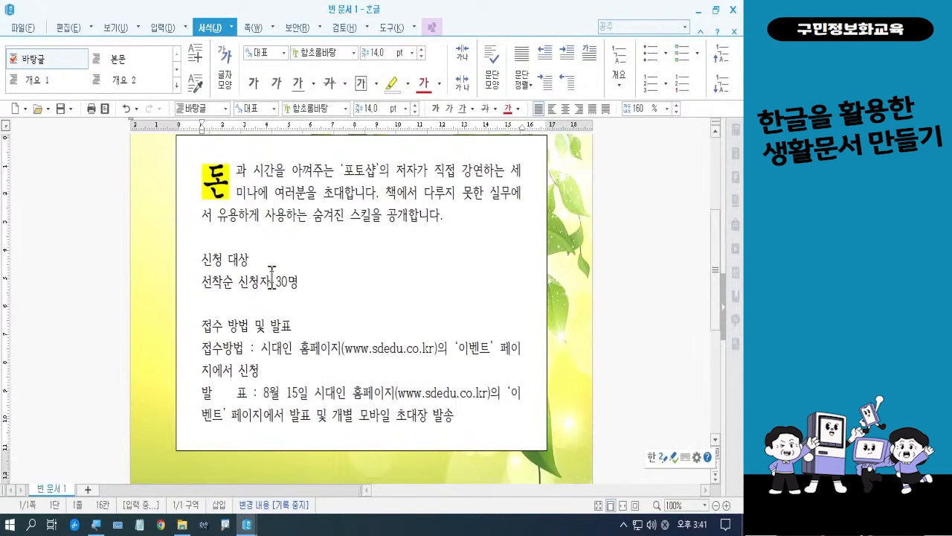
Format the 신청 대상 heading in the HY수평선B font at 16 pt.
drag(199, 259, 250, 262)
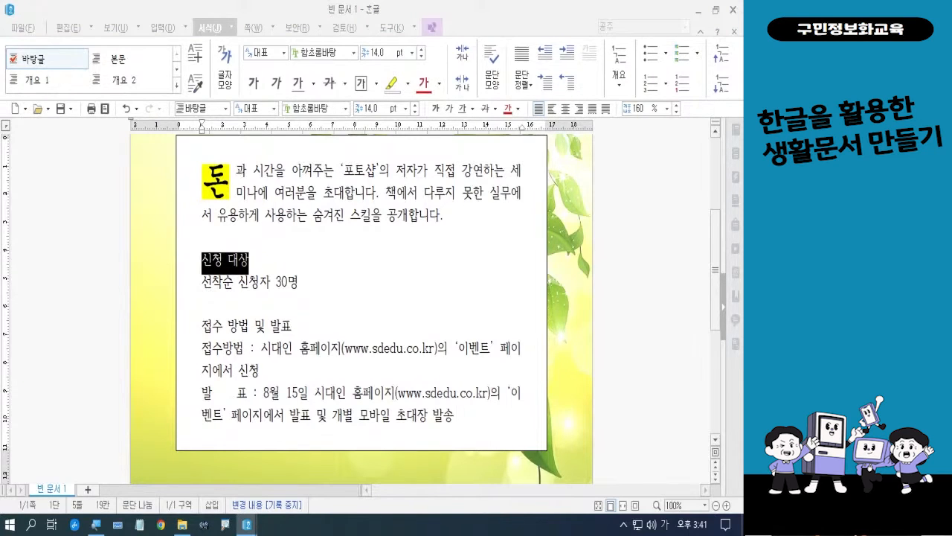
click(225, 326)
key(Hangul)
key(Hangul)
key(Hangul)
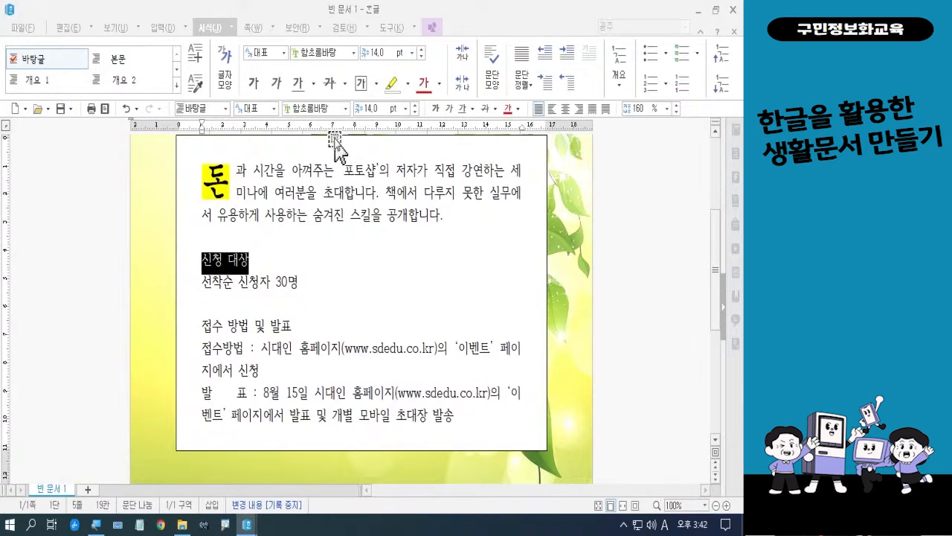
click(347, 110)
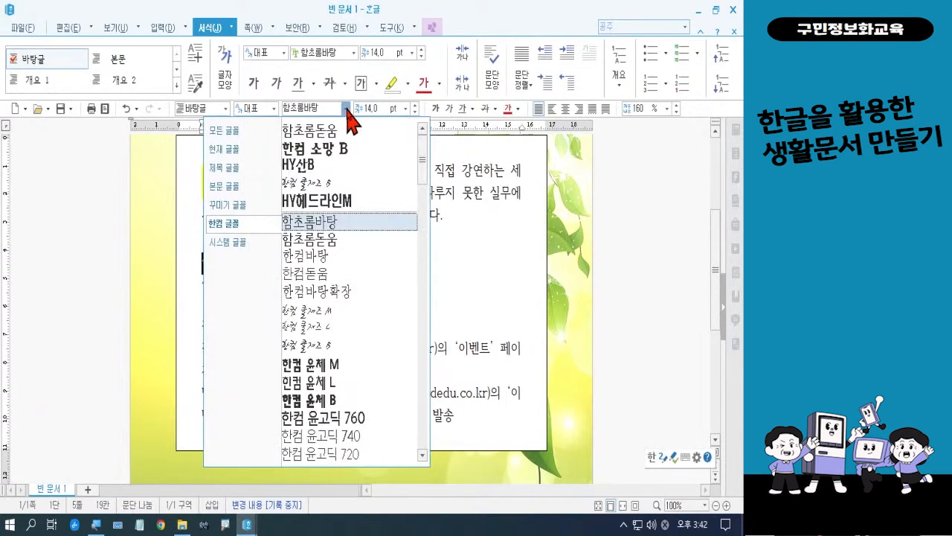
scroll(369, 202, down, 12)
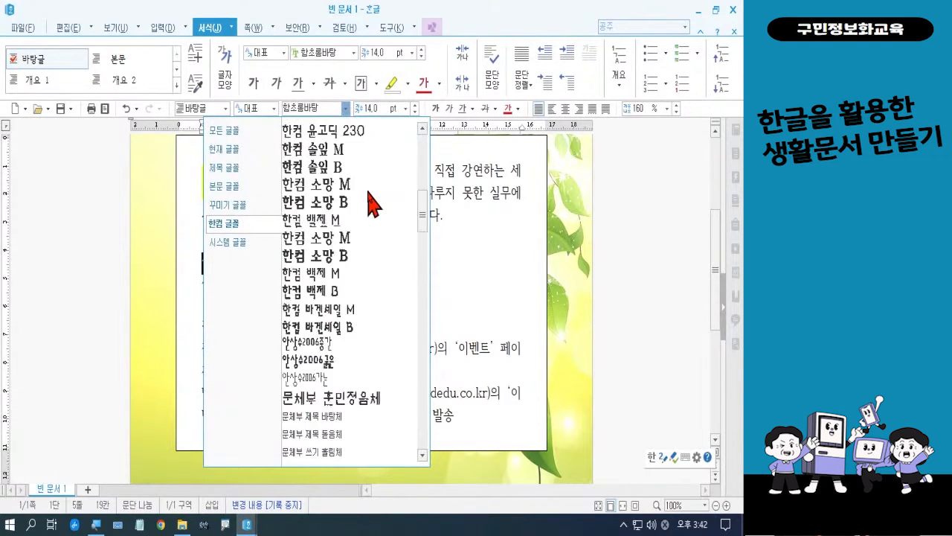
scroll(370, 202, down, 2)
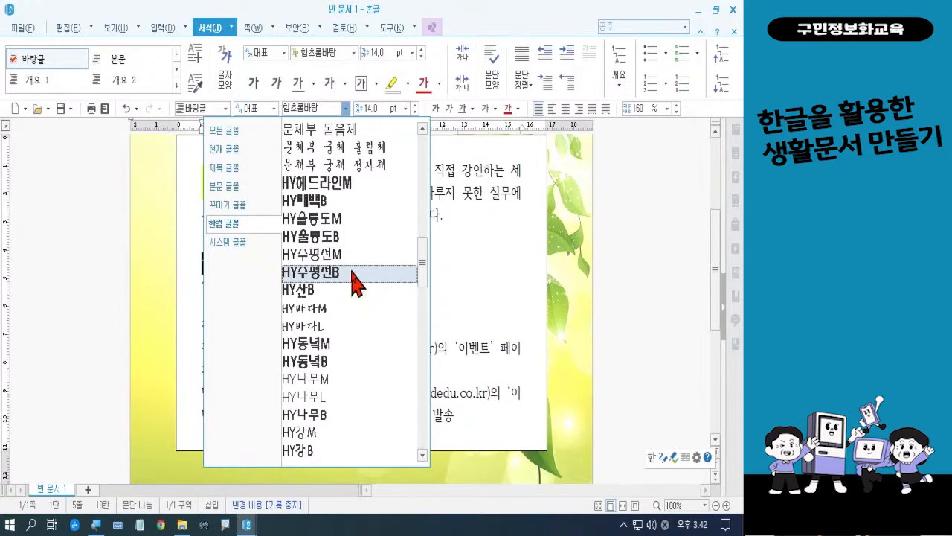
click(352, 273)
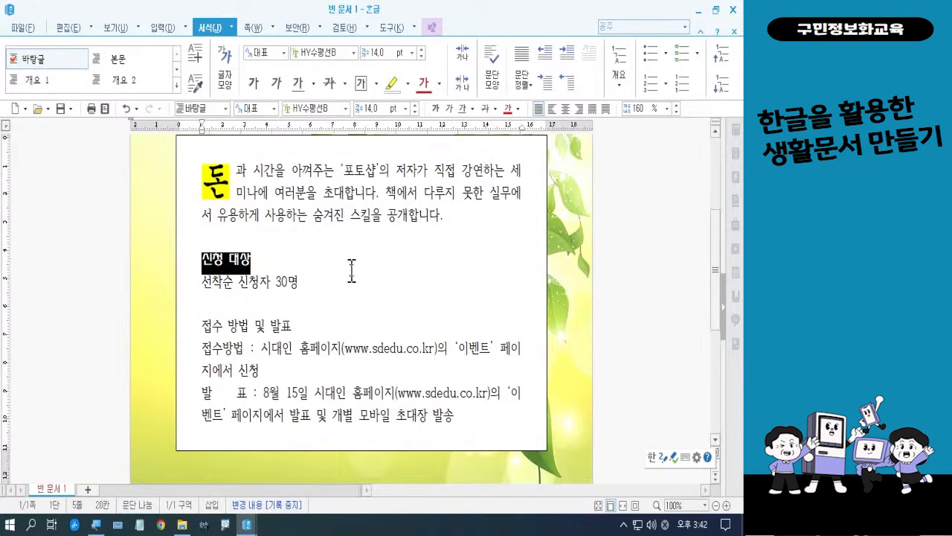
click(405, 108)
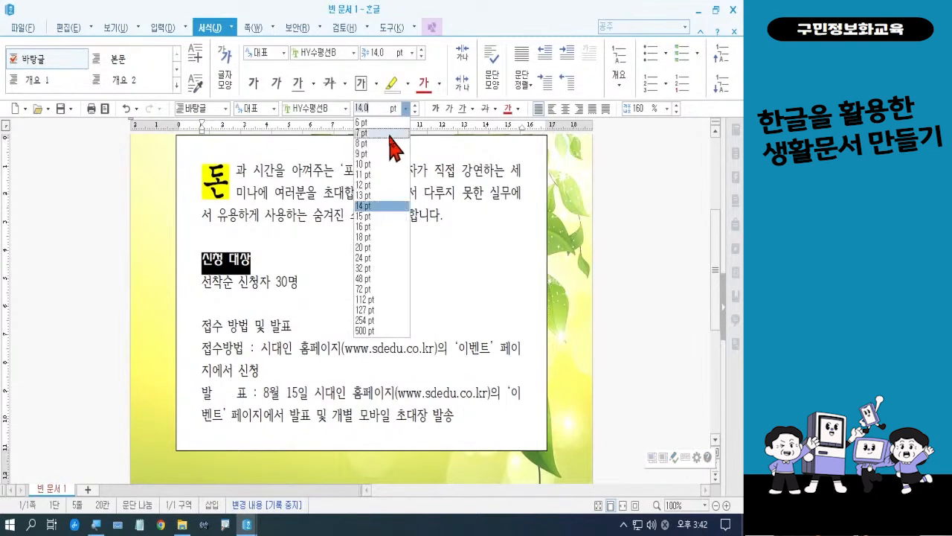
click(376, 226)
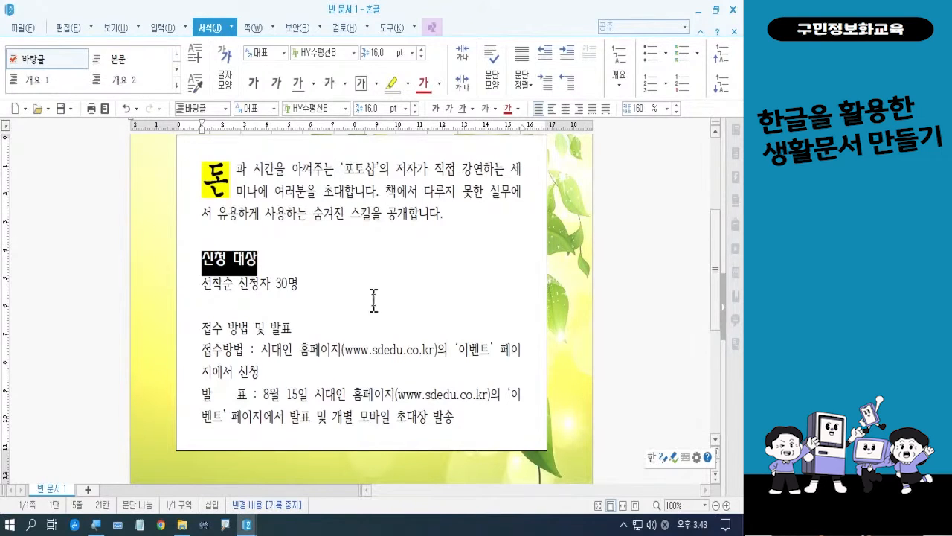
Add the open-circle emphasis mark above each character of the 신청 대상 heading.
right_click(239, 268)
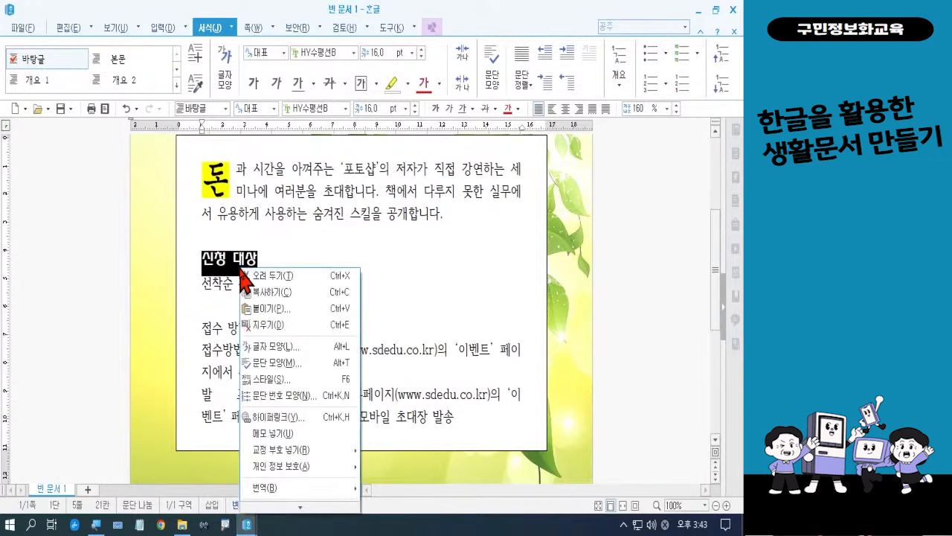
click(279, 346)
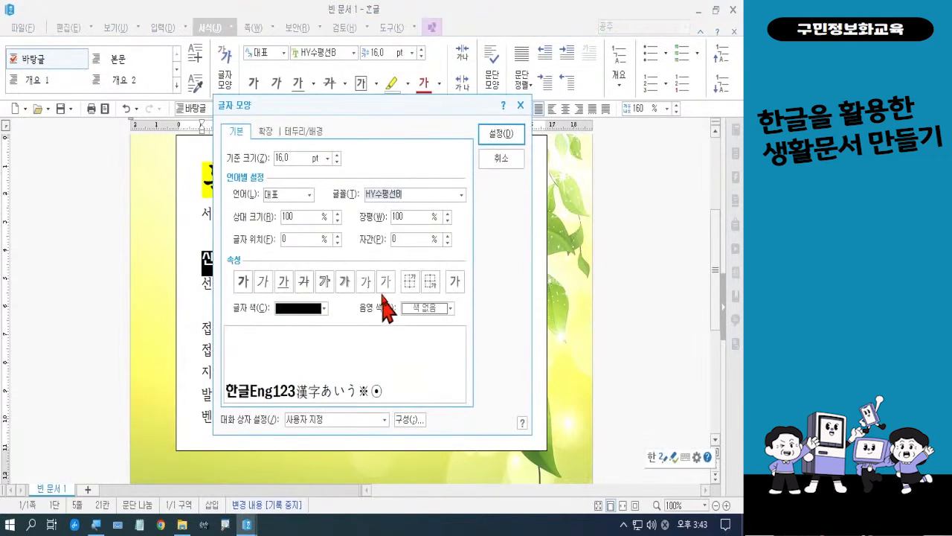
click(270, 133)
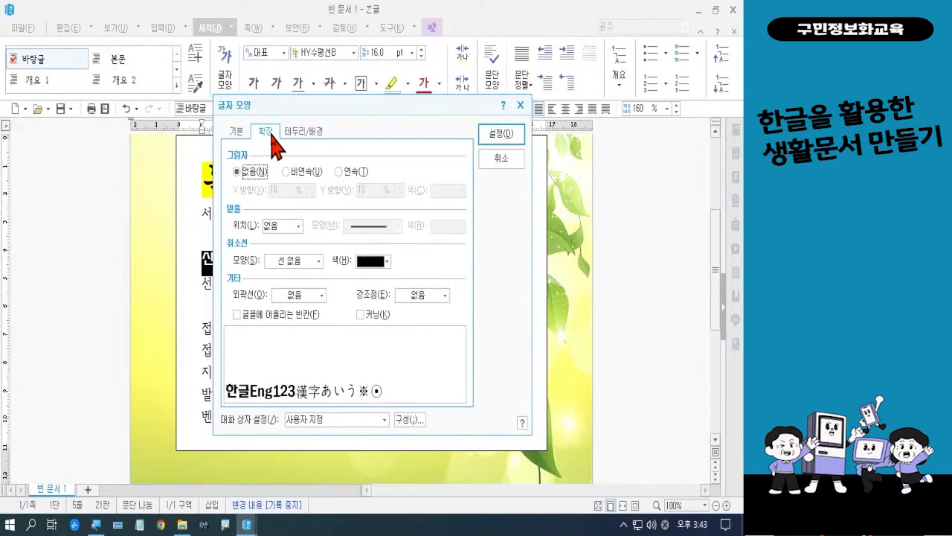
click(272, 138)
click(272, 138)
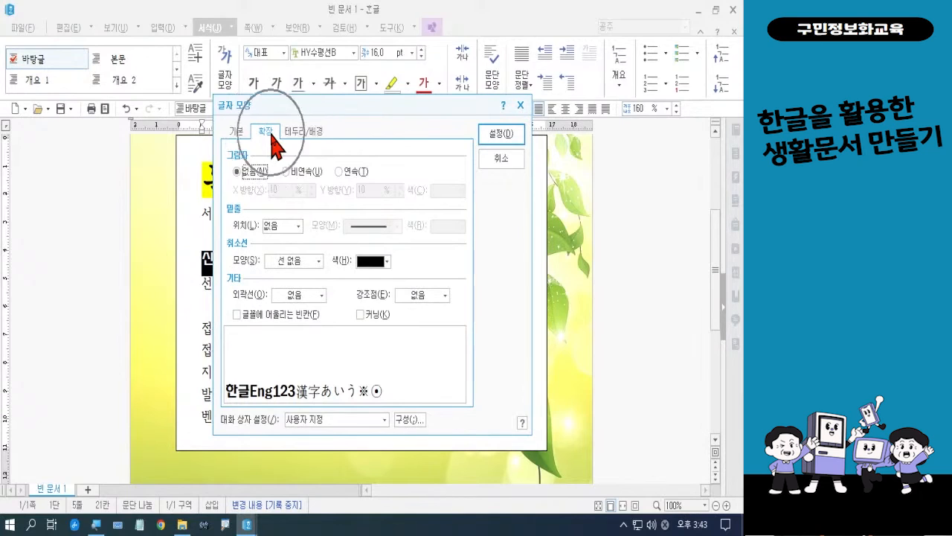
click(434, 296)
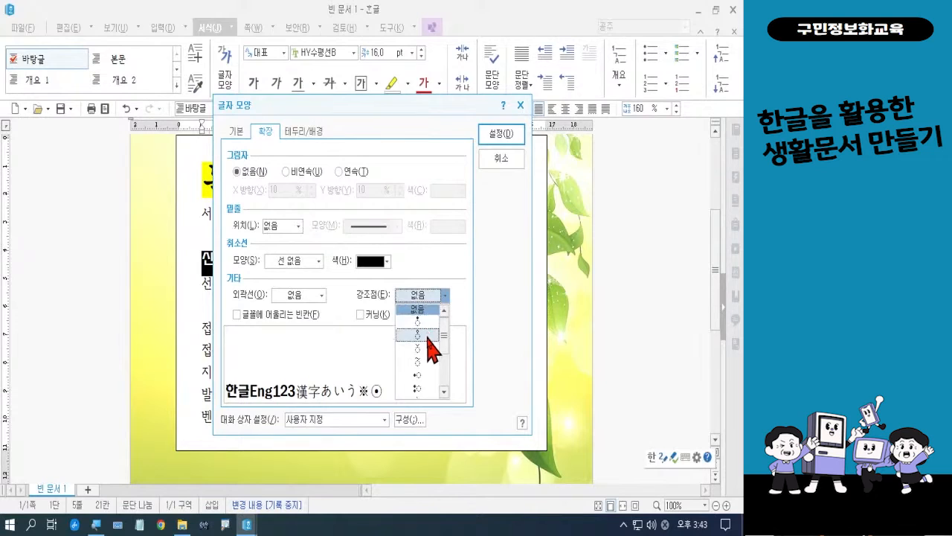
click(428, 336)
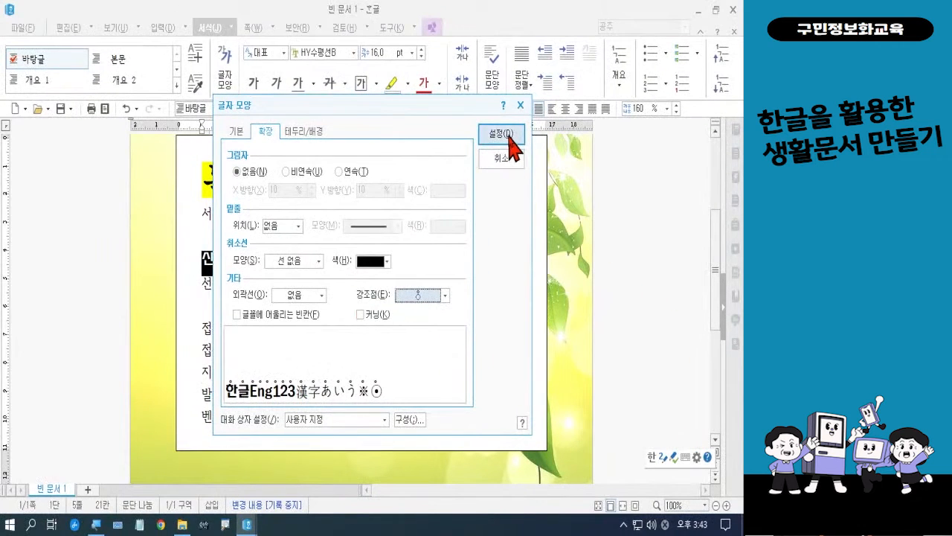
click(501, 135)
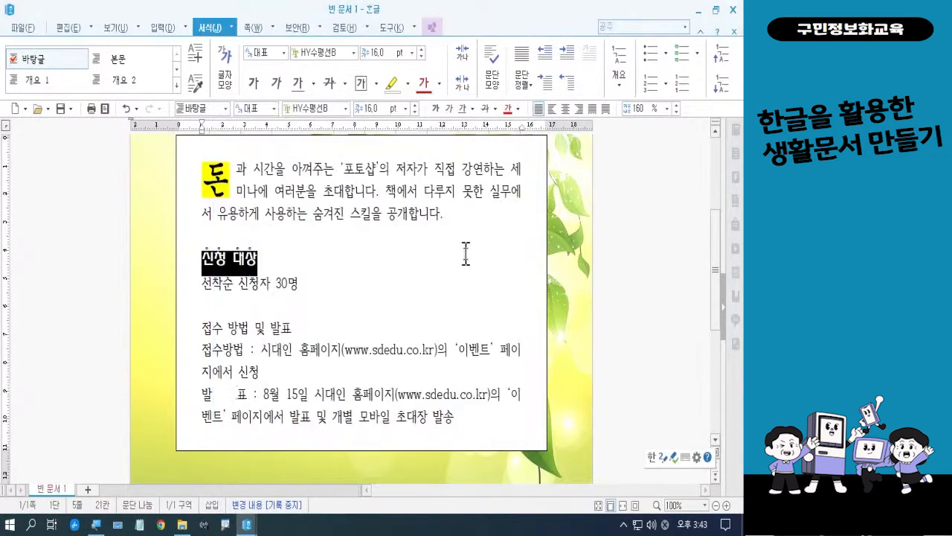
click(332, 278)
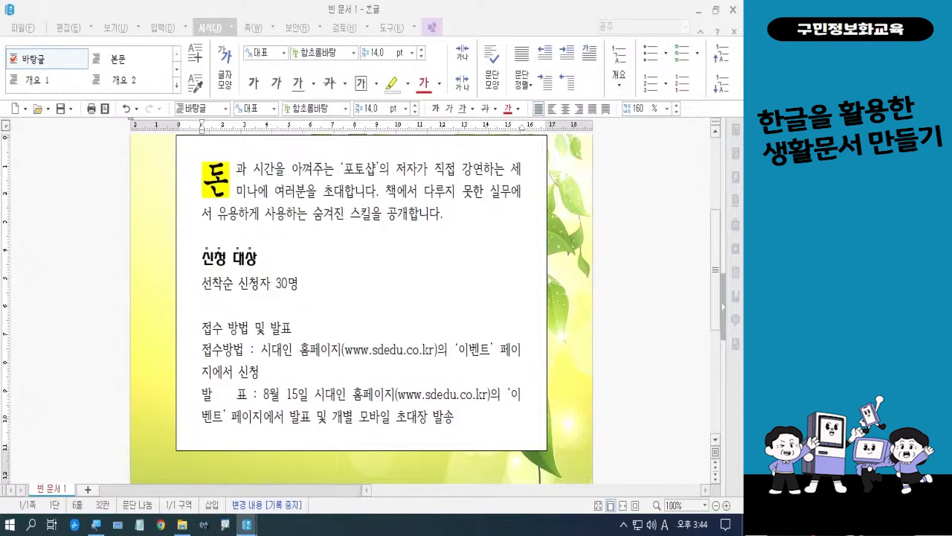
Put a picture bullet with the round green symbol in front of the 신청 대상 heading.
key(Hangul)
click(204, 259)
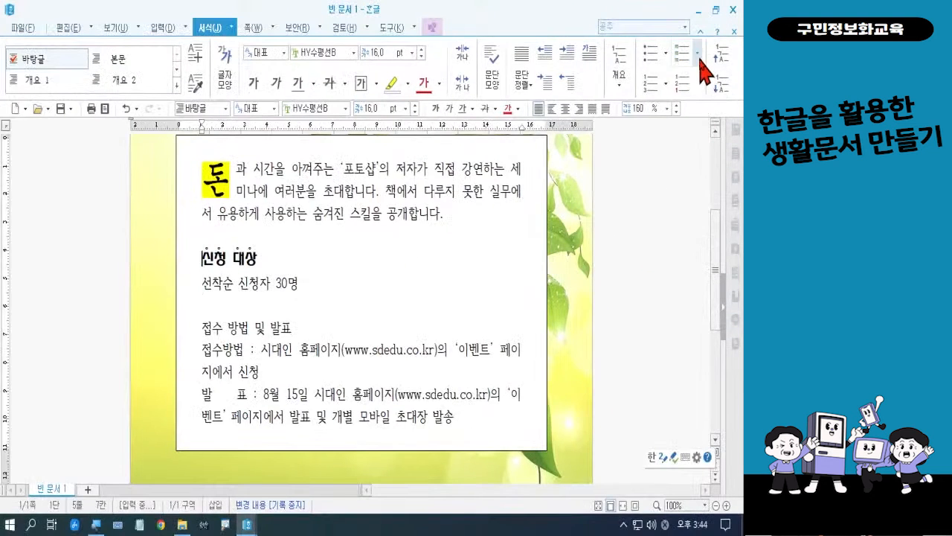
click(698, 57)
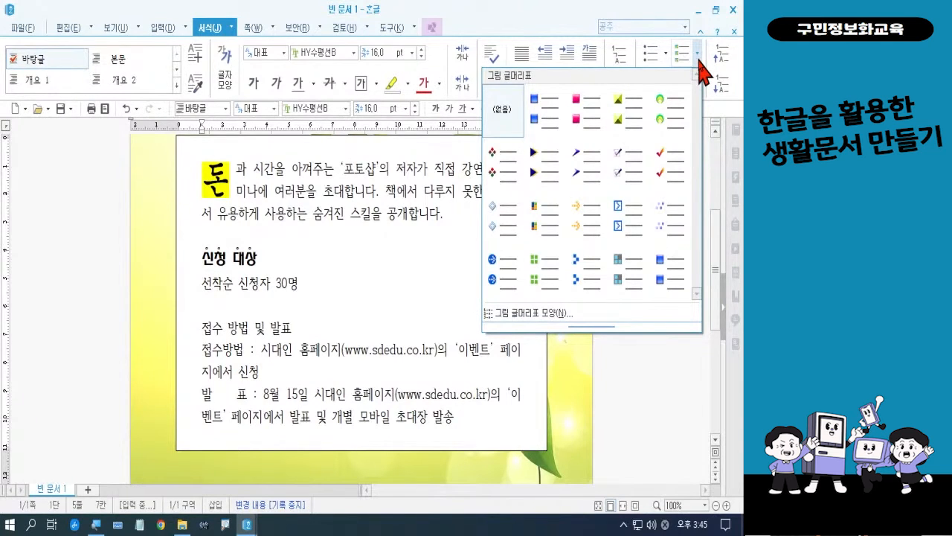
click(668, 109)
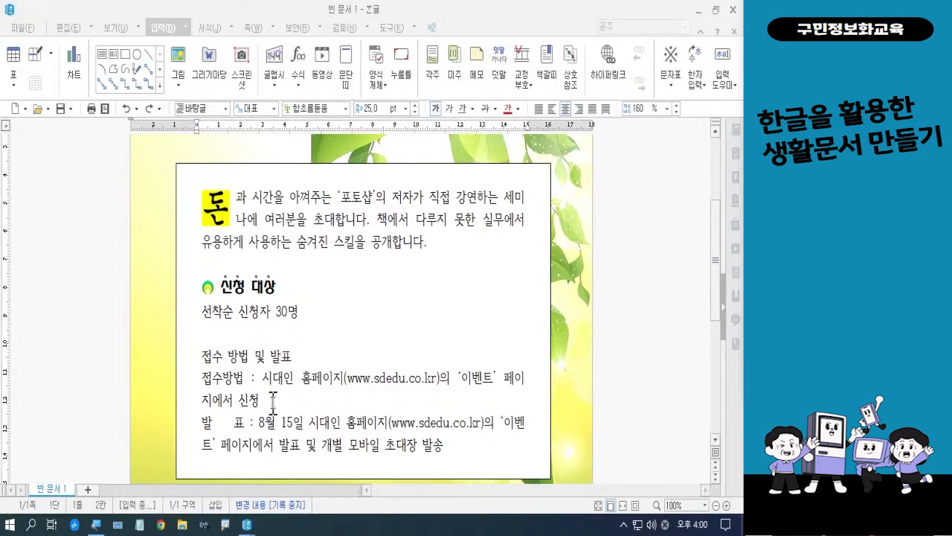
mouse_move(214, 269)
mouse_down()
mouse_move(213, 293)
mouse_move(270, 303)
mouse_move(281, 269)
mouse_move(215, 272)
mouse_move(213, 282)
mouse_up()
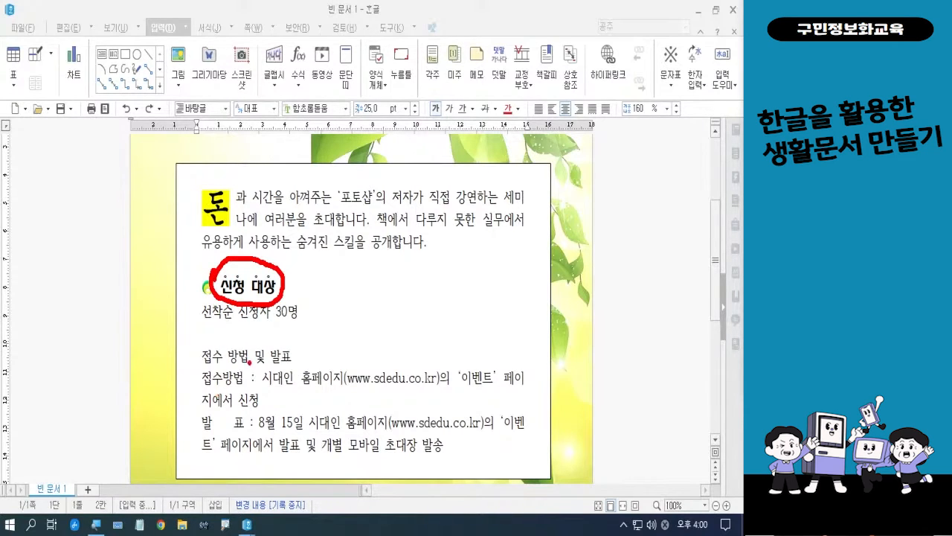
mouse_move(295, 362)
mouse_down()
mouse_move(230, 375)
mouse_move(192, 358)
mouse_move(216, 335)
mouse_move(282, 336)
mouse_move(296, 365)
mouse_up()
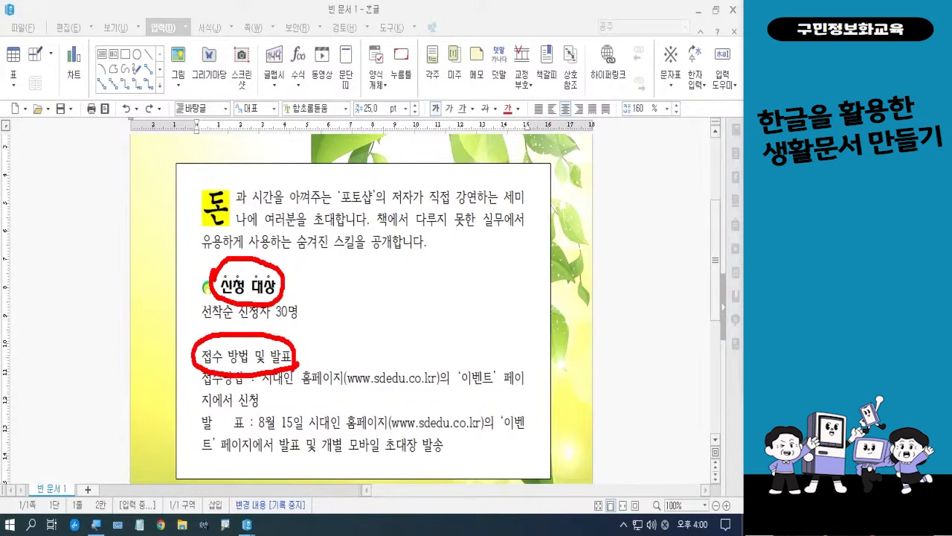
key(Escape)
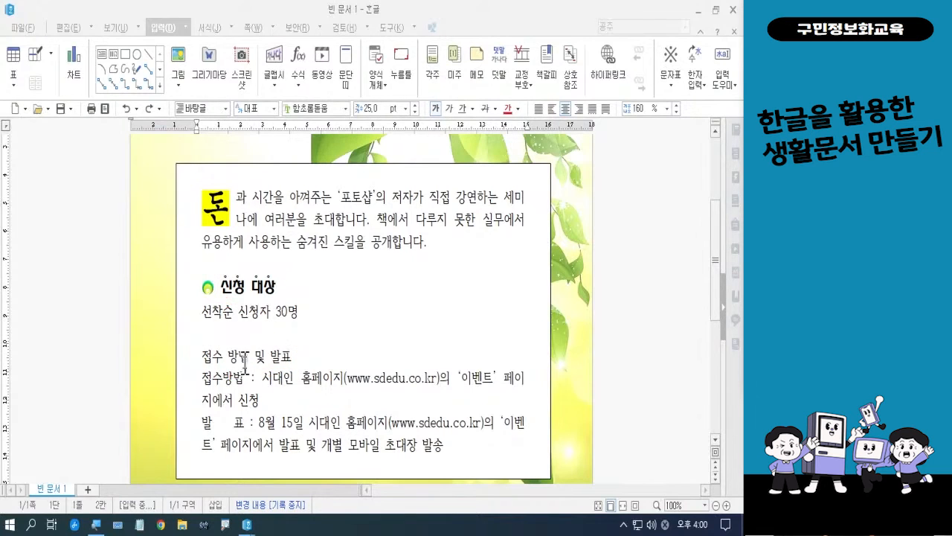
Copy only the character format (글자 모양) of the 신청 대상 heading with the 모양 복사 command.
click(228, 284)
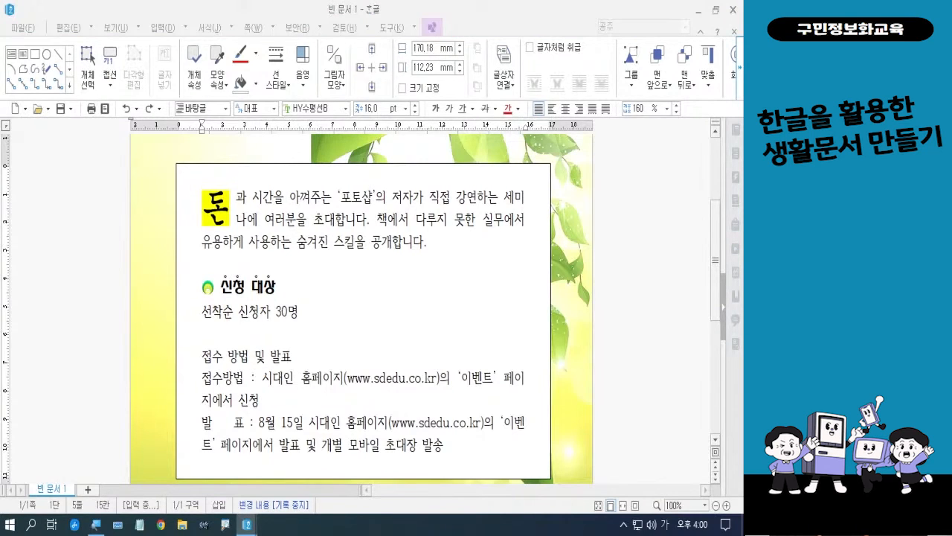
click(230, 294)
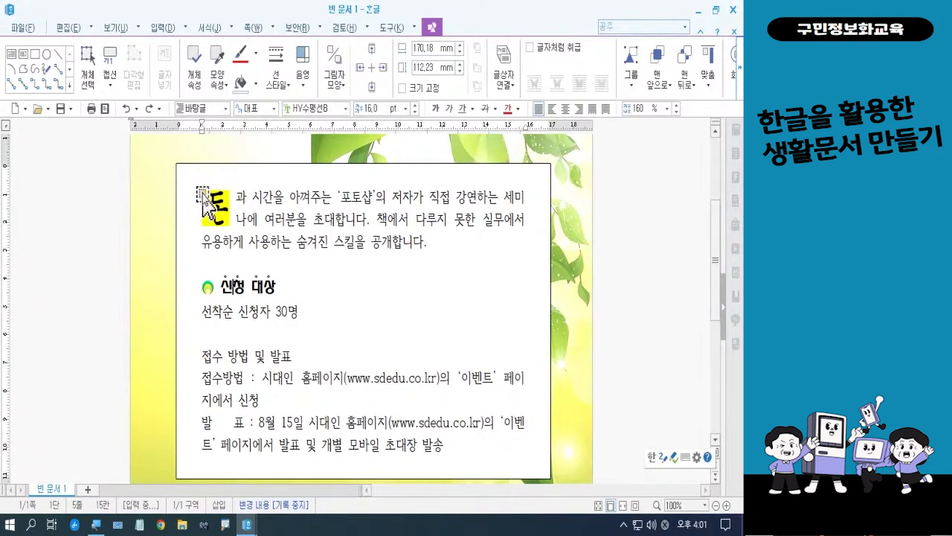
click(67, 28)
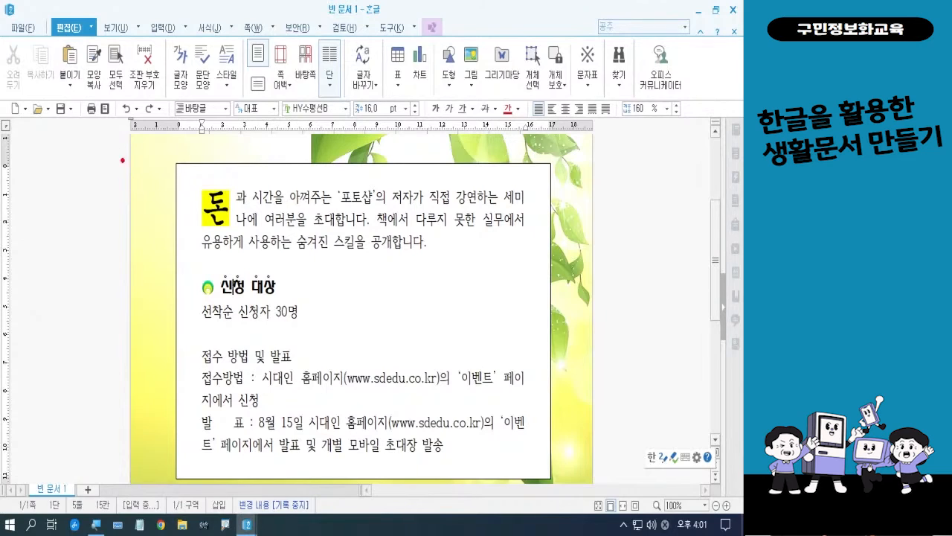
click(95, 78)
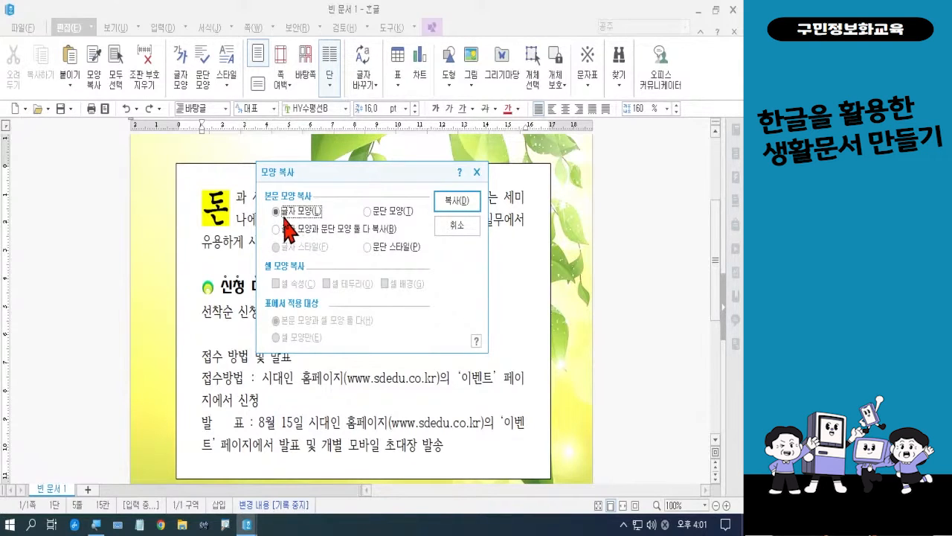
click(448, 202)
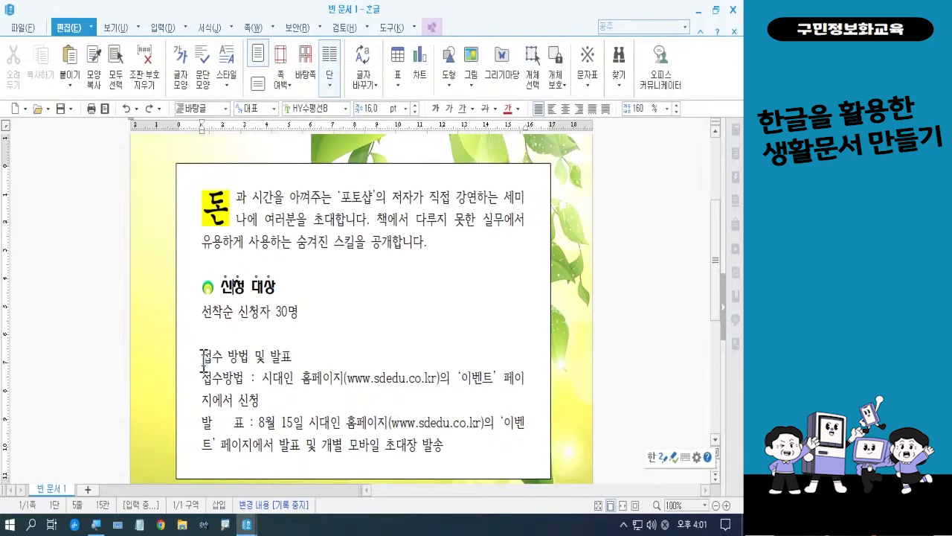
Apply the copied character format to the 접수 방법 및 발표 heading.
drag(203, 358, 289, 358)
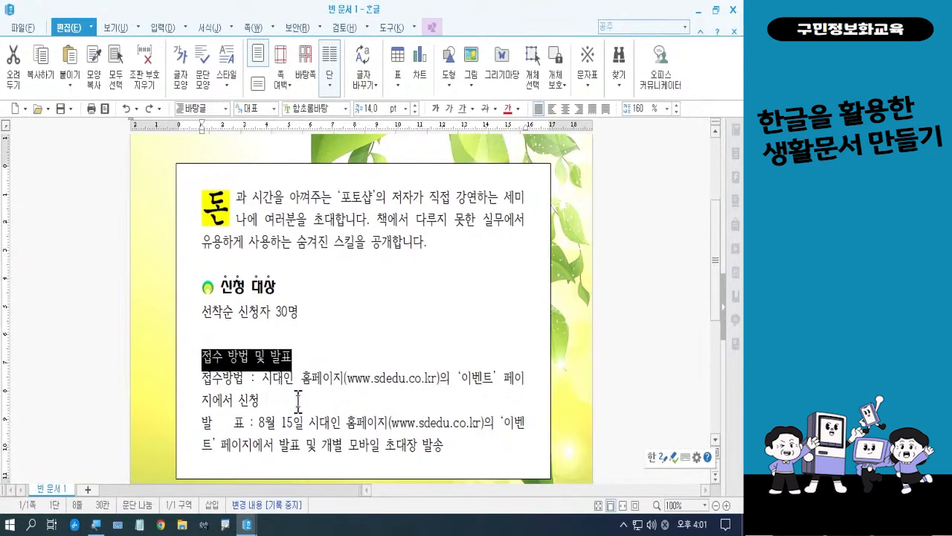
click(94, 81)
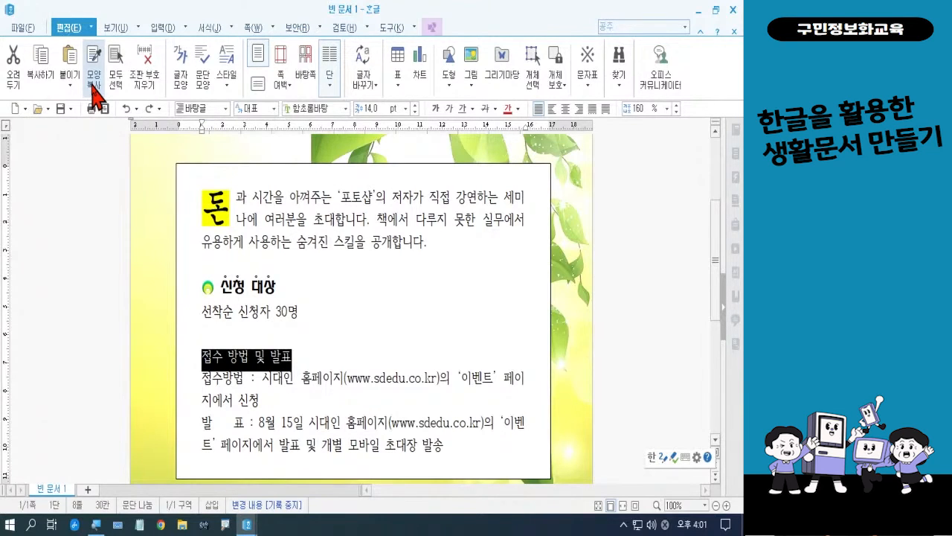
click(94, 81)
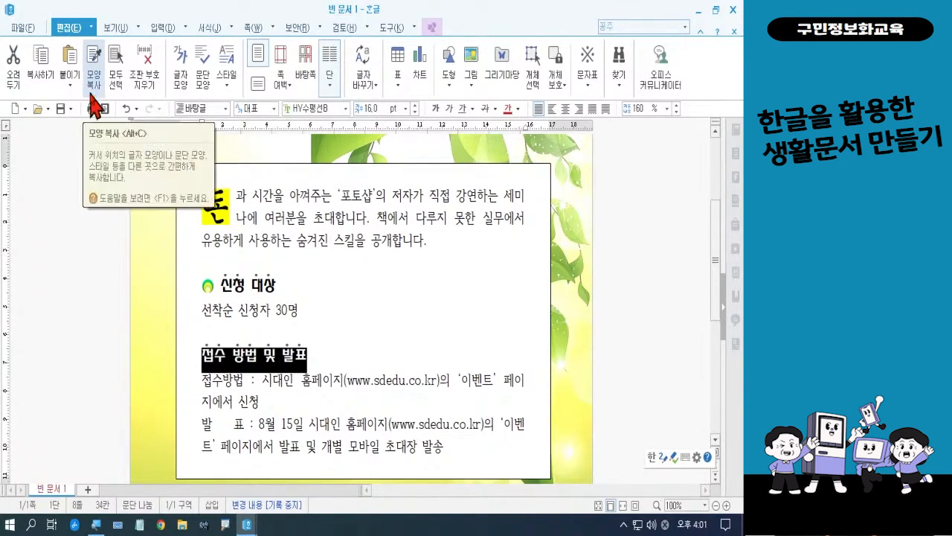
click(370, 360)
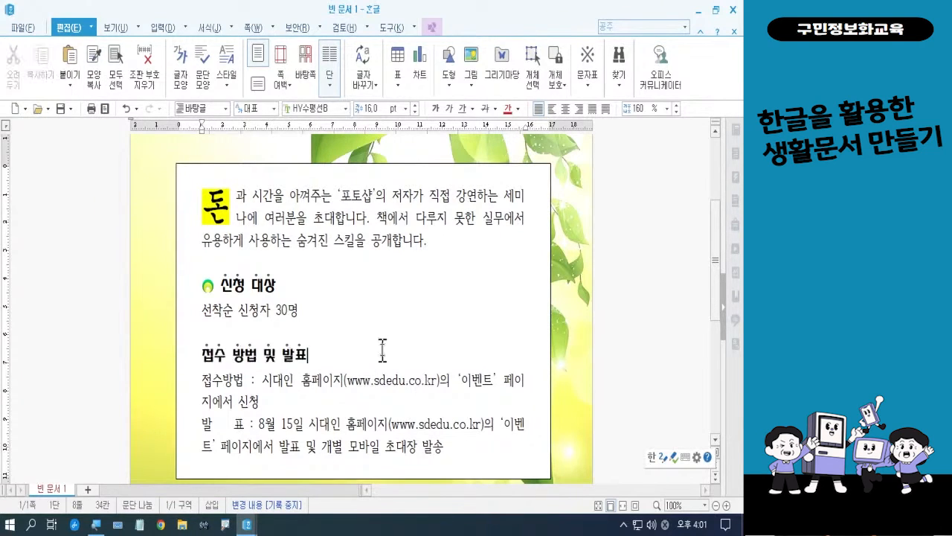
Apply the copied character format to the 세미나 장소 및 일시 heading in the lower text box.
scroll(391, 325, down, 4)
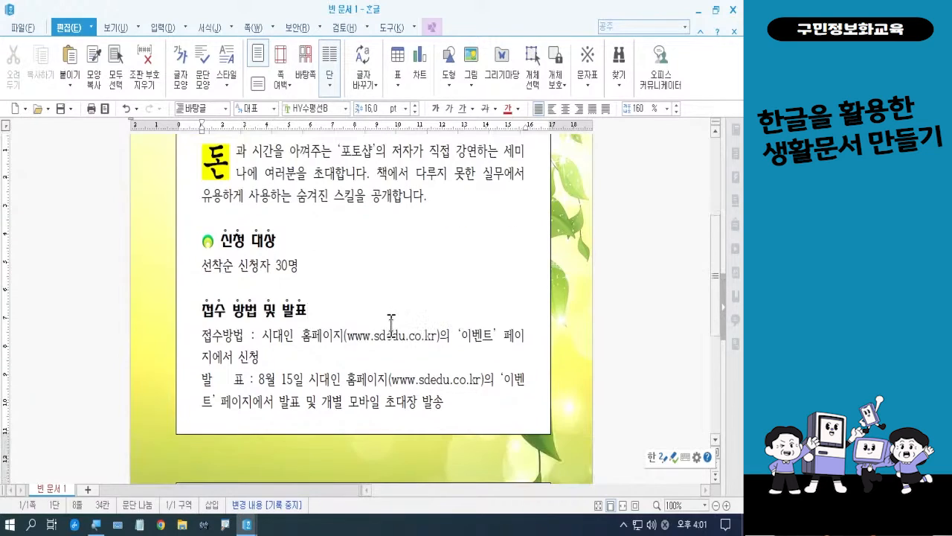
scroll(390, 325, down, 2)
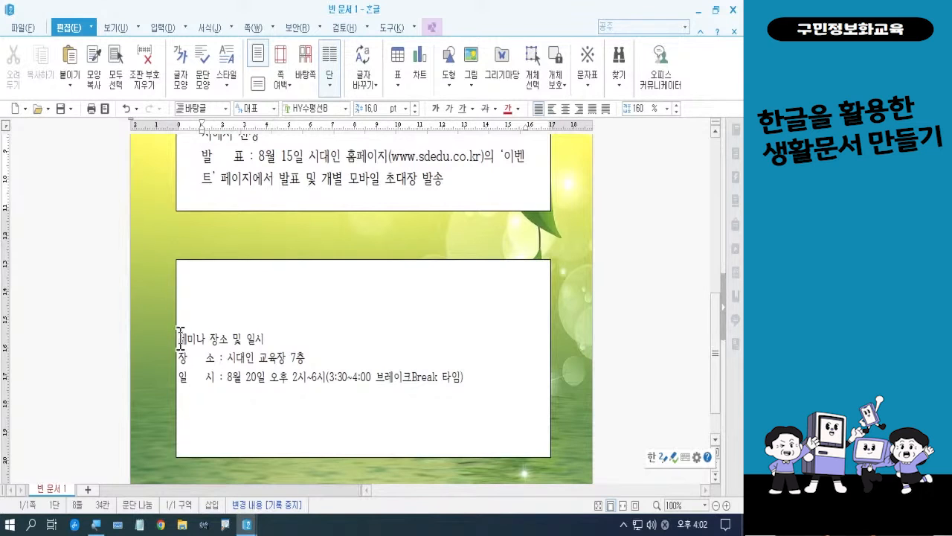
drag(182, 338, 268, 339)
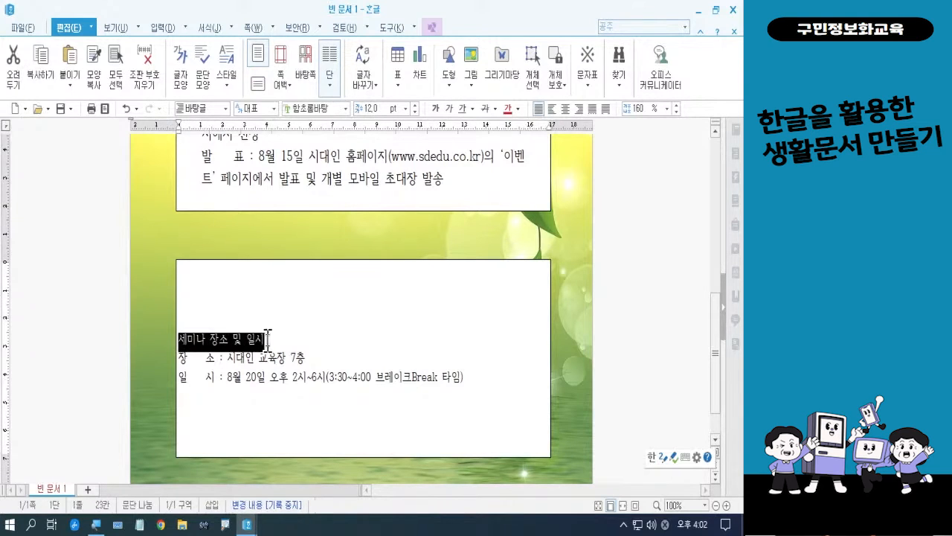
click(95, 95)
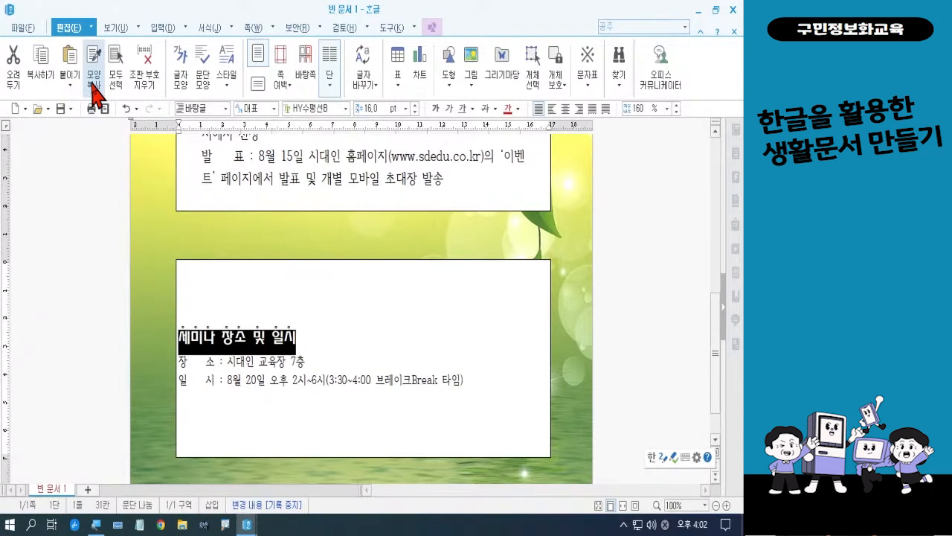
click(369, 315)
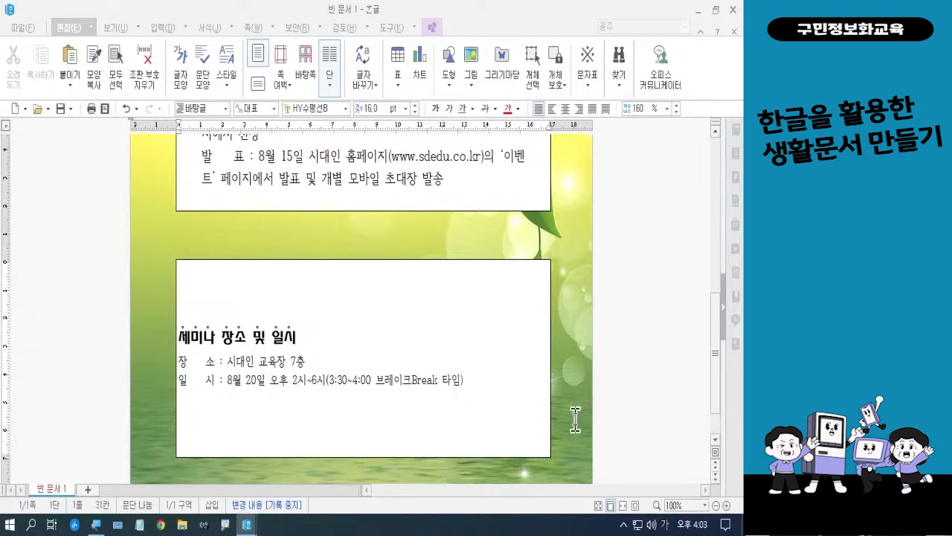
Remove the emphasis mark from the word 및 in the 접수 방법 및 발표 heading by setting 강조점 to 없음.
click(334, 313)
scroll(334, 312, up, 1)
scroll(334, 313, up, 3)
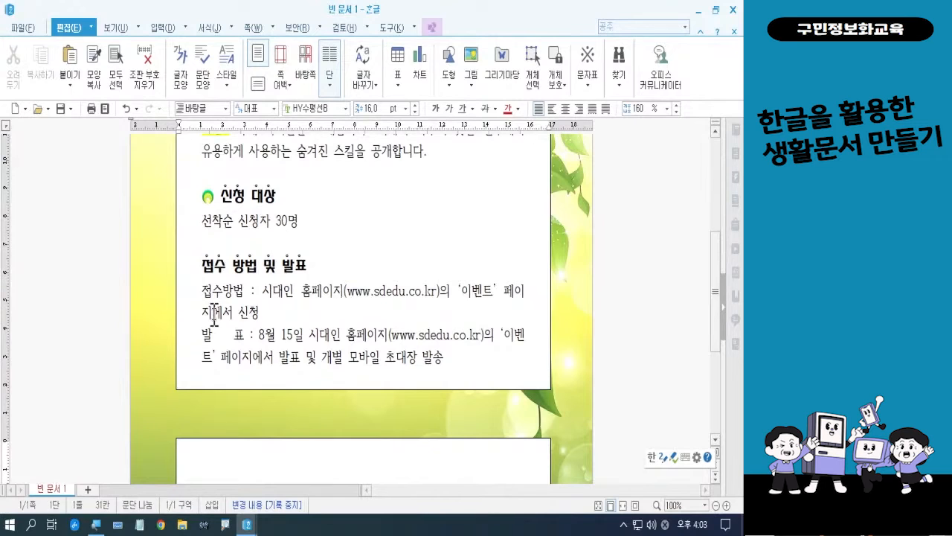
click(263, 262)
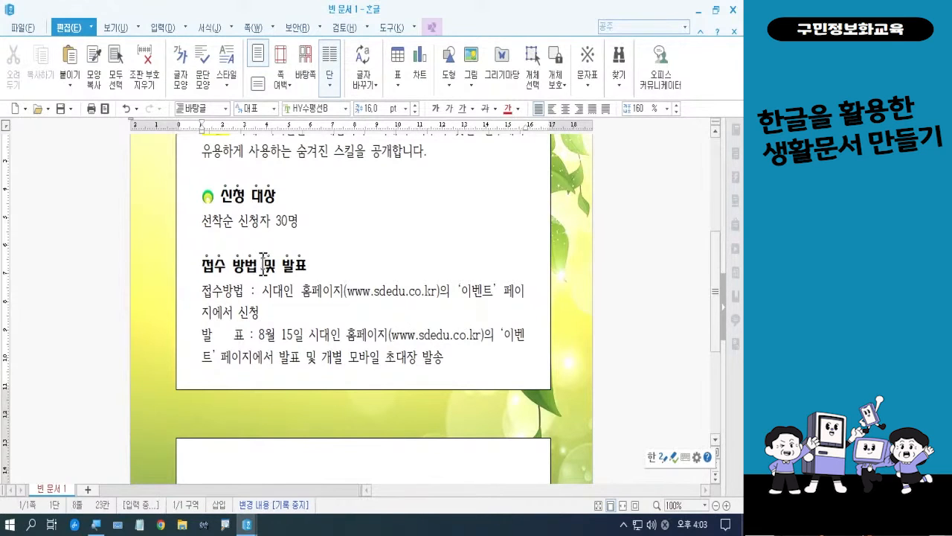
double_click(266, 264)
key(F9)
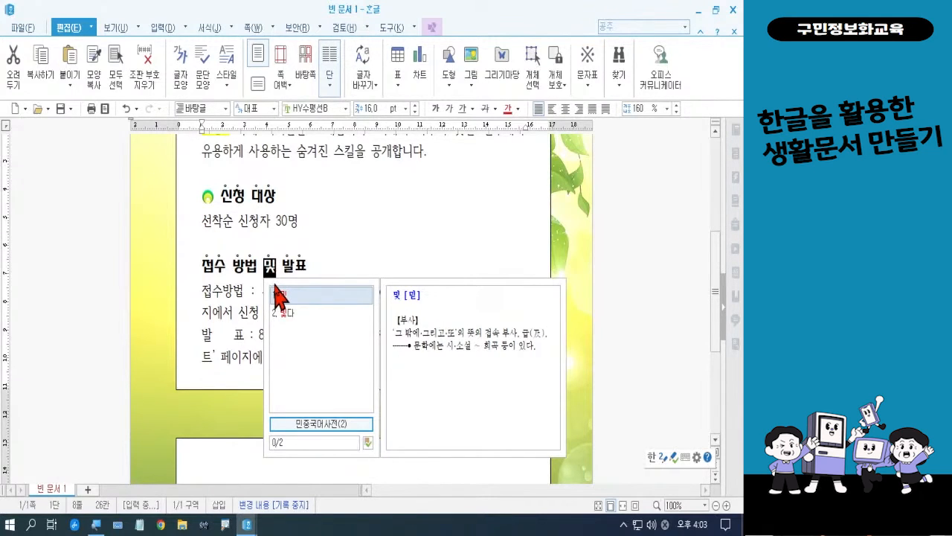
key(ctrl+1)
click(373, 268)
mouse_move(389, 246)
mouse_down()
mouse_move(349, 243)
mouse_move(379, 207)
mouse_move(391, 257)
mouse_up()
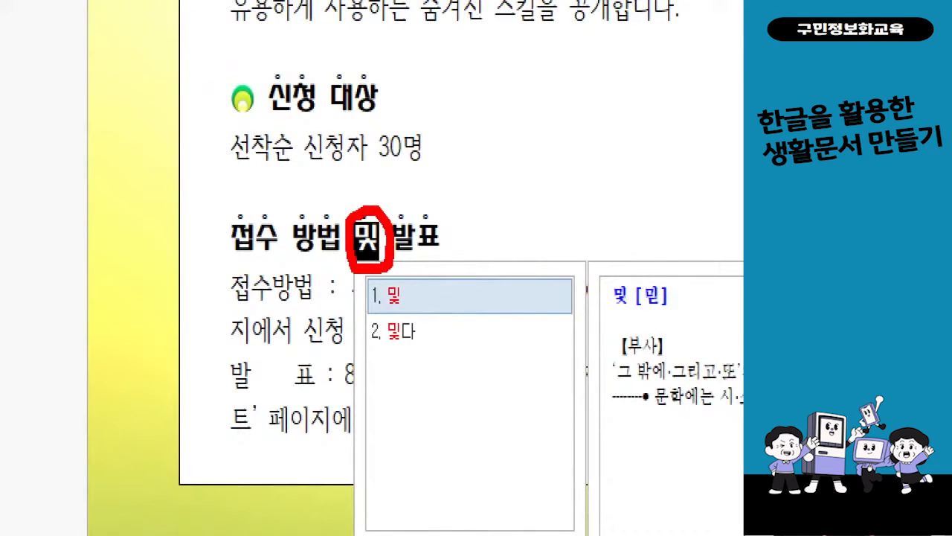
key(Escape)
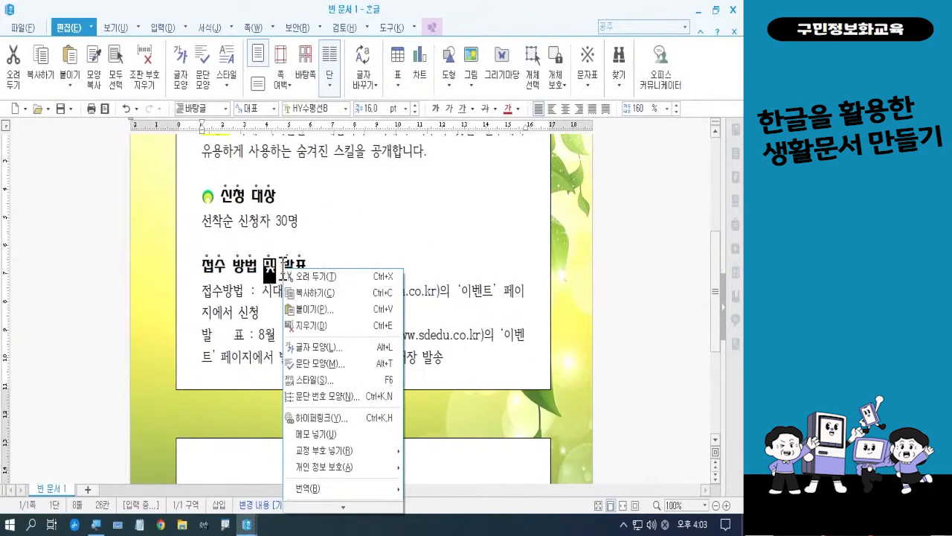
right_click(284, 272)
click(308, 348)
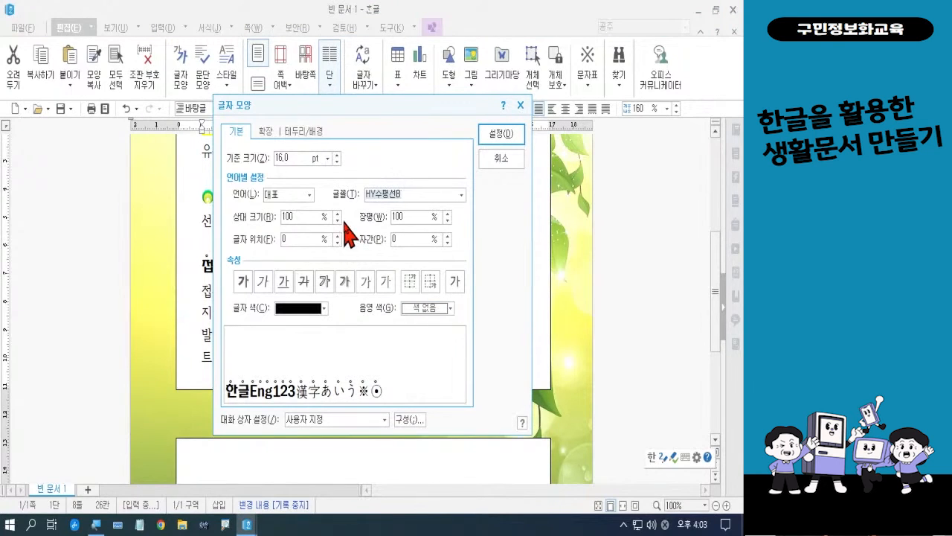
click(265, 131)
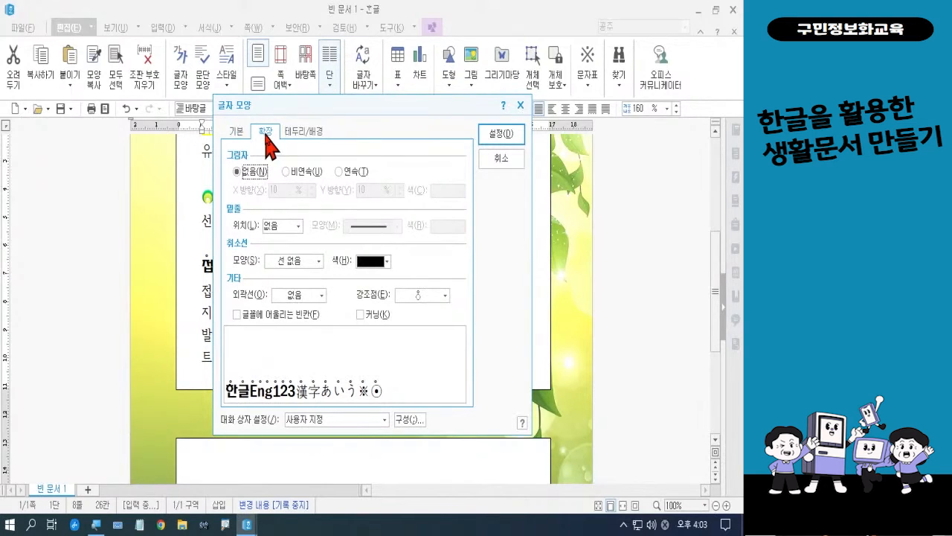
click(429, 299)
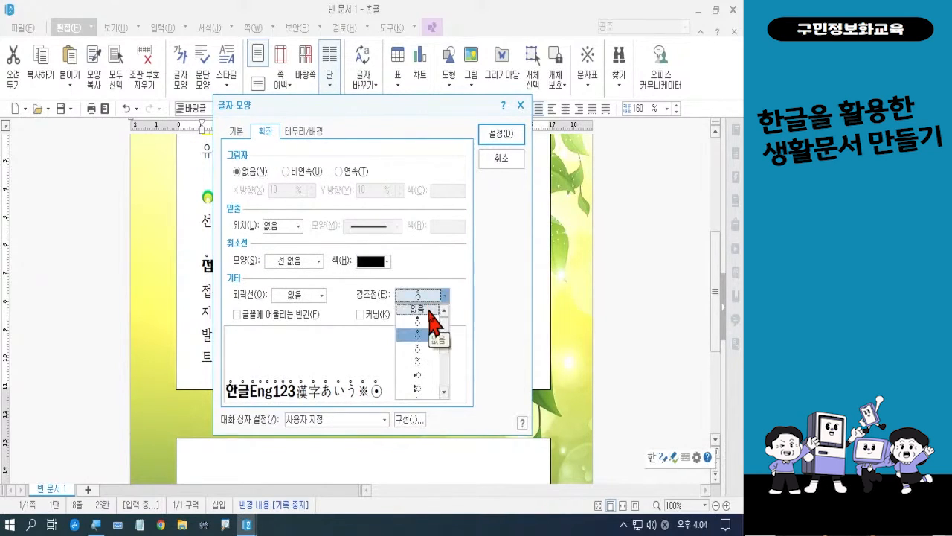
click(429, 309)
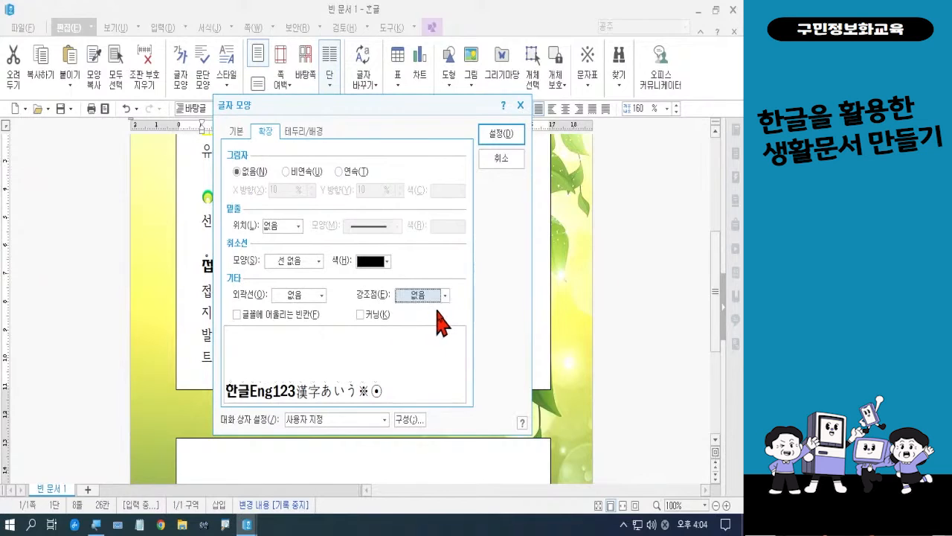
click(495, 136)
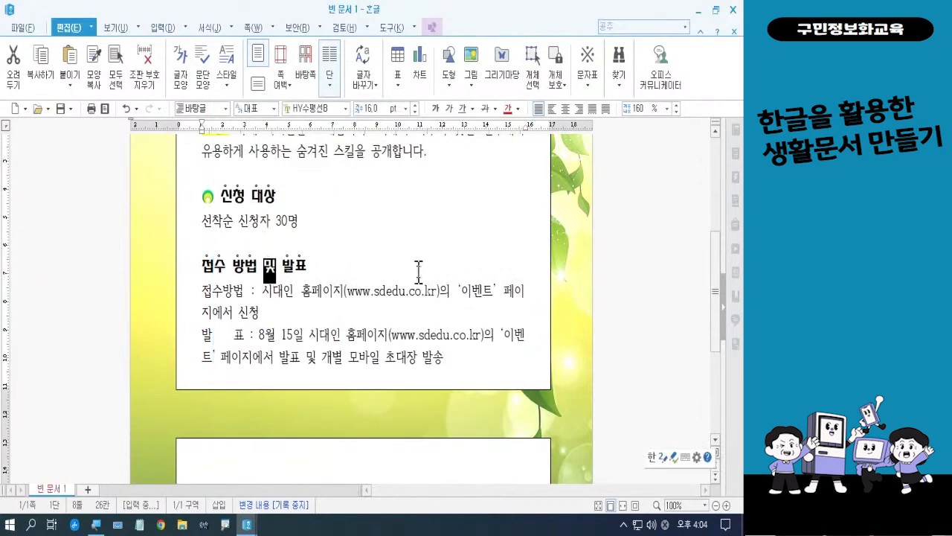
click(417, 275)
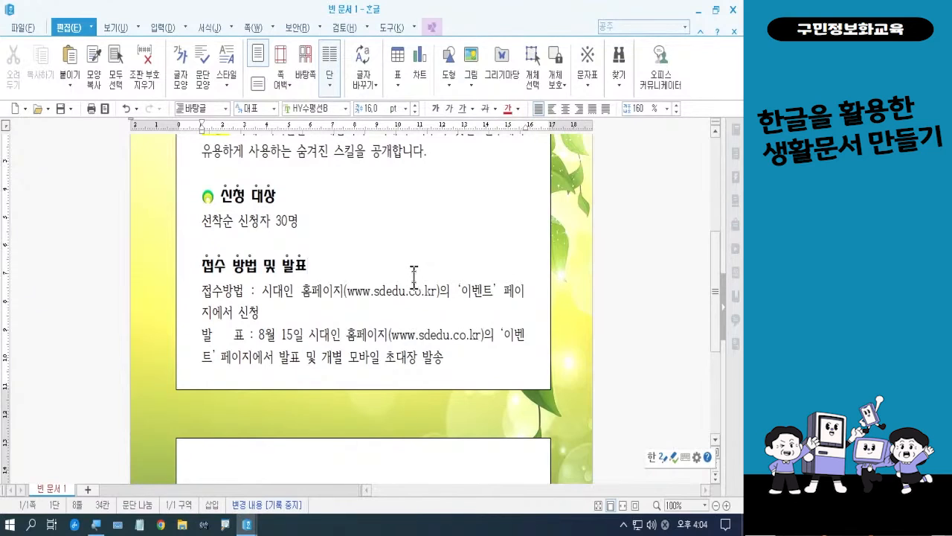
Set 강조점 to 없음 for the word 및 in the 세미나 장소 및 일시 heading.
scroll(411, 274, down, 3)
scroll(408, 268, down, 1)
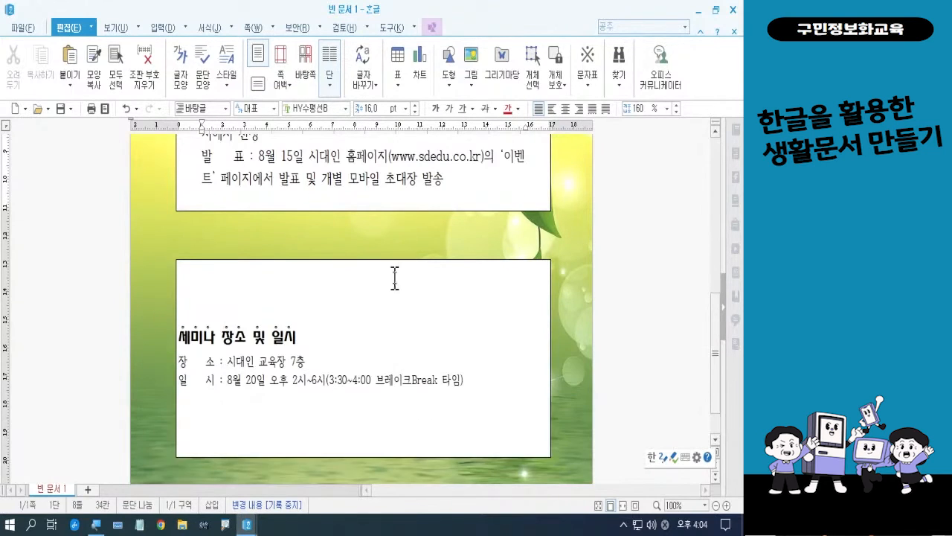
double_click(259, 339)
key(F12)
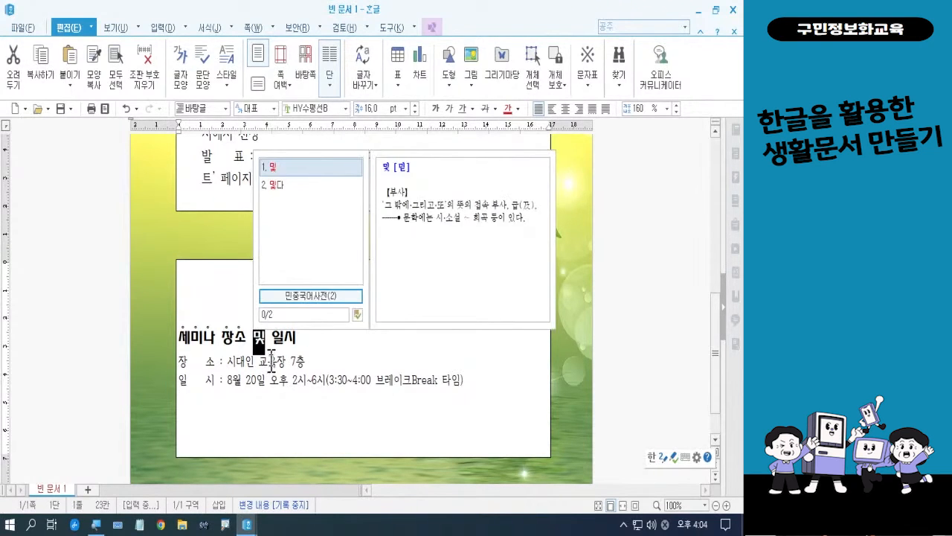
right_click(258, 342)
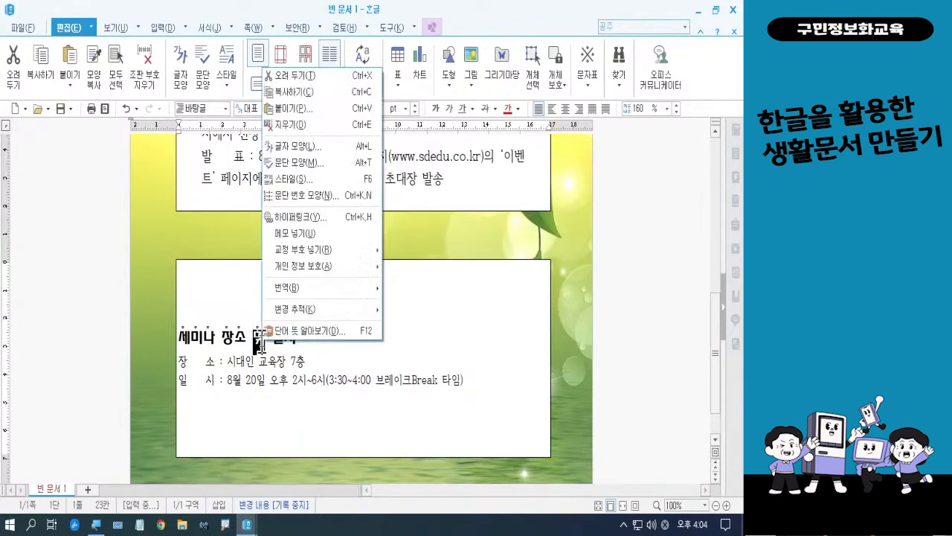
click(314, 147)
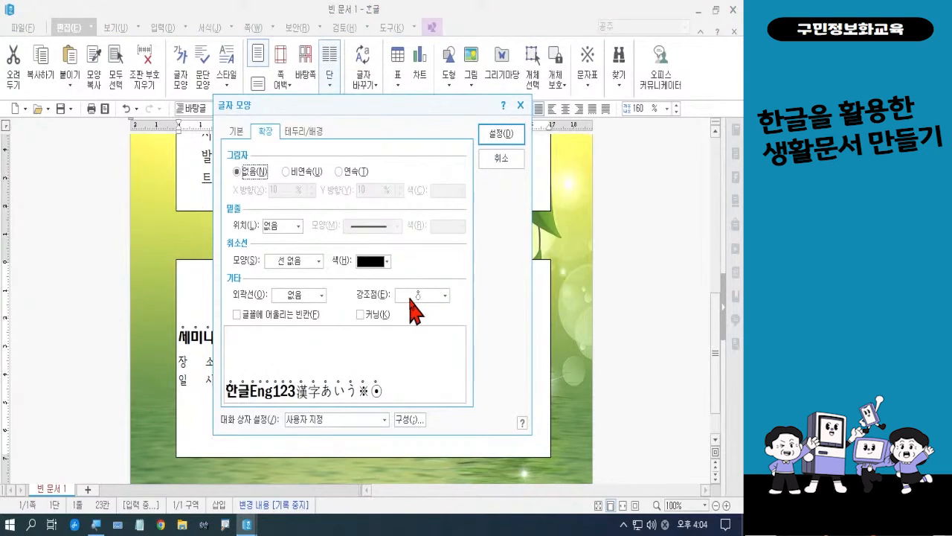
click(410, 298)
click(416, 311)
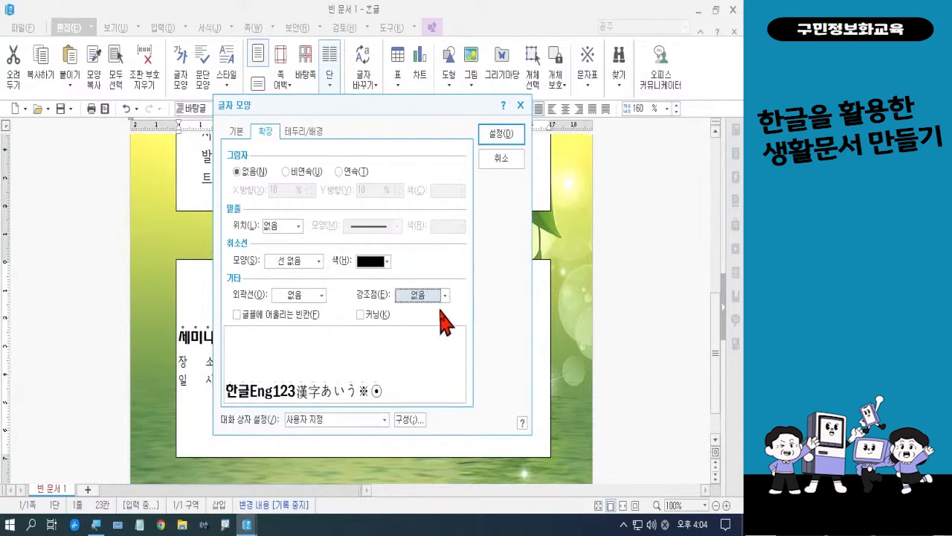
click(501, 135)
click(417, 340)
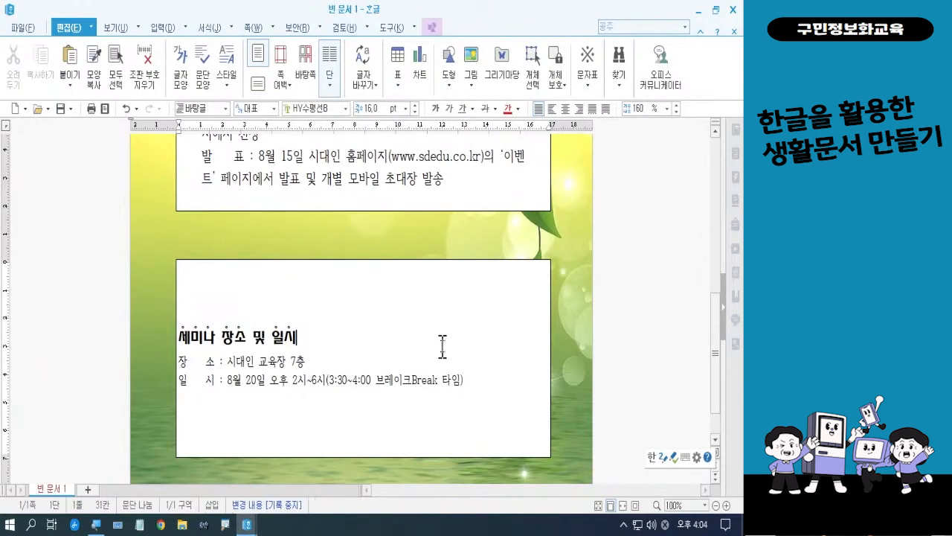
Add the green-and-yellow square picture bullet with a dark triangle to the 접수 방법 및 발표 heading.
scroll(442, 344, up, 4)
scroll(442, 344, up, 2)
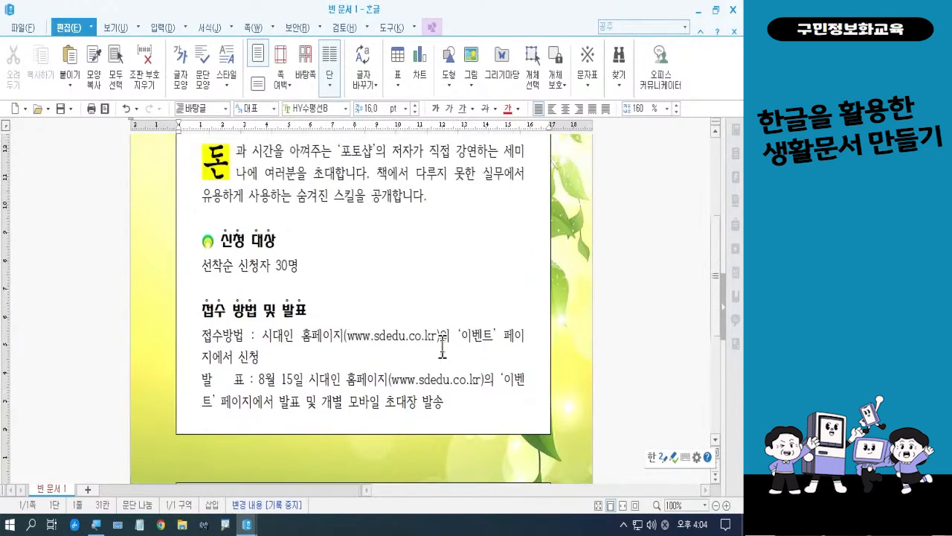
click(203, 309)
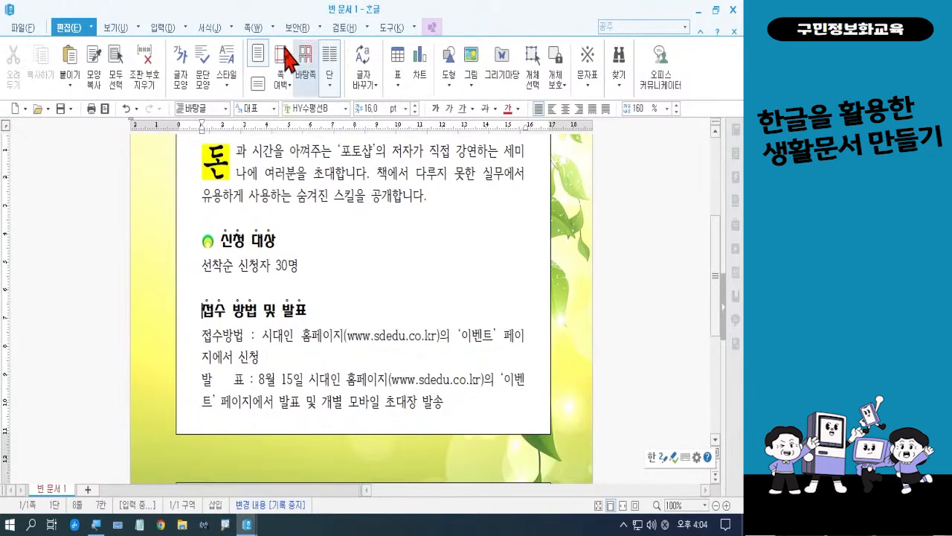
click(212, 29)
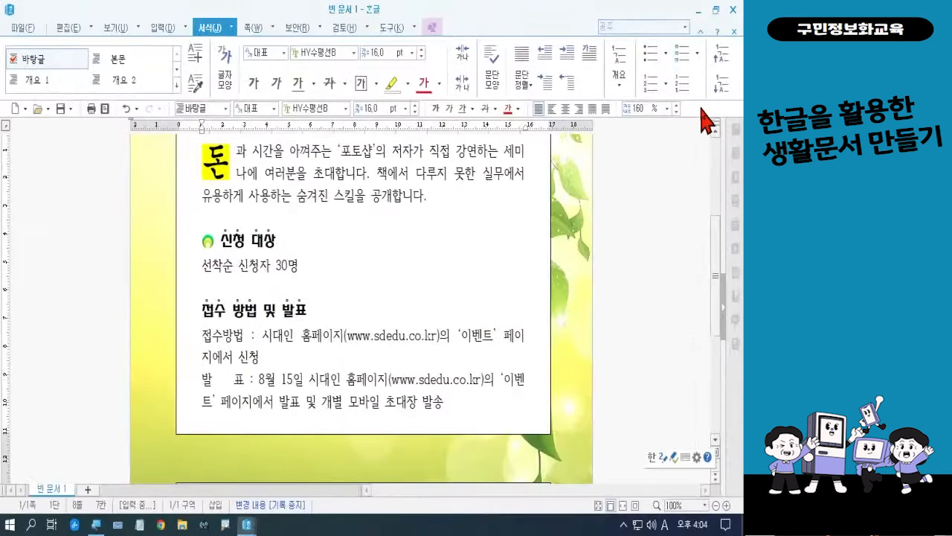
click(650, 106)
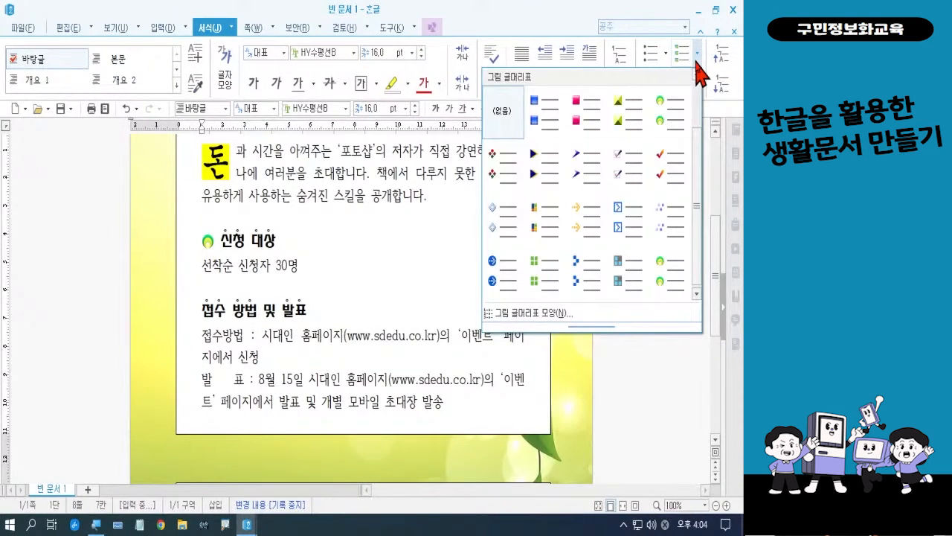
click(622, 133)
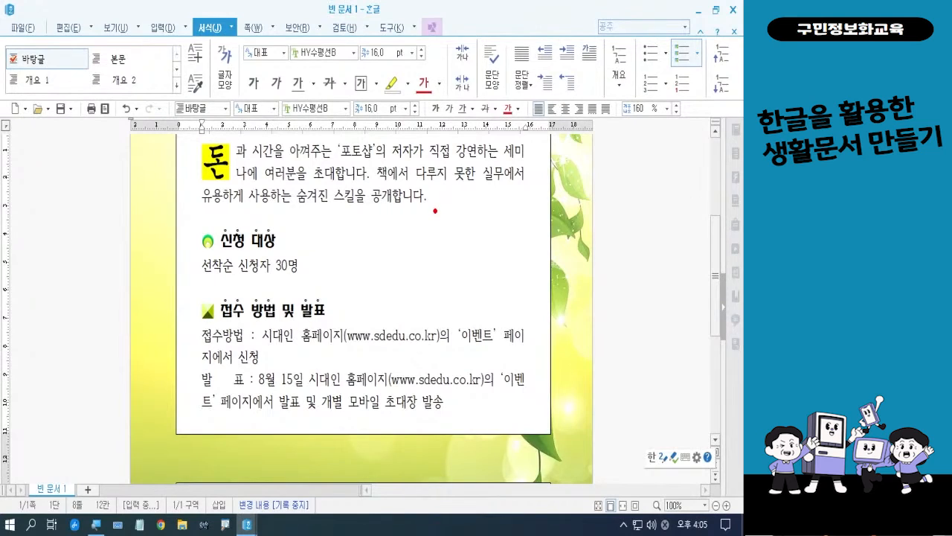
mouse_move(435, 210)
mouse_down()
mouse_move(444, 205)
mouse_move(431, 244)
mouse_move(441, 265)
mouse_move(449, 261)
mouse_up()
drag(462, 199, 483, 224)
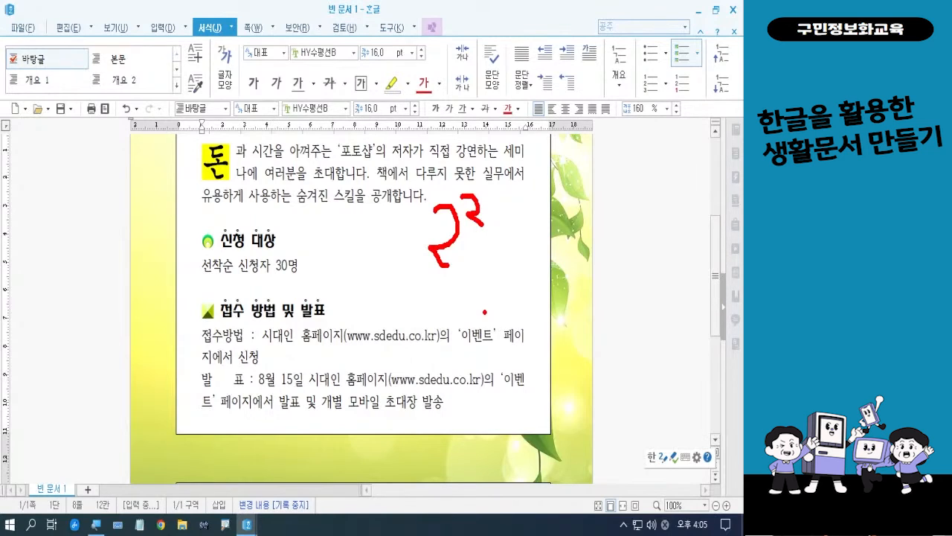
mouse_move(521, 228)
mouse_down()
mouse_move(504, 288)
mouse_move(538, 277)
mouse_move(546, 284)
mouse_move(531, 312)
mouse_move(542, 301)
mouse_move(556, 313)
mouse_move(597, 262)
mouse_move(596, 305)
mouse_move(618, 323)
mouse_move(546, 335)
mouse_move(540, 287)
mouse_move(579, 313)
mouse_move(580, 331)
mouse_up()
mouse_move(492, 229)
mouse_down()
mouse_move(487, 241)
mouse_move(448, 209)
mouse_move(485, 207)
mouse_move(491, 246)
mouse_up()
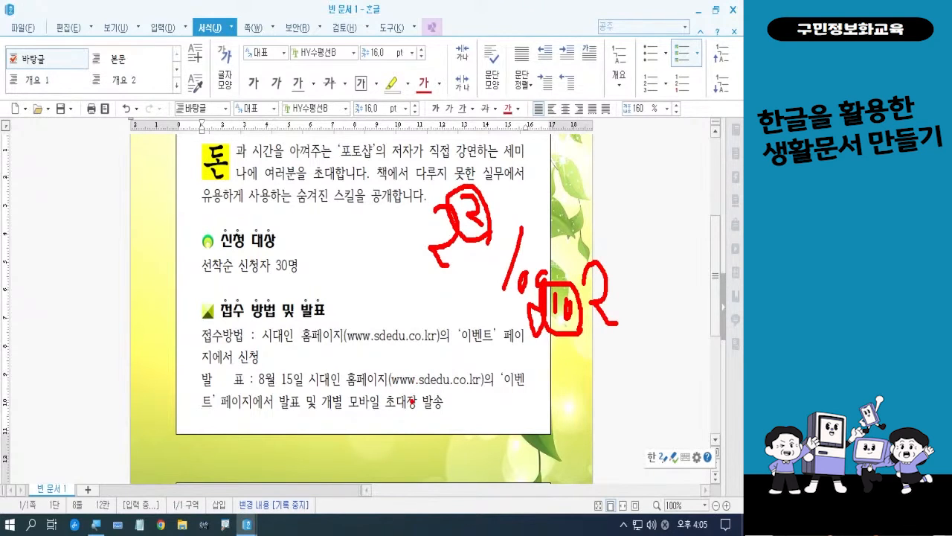
key(Escape)
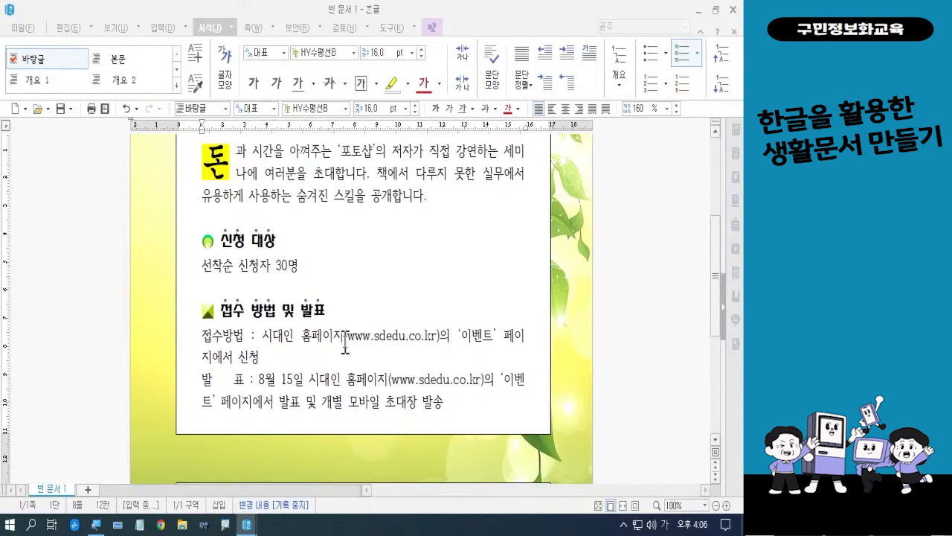
drag(343, 336, 440, 336)
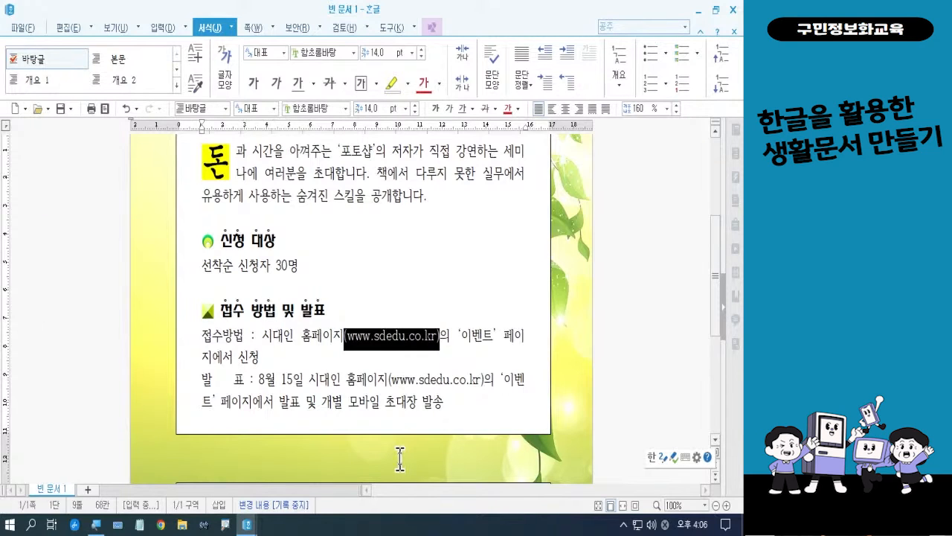
right_click(401, 360)
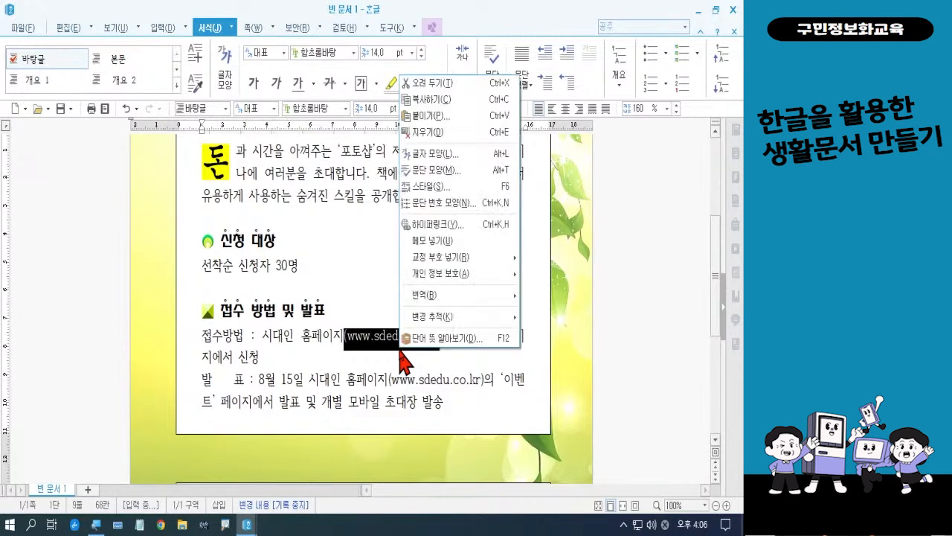
click(441, 152)
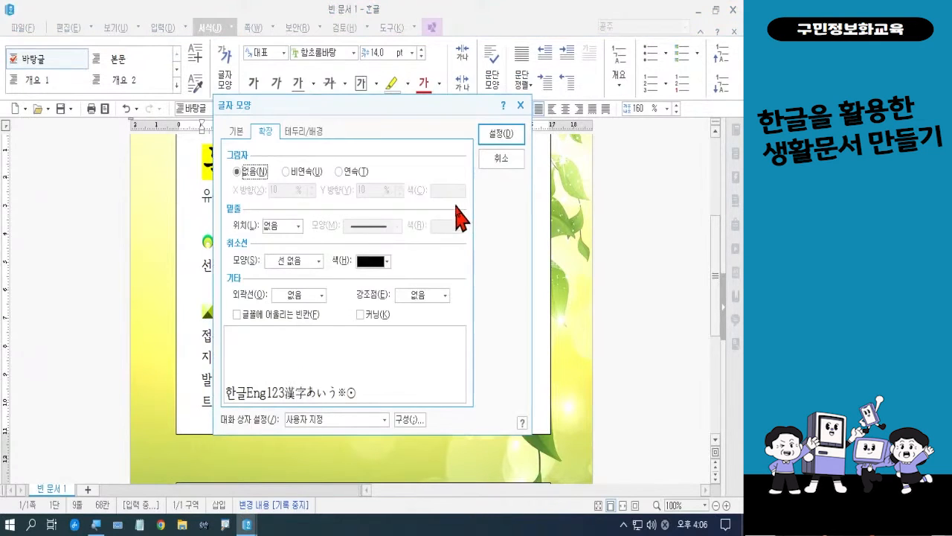
click(243, 135)
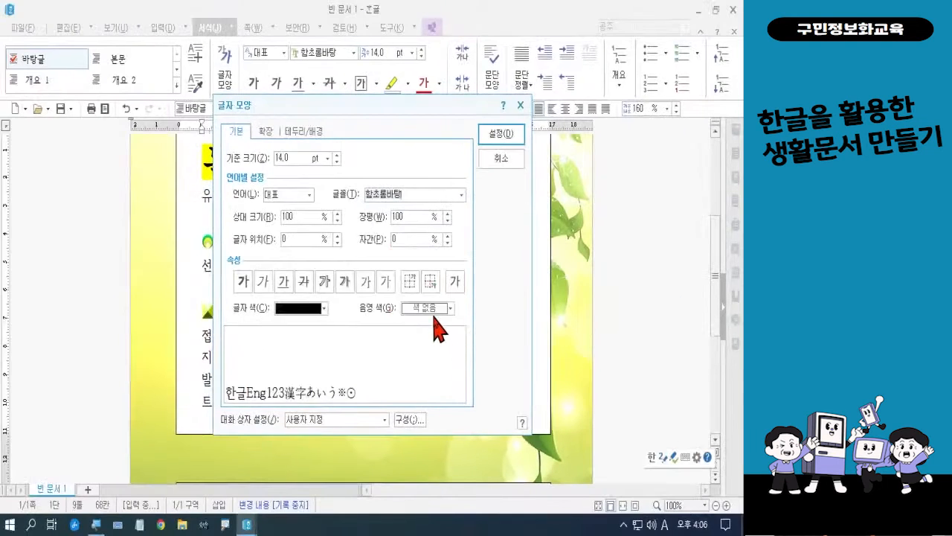
click(346, 153)
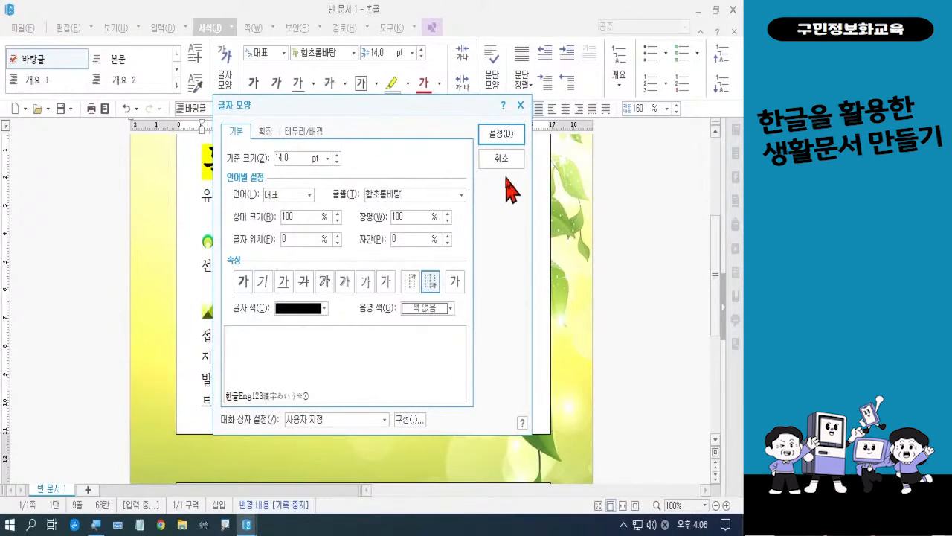
click(501, 134)
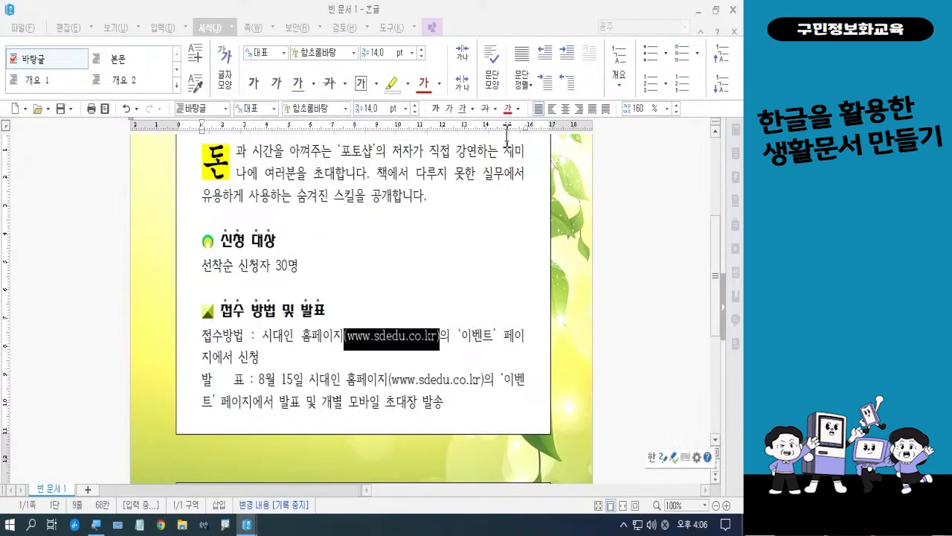
click(514, 231)
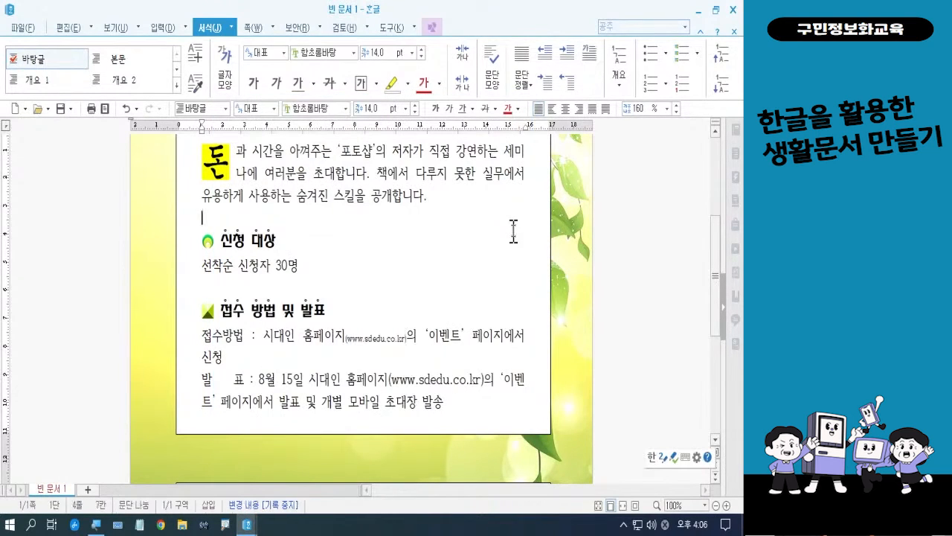
scroll(519, 266, down, 2)
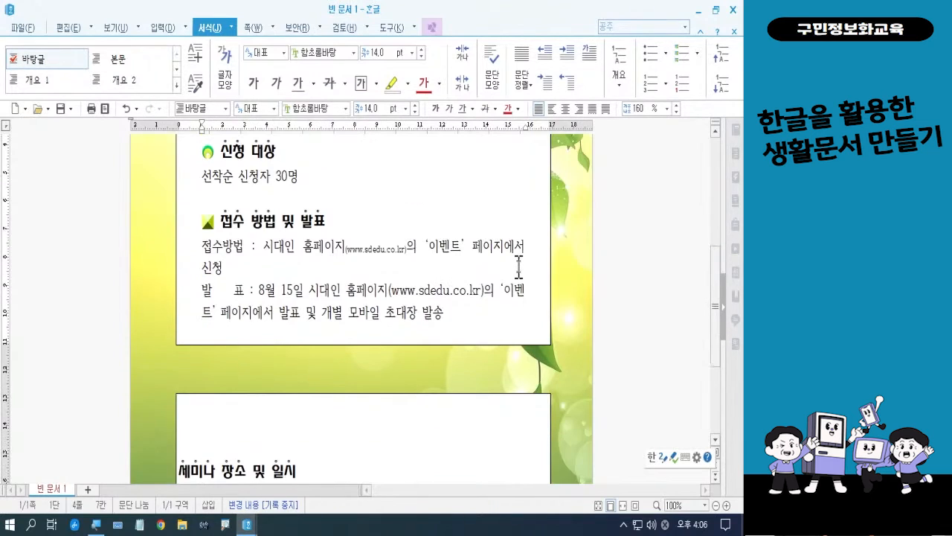
drag(388, 289, 484, 296)
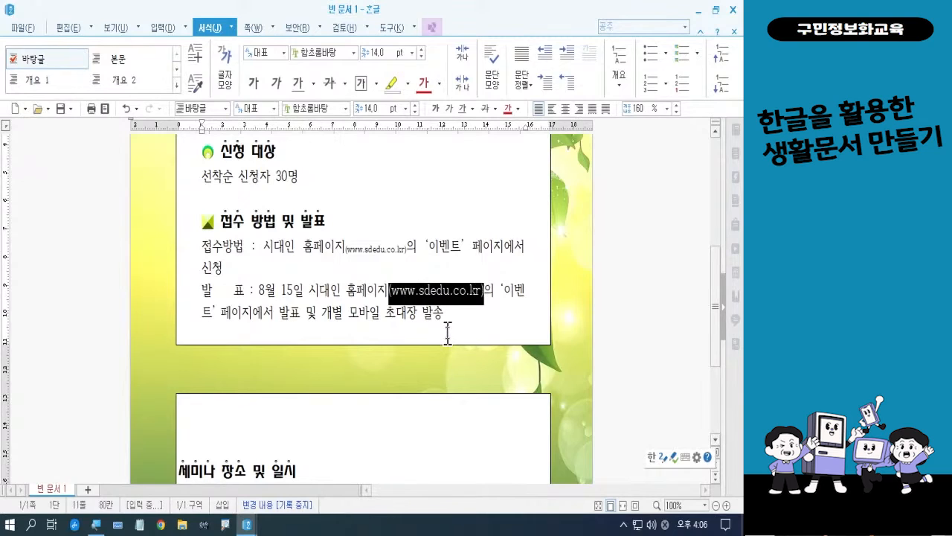
right_click(462, 293)
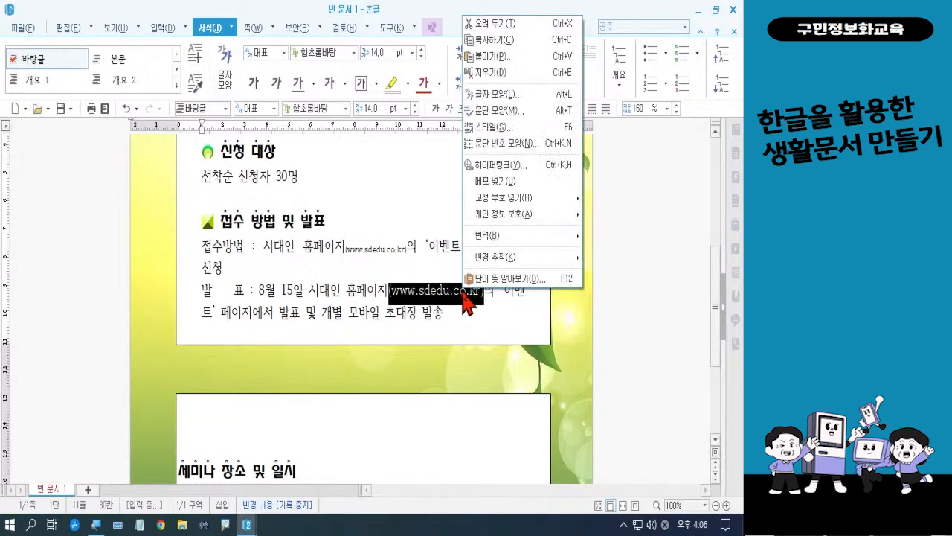
click(497, 95)
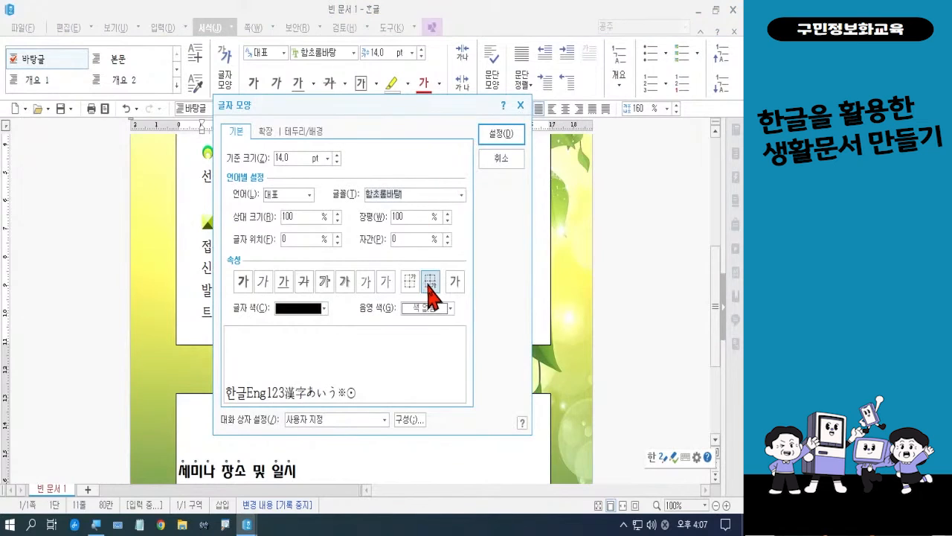
click(429, 283)
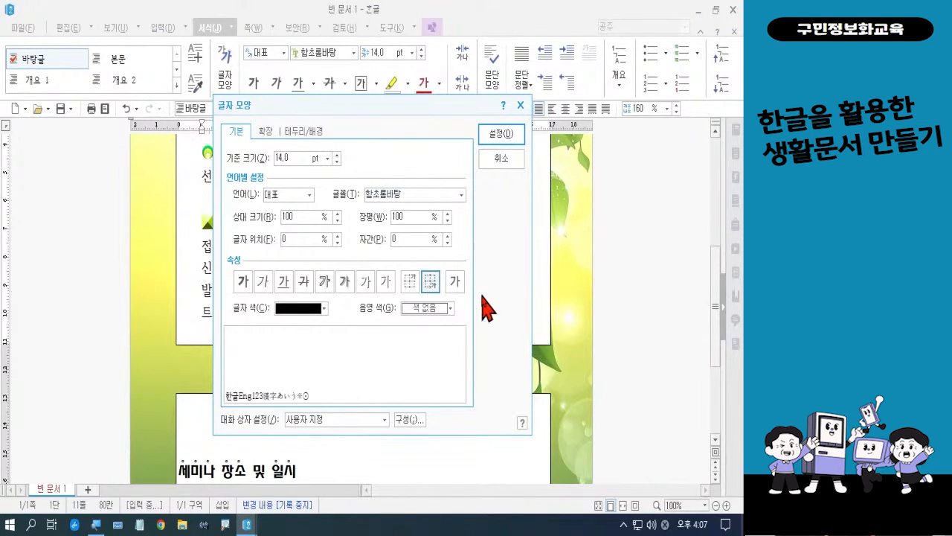
click(498, 139)
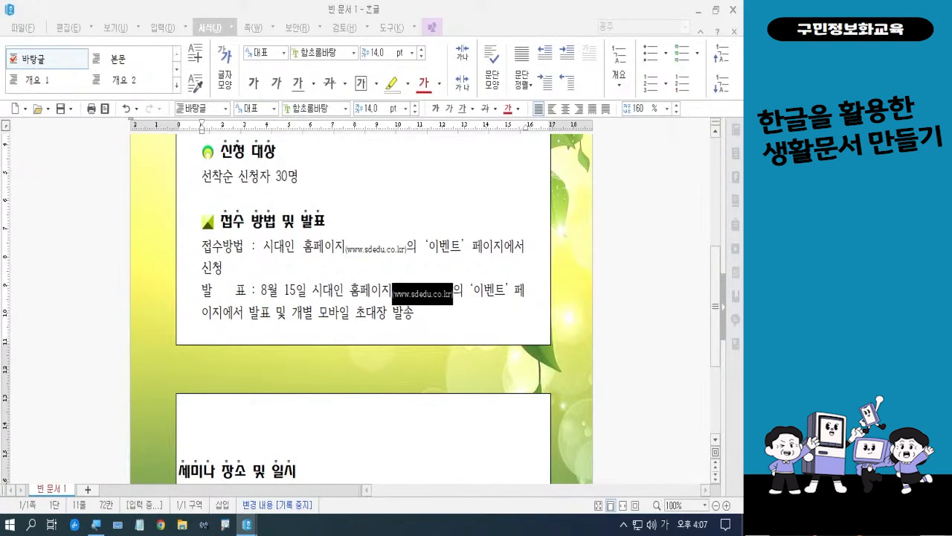
key(Hangul)
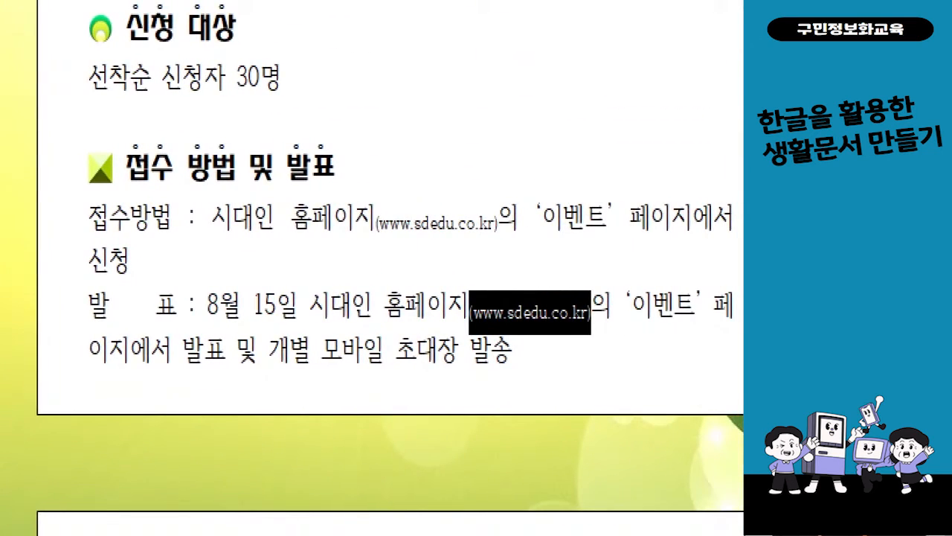
mouse_move(734, 200)
mouse_down()
mouse_move(717, 238)
mouse_move(479, 256)
mouse_move(93, 248)
mouse_up()
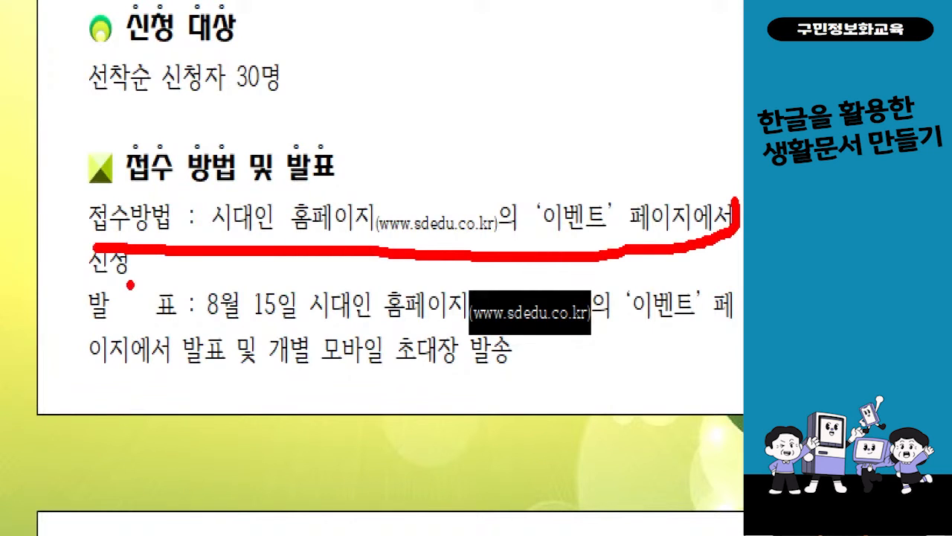
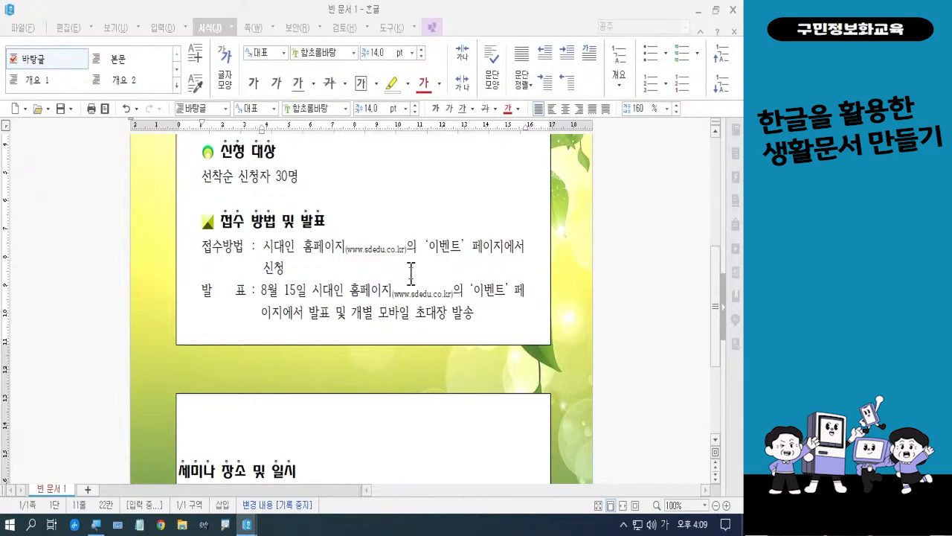
drag(201, 247, 464, 338)
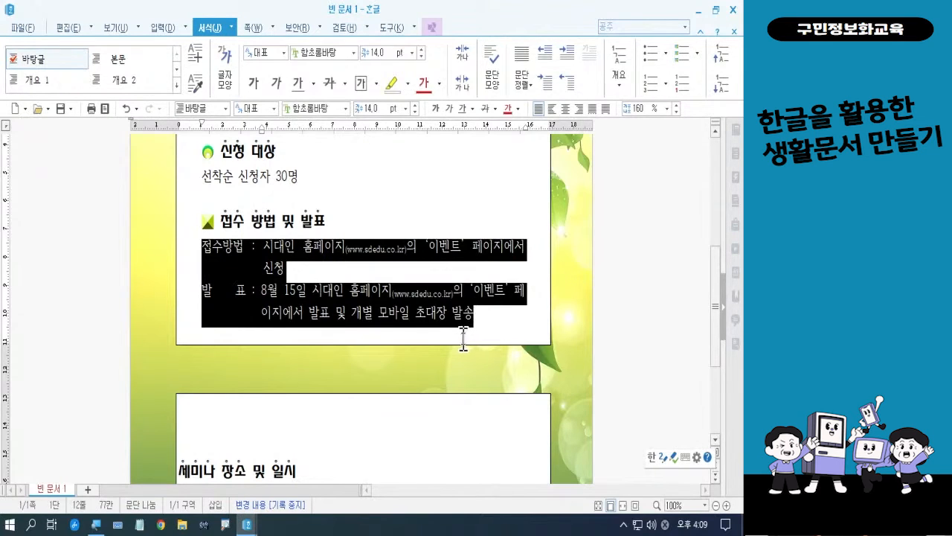
click(425, 339)
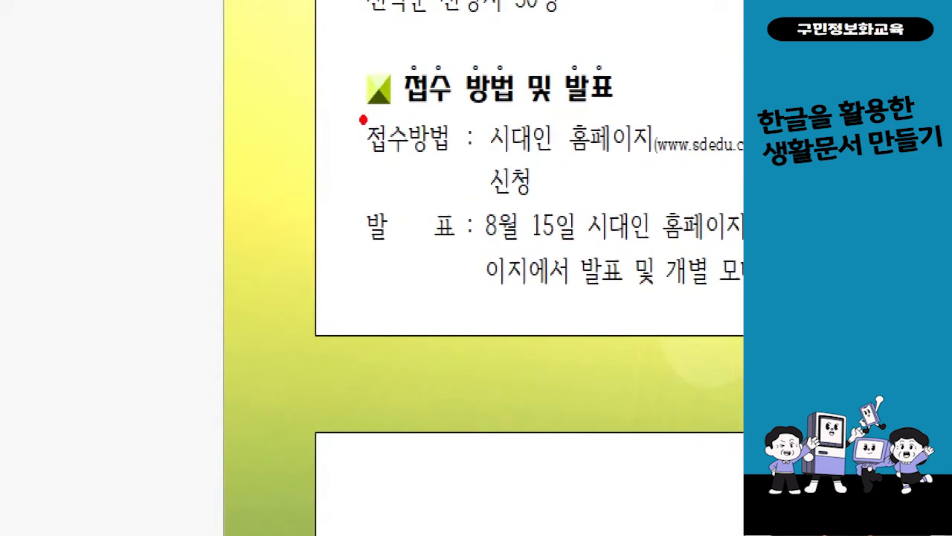
drag(363, 119, 457, 257)
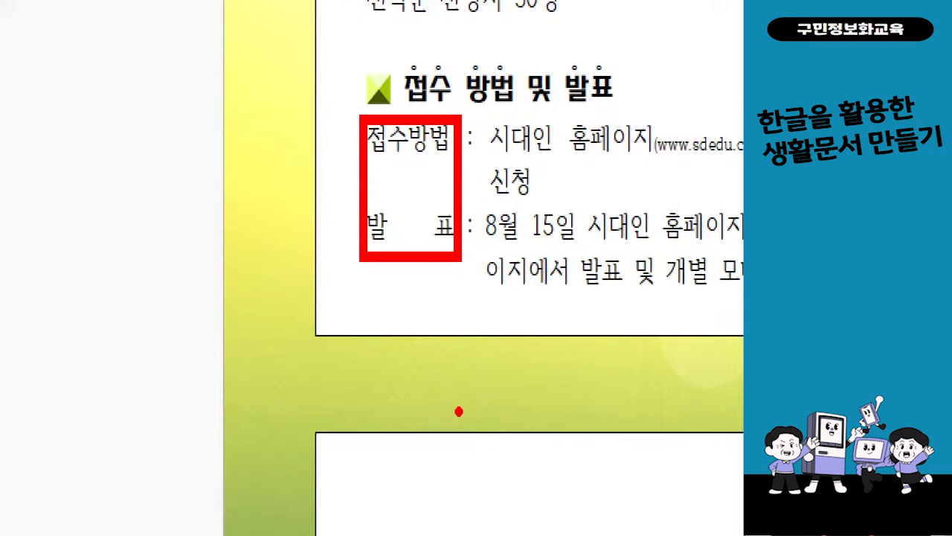
key(Escape)
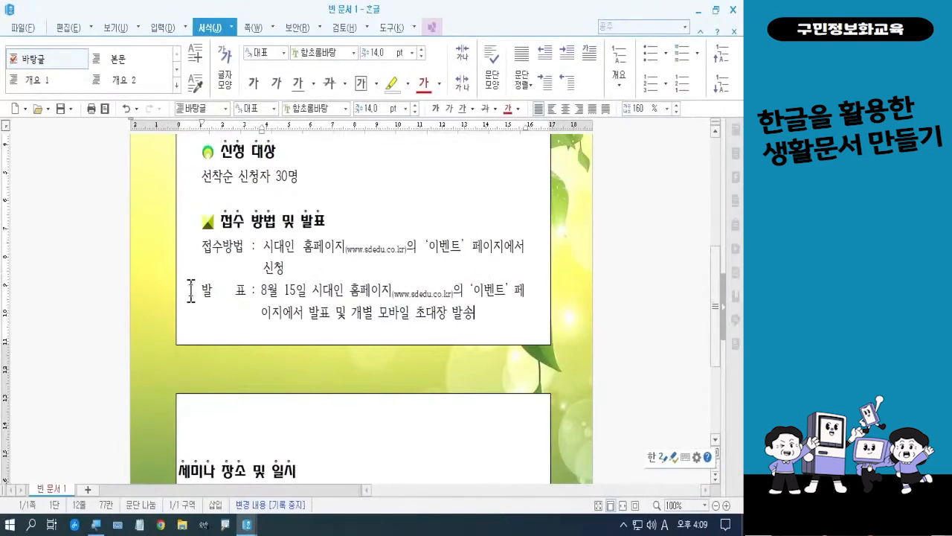
Make the labels 접수방법 and 발표 under the 접수 방법 및 발표 heading bold.
click(204, 245)
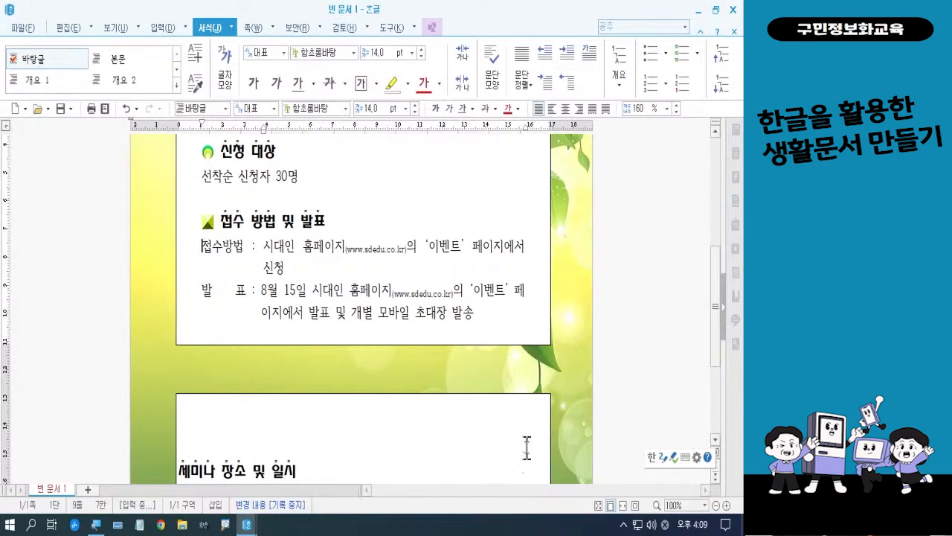
key(ctrl+1)
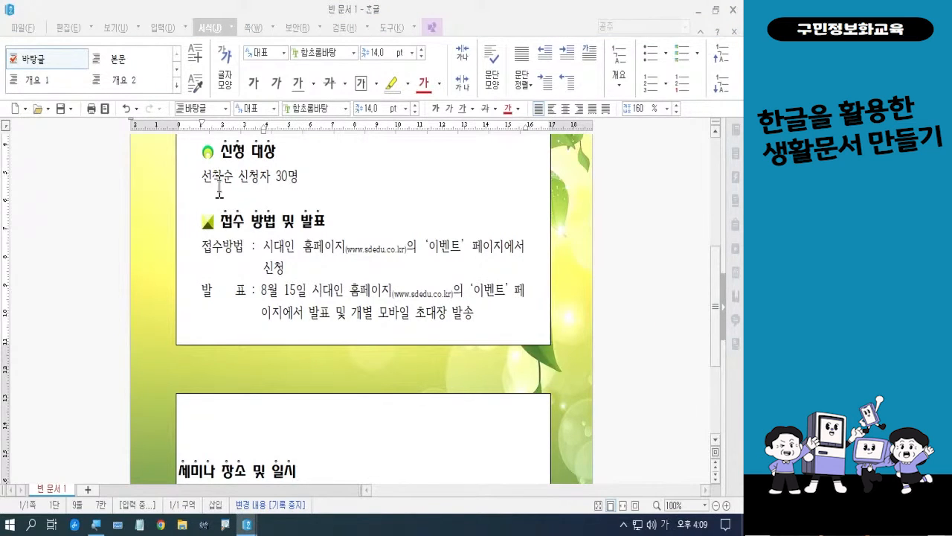
click(203, 245)
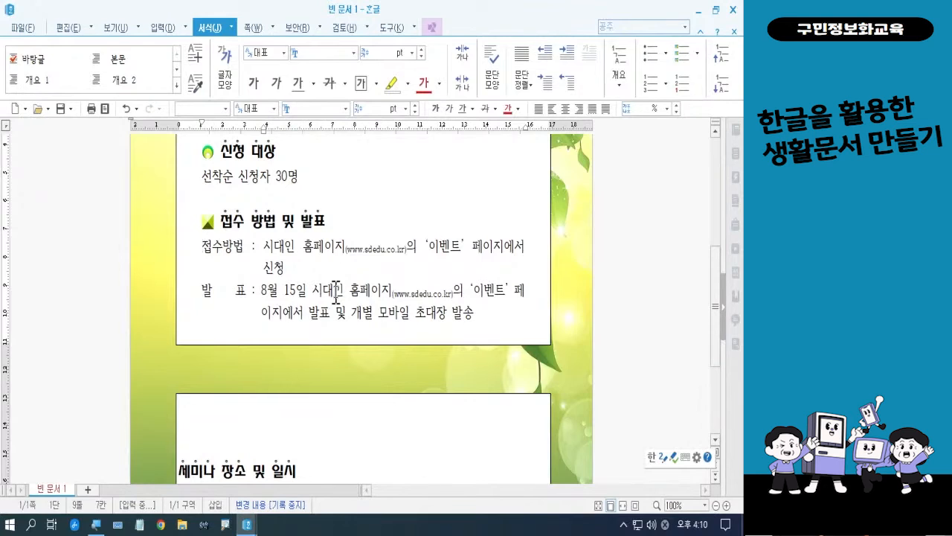
key(shift+Right)
key(shift+Right)
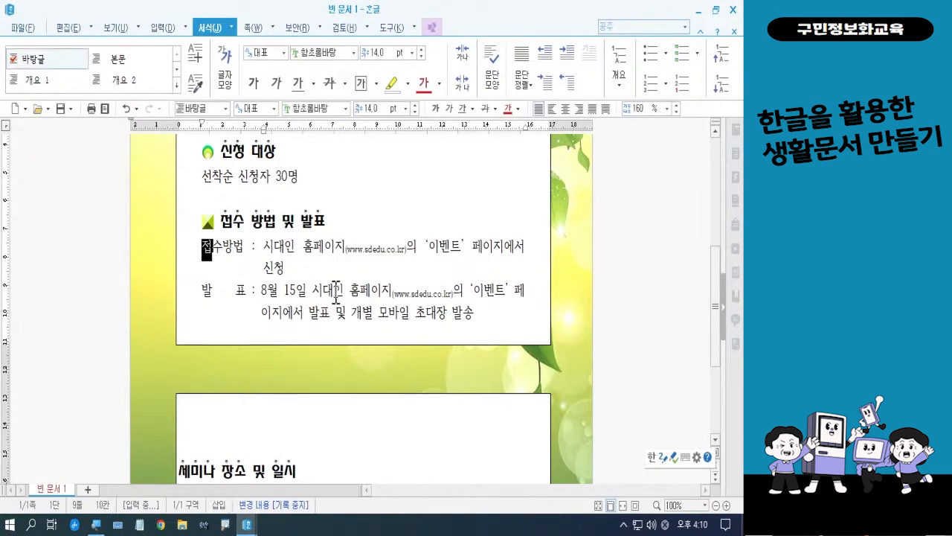
key(shift+Right)
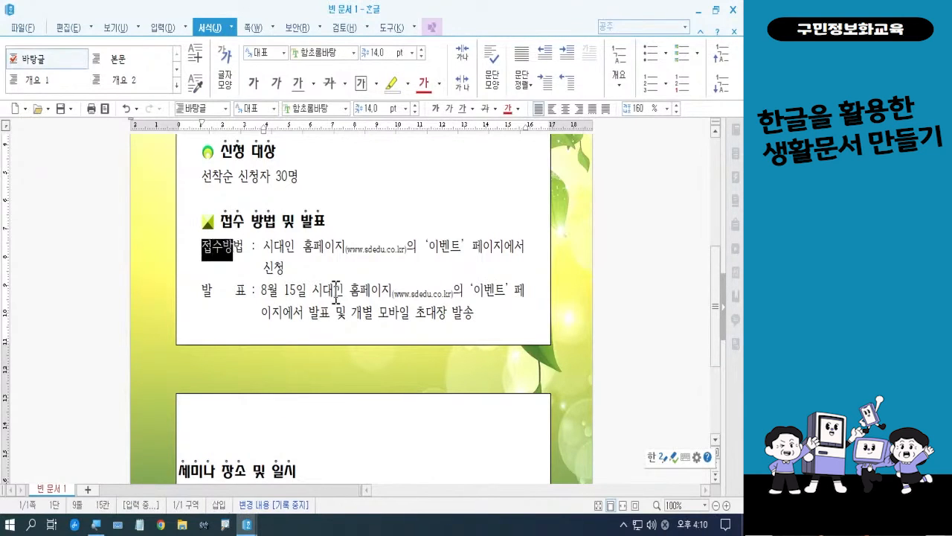
key(shift+Right)
key(ctrl+shift+Right)
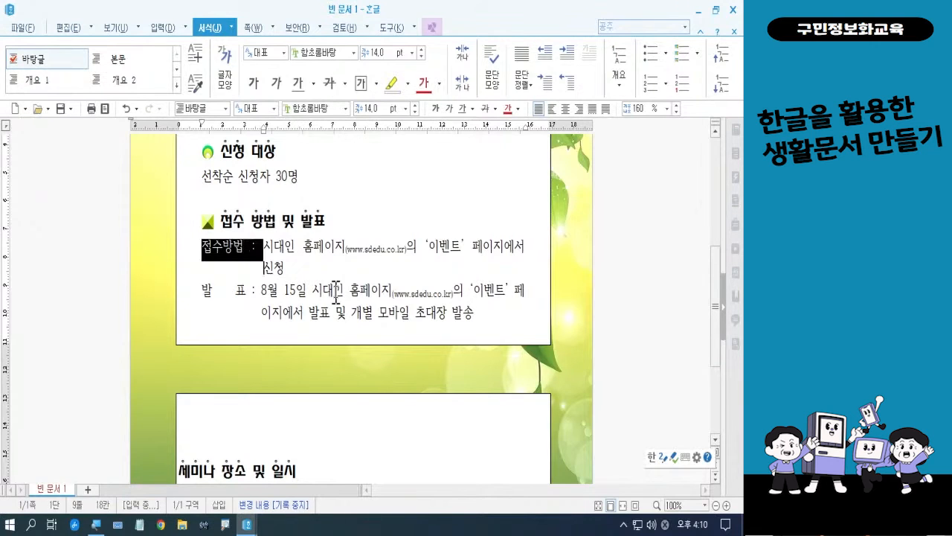
key(shift+Down)
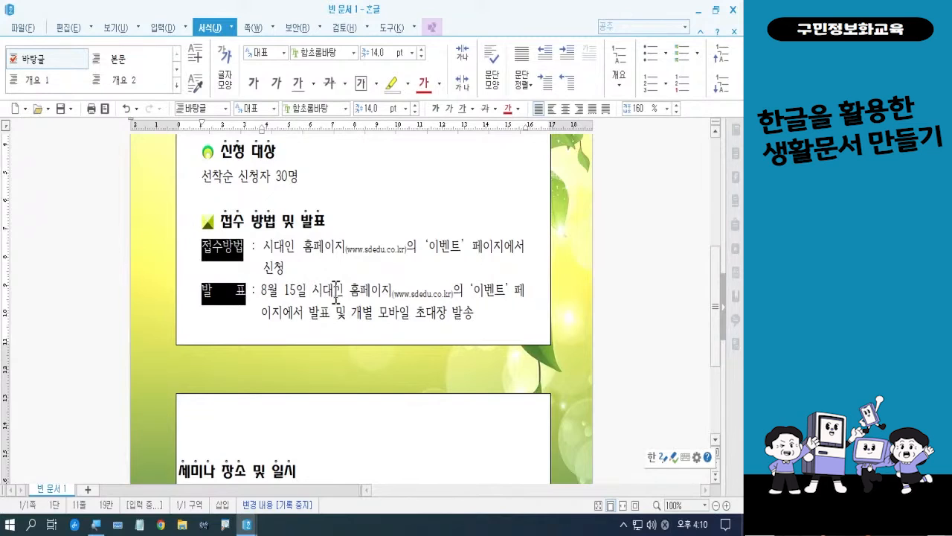
click(435, 110)
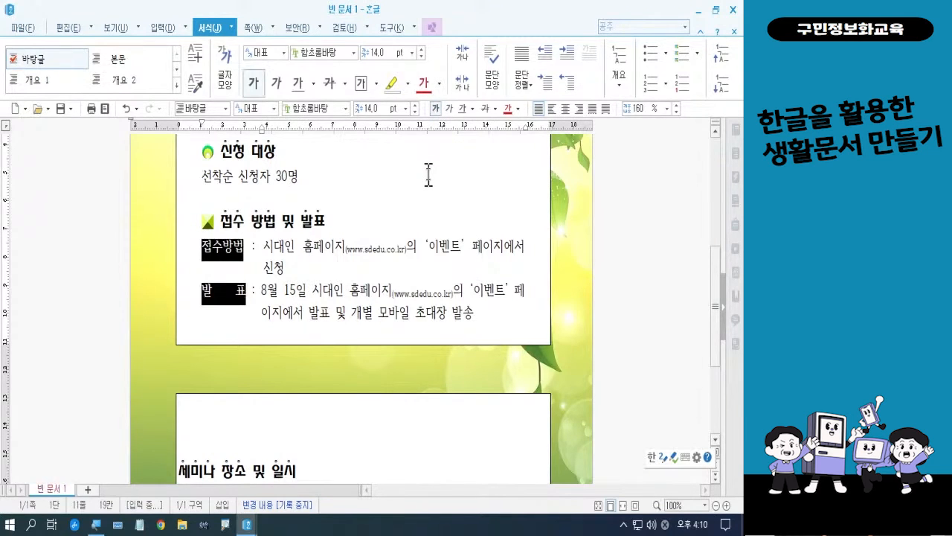
key(Escape)
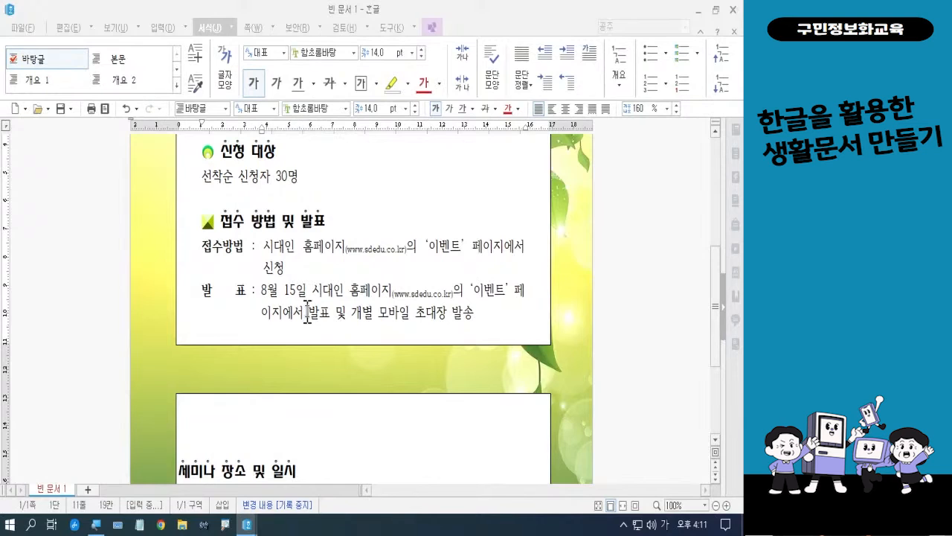
Set the left and right paragraph margins of the 세미나 장소 및 일시 heading and its two lines to 30 pt.
scroll(307, 313, down, 2)
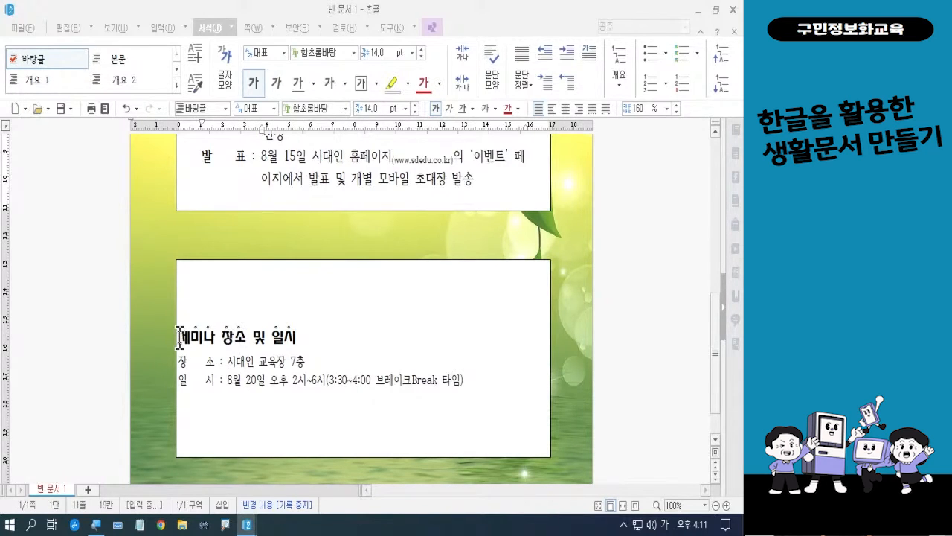
drag(179, 336, 481, 390)
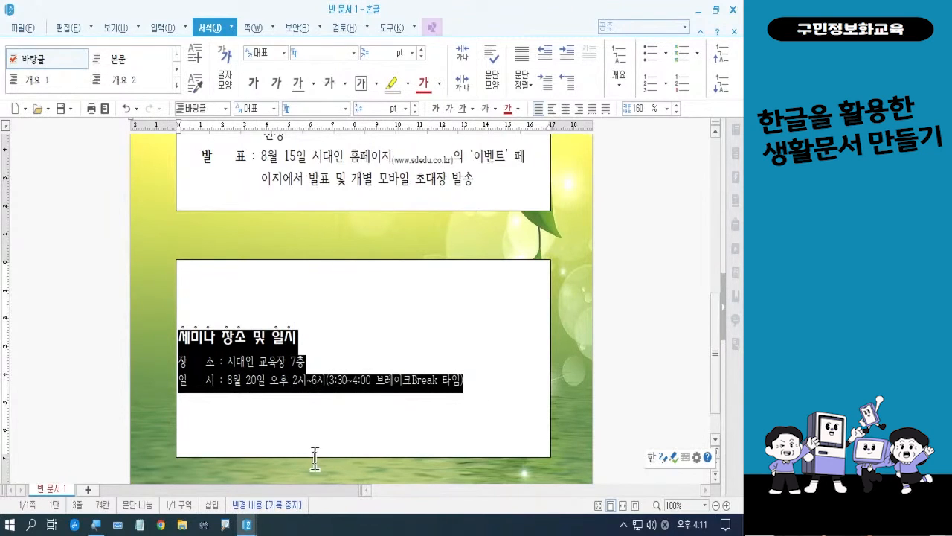
right_click(298, 389)
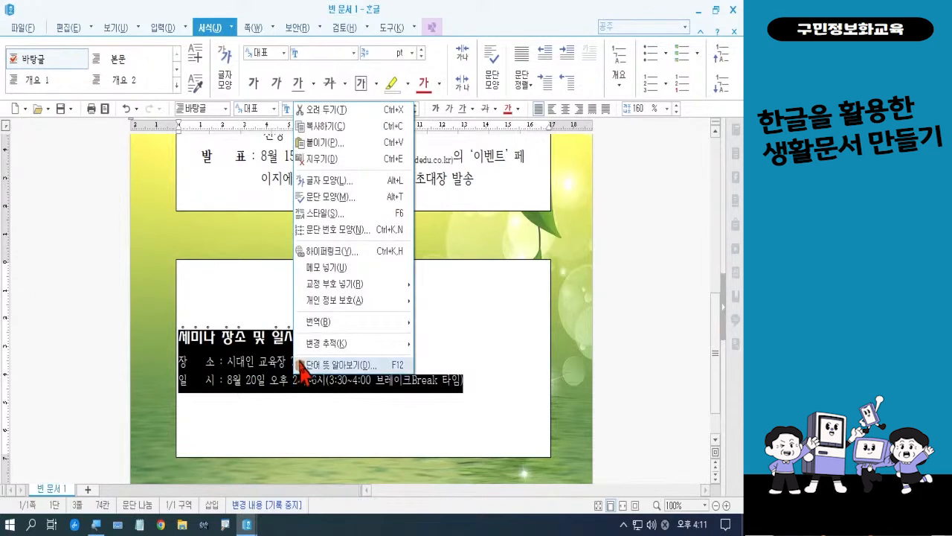
click(339, 209)
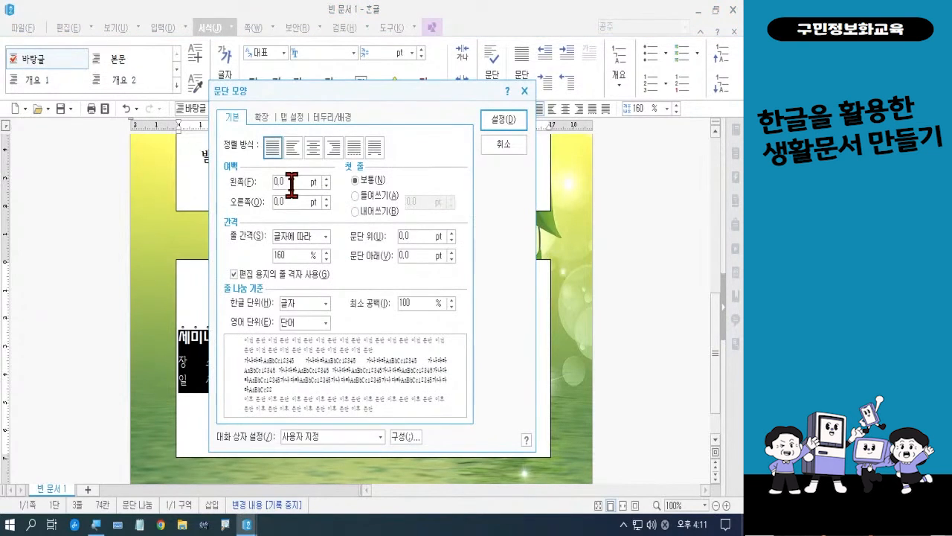
text(30)
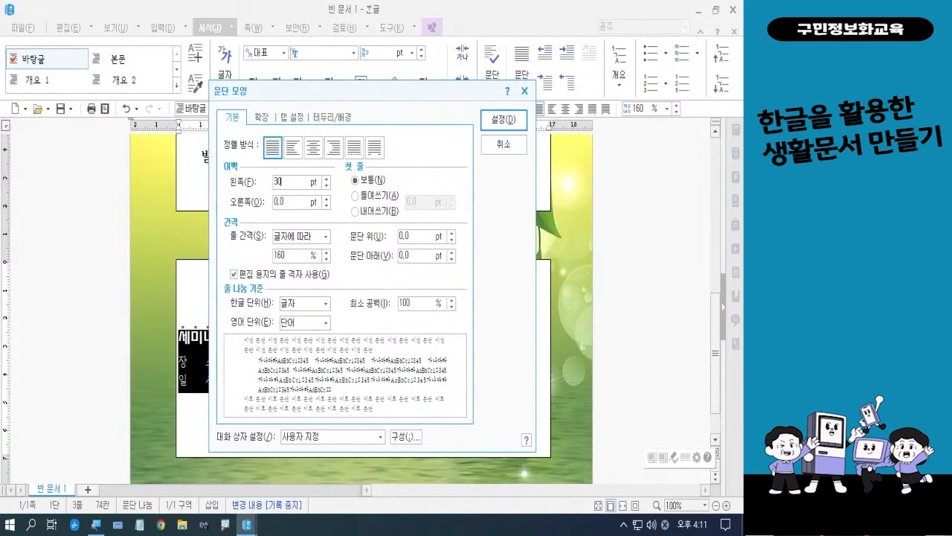
click(275, 201)
text(30)
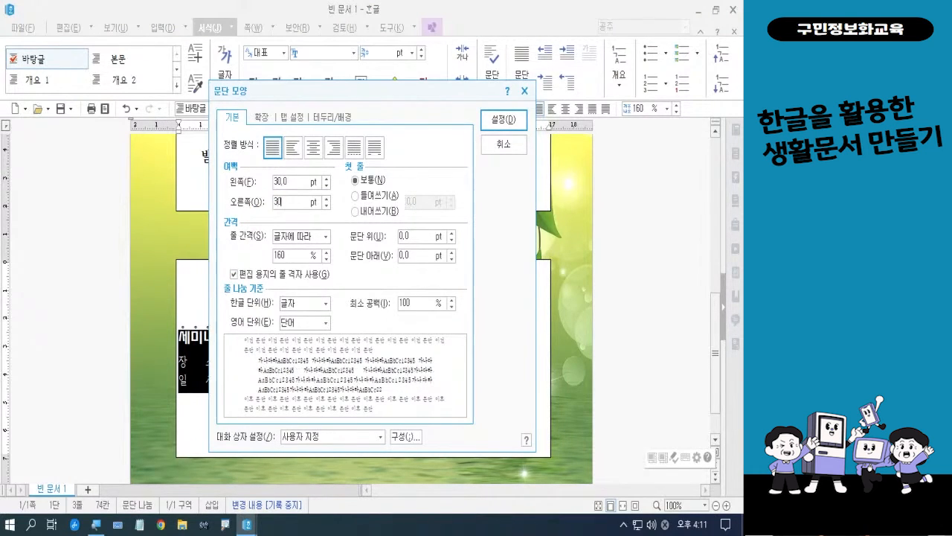
click(498, 123)
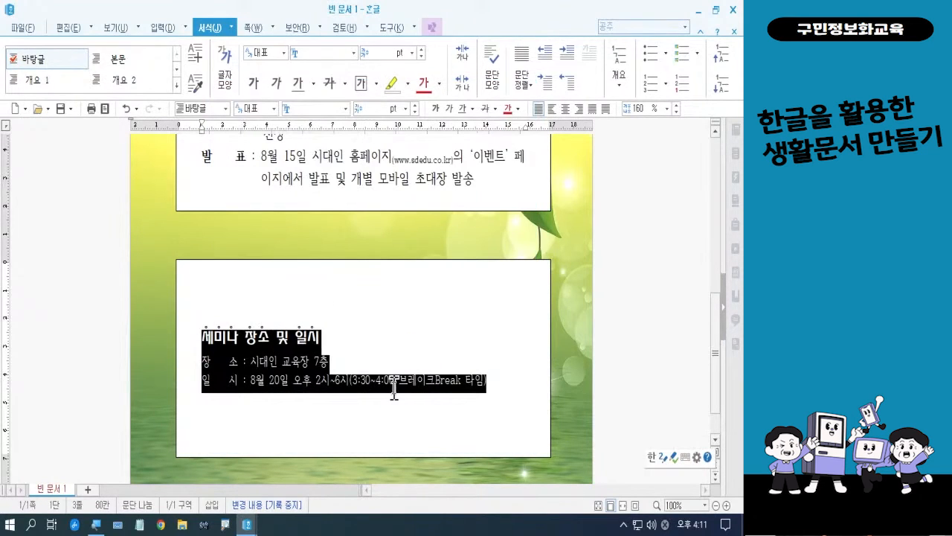
click(393, 392)
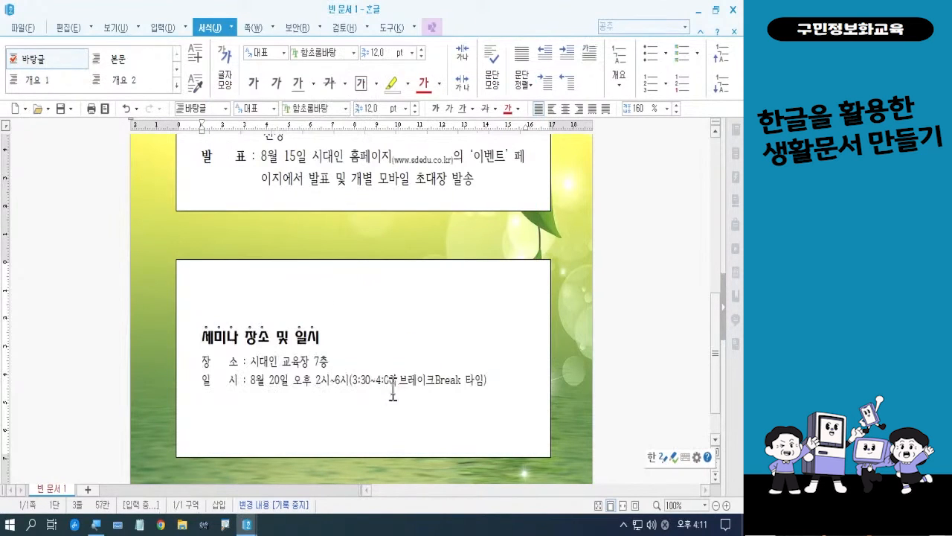
Set the font size of the 장소 and 일시 lines below the heading to 14 pt.
click(200, 361)
drag(200, 361, 488, 379)
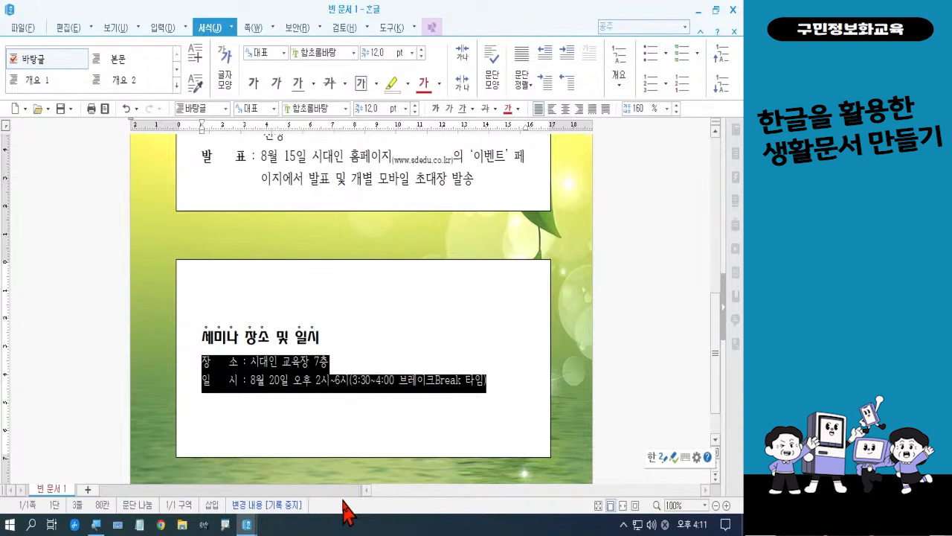
click(406, 108)
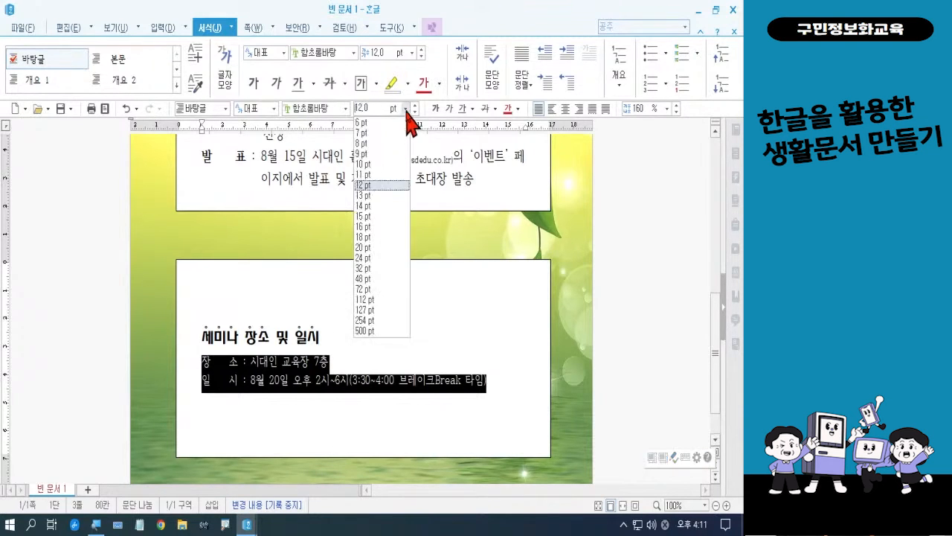
click(378, 206)
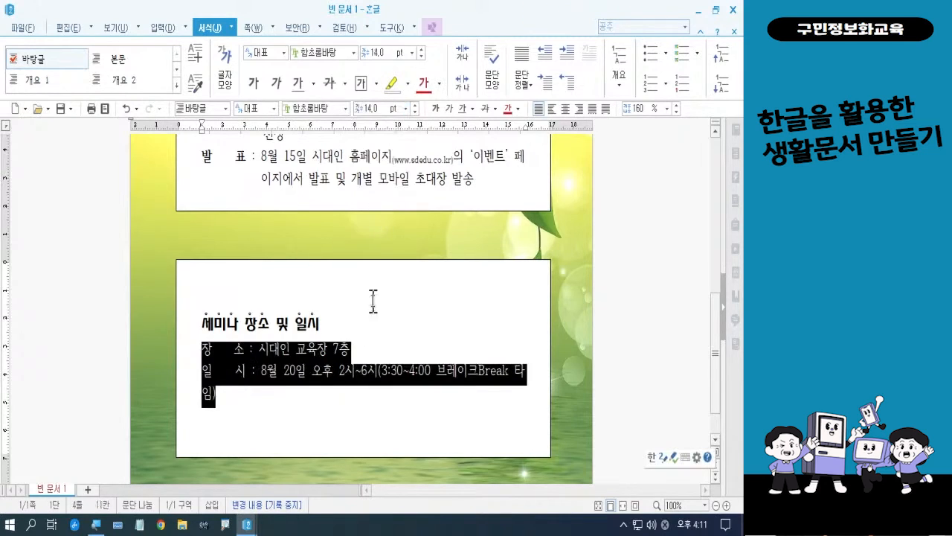
click(355, 420)
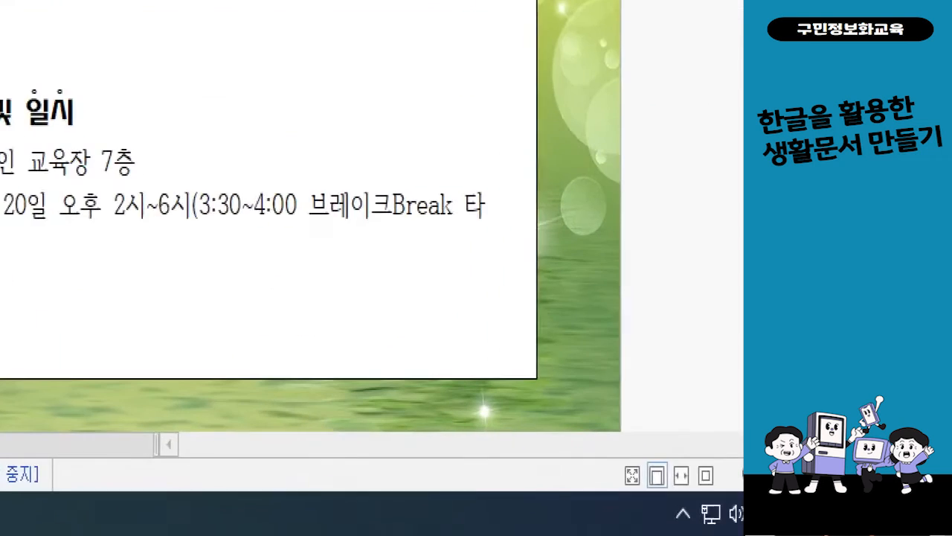
Format the word Break in the 일시 line as superscript through the character format settings.
mouse_move(388, 175)
mouse_down()
mouse_move(451, 238)
mouse_move(473, 240)
mouse_up()
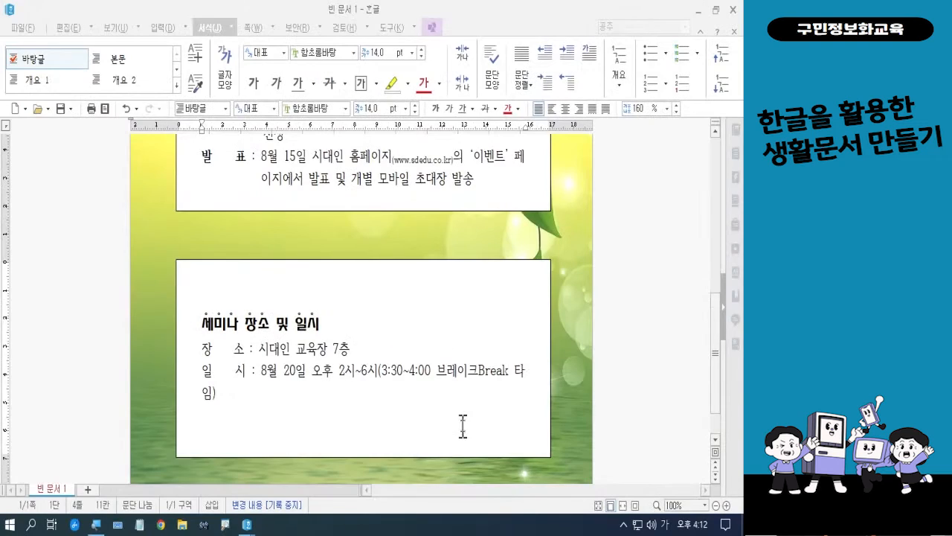
drag(477, 370, 510, 372)
key(F12)
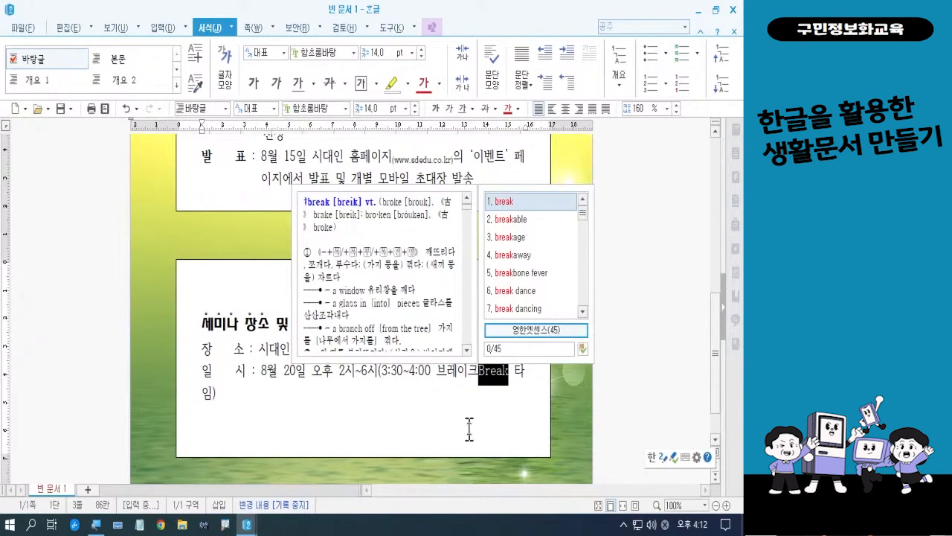
key(Escape)
right_click(488, 385)
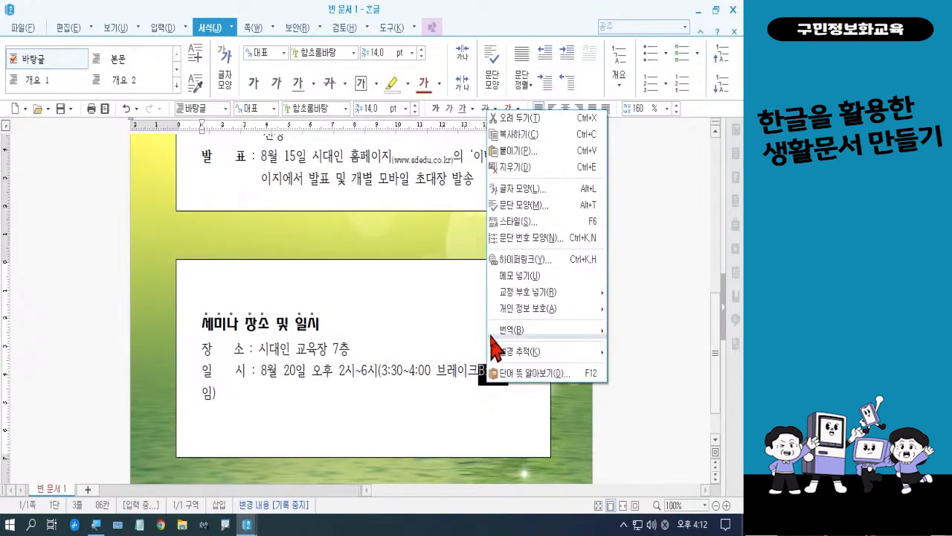
click(521, 190)
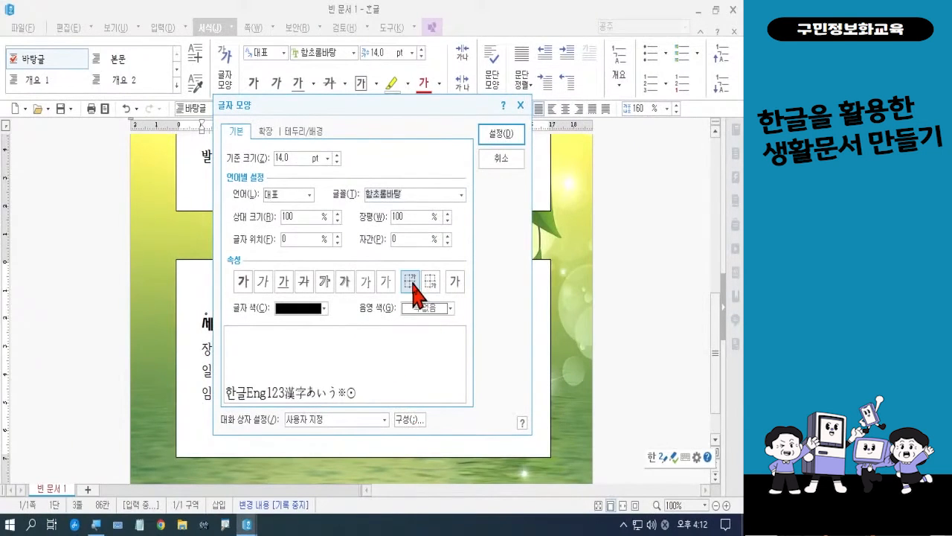
click(322, 161)
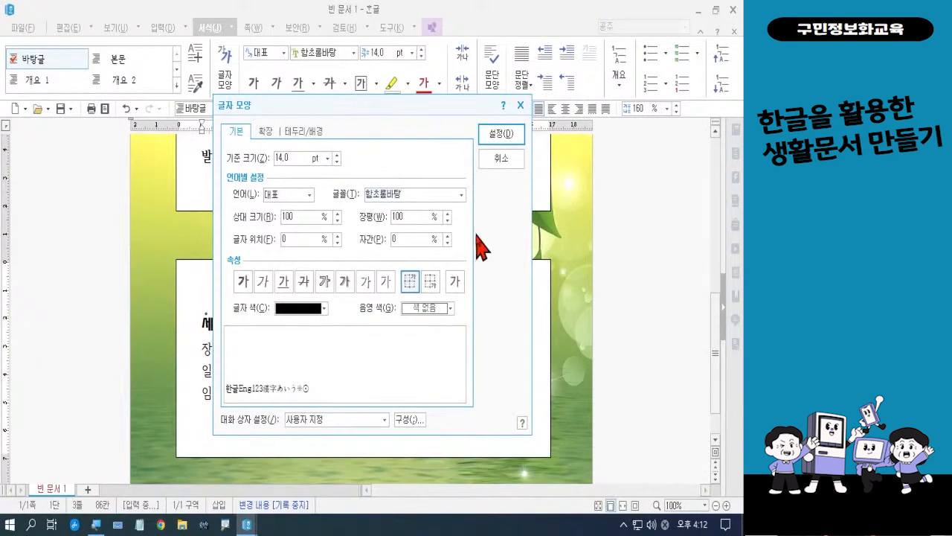
click(501, 133)
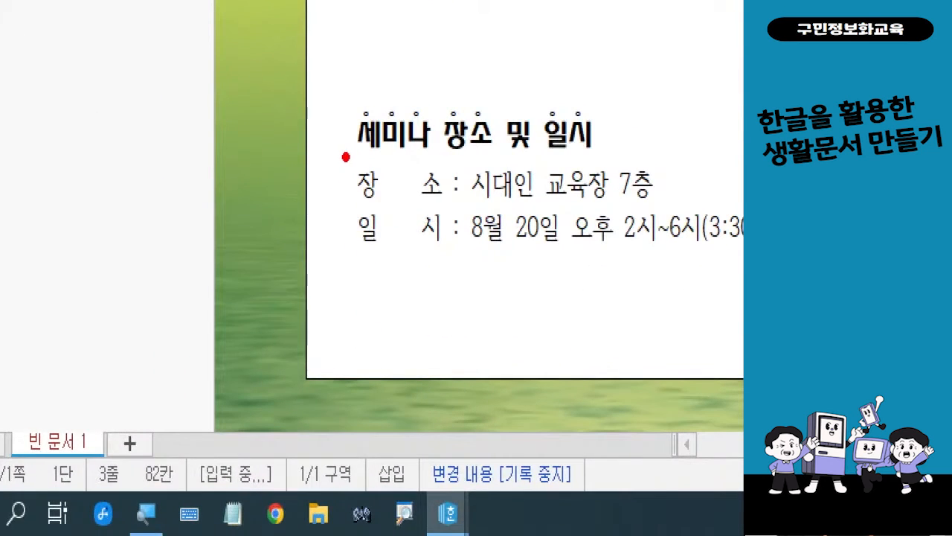
Make the labels 장소 and 일시 under the 세미나 장소 및 일시 heading bold.
mouse_move(346, 157)
mouse_down()
mouse_move(395, 221)
mouse_move(446, 256)
mouse_up()
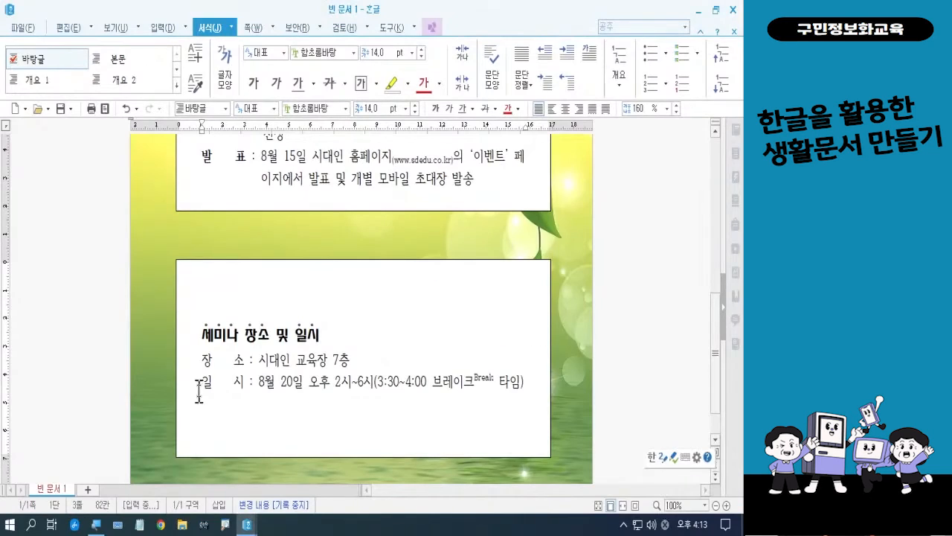
click(201, 361)
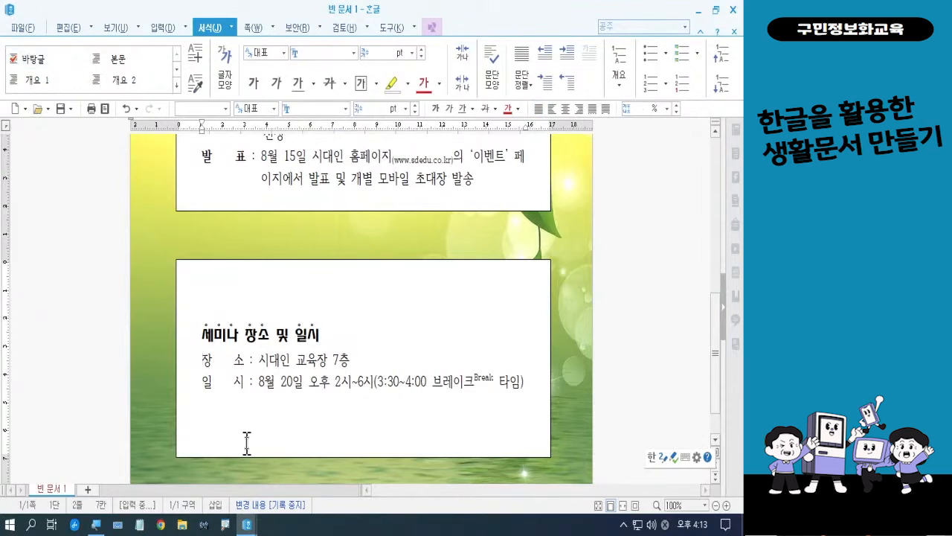
key(shift+Right)
key(shift+Right)
key(shift+Right)
key(shift+Right)
key(shift+Right)
key(shift+Right)
key(shift+Right)
key(shift+Right)
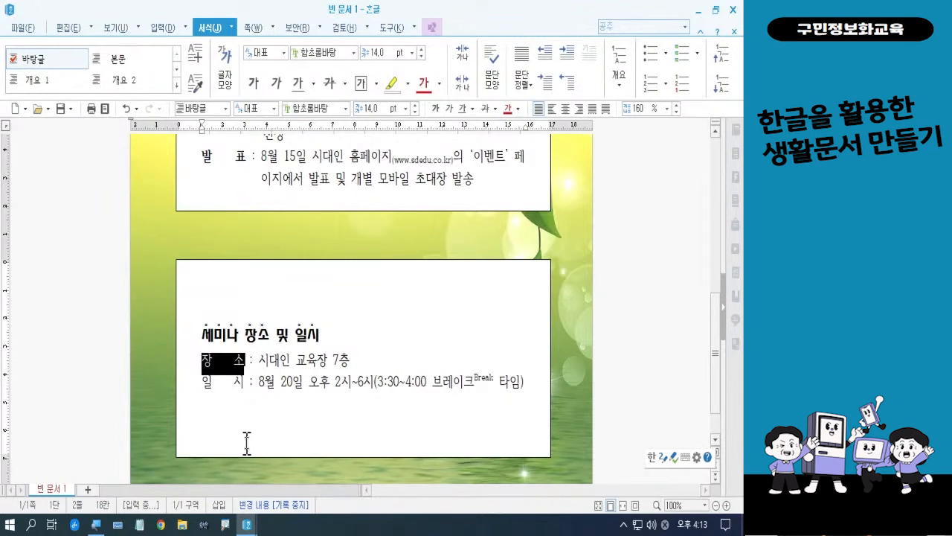
key(shift+Down)
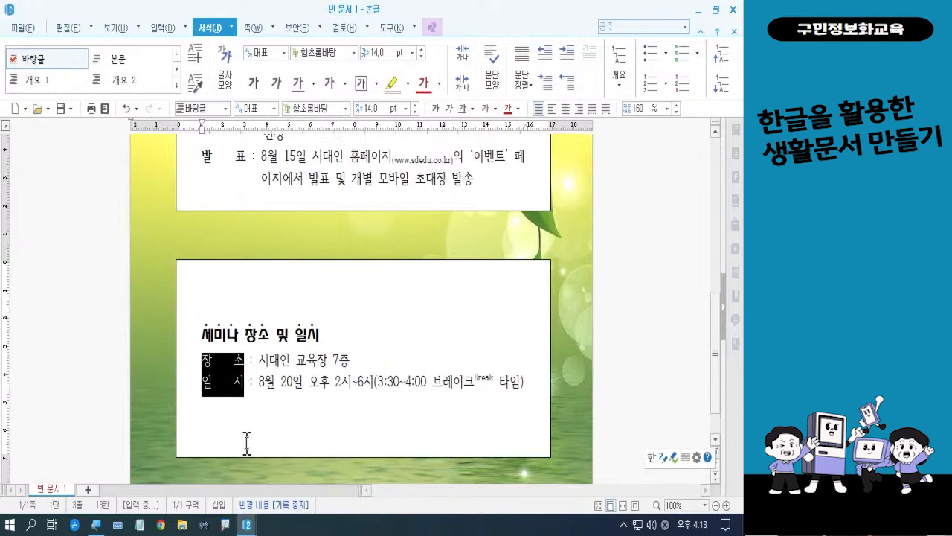
click(436, 108)
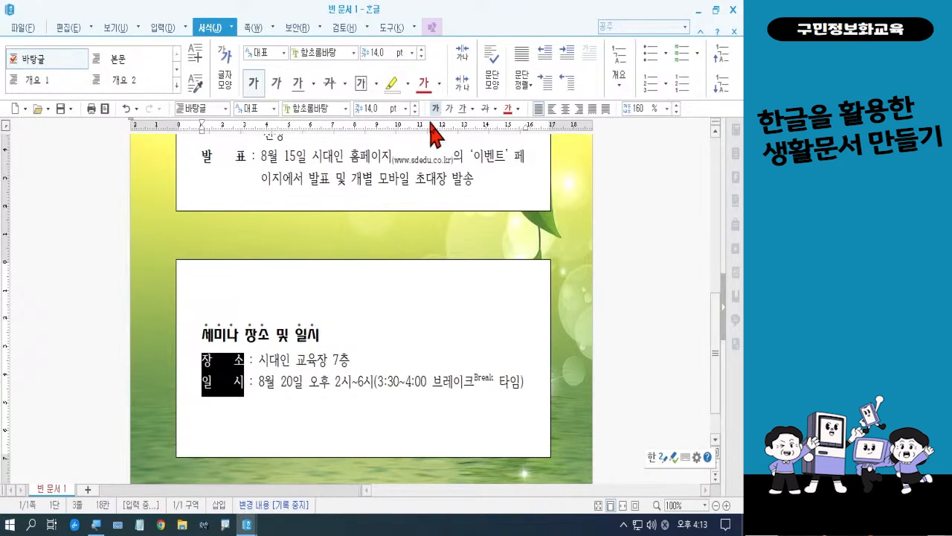
click(416, 182)
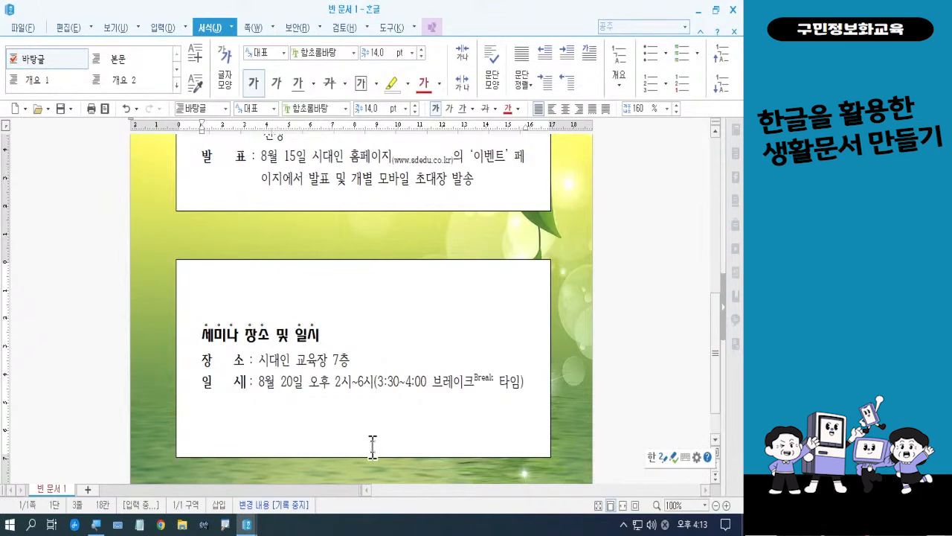
Apply the blue arrow-squares picture bullet to the 세미나 장소 및 일시 heading.
click(200, 335)
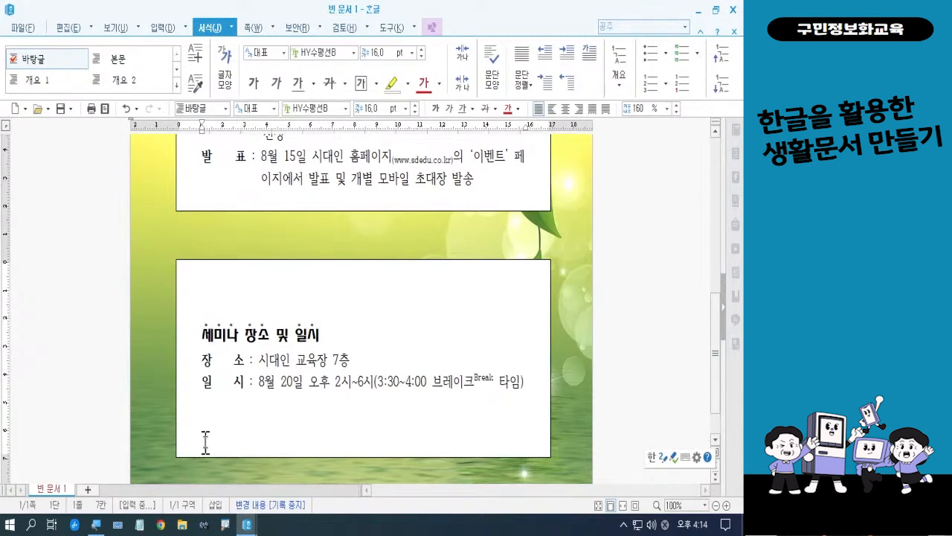
click(697, 59)
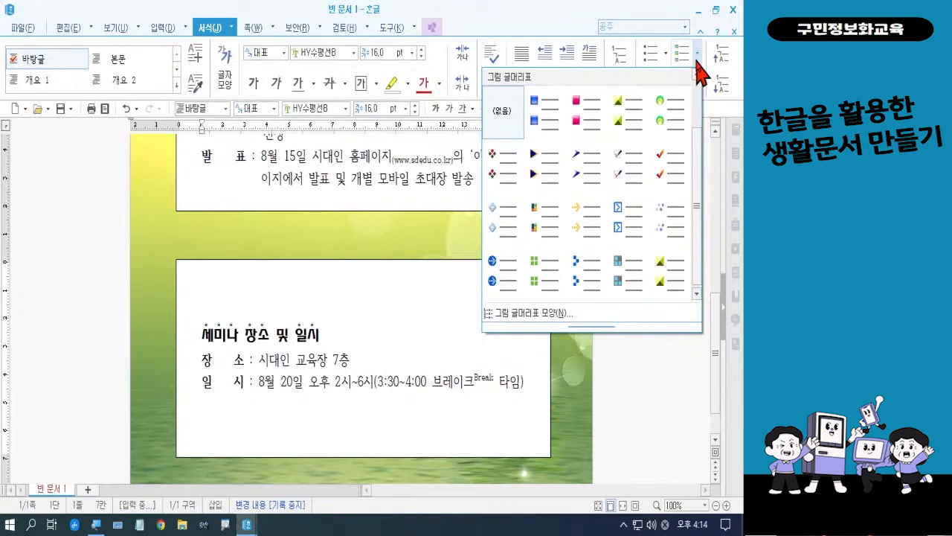
click(585, 272)
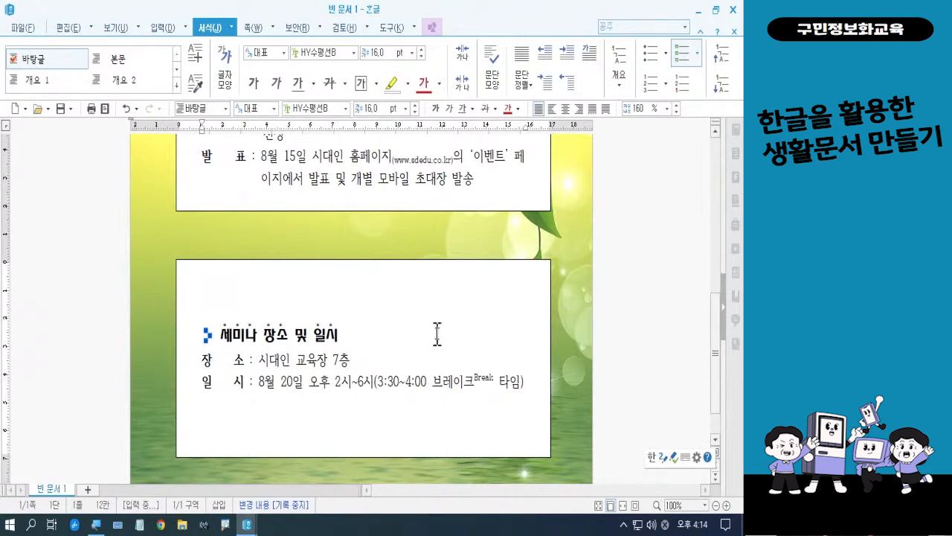
Set the line type of the upper text box containing 신청 대상 to 선 없음 in its object properties.
scroll(444, 327, up, 4)
scroll(444, 327, up, 3)
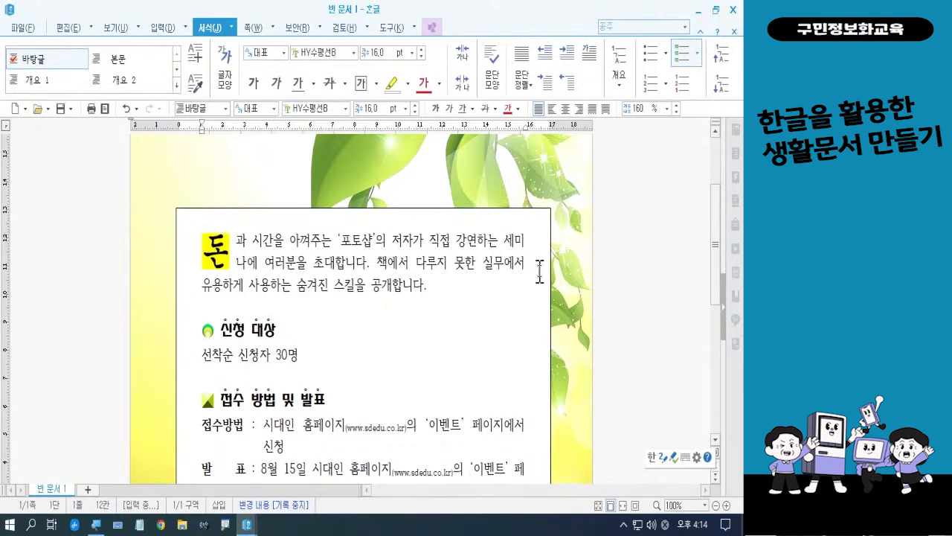
click(503, 355)
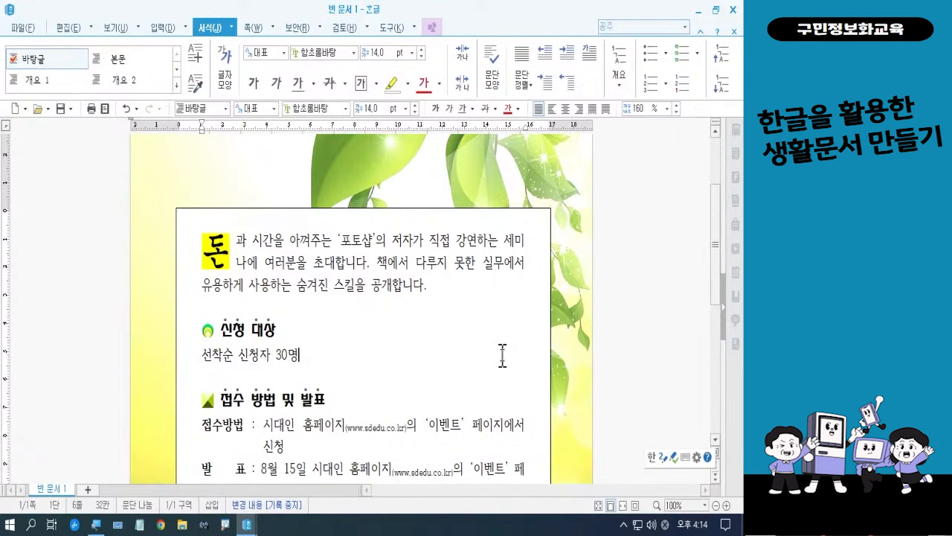
right_click(502, 356)
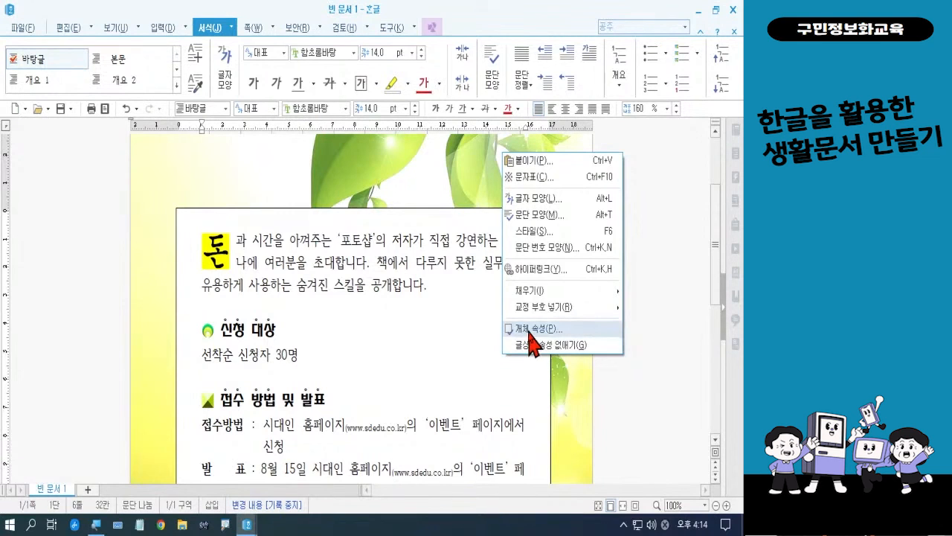
click(529, 330)
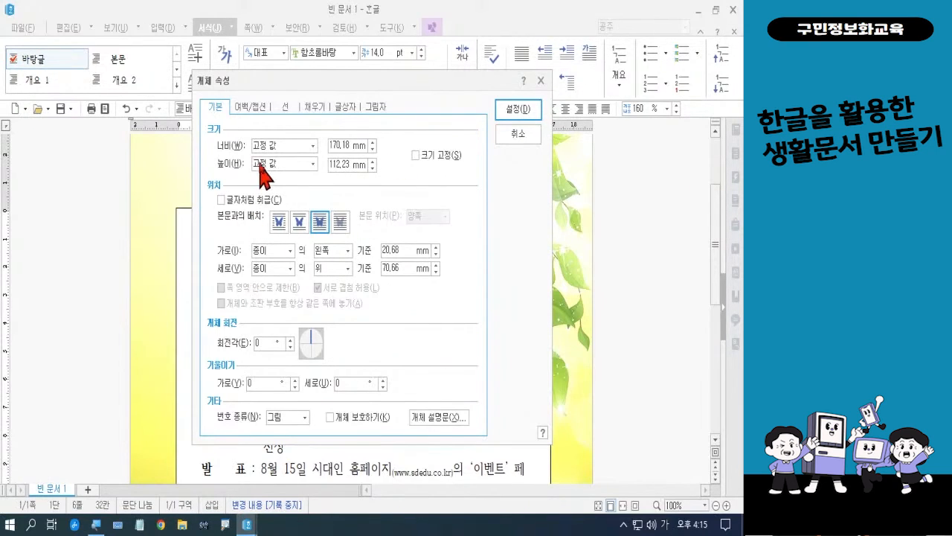
click(281, 109)
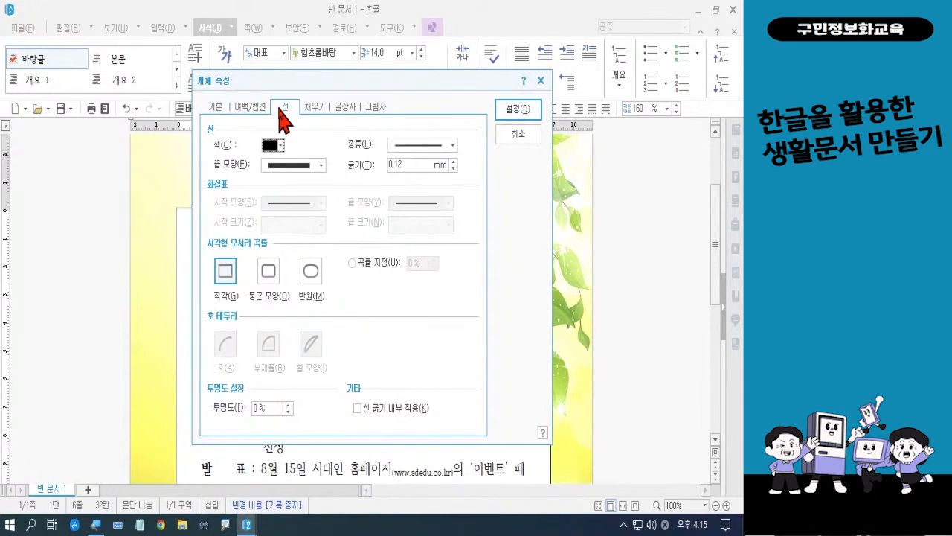
click(396, 144)
click(398, 158)
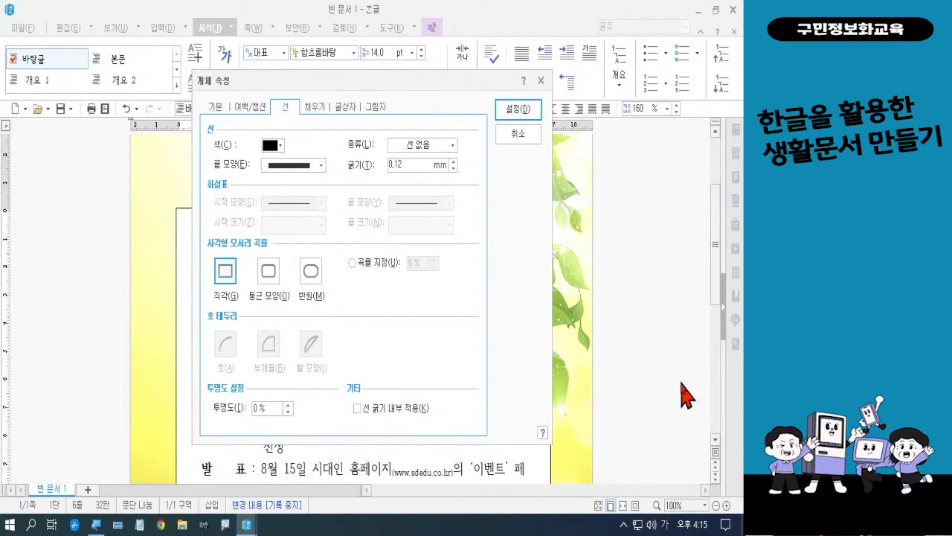
Fill the upper text box with a light peach colour at 30% transparency.
click(323, 118)
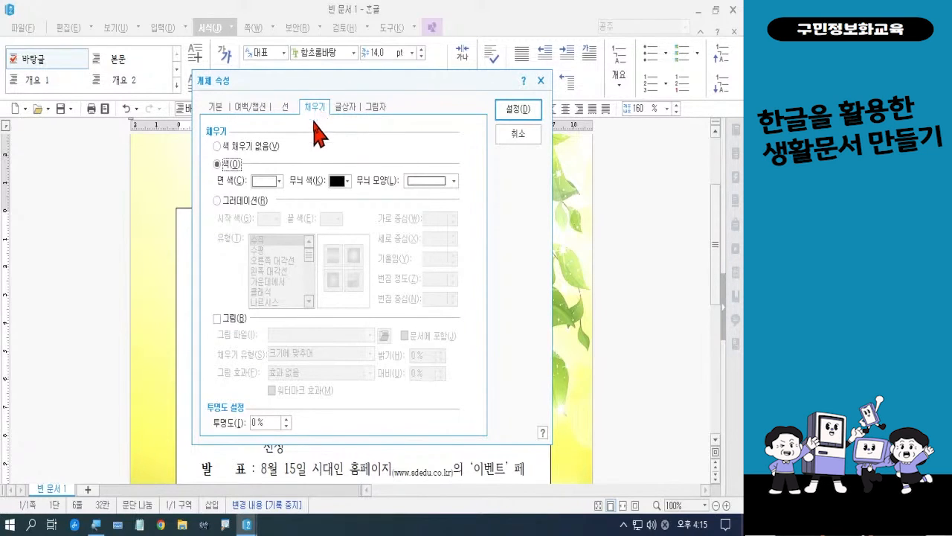
click(280, 181)
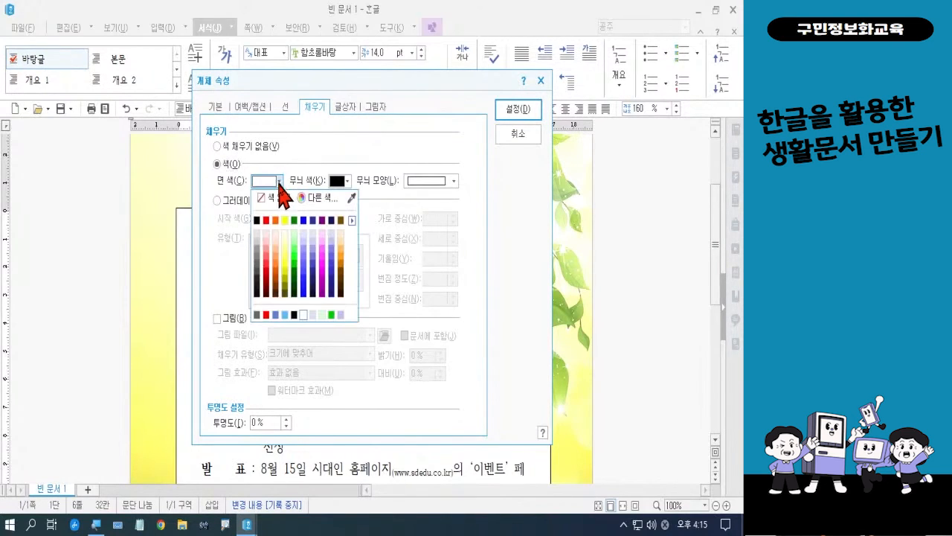
click(275, 240)
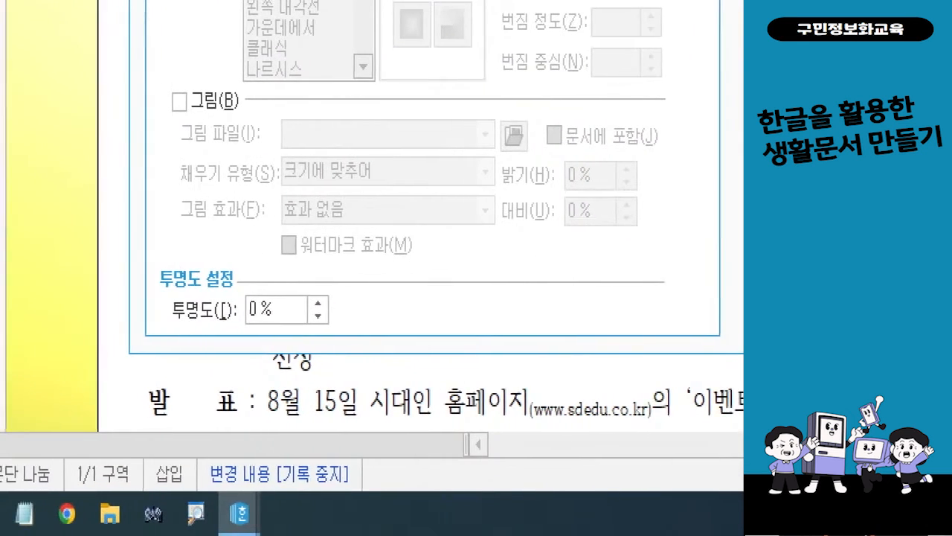
mouse_move(347, 342)
mouse_down()
mouse_move(227, 298)
mouse_move(357, 339)
mouse_move(328, 354)
mouse_up()
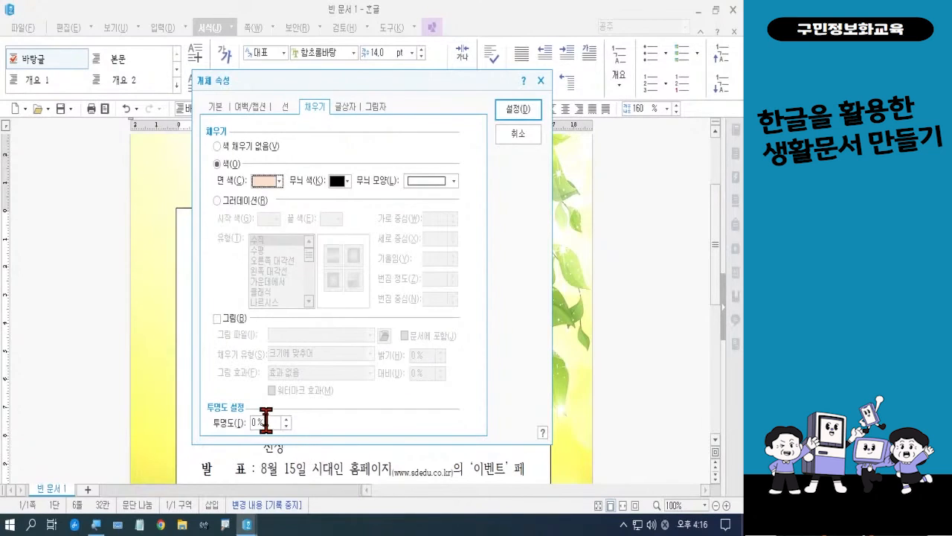
text(30)
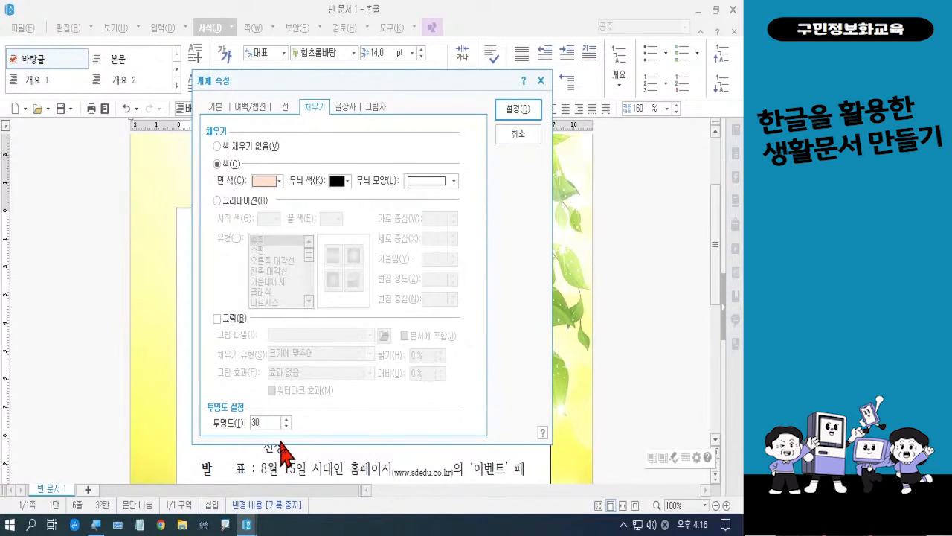
Give the upper text box rounded corners (둥근 모양) and apply its object properties.
click(290, 112)
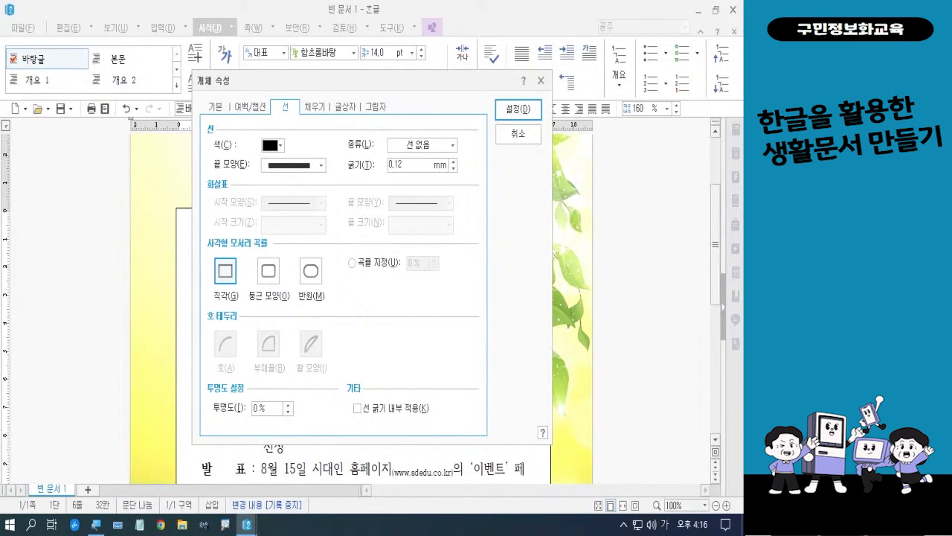
click(267, 277)
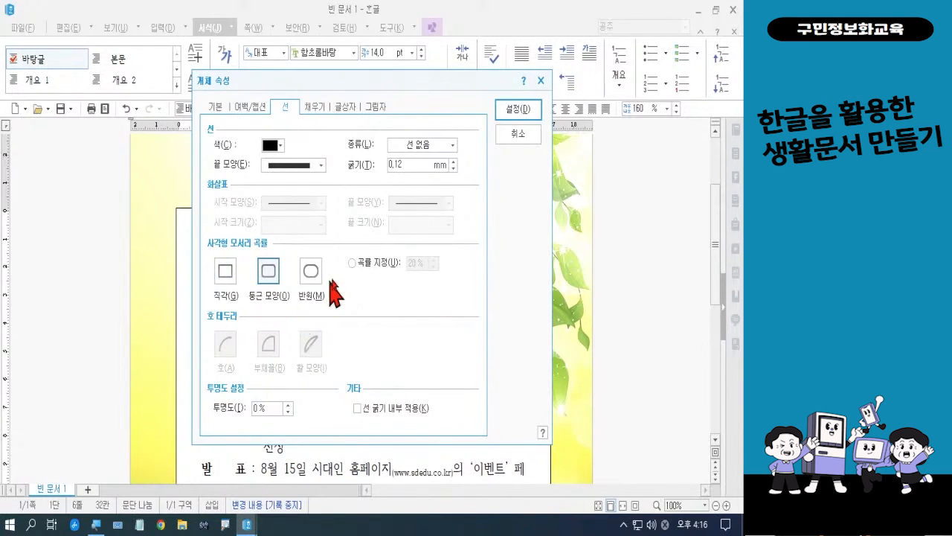
click(526, 112)
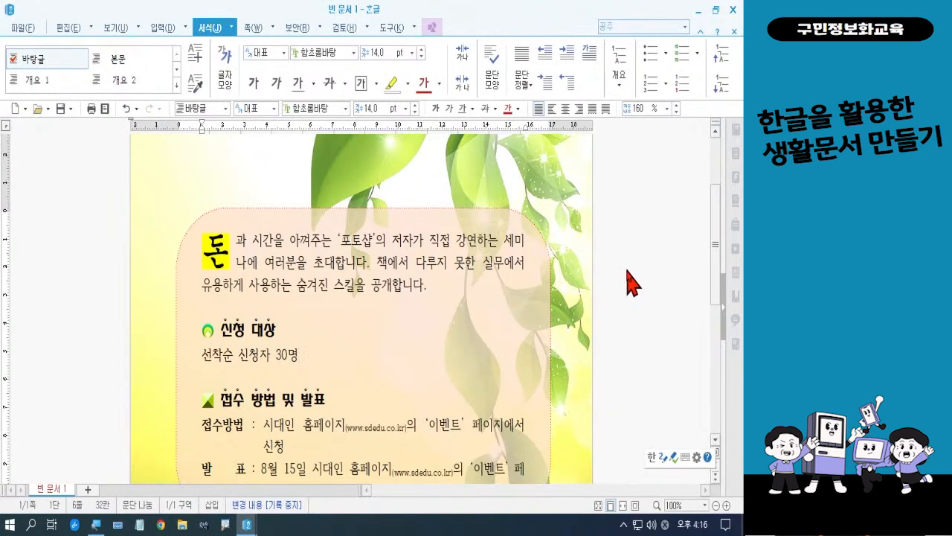
Set the lower 세미나 장소 및 일시 text box to 선 없음 with rounded corners (둥근 모양) in its object properties.
scroll(629, 283, down, 1)
scroll(628, 283, down, 7)
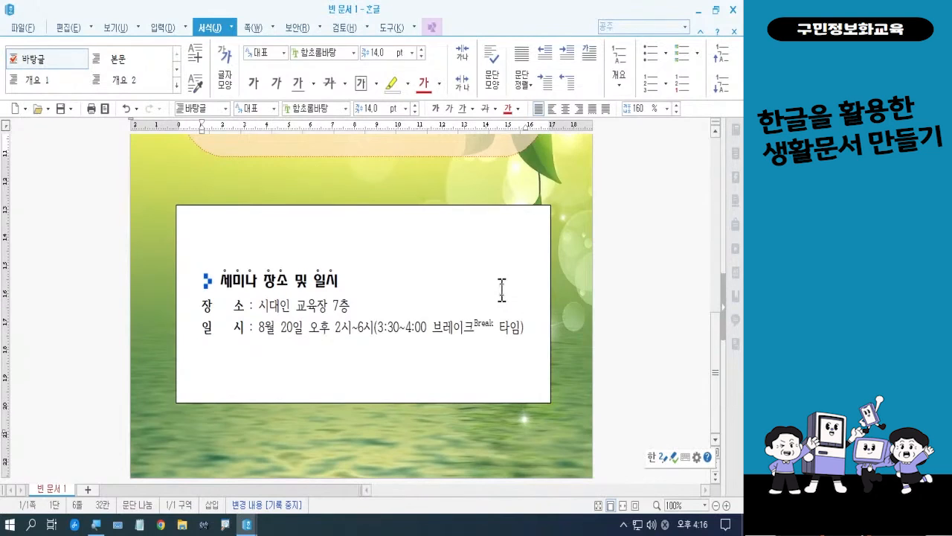
click(496, 264)
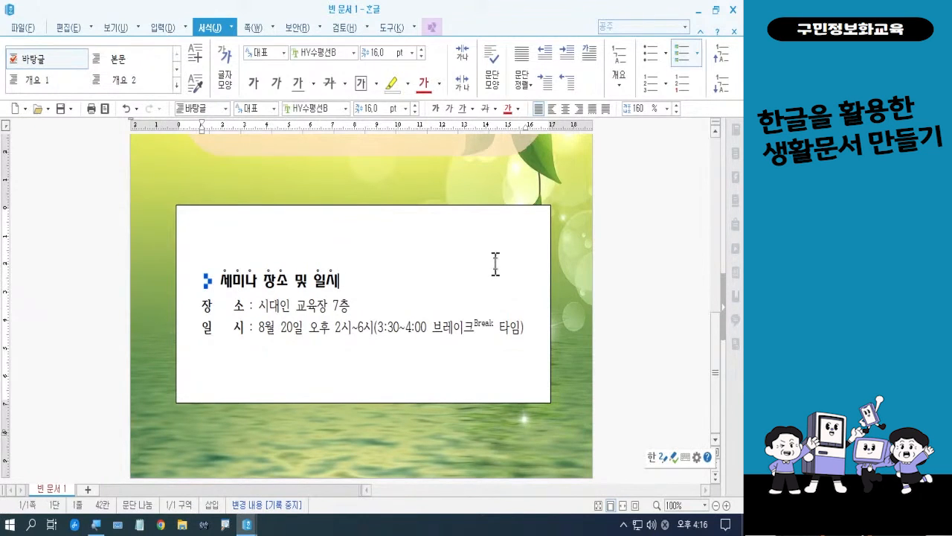
right_click(495, 264)
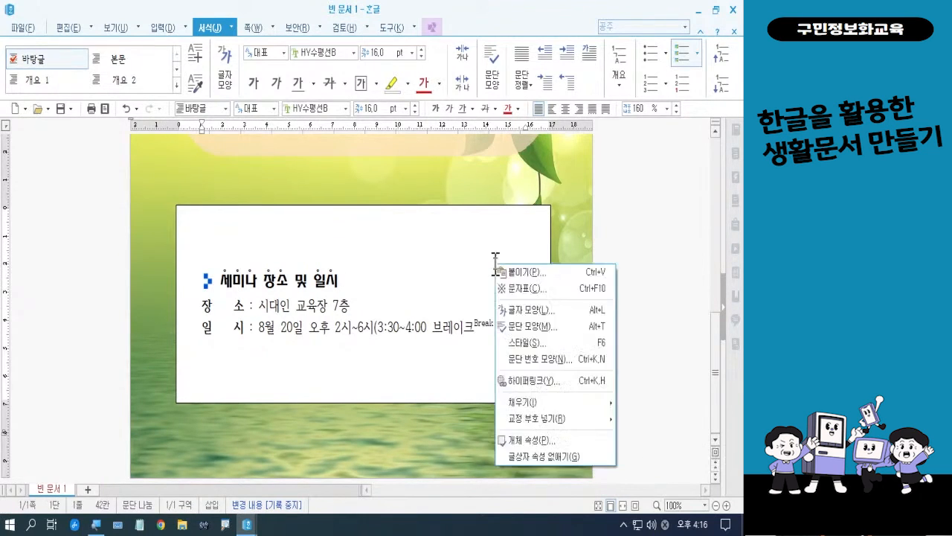
click(530, 441)
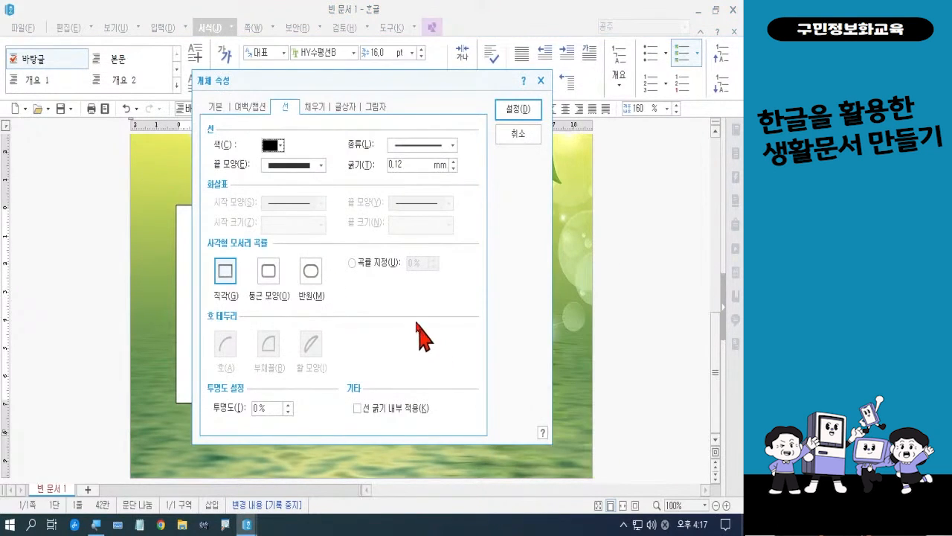
click(419, 145)
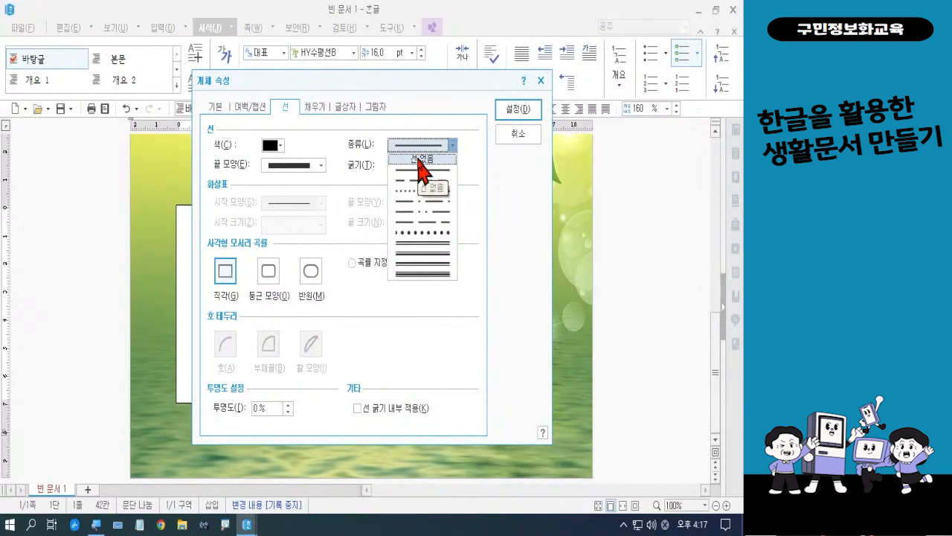
click(419, 158)
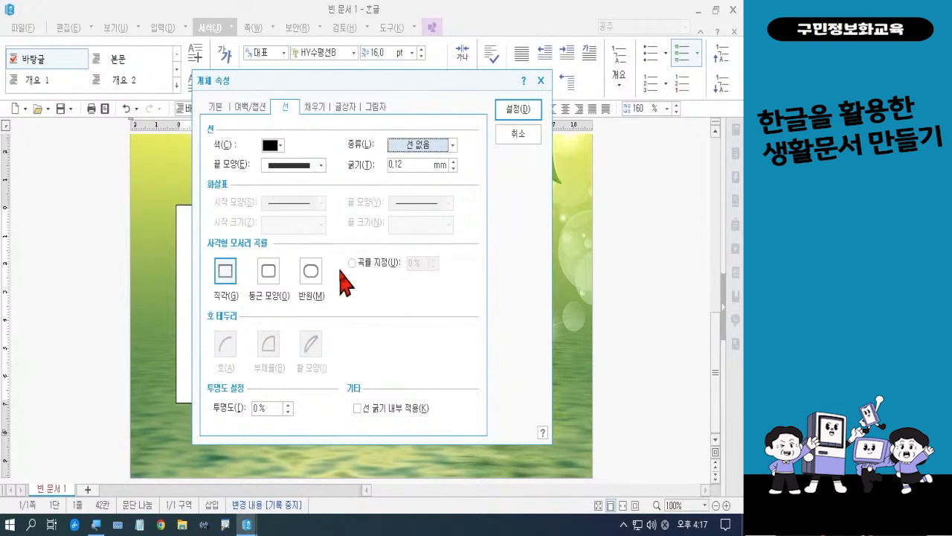
click(268, 281)
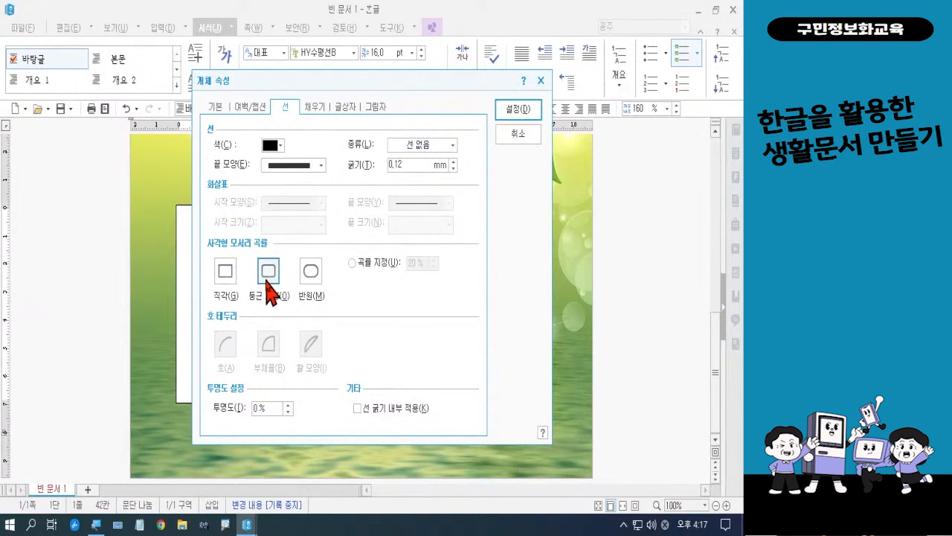
Fill the lower text box with light green at 30% transparency and apply the properties.
click(320, 111)
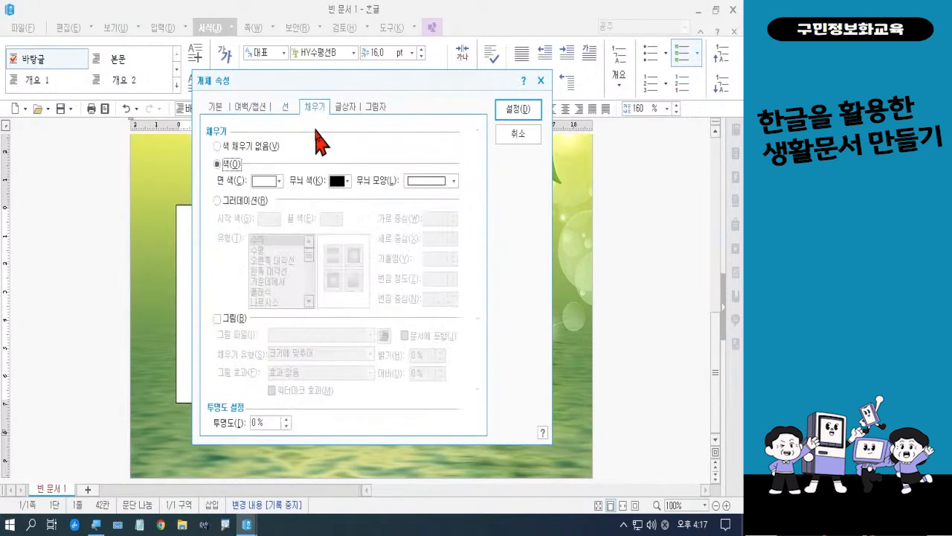
click(279, 181)
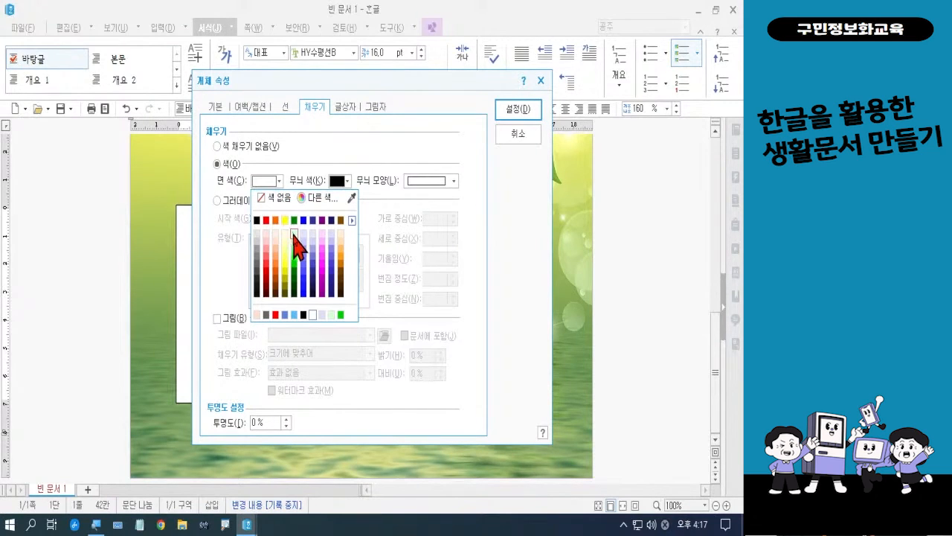
click(294, 237)
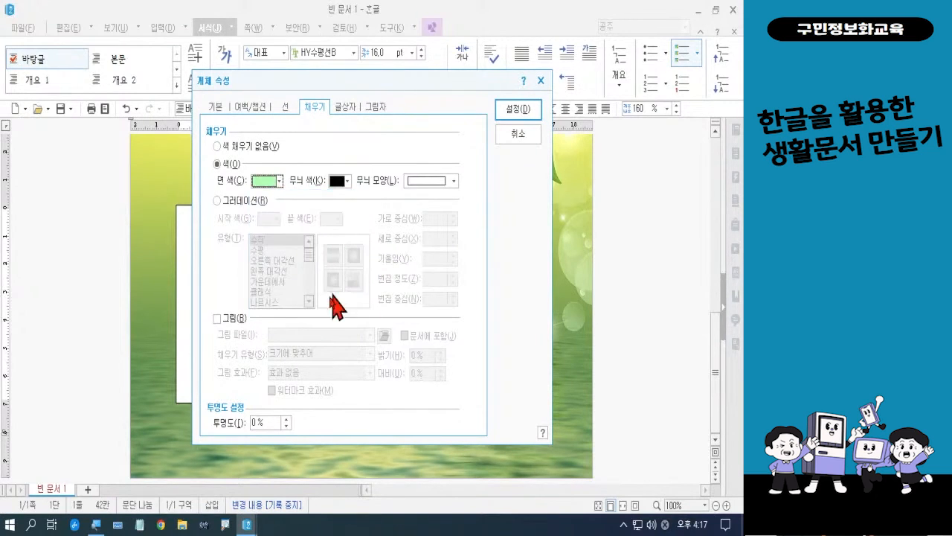
double_click(253, 421)
text(30)
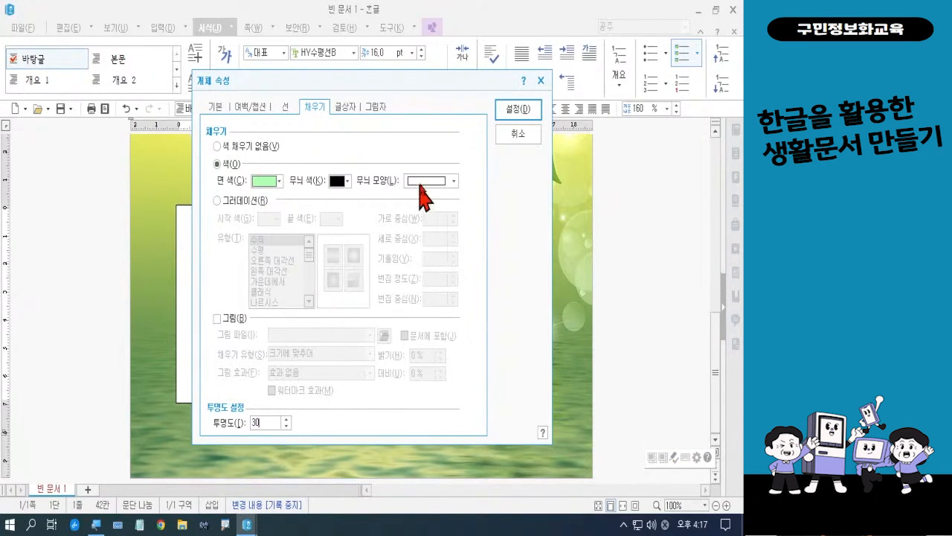
click(514, 110)
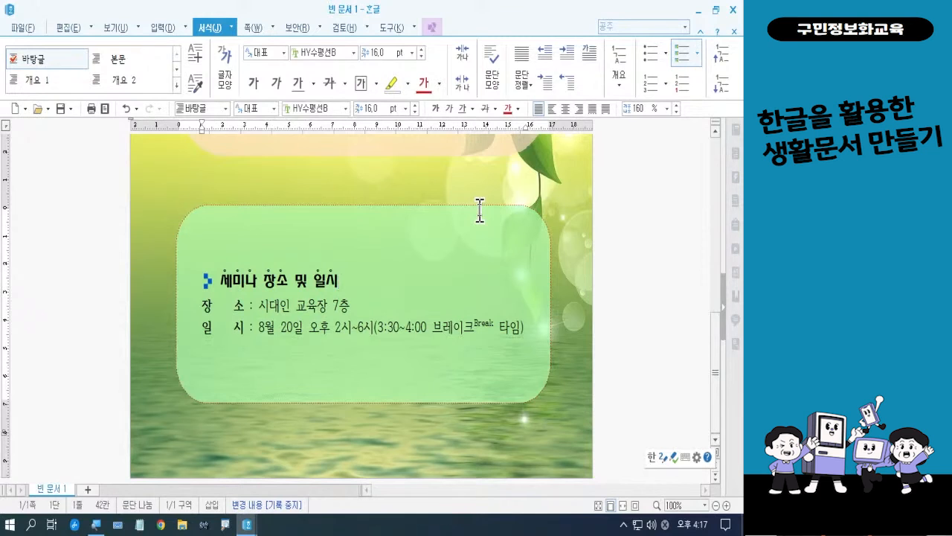
Change the fill of the lower text box to a paler shade of green.
right_click(477, 239)
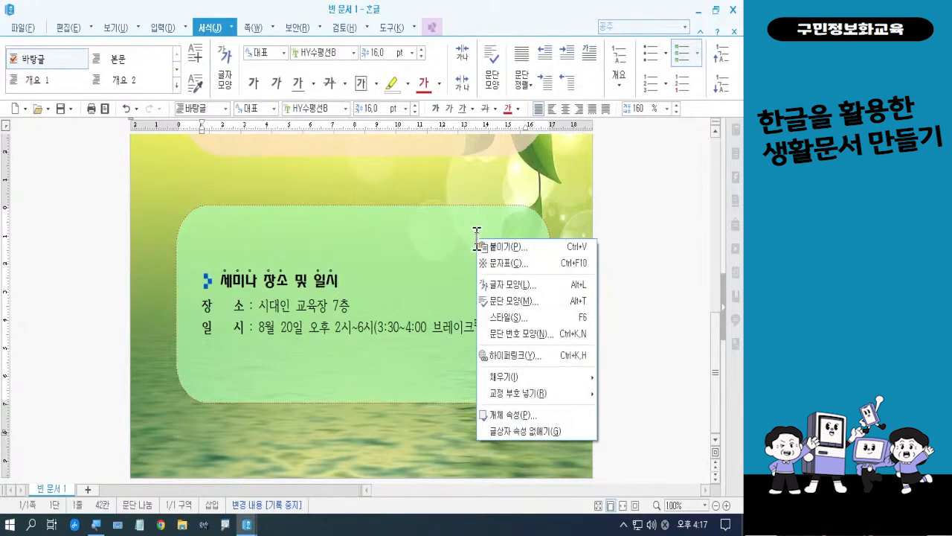
click(518, 416)
click(278, 181)
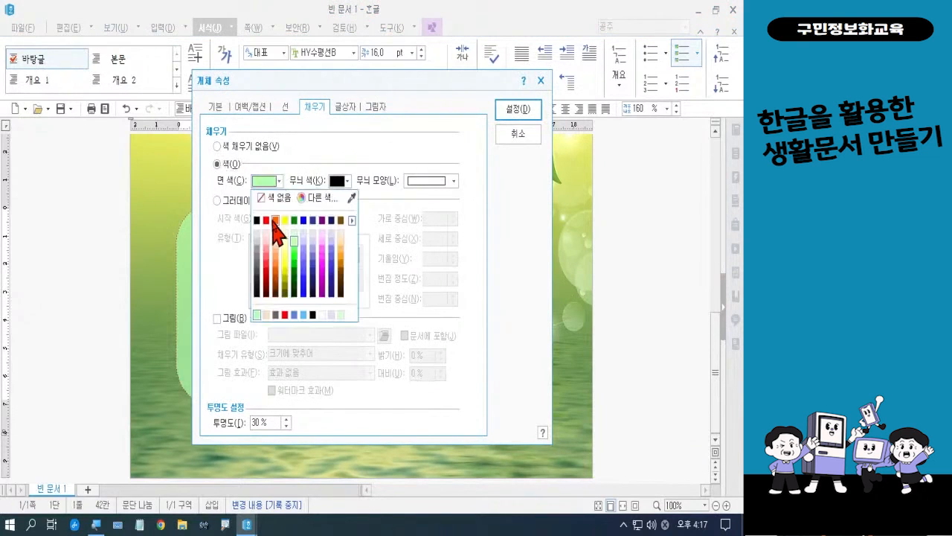
click(295, 233)
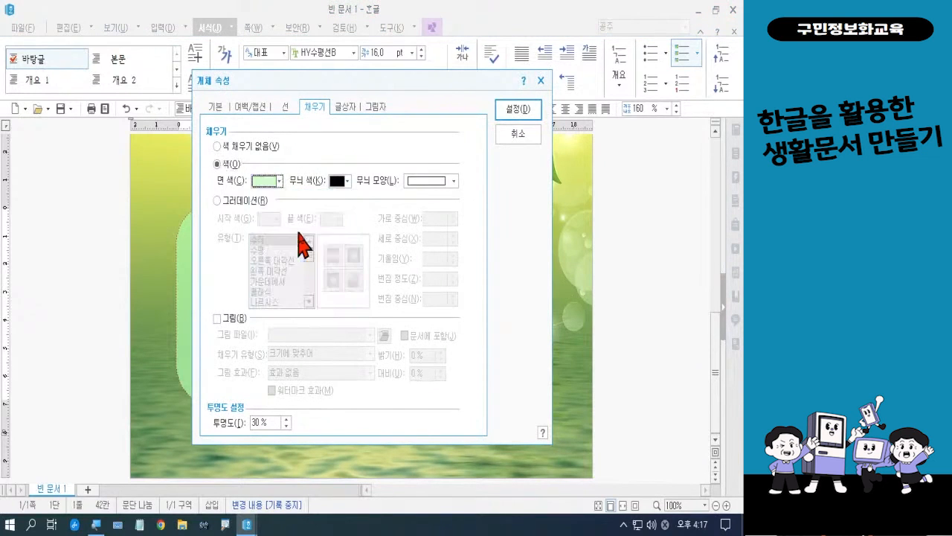
click(516, 110)
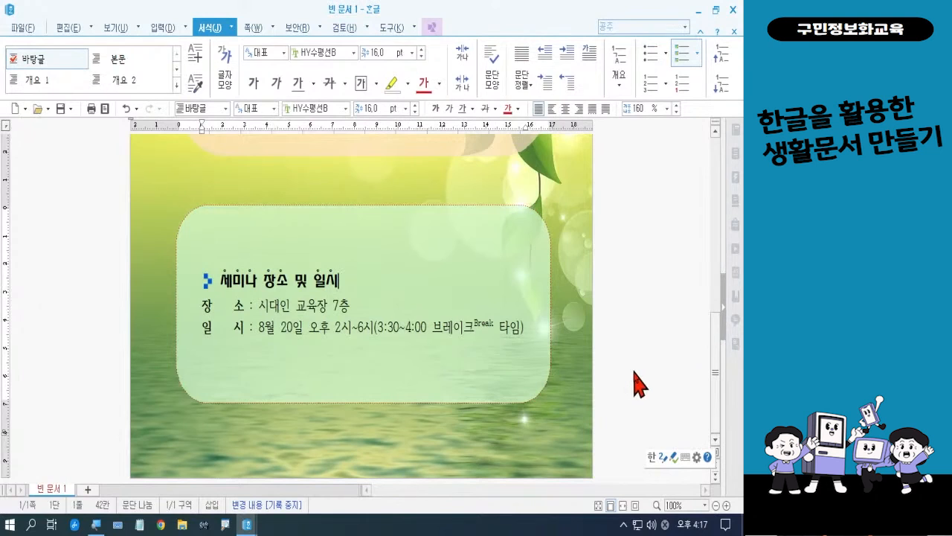
key(Up)
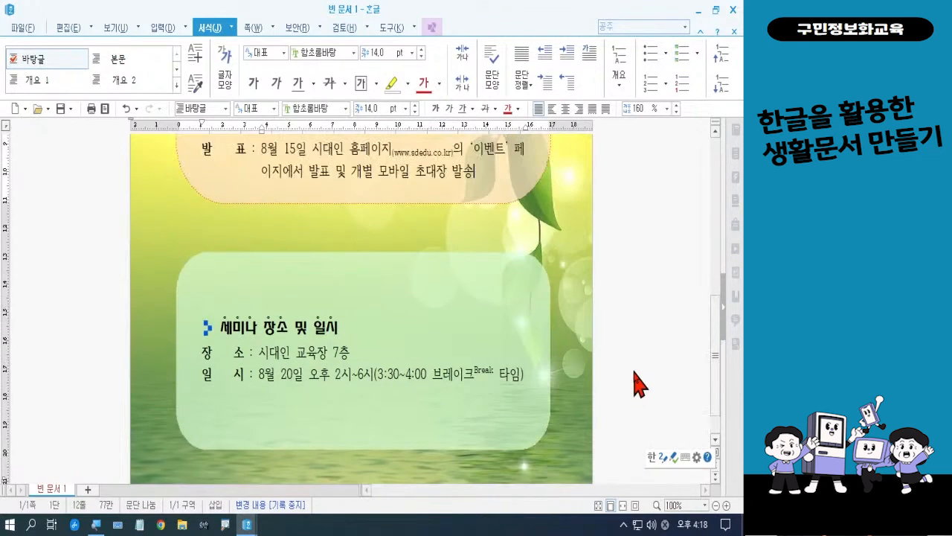
scroll(636, 383, up, 4)
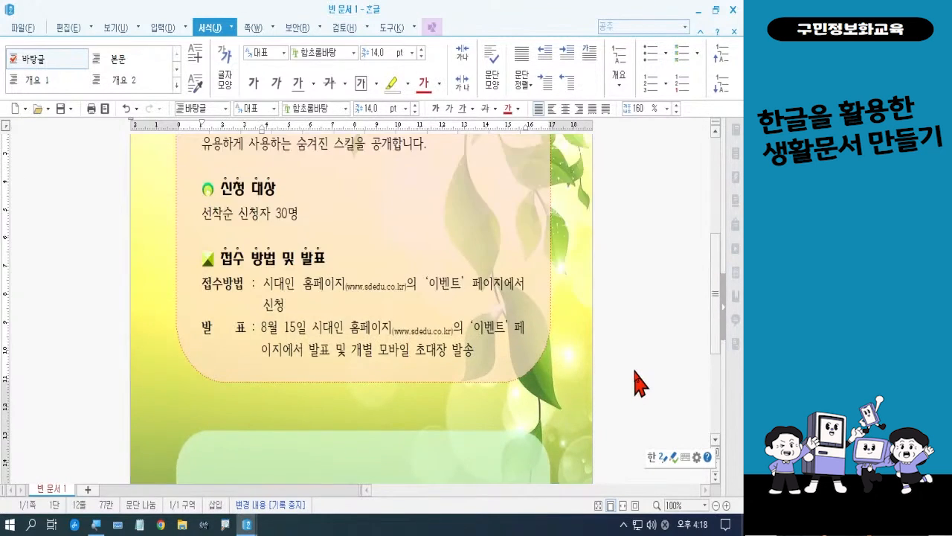
Select the lower 세미나 장소 및 일시 text box as an object.
scroll(640, 383, up, 3)
scroll(640, 383, down, 7)
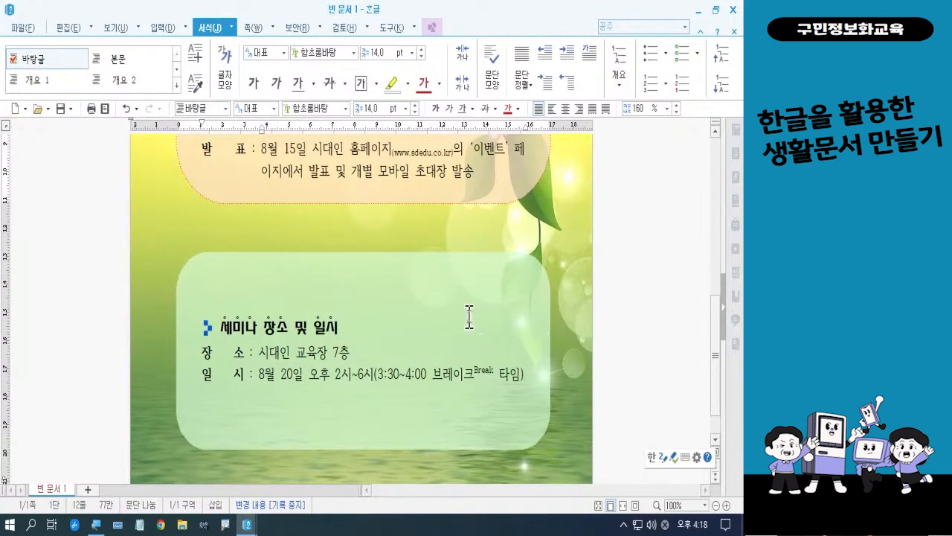
click(397, 257)
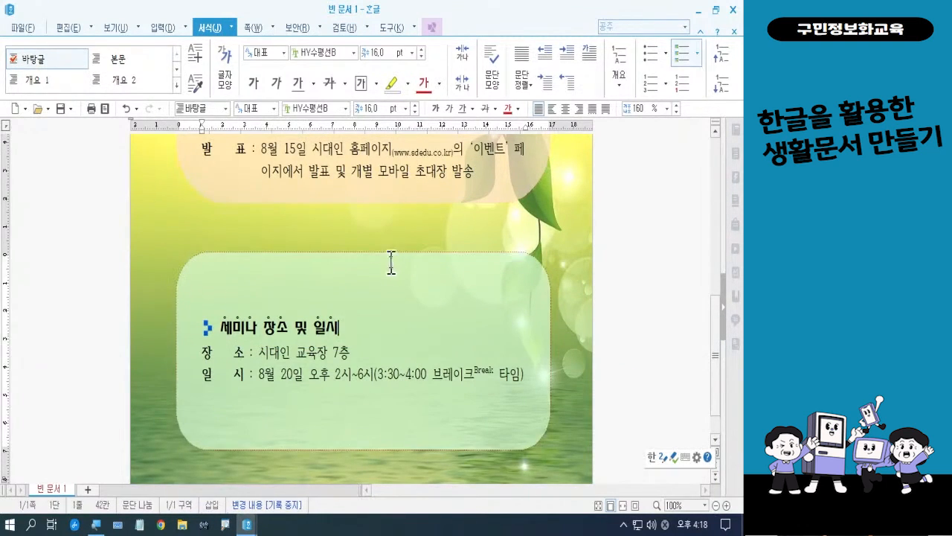
click(373, 449)
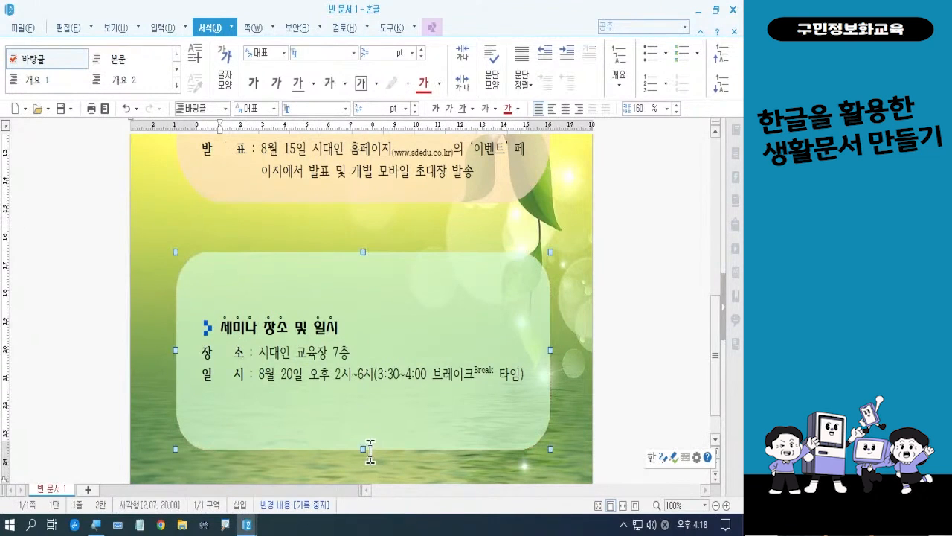
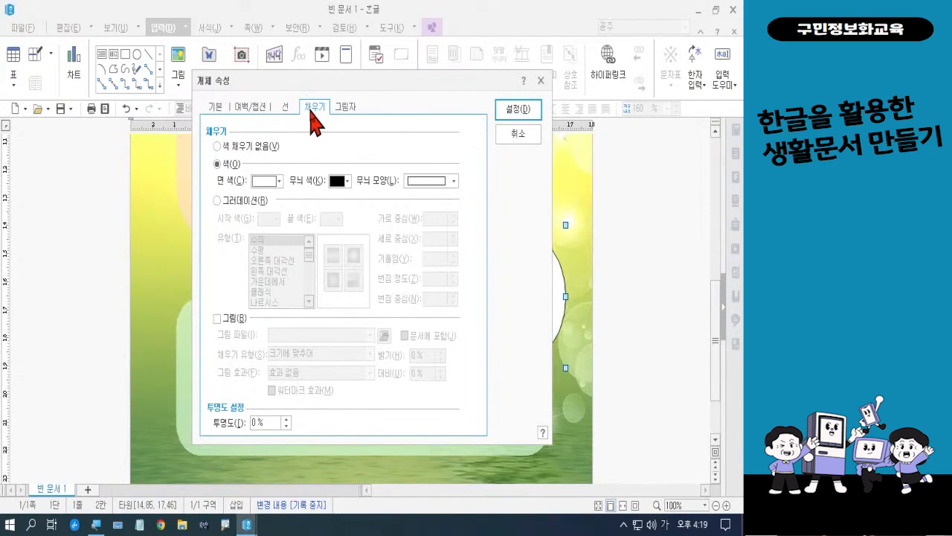
Set the oval's fill to the picture 책.jpg, embedded in the document.
click(225, 322)
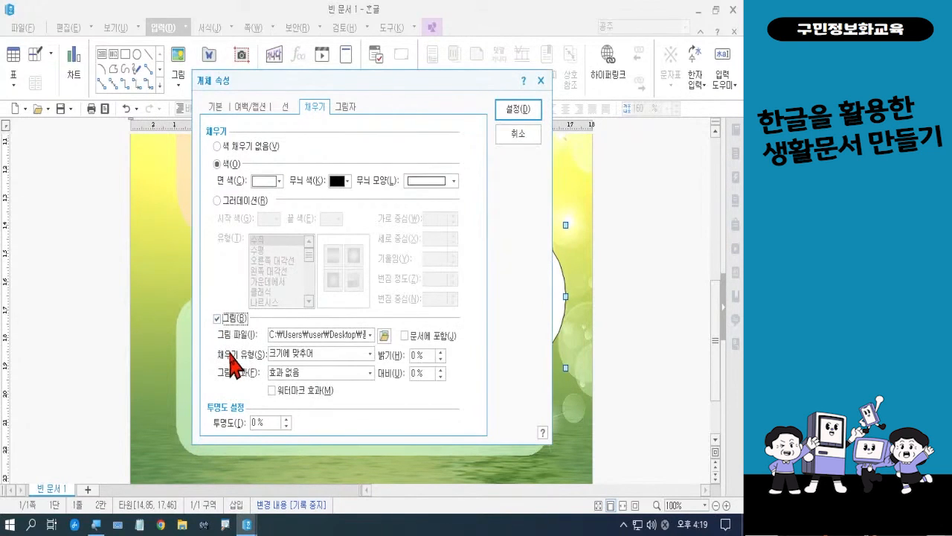
click(384, 335)
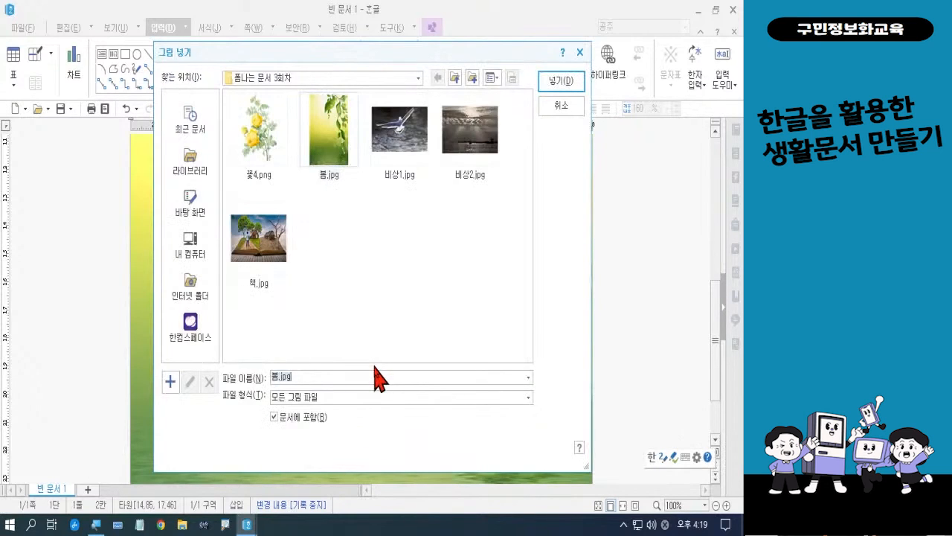
click(265, 269)
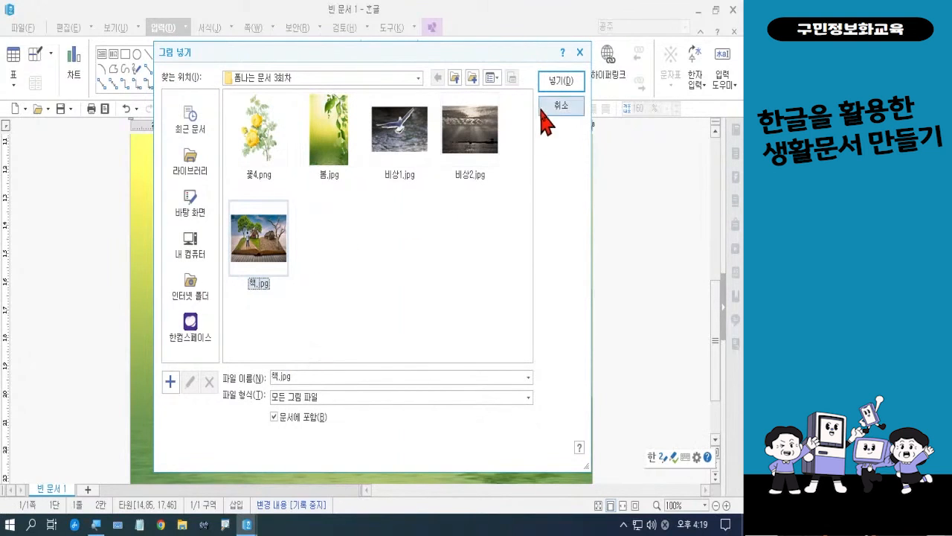
click(555, 83)
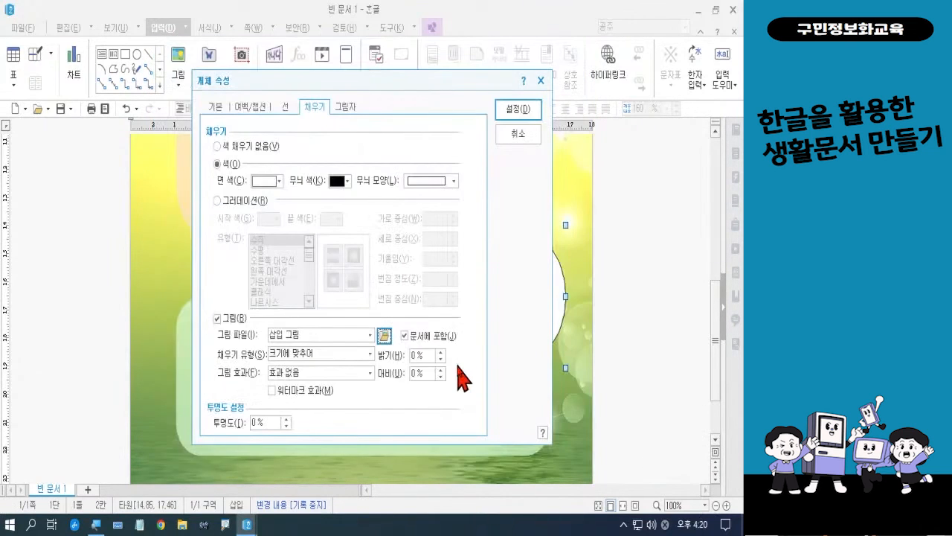
Set the oval's outline to 선 없음, apply the object properties and deselect the shape.
click(286, 107)
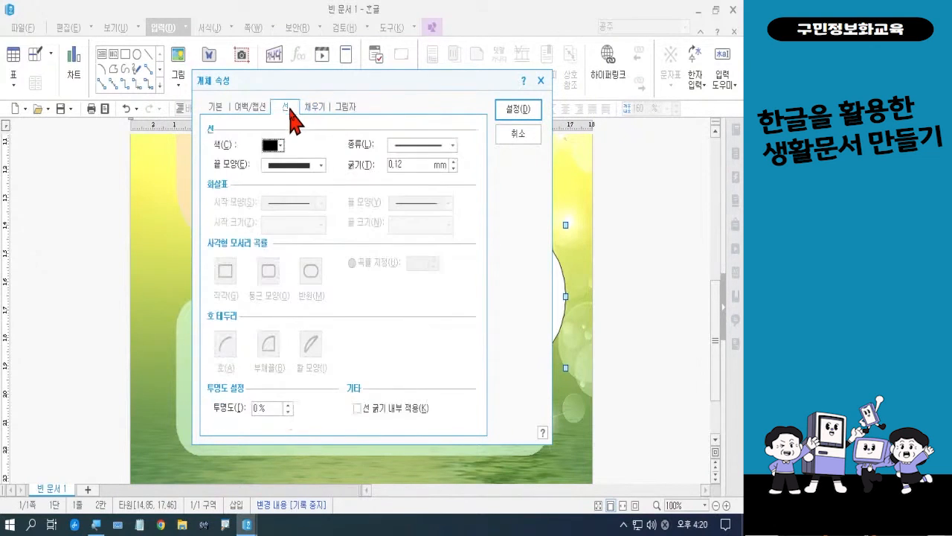
click(399, 147)
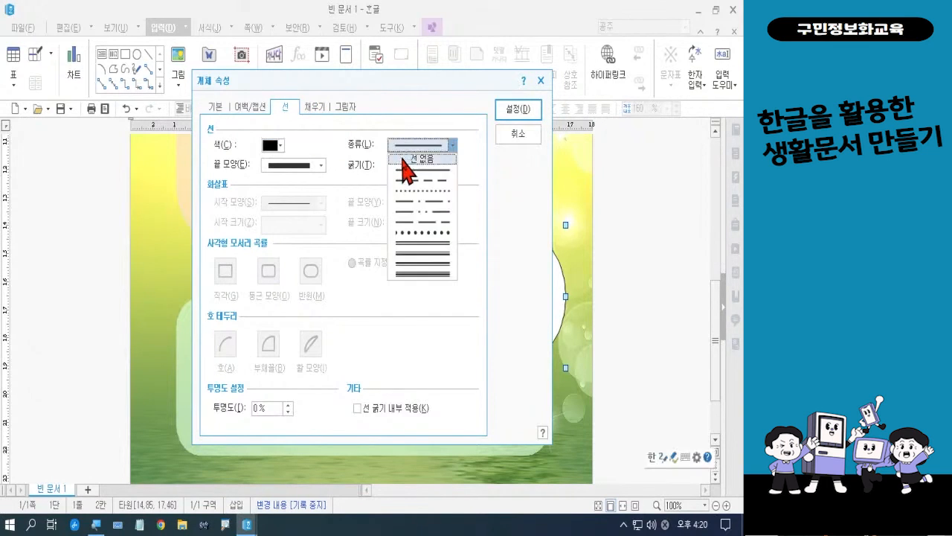
click(405, 159)
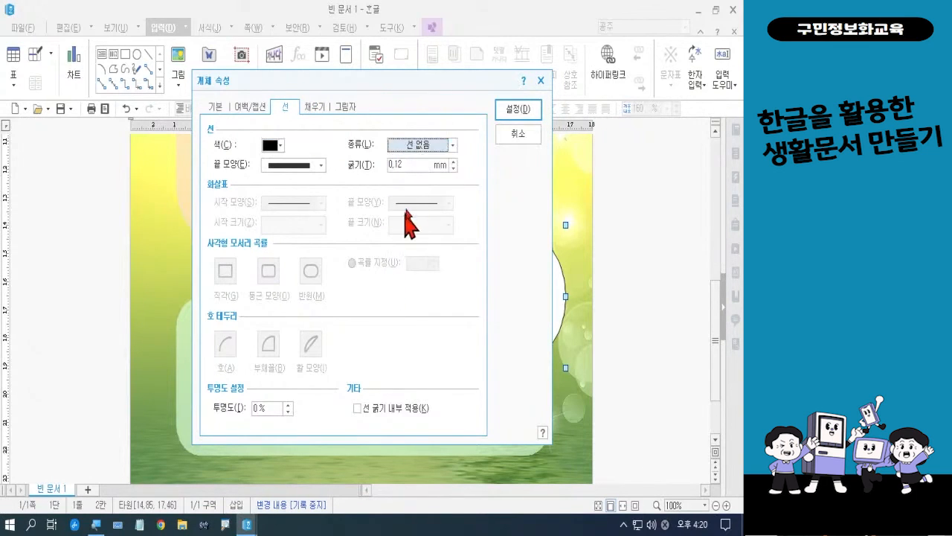
click(513, 110)
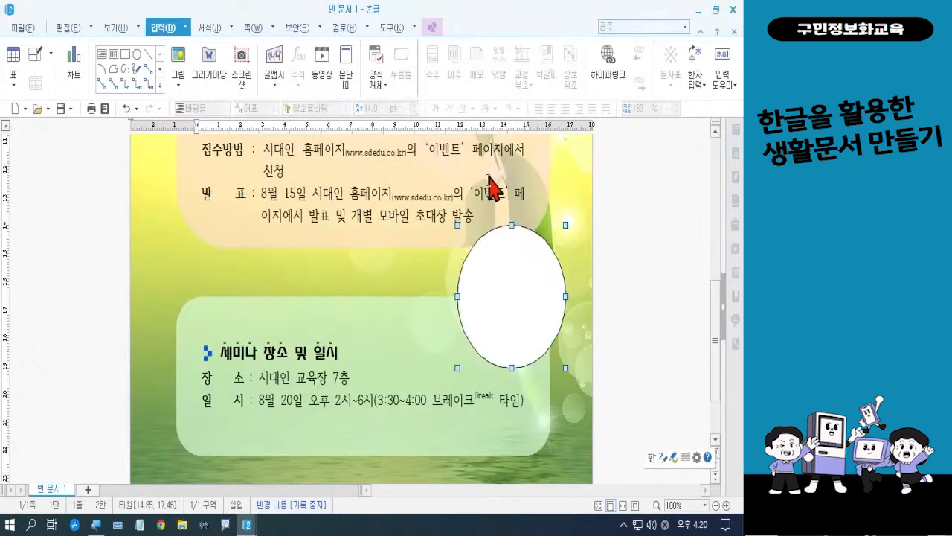
key(Escape)
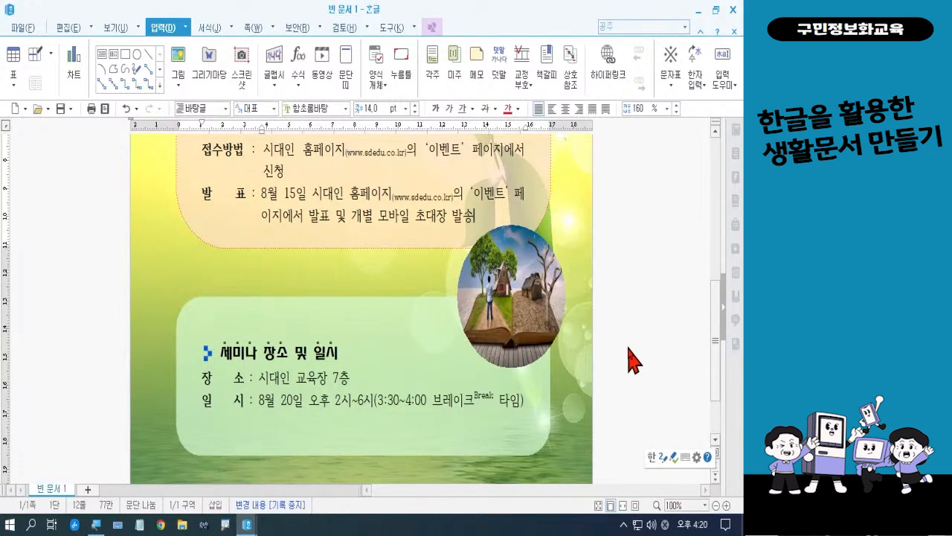
Insert the picture 꽃4.png at about 24 × 30 mm, overlapping the top edge of the lower text box.
click(176, 62)
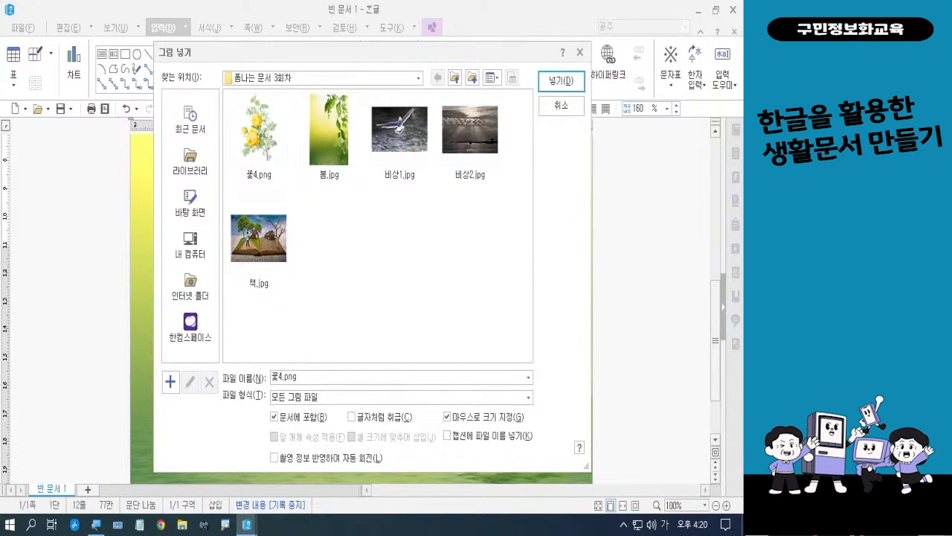
click(255, 145)
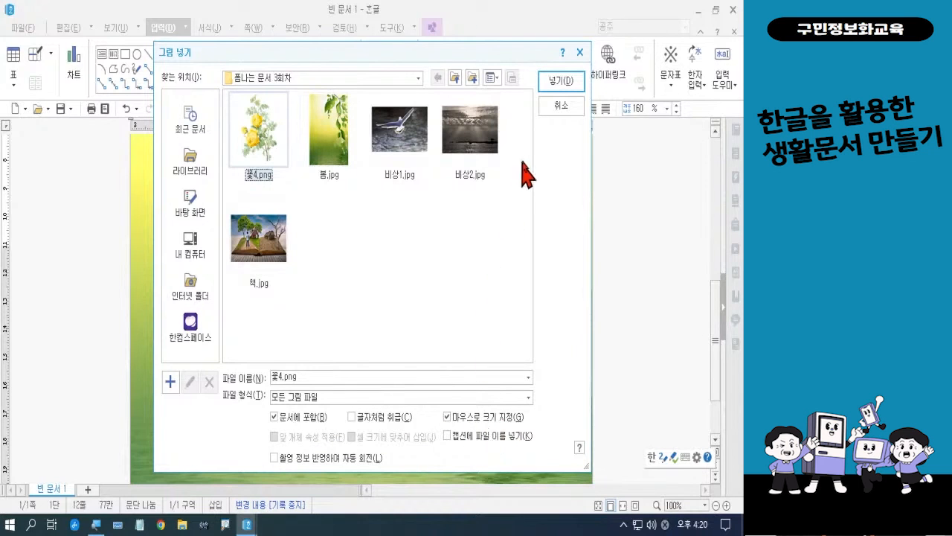
click(558, 83)
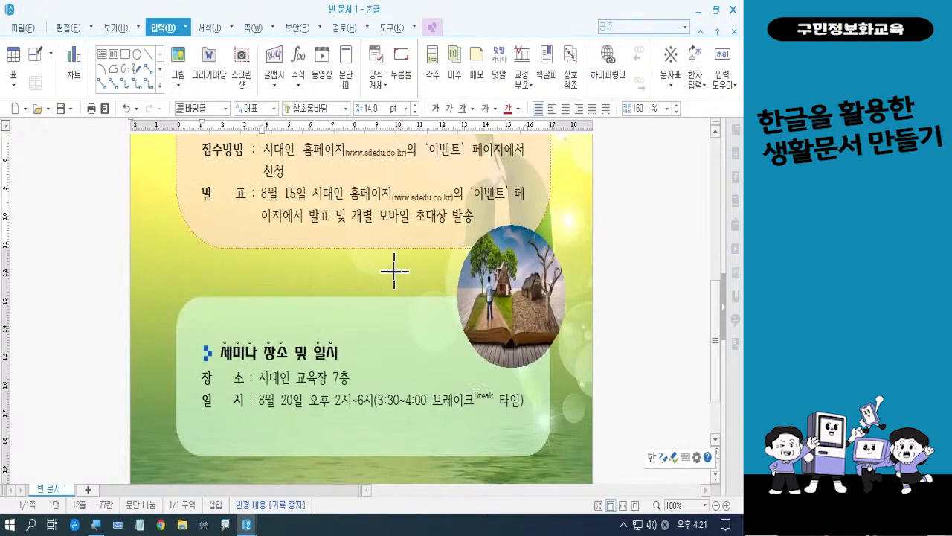
drag(390, 270, 442, 355)
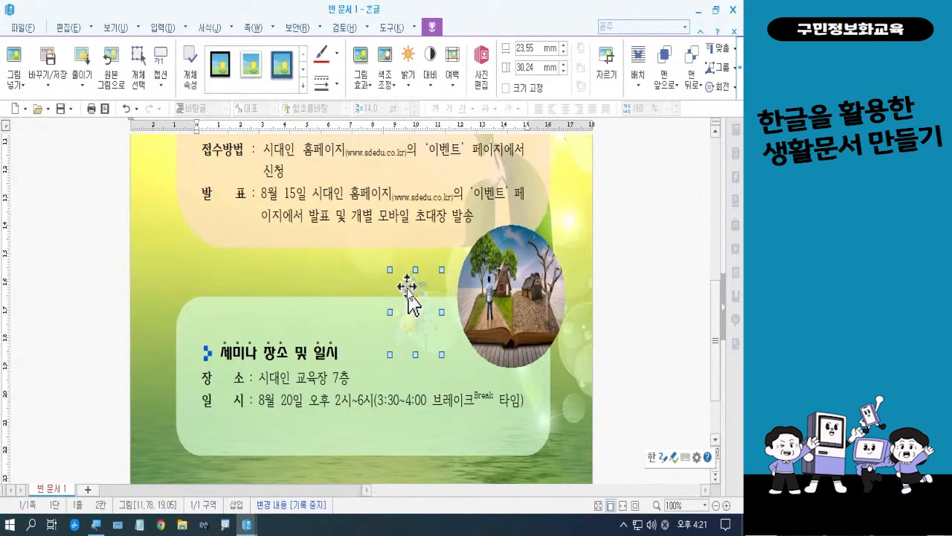
Move the flower picture into the lower text box, against the lower-left edge of the oval picture, and deselect it.
drag(411, 286, 450, 328)
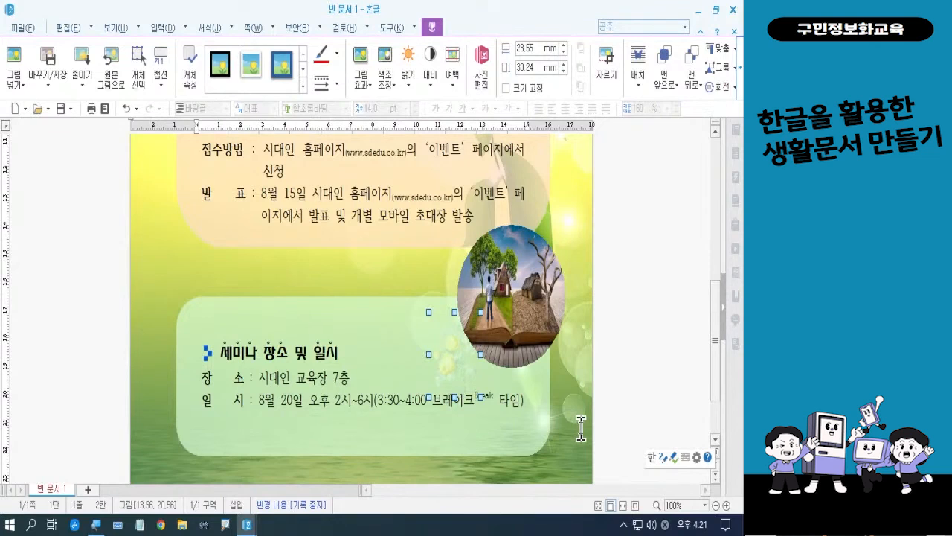
key(Escape)
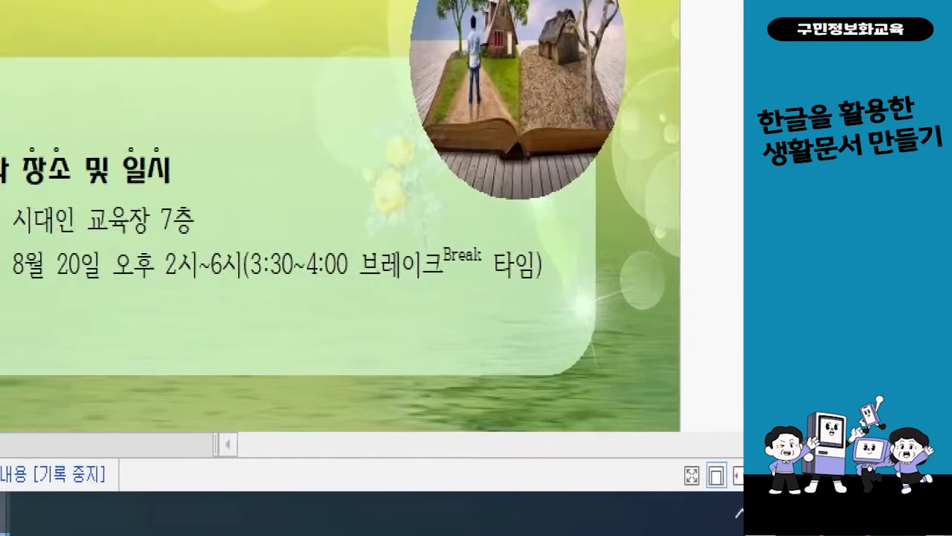
mouse_move(441, 231)
mouse_down()
mouse_move(376, 261)
mouse_move(430, 123)
mouse_move(421, 253)
mouse_up()
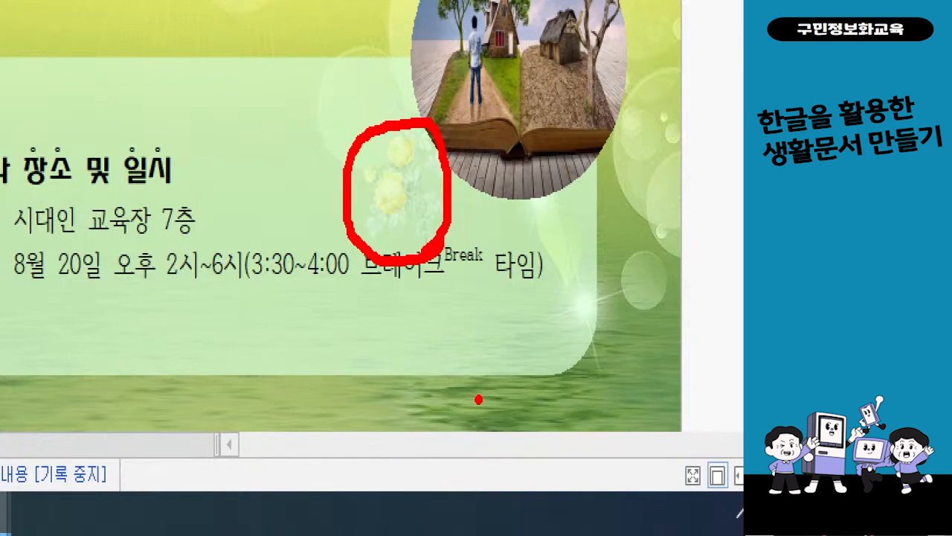
key(Escape)
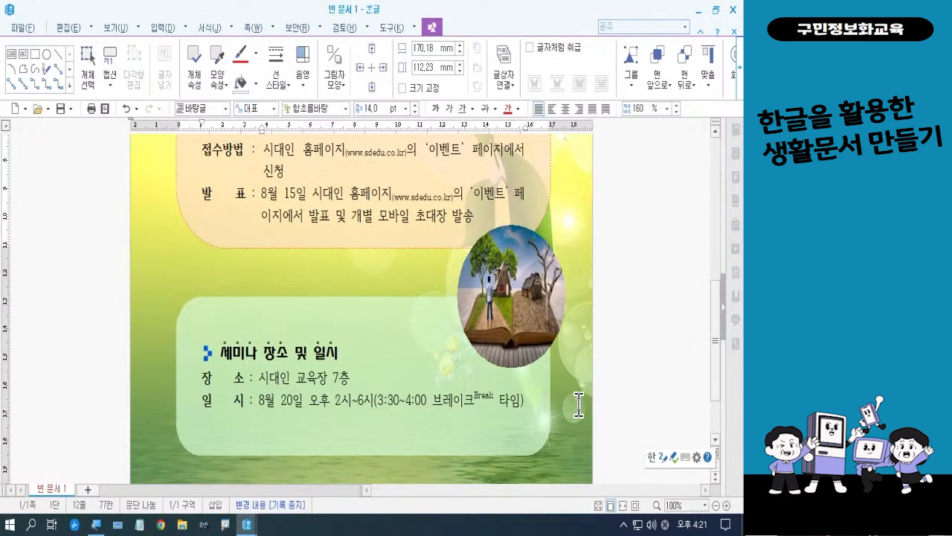
Review the finished notice on the page and in the print preview, and return to editing.
scroll(578, 403, up, 5)
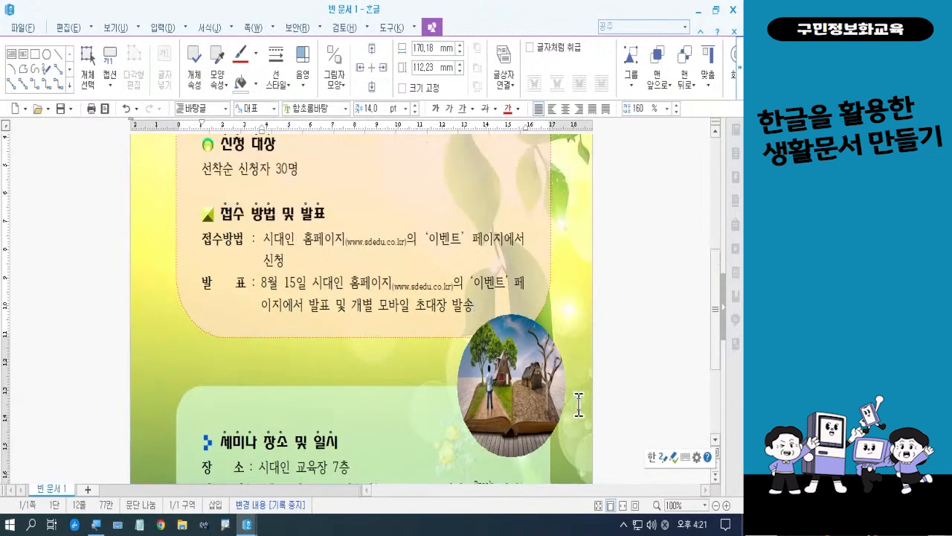
scroll(579, 404, up, 2)
scroll(579, 402, down, 5)
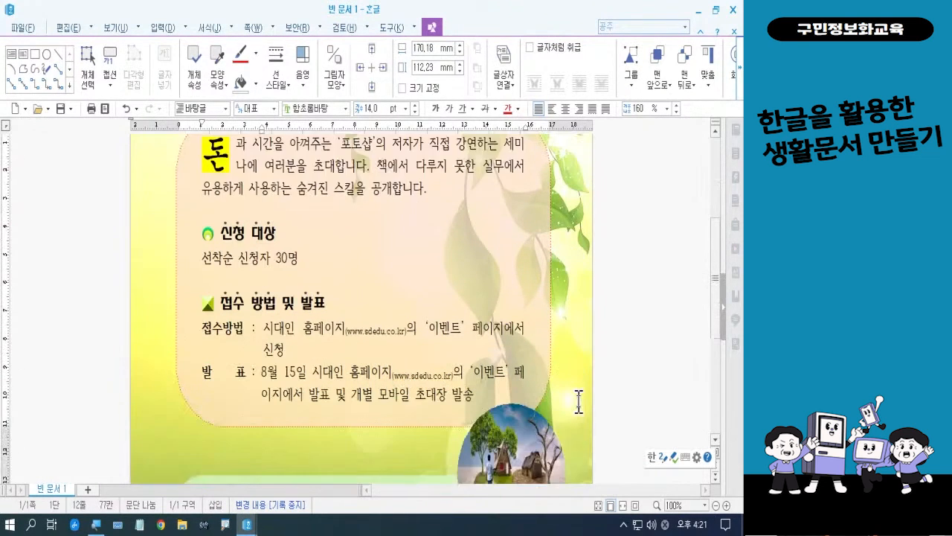
click(104, 113)
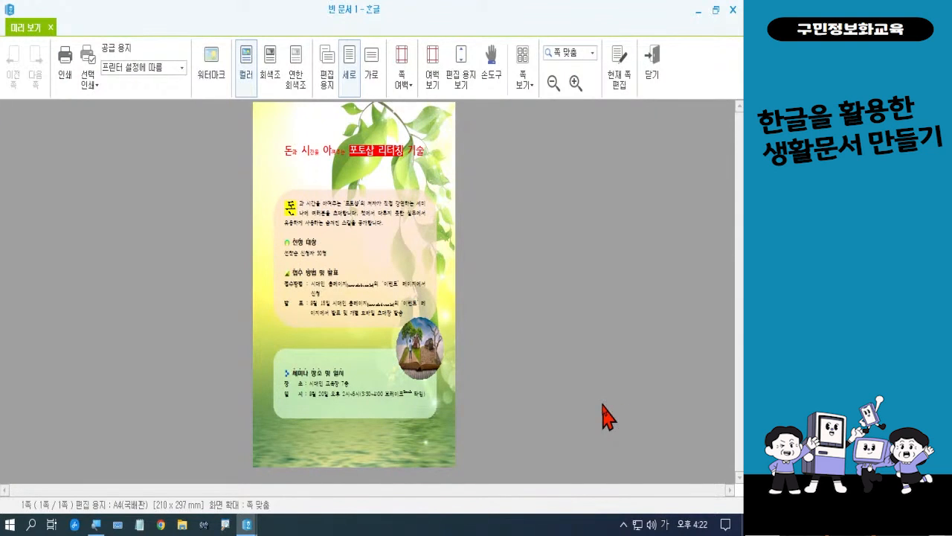
click(649, 75)
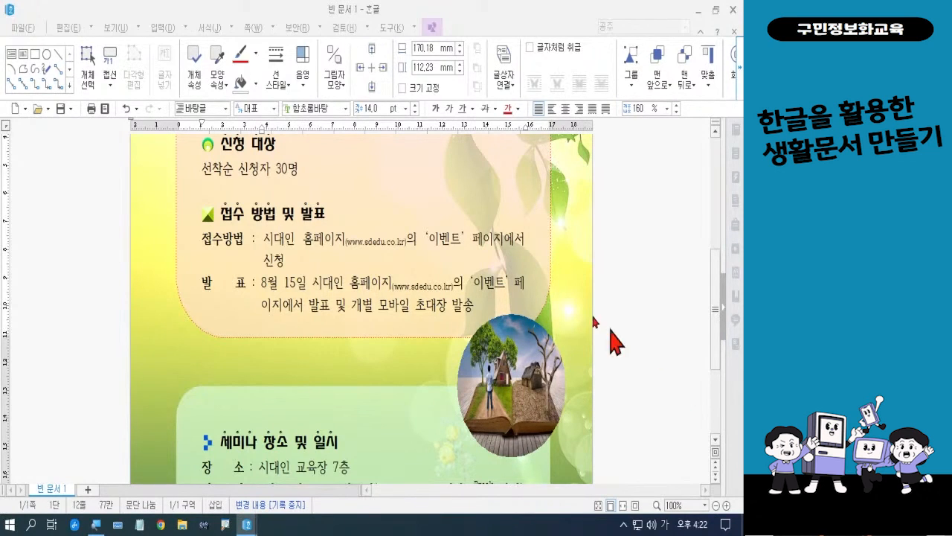
Save the document as 강연안내문2 in Hangul (*.hwp) format in the 폼나는 문서 folder on the desktop.
click(22, 30)
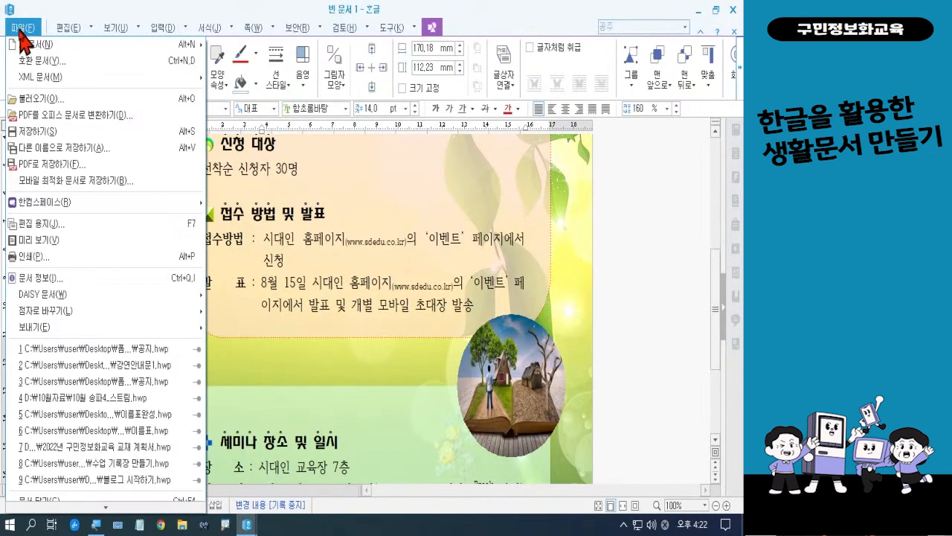
click(29, 132)
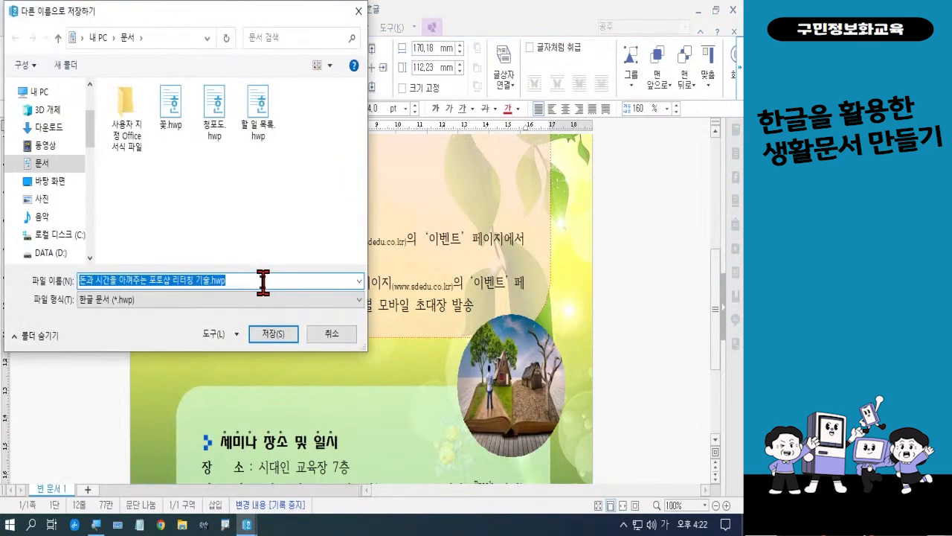
click(69, 186)
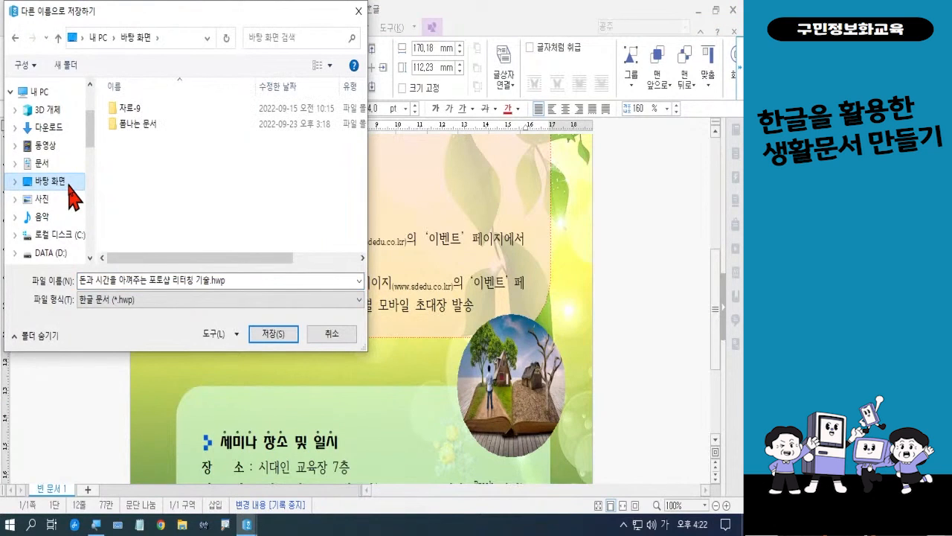
double_click(127, 125)
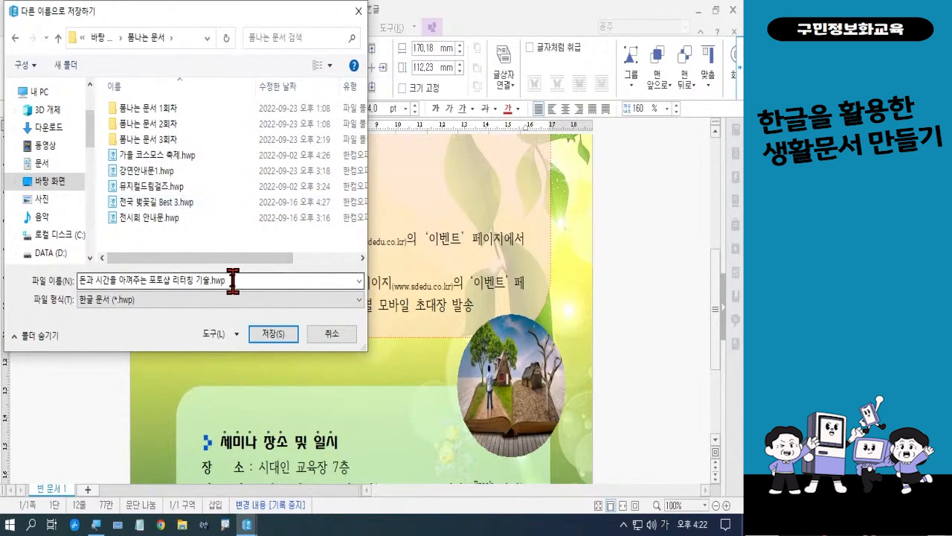
key(ctrl+a)
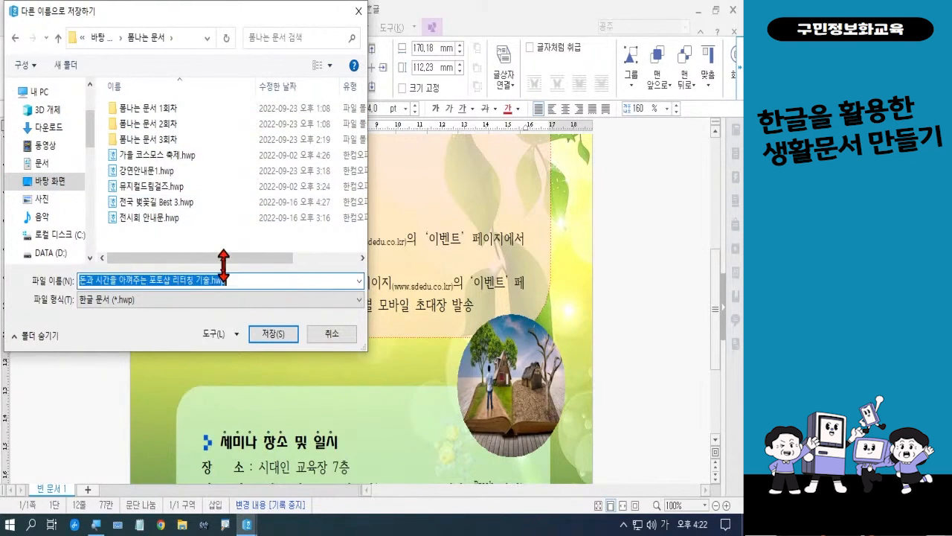
key(BackSpace)
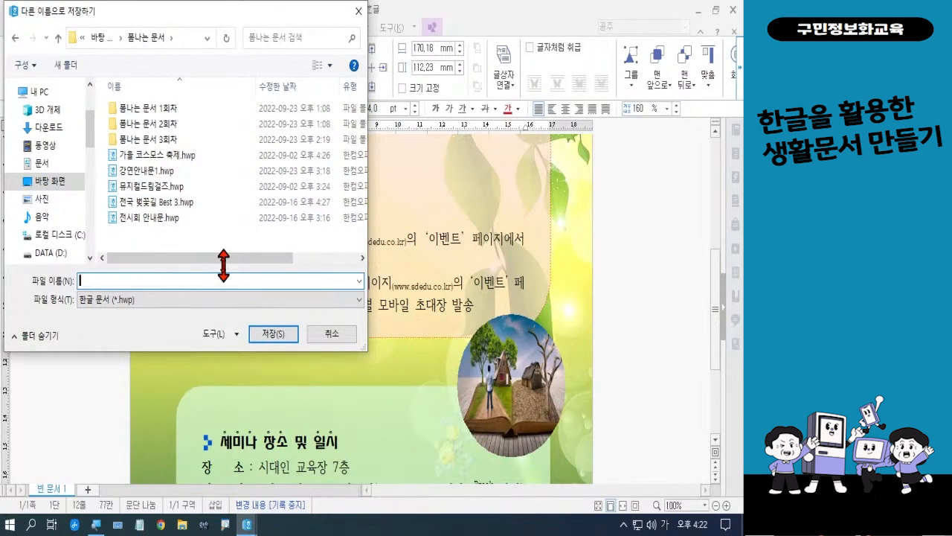
text(강연)
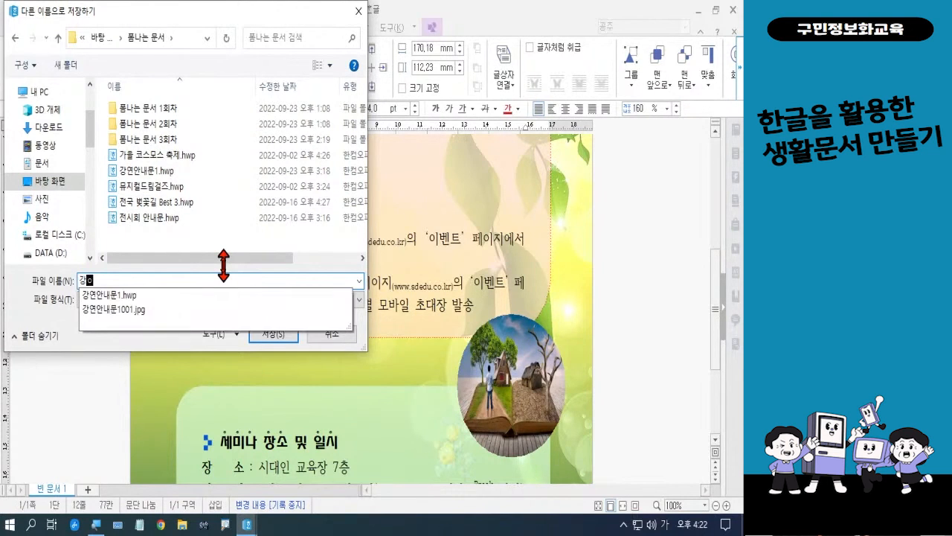
text(아)
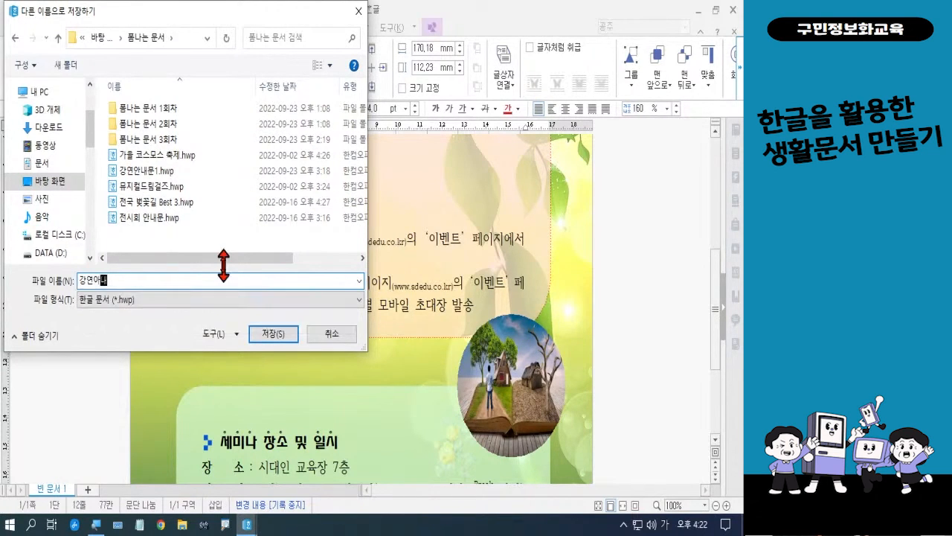
text(ㄴ)
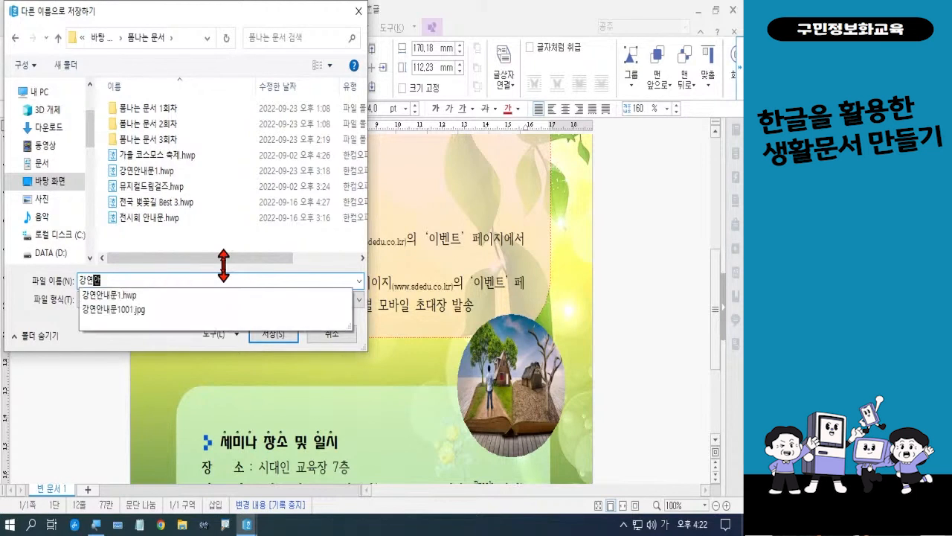
text(문2)
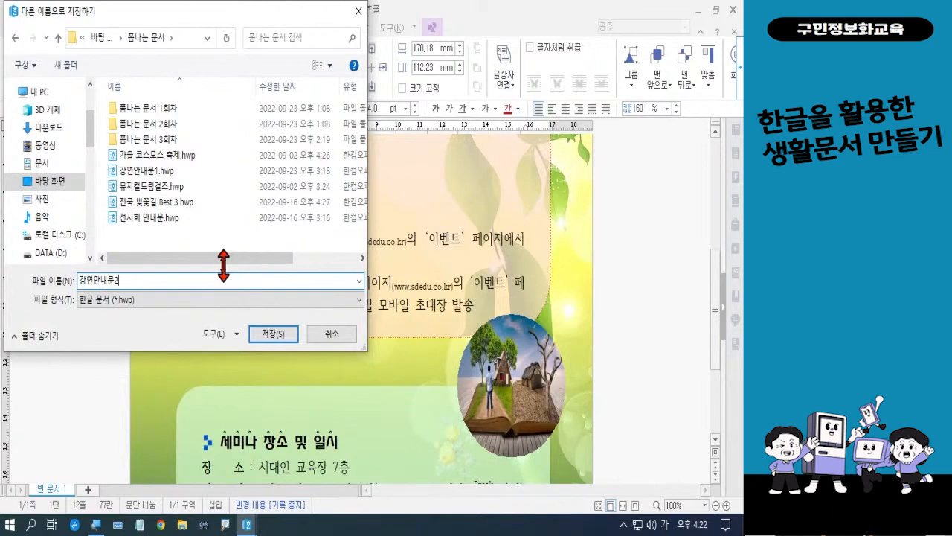
click(260, 335)
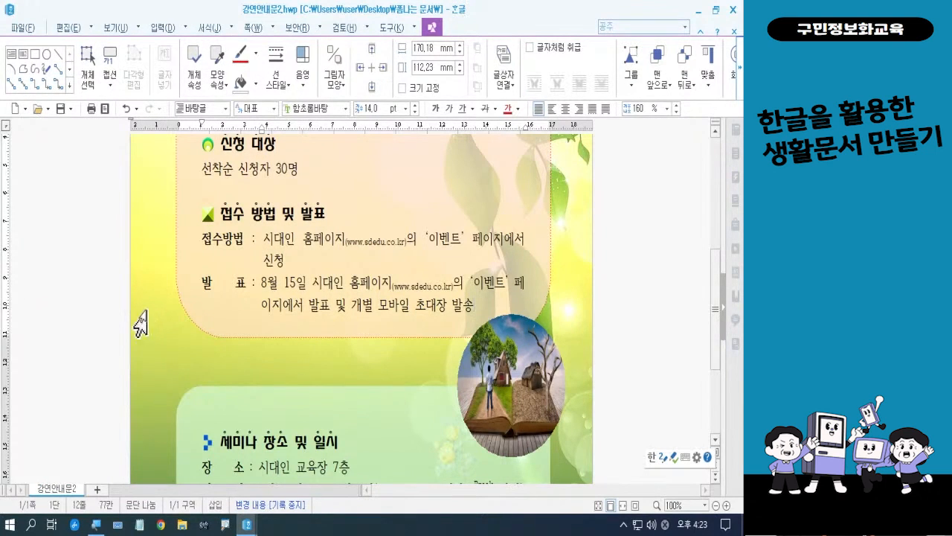
Save a copy of the notice as the JPG image 강연안내문2.jpg in the same folder, and close the open 공지 document.
click(24, 27)
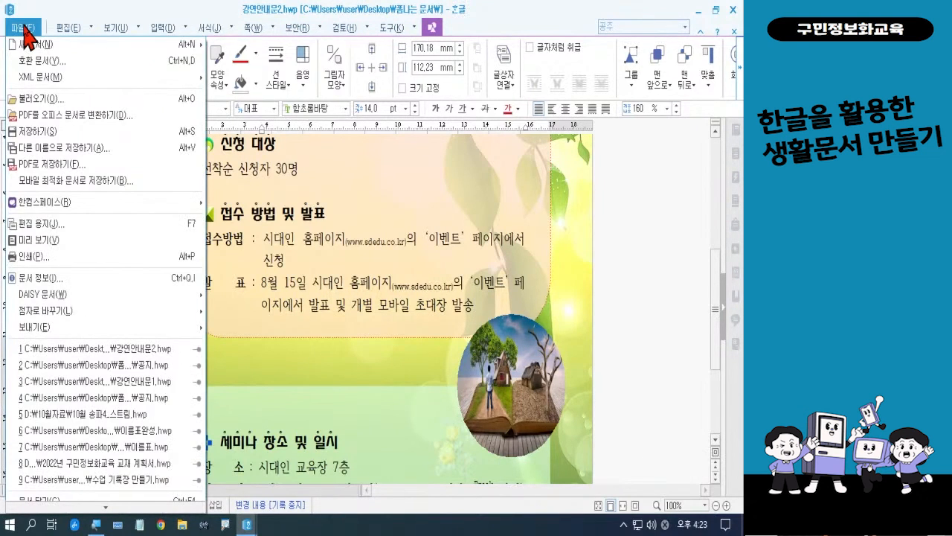
click(49, 148)
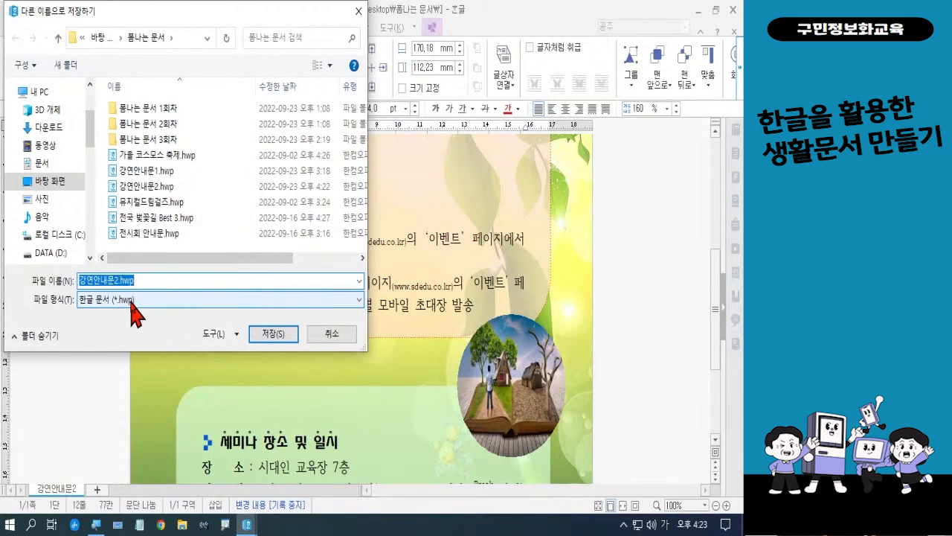
click(132, 302)
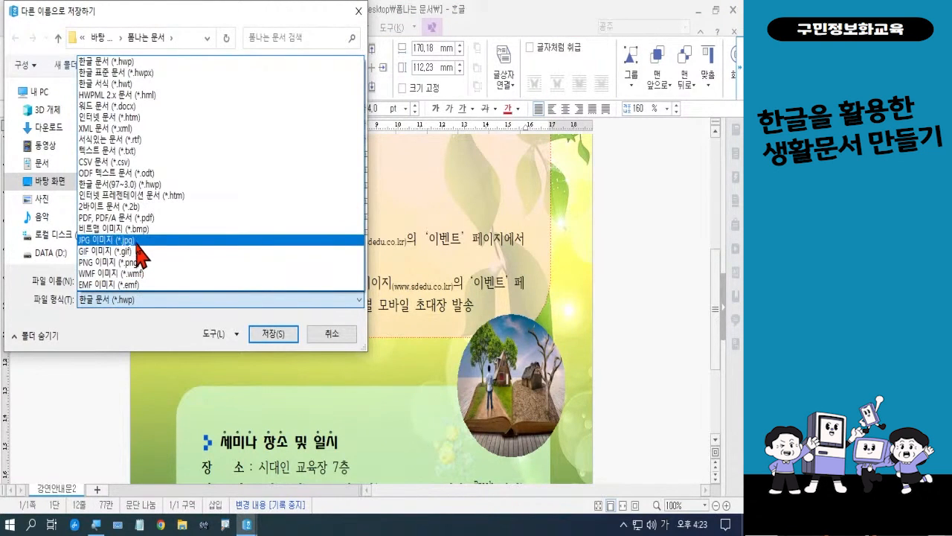
click(139, 240)
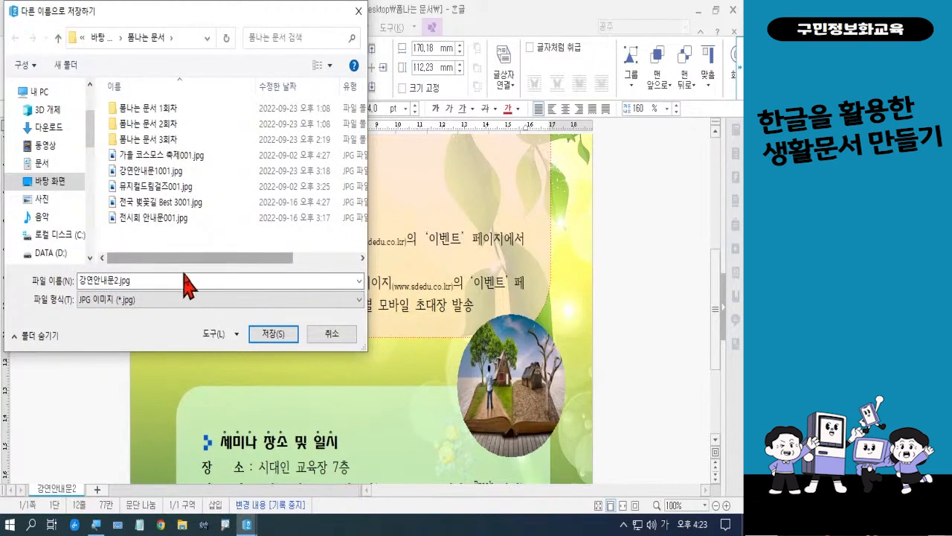
click(263, 333)
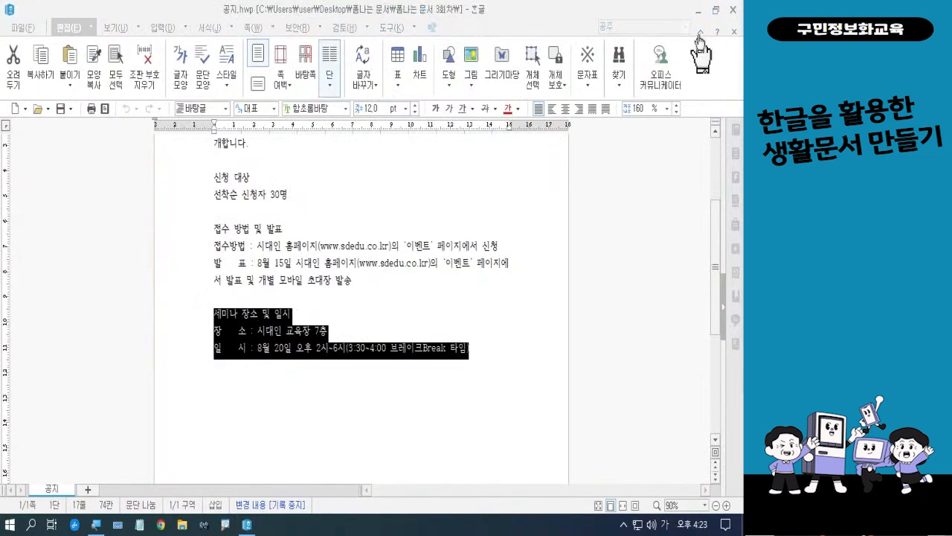
click(732, 9)
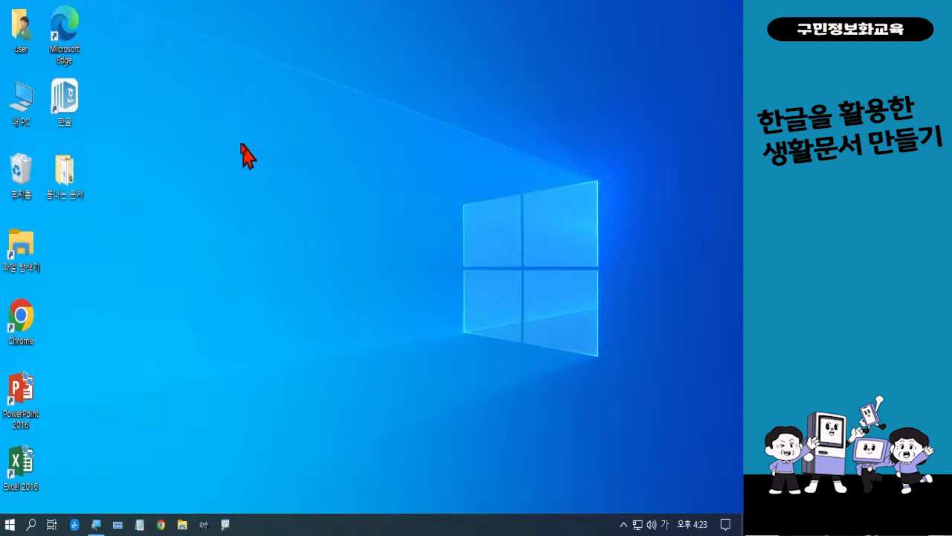
Open the 폼나는 문서 folder on the desktop and view the exported images 강연안내문2001.jpg and 강연안내문1001.jpg.
double_click(73, 195)
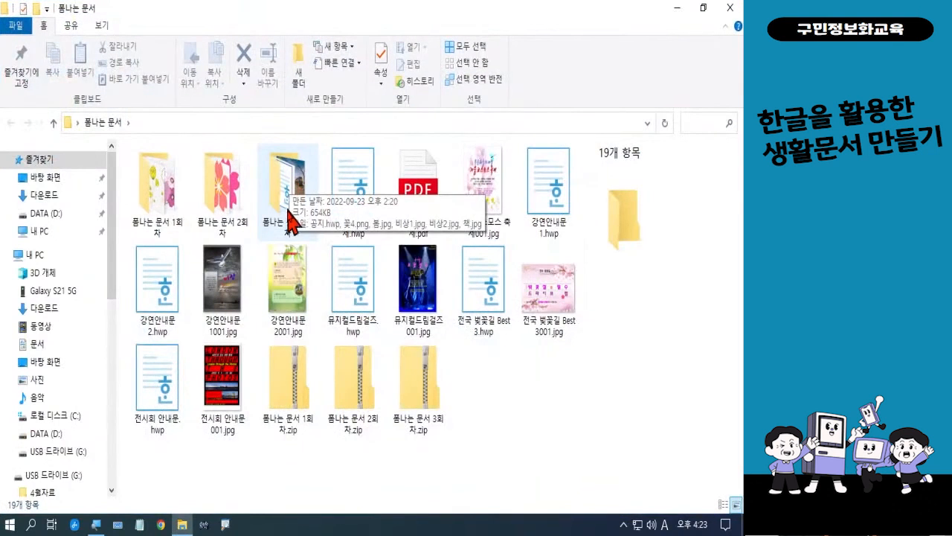
double_click(286, 275)
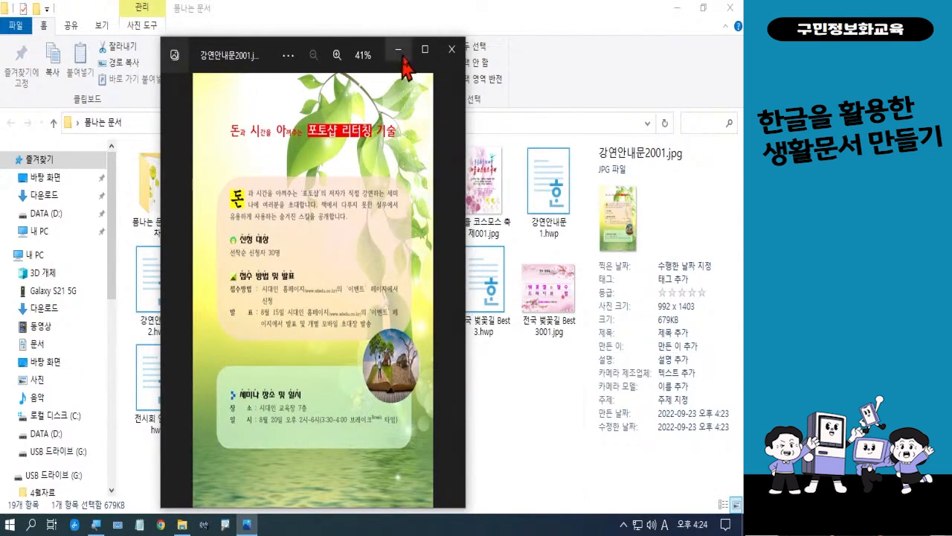
click(453, 54)
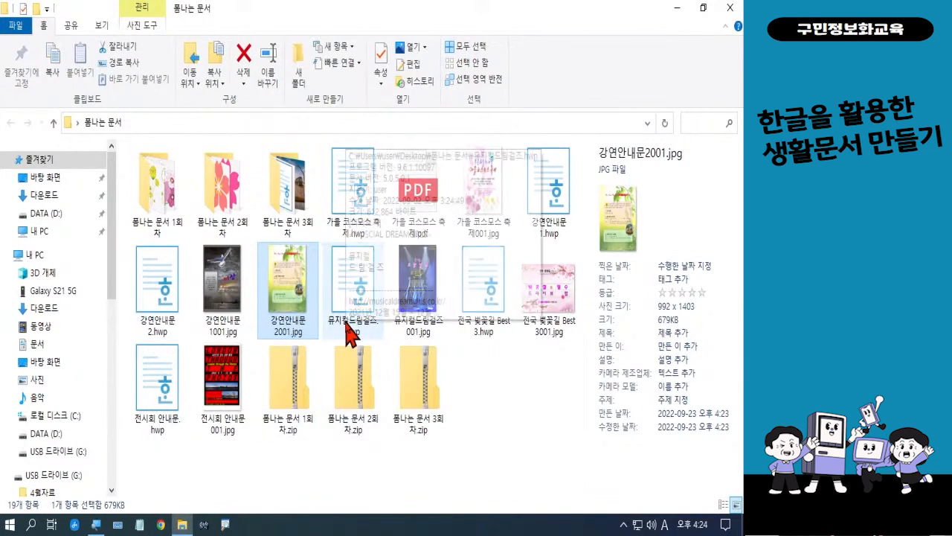
double_click(250, 317)
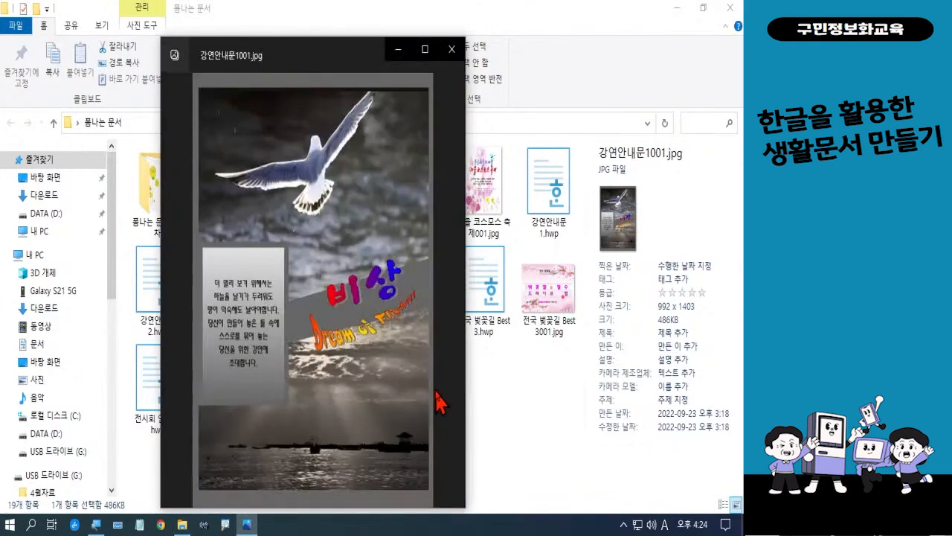
click(452, 308)
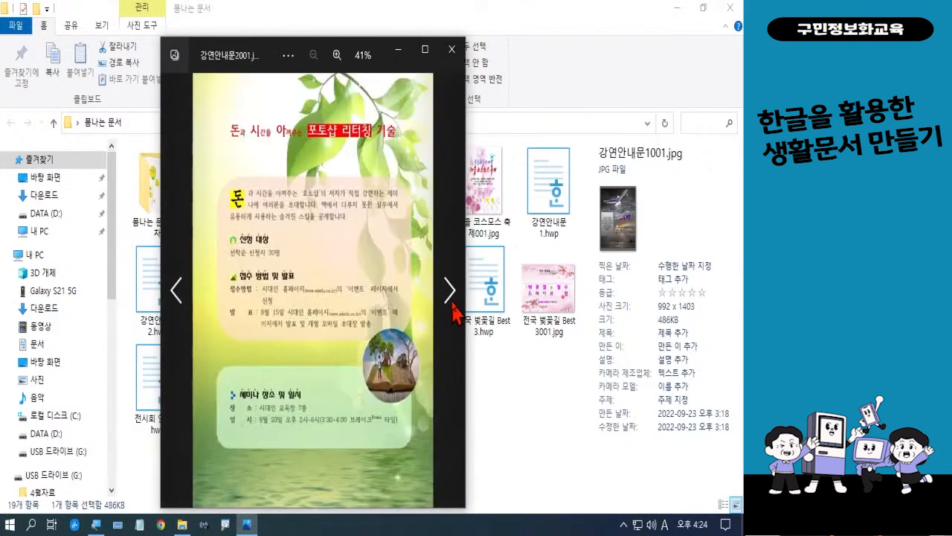